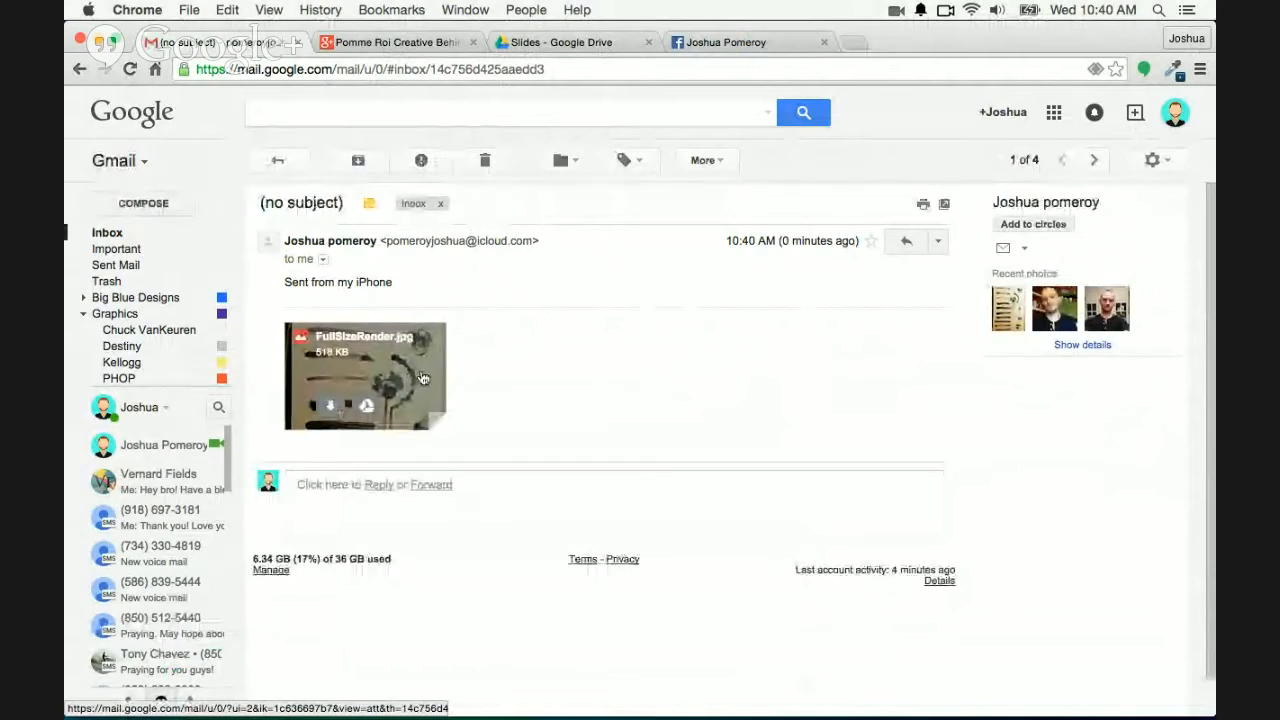
Open the FullSizeRender.jpg attachment from the e-mail and download it
left_click(422, 385)
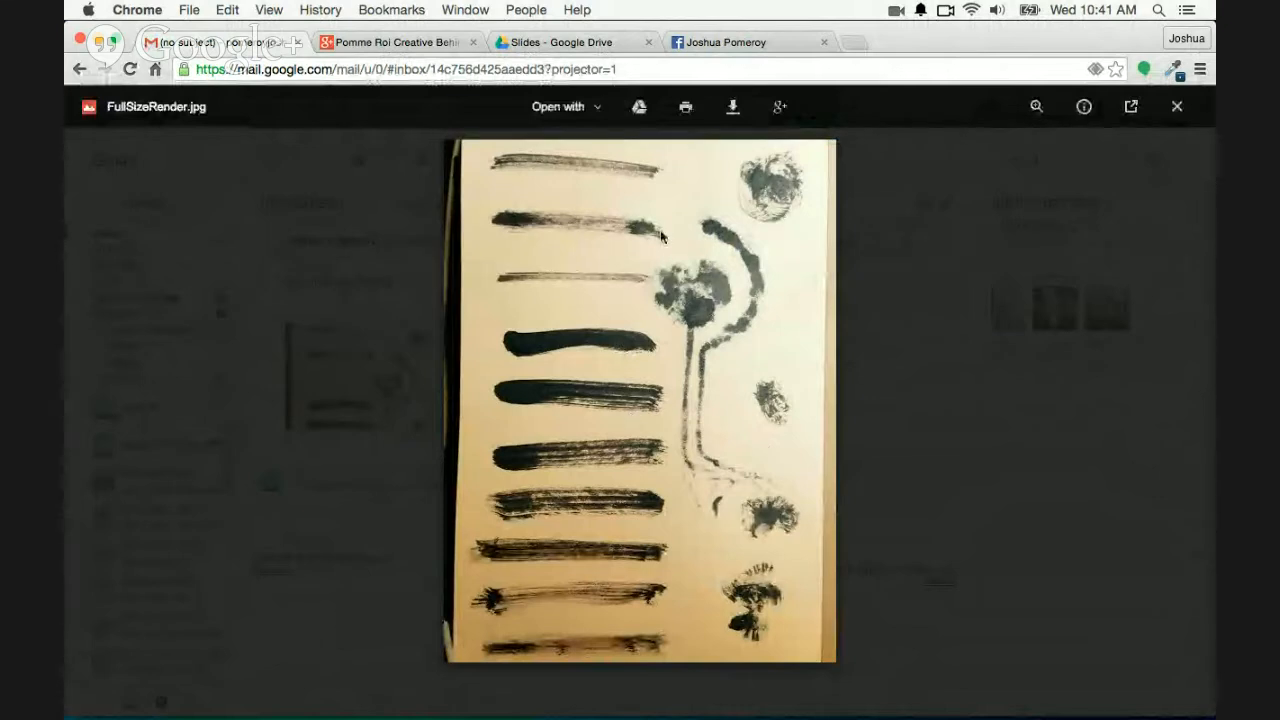
left_click(733, 110)
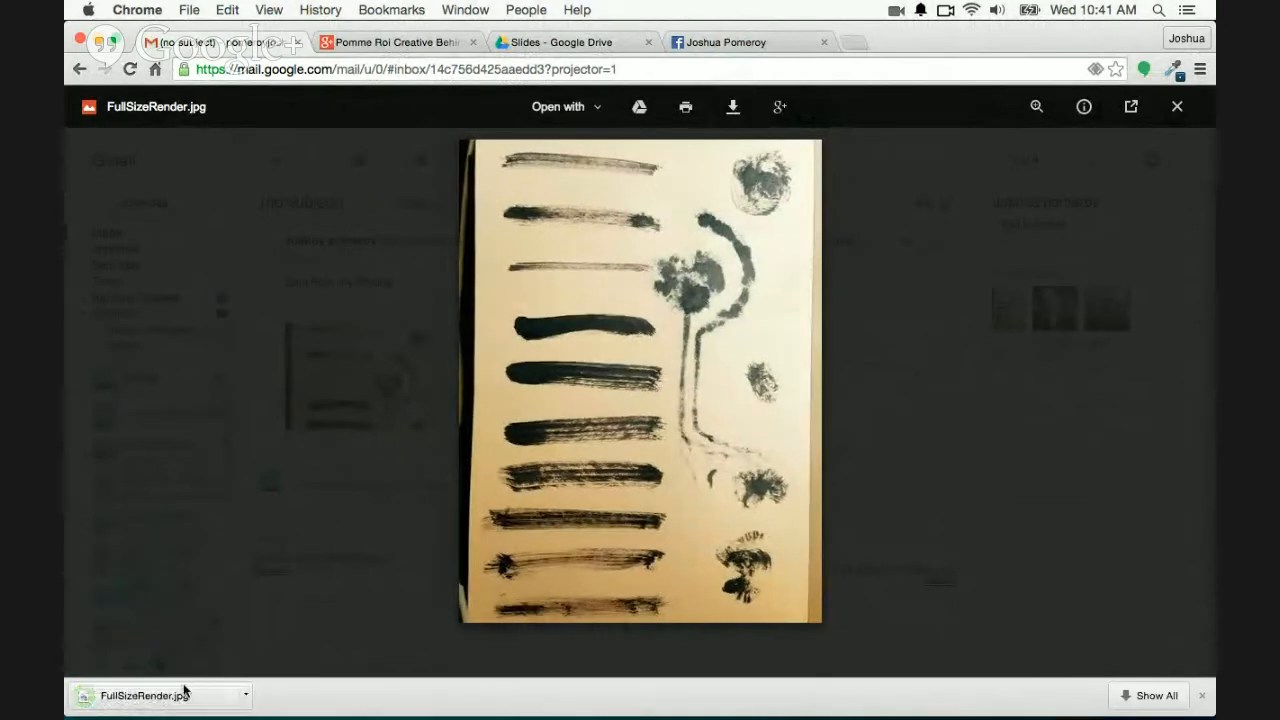
Open the downloaded FullSizeRender.jpg in Preview
mouse_move(190, 718)
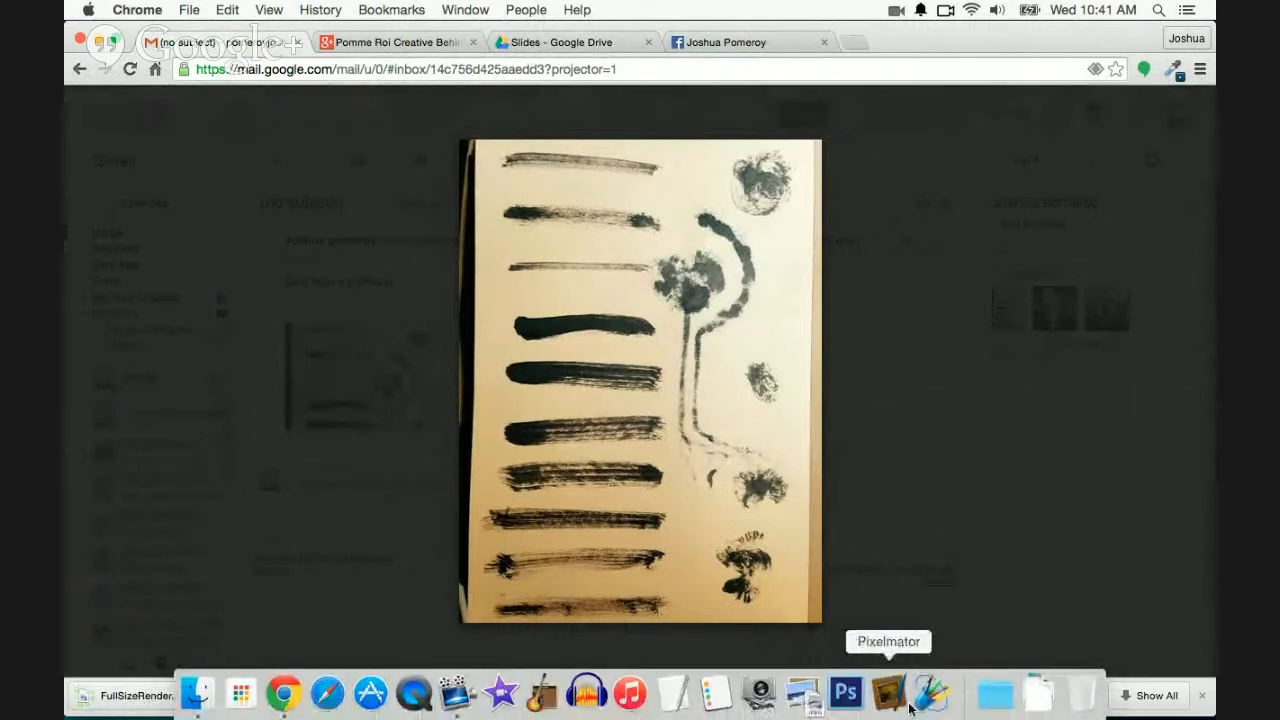
left_click(800, 705)
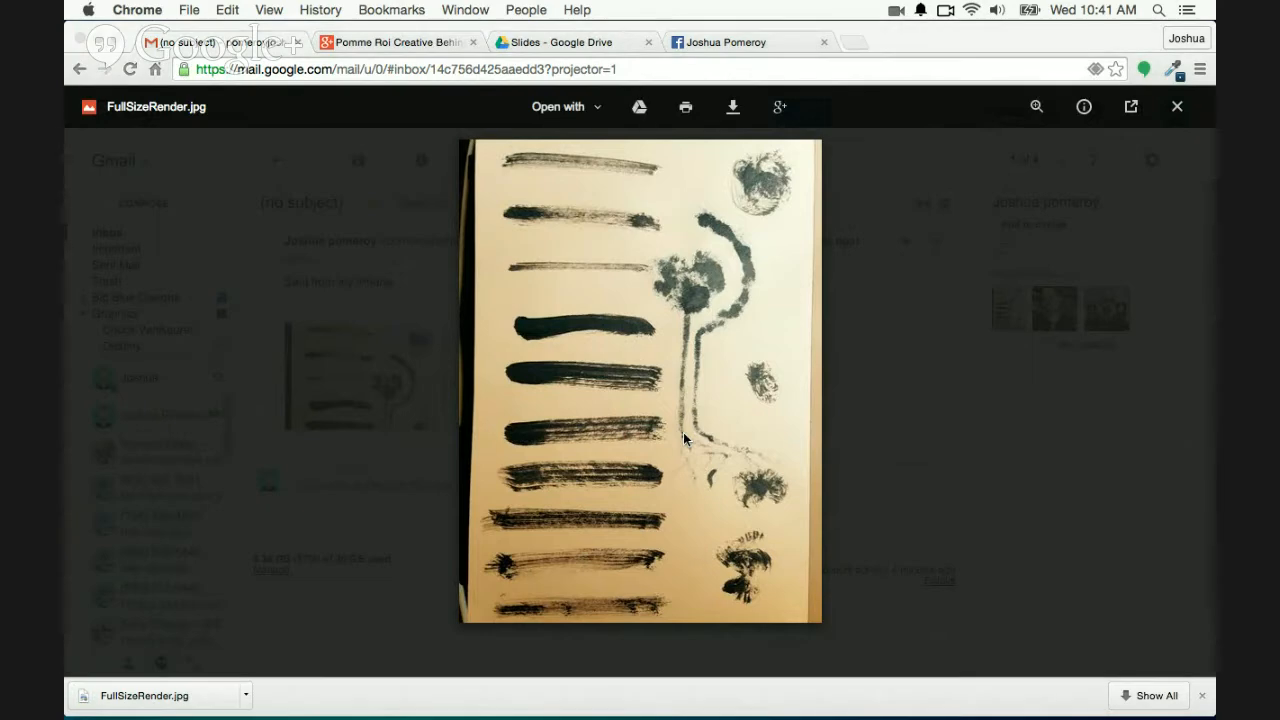
key("ctrl+Up")
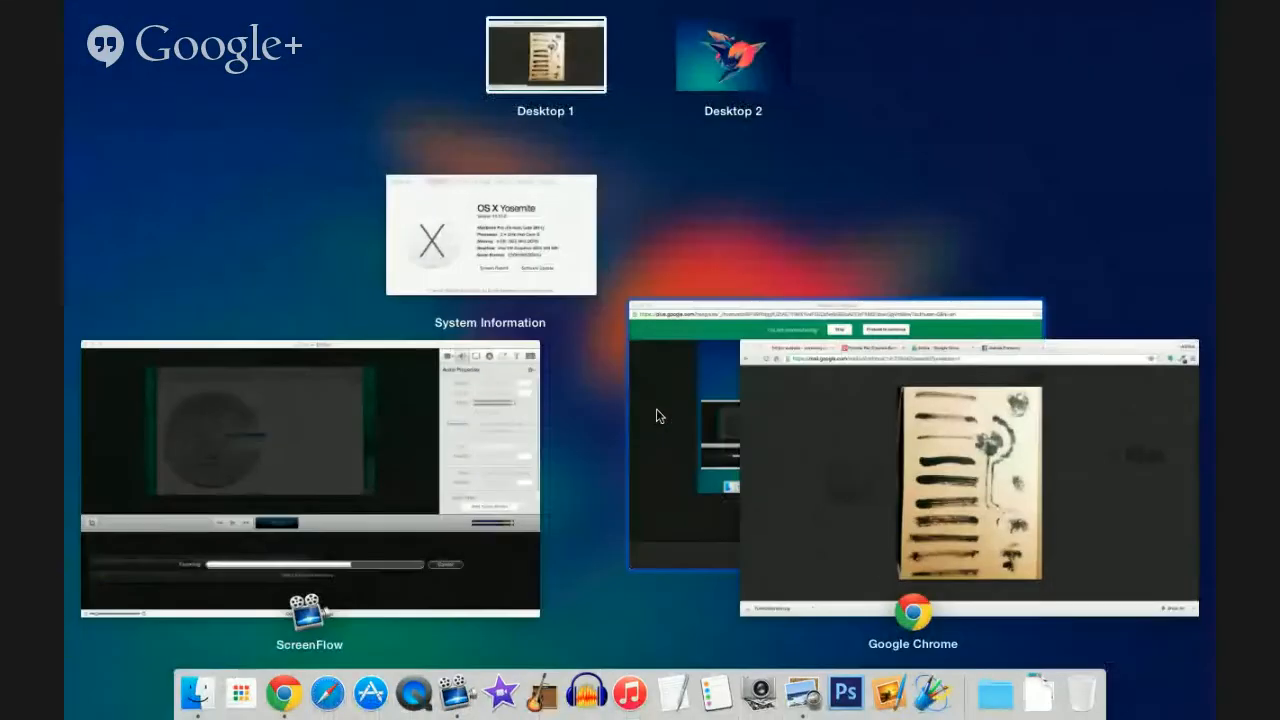
left_click(829, 446)
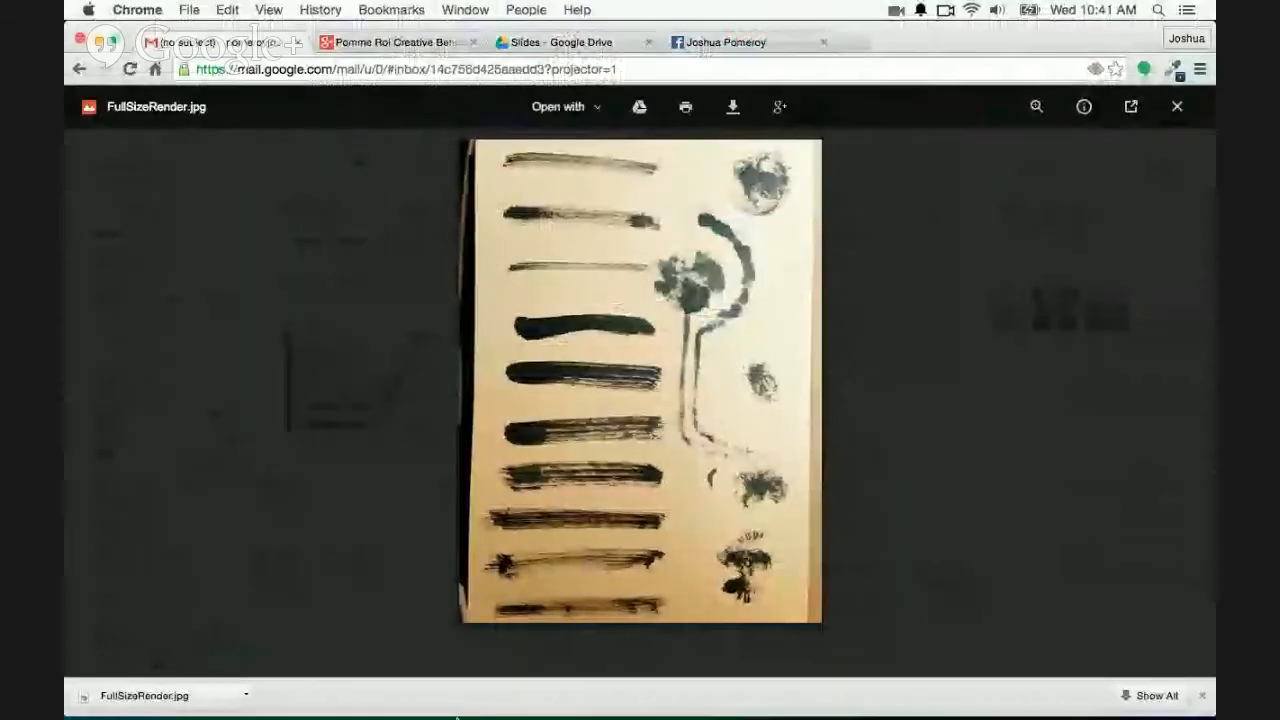
mouse_move(456, 716)
left_click(803, 693)
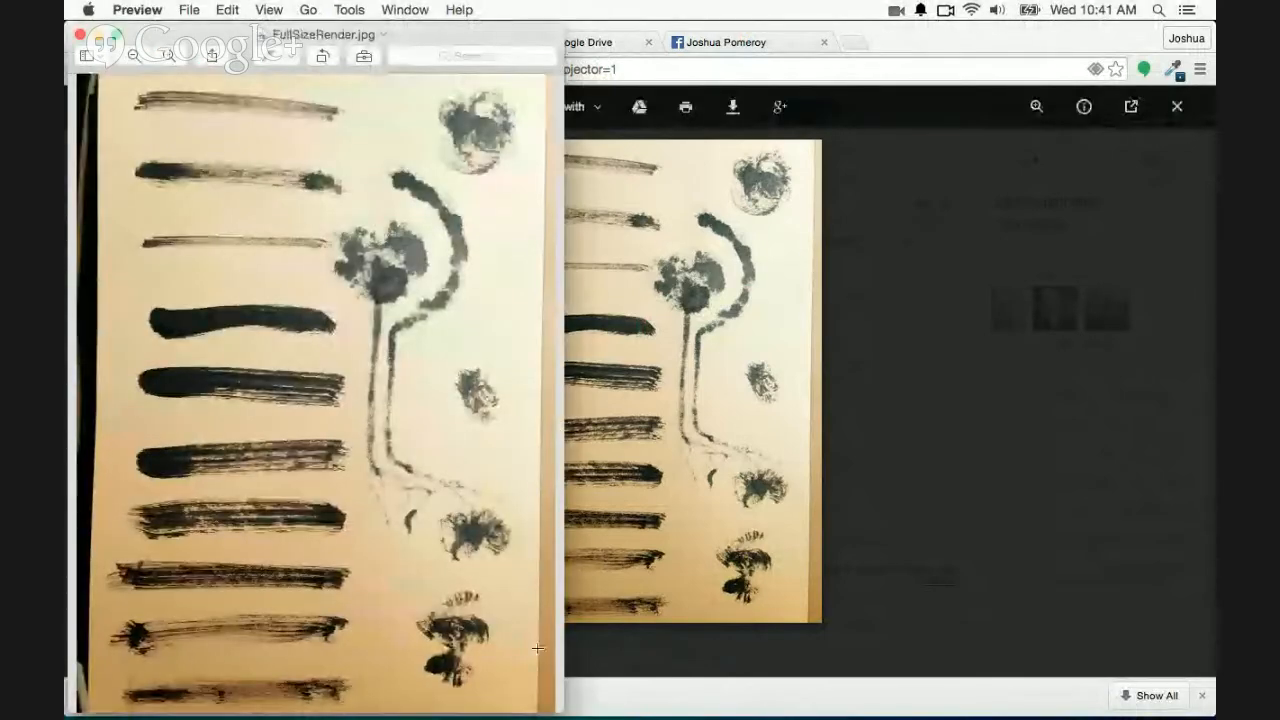
Crop the photo to the paper with the brush strokes, cutting off the dark left edge and the right margin
left_click_drag(568, 705, 801, 714)
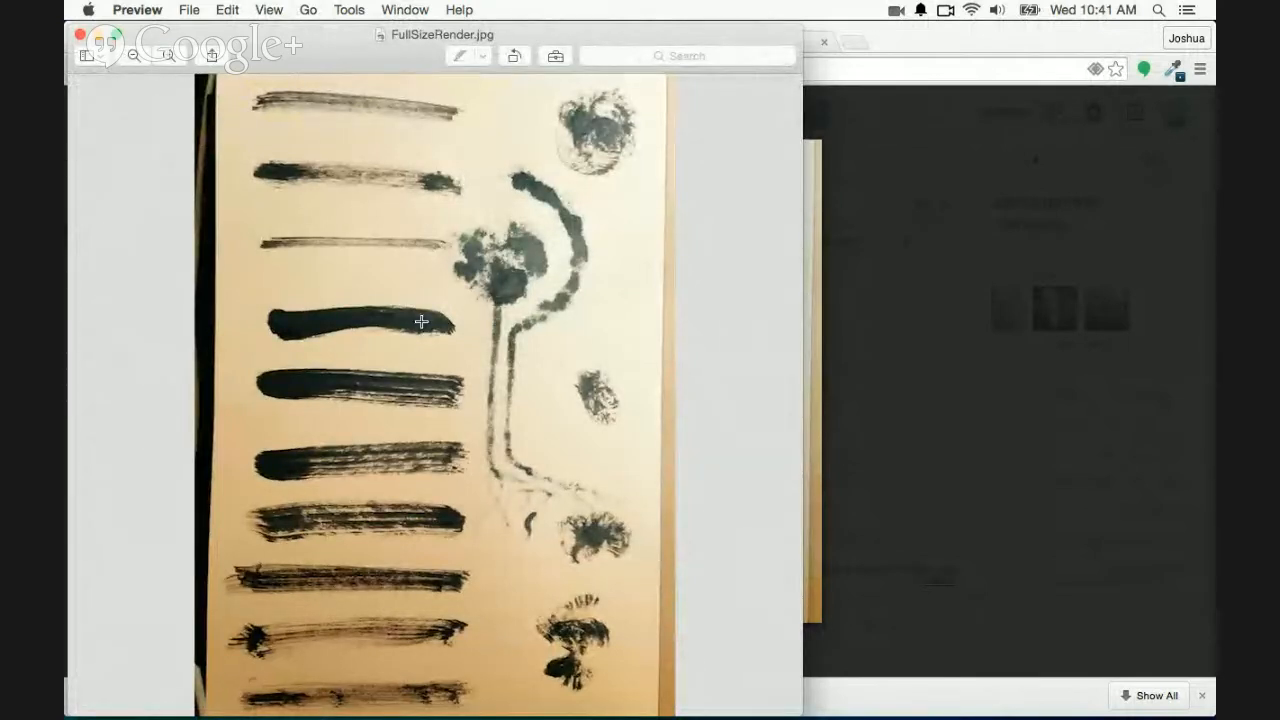
key("super+minus")
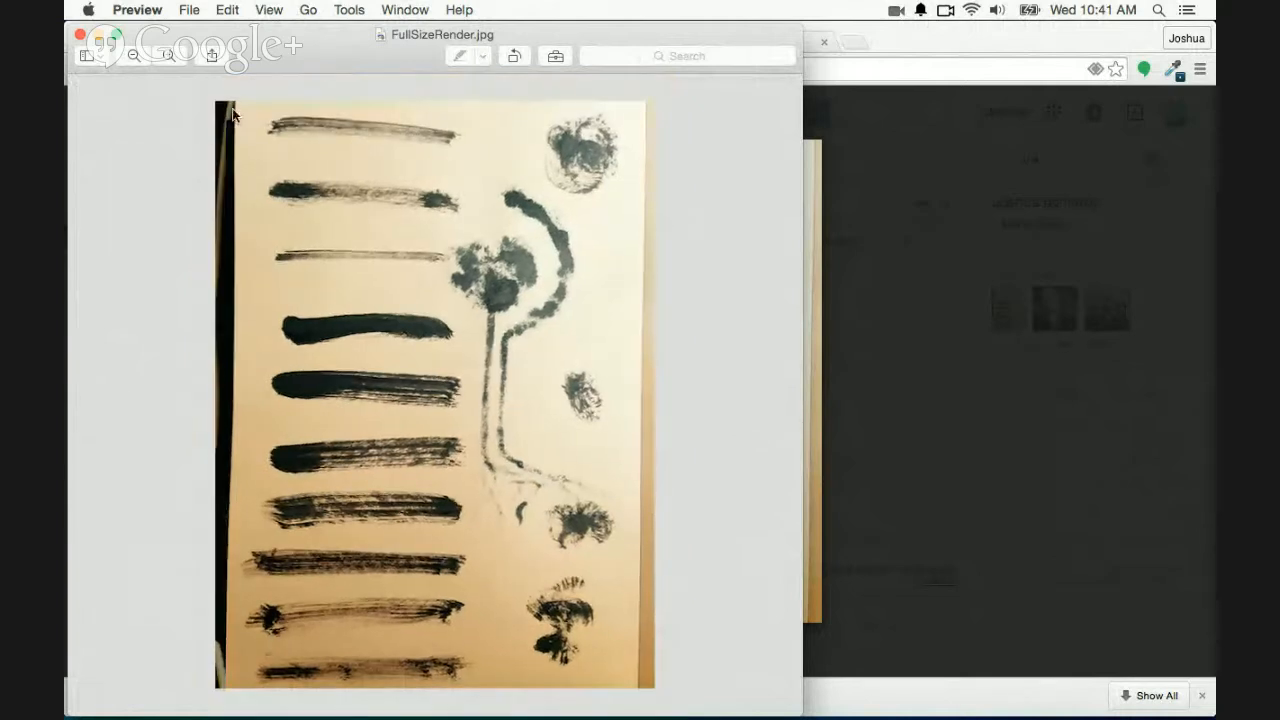
left_click_drag(234, 112, 640, 712)
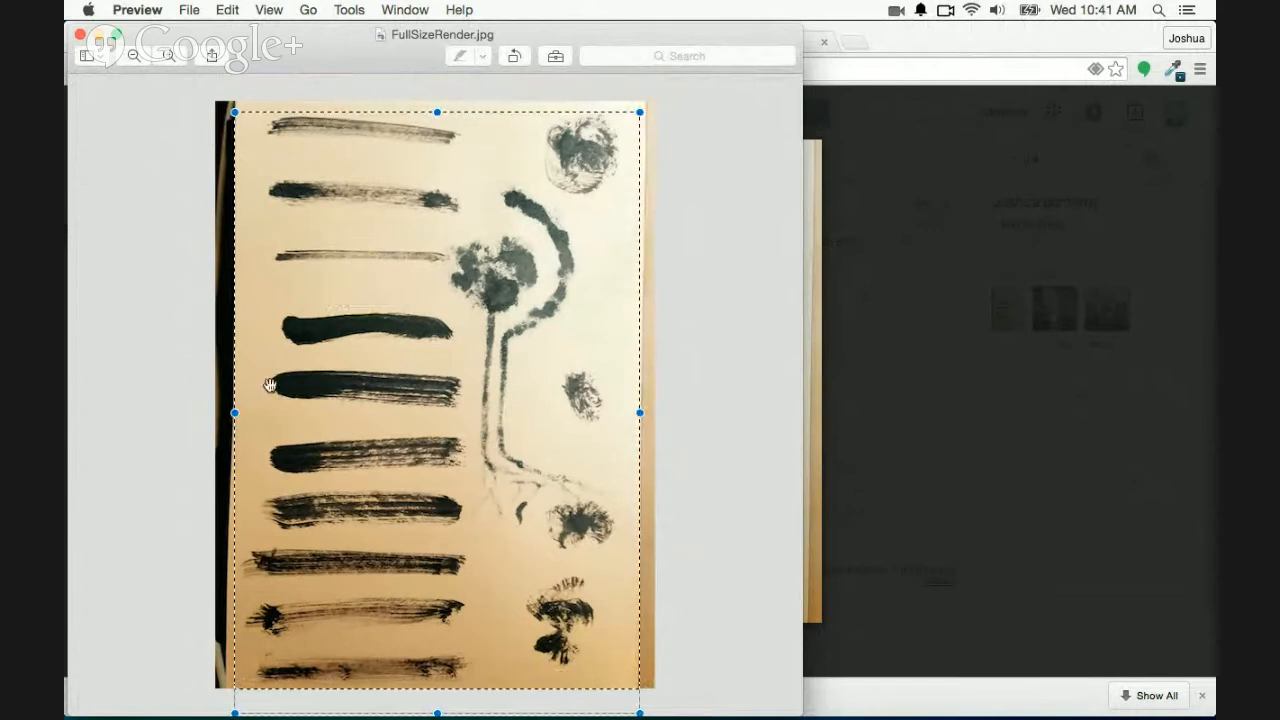
left_click_drag(236, 416, 237, 416)
left_click_drag(440, 109, 438, 105)
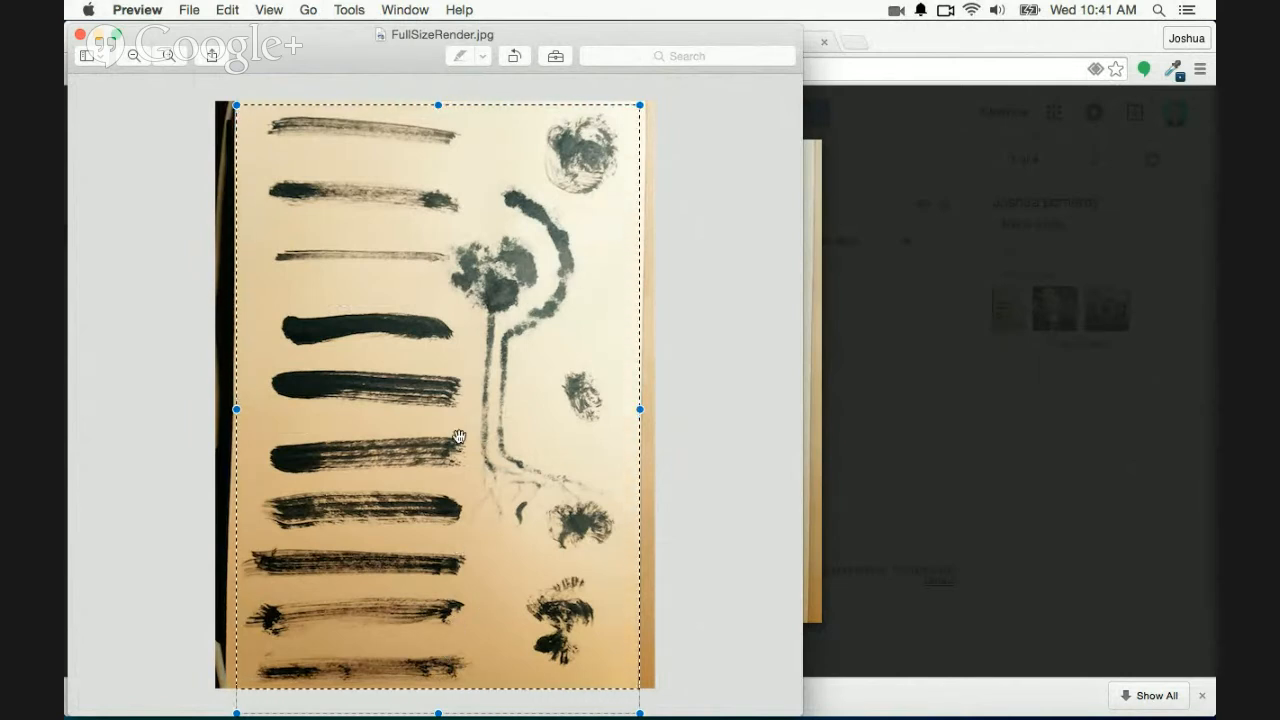
key("super+k")
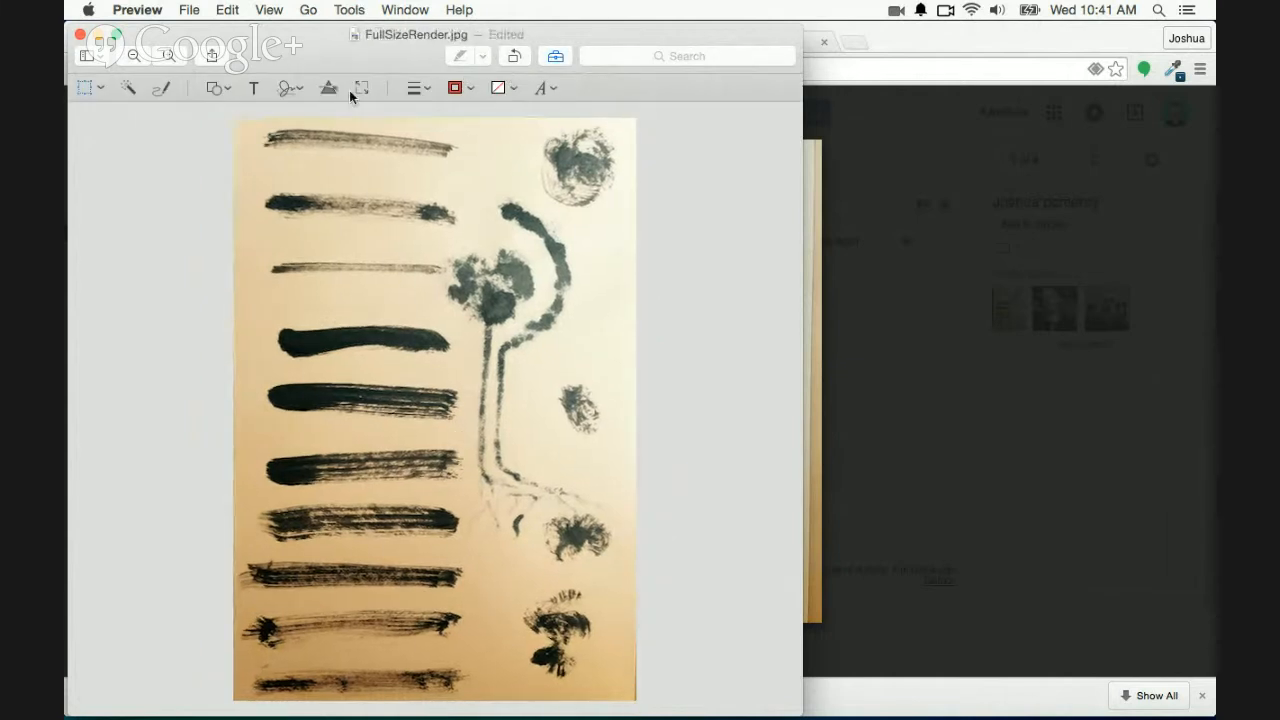
Start a colour adjustment on the cropped image and reduce its saturation to the minimum
left_click(332, 85)
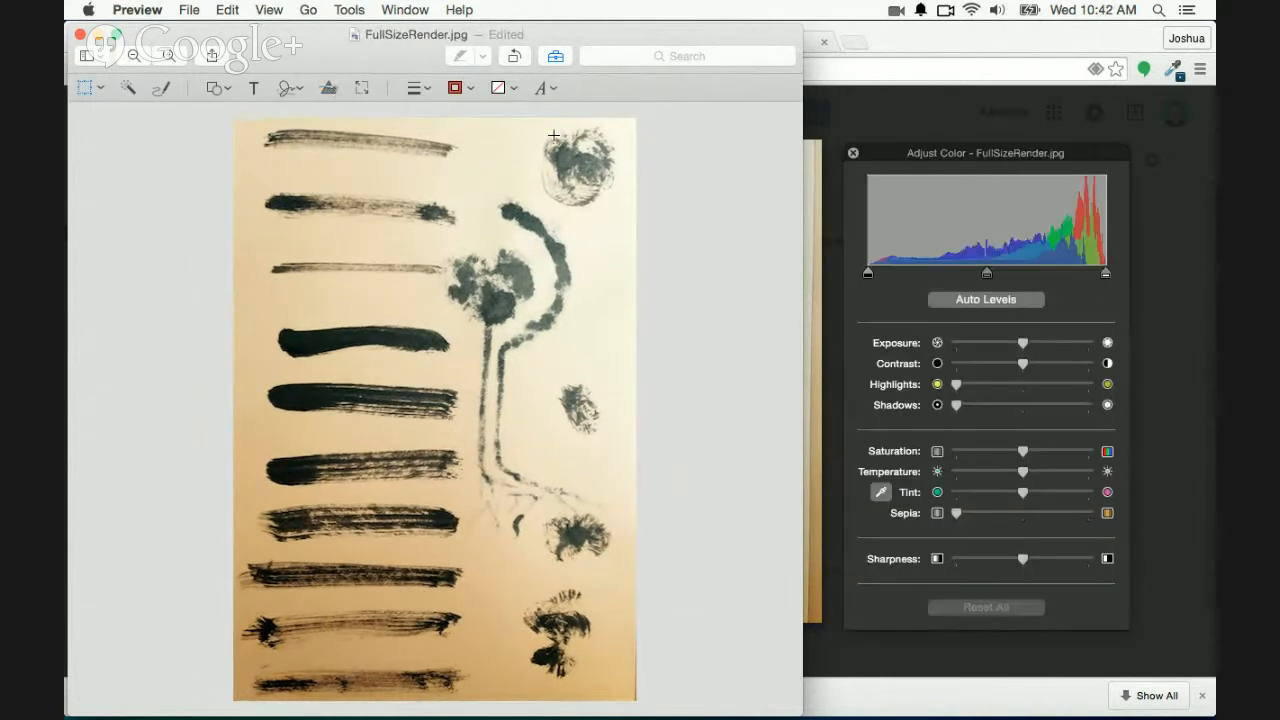
left_click_drag(997, 160, 910, 143)
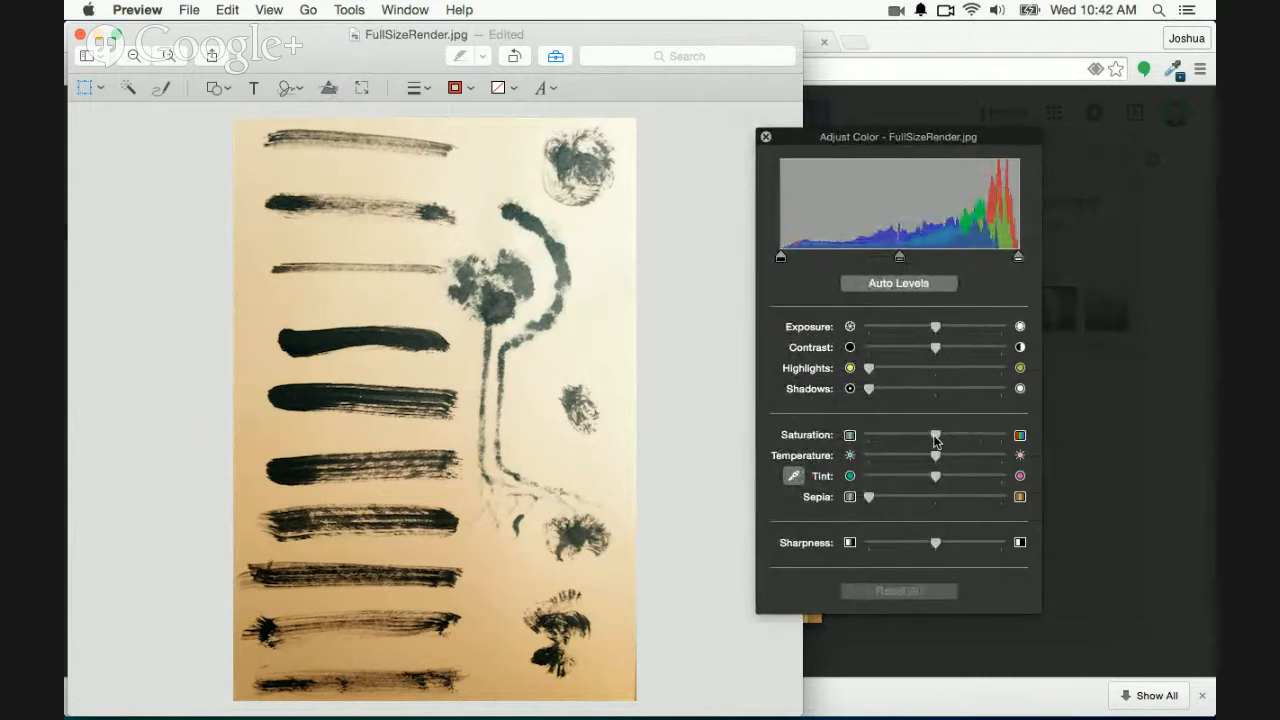
left_click(848, 436)
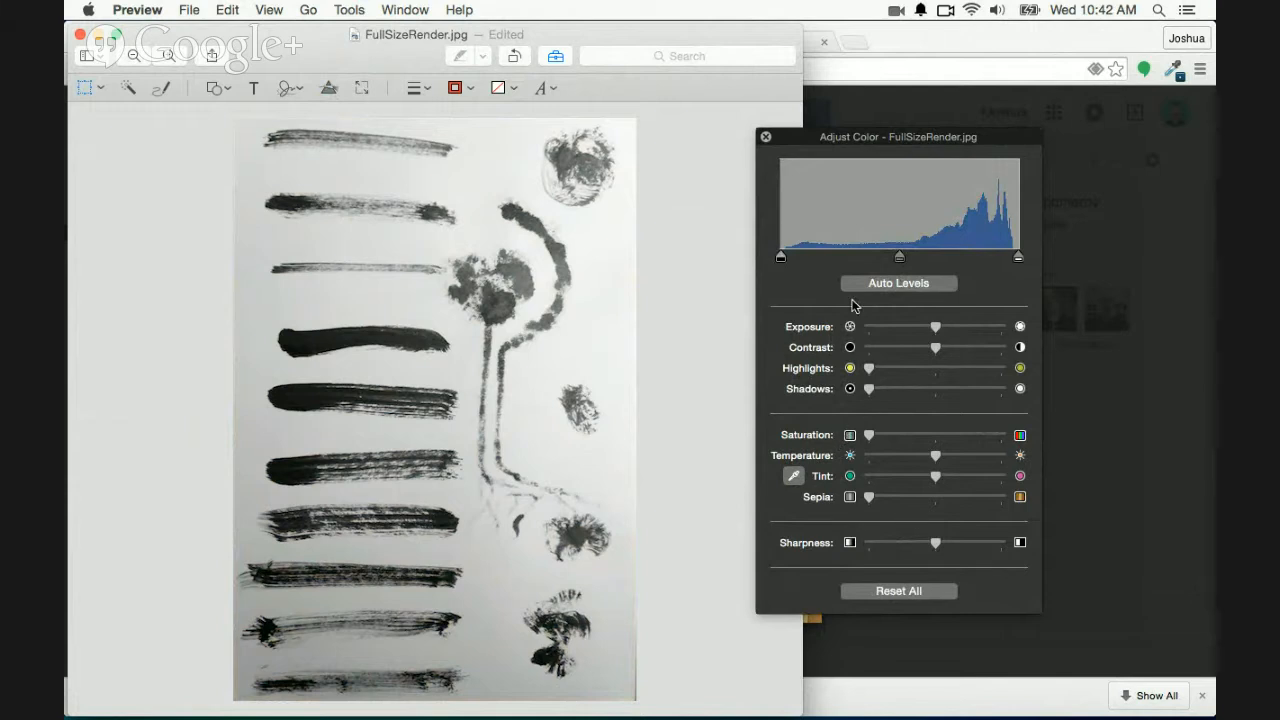
Move the black and white points inward and raise the contrast slightly to whiten the paper and darken the strokes
left_click_drag(782, 258, 838, 258)
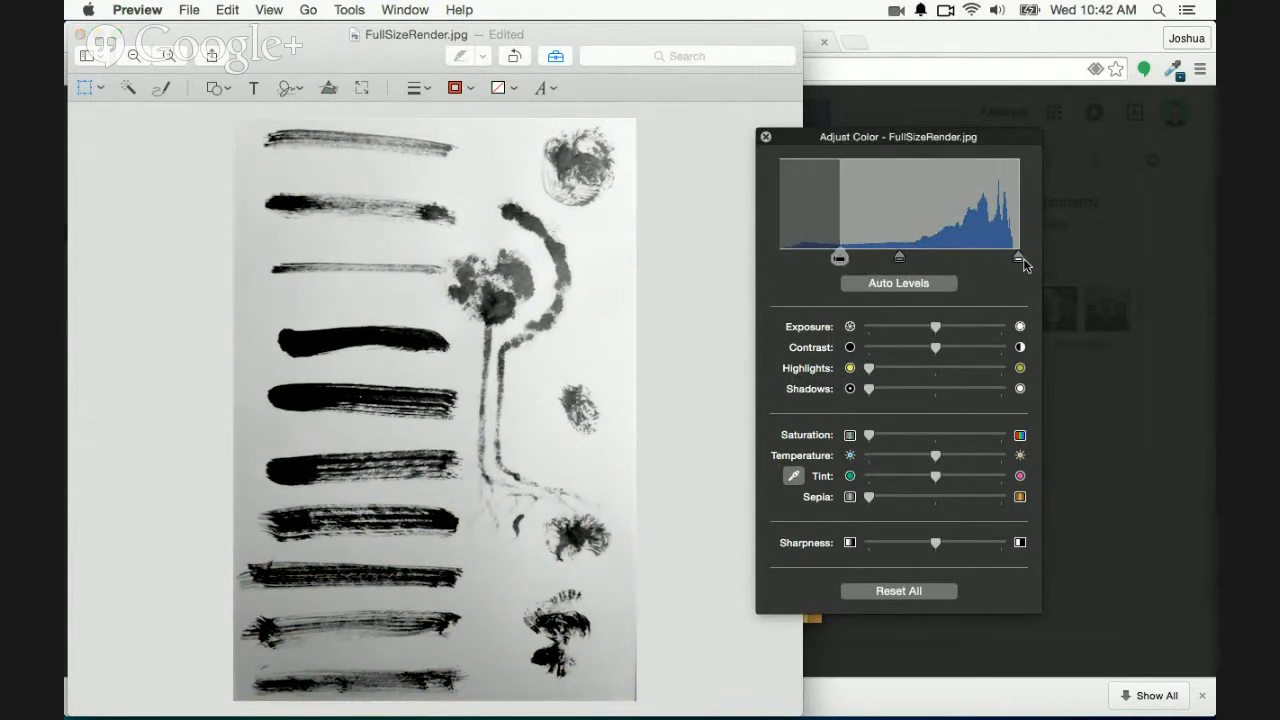
left_click_drag(1018, 258, 967, 262)
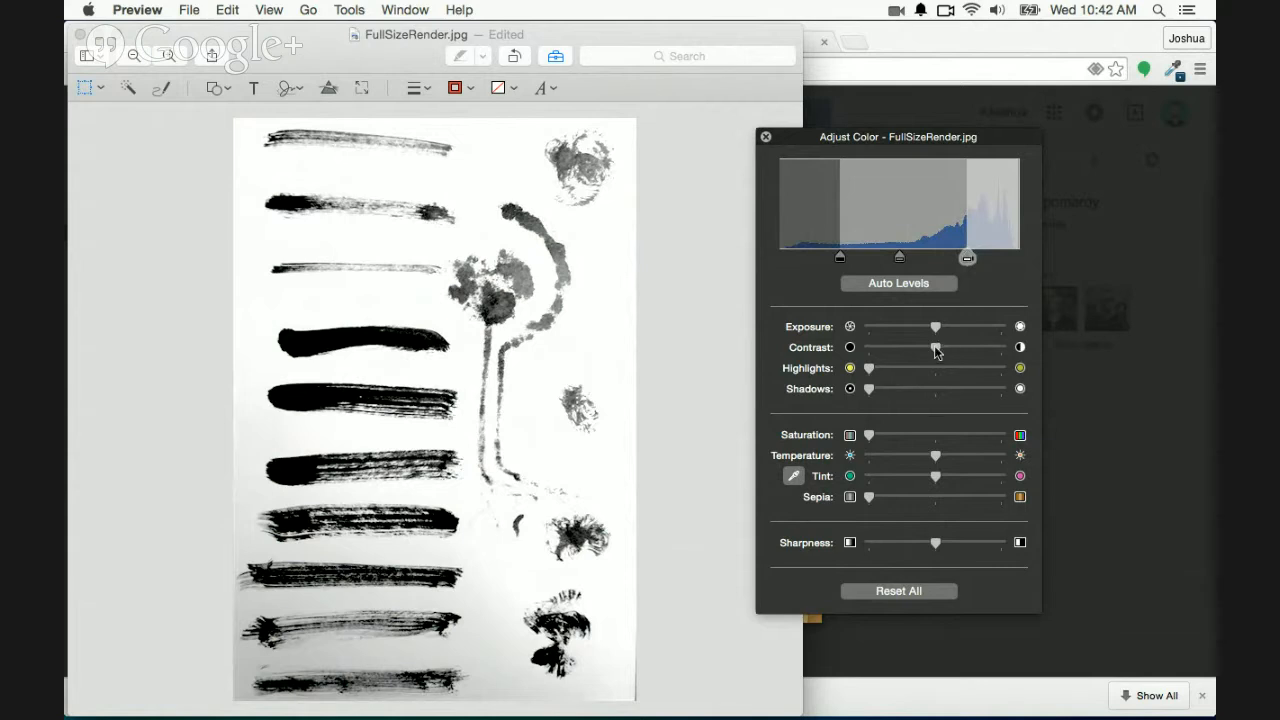
mouse_move(936, 349)
left_mouse_down()
mouse_move(975, 357)
mouse_move(954, 355)
left_mouse_up()
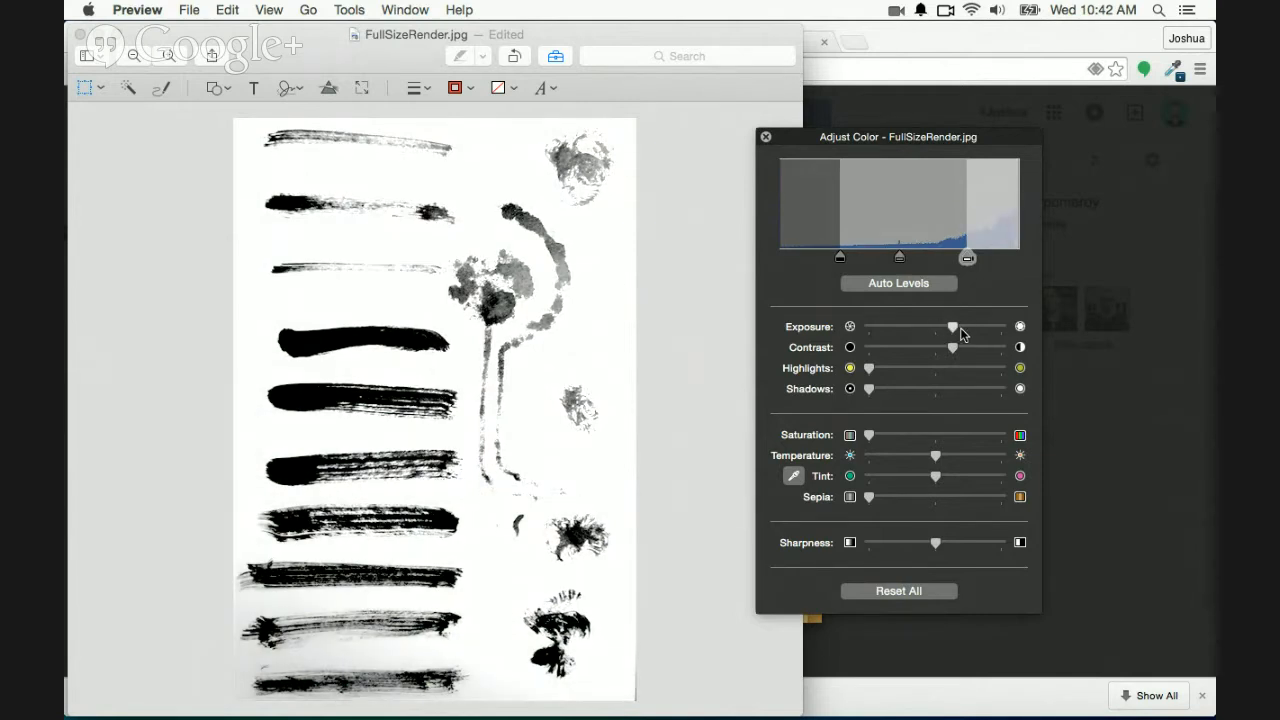
left_click_drag(960, 327, 940, 335)
mouse_move(842, 262)
left_mouse_down()
mouse_move(872, 261)
mouse_move(859, 263)
left_mouse_up()
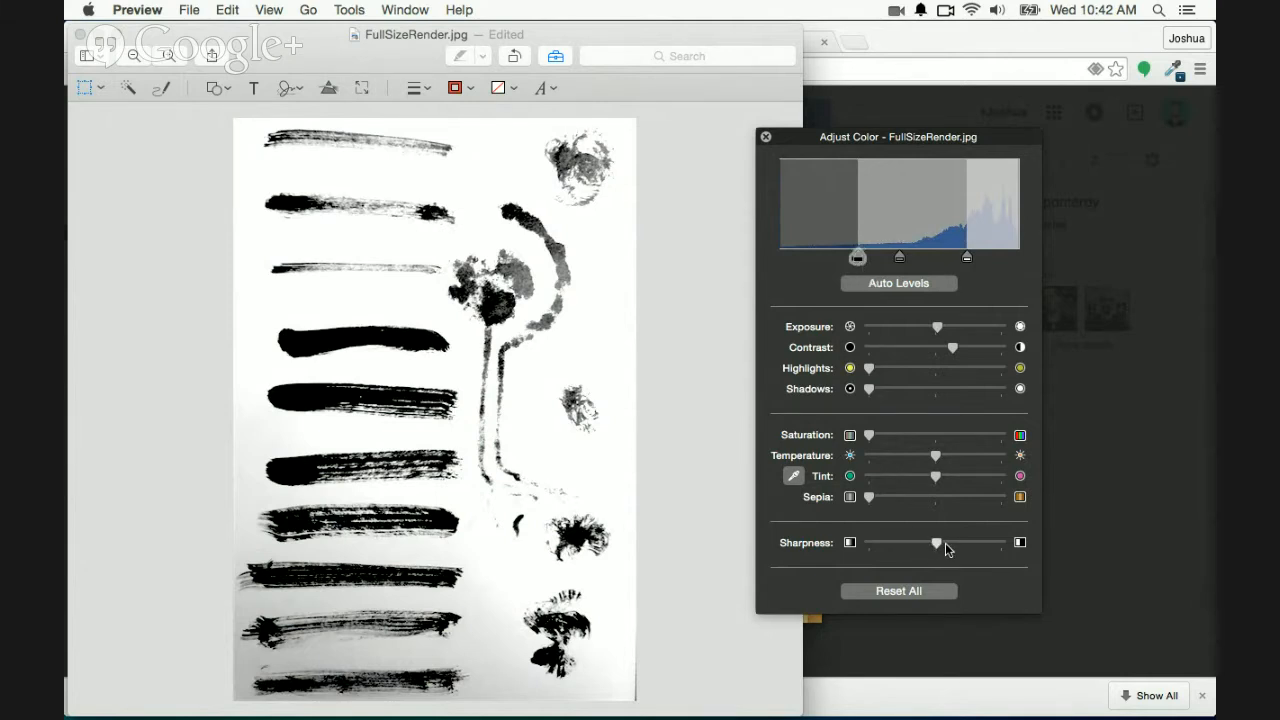
left_click_drag(945, 542, 948, 543)
Finish the colour adjustment, save FullSizeRender.jpg and close it
left_click(766, 138)
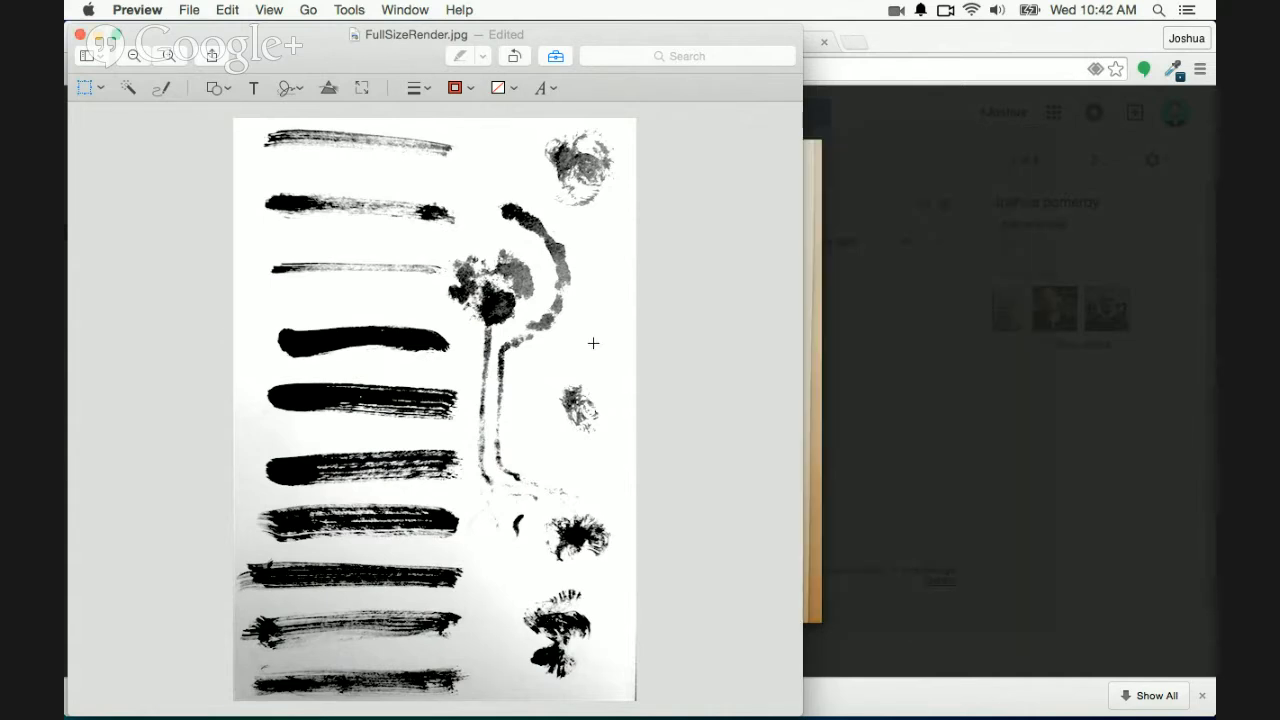
key("super+s")
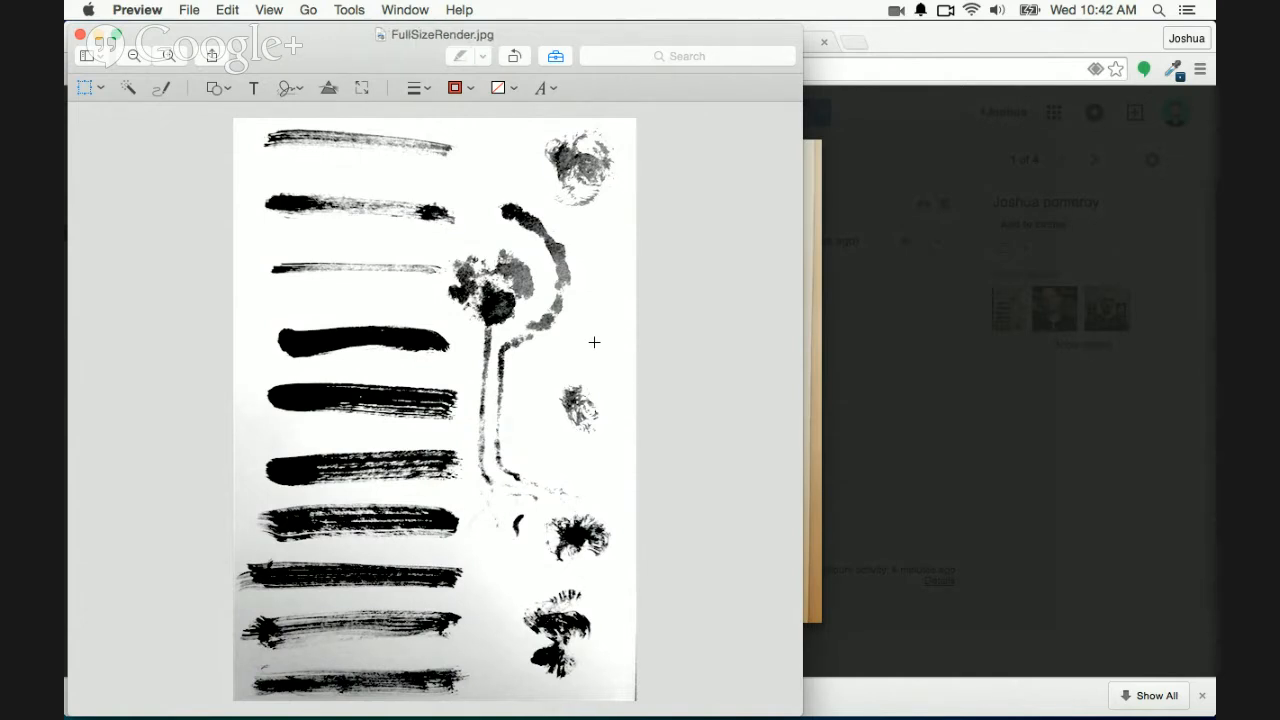
key("super+w")
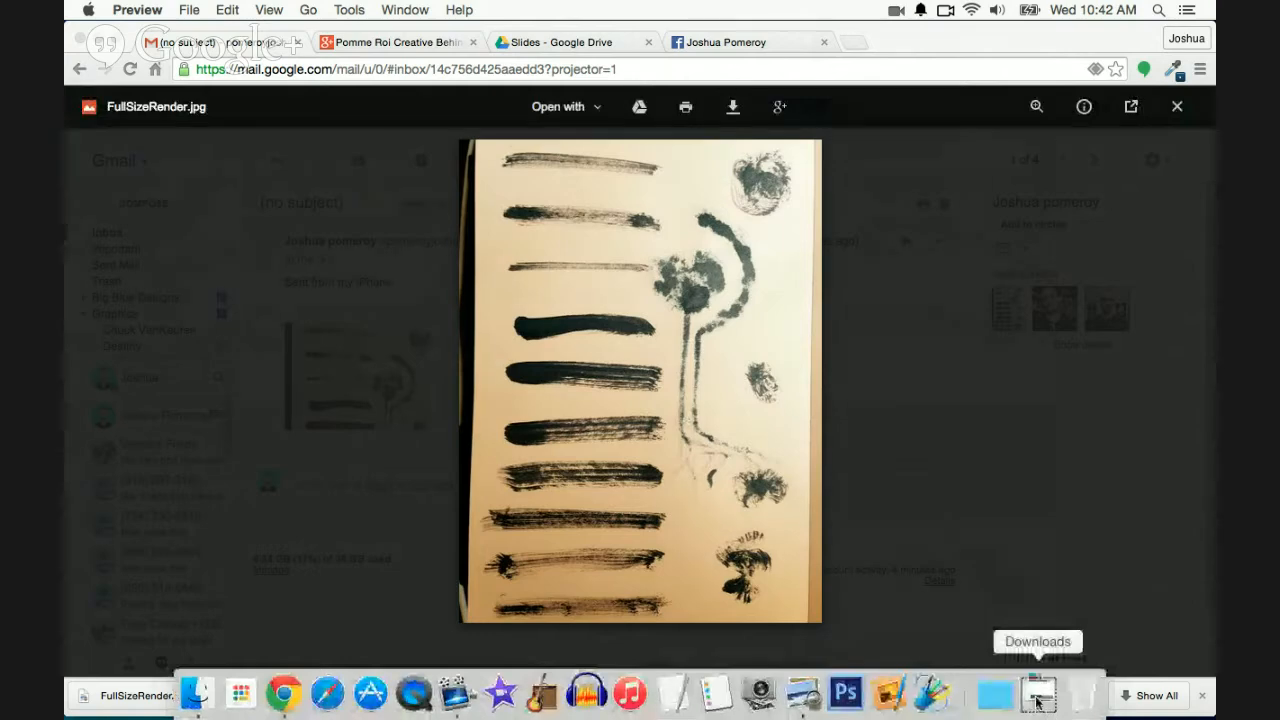
Reopen FullSizeRender.jpg from the Downloads folder and bring up its colour adjustments again
left_click(1038, 700)
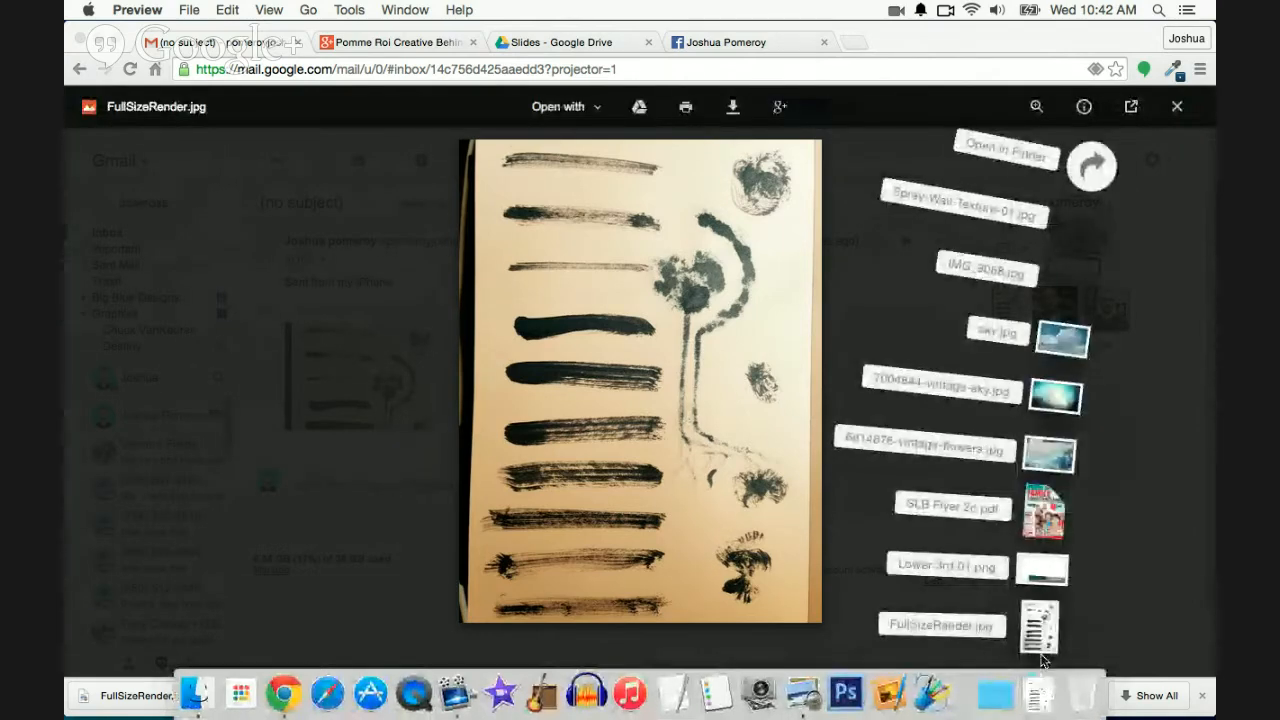
left_click(603, 587)
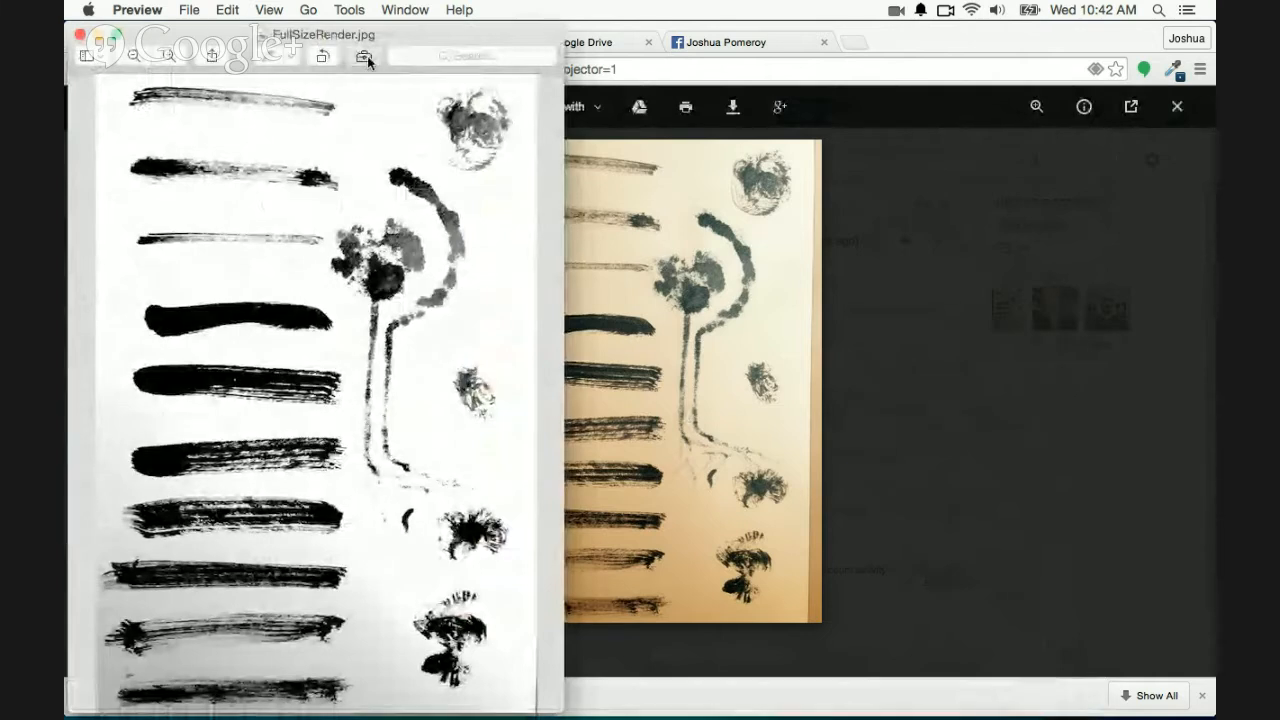
left_click(363, 56)
key("super+alt+c")
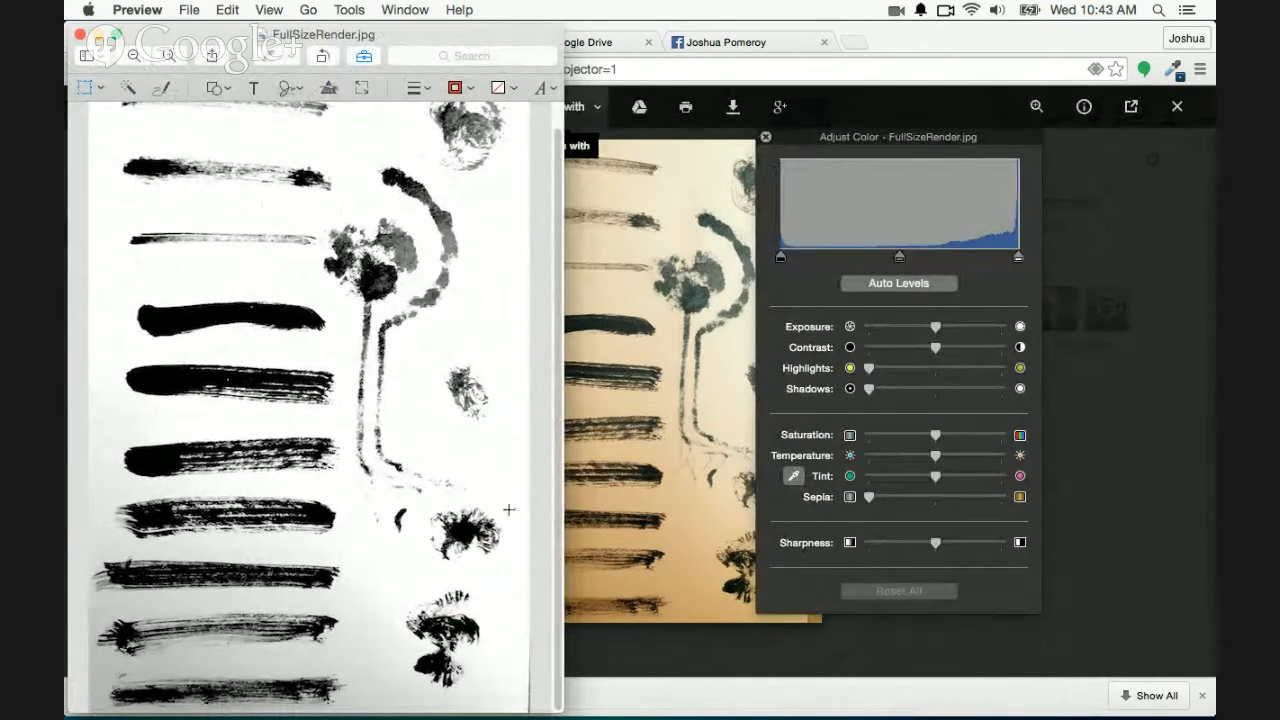
key("super+9")
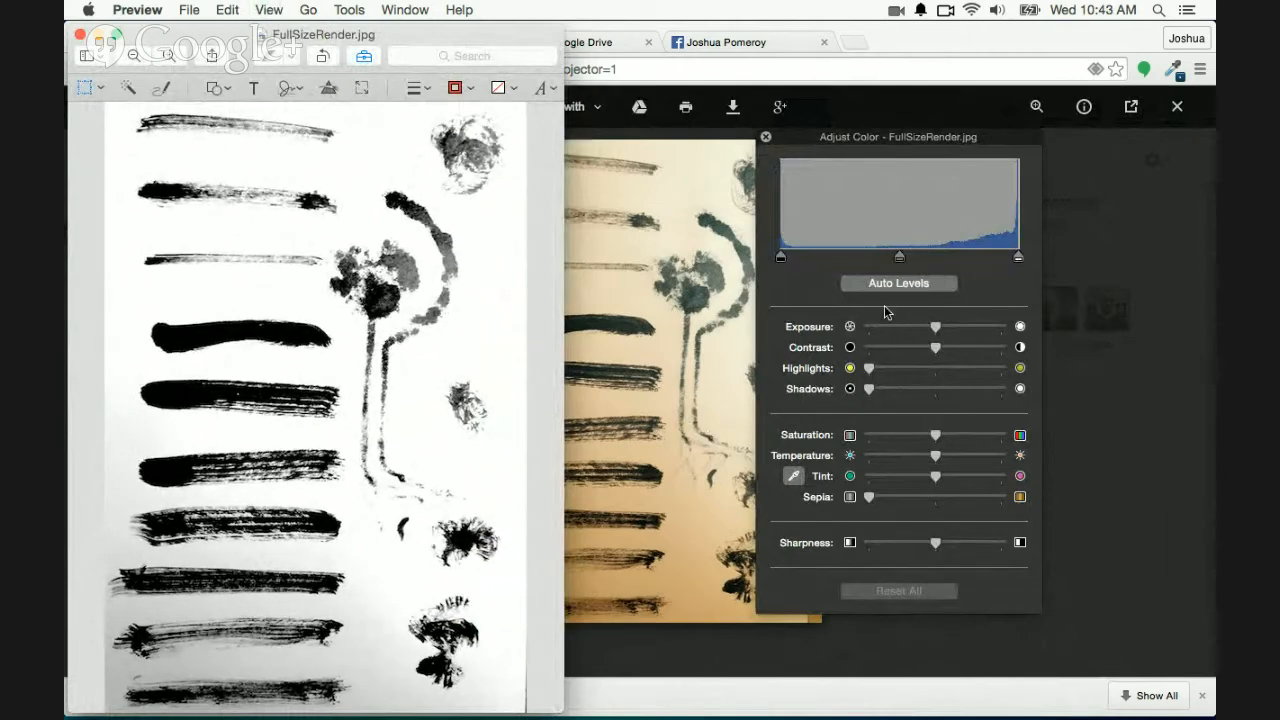
mouse_move(785, 263)
left_mouse_down()
mouse_move(938, 262)
mouse_move(892, 262)
mouse_move(909, 259)
left_mouse_up()
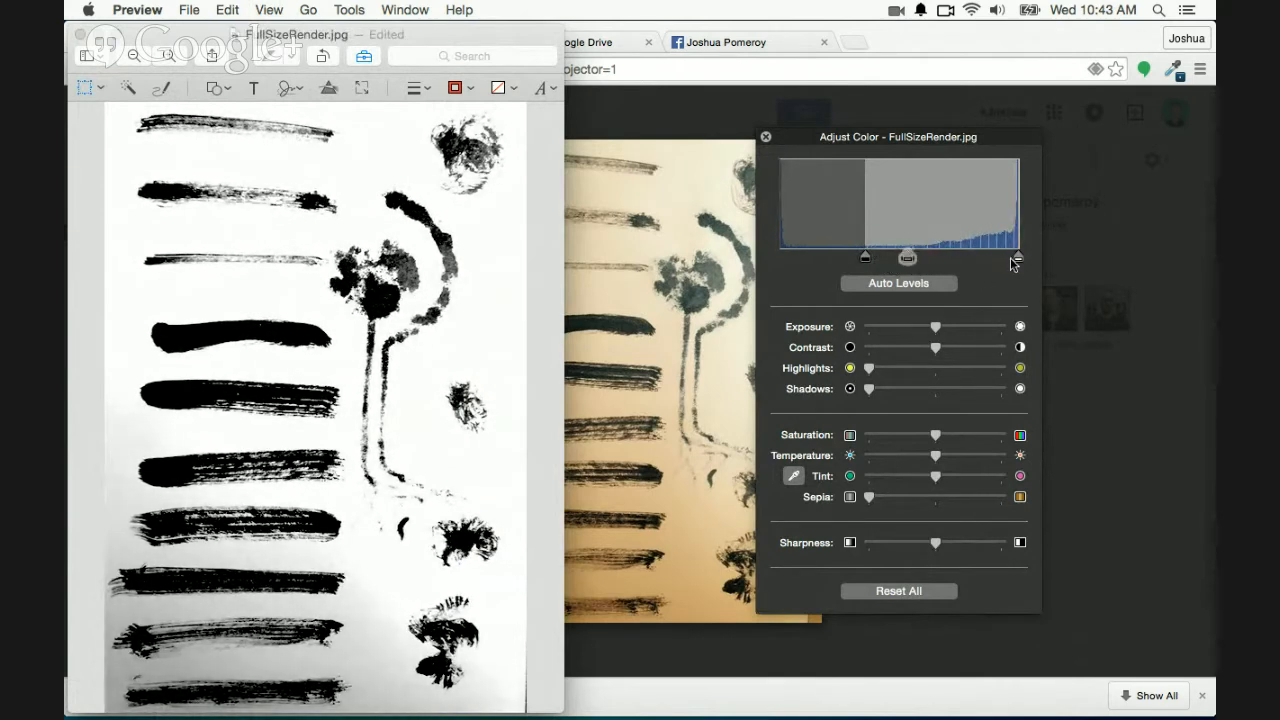
mouse_move(1020, 262)
left_mouse_down()
mouse_move(945, 262)
mouse_move(1001, 266)
left_mouse_up()
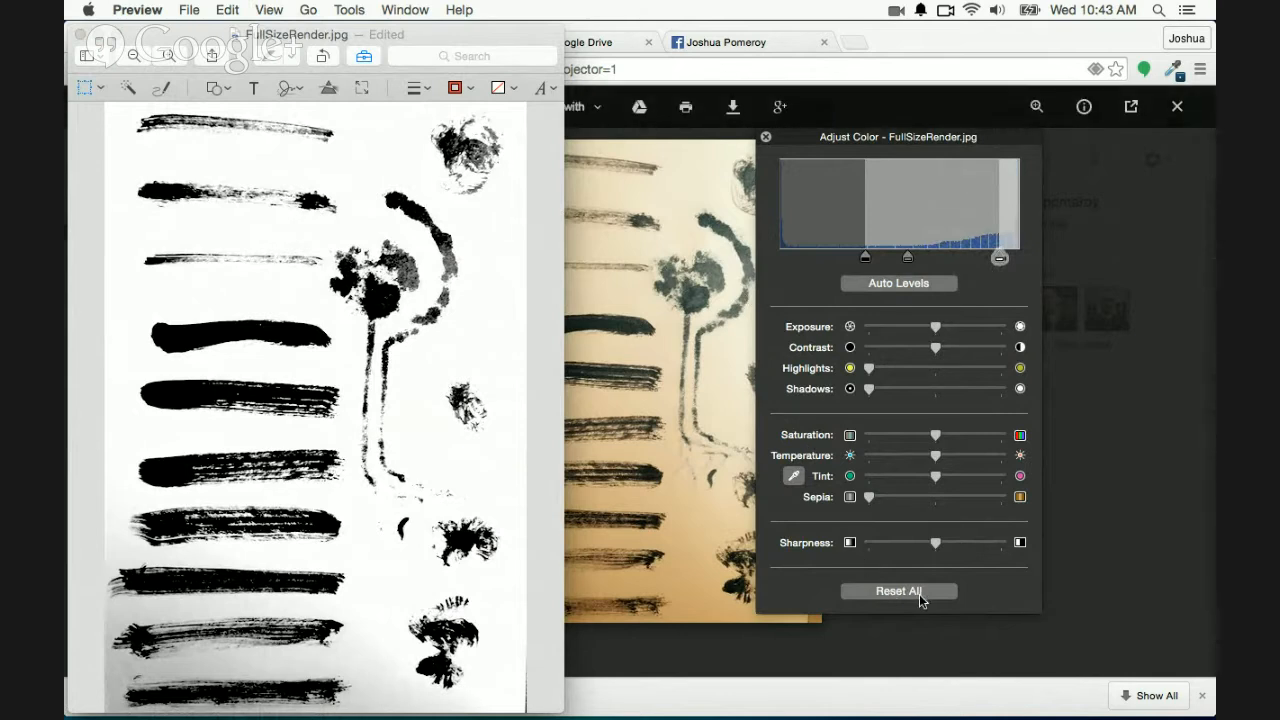
left_click(919, 592)
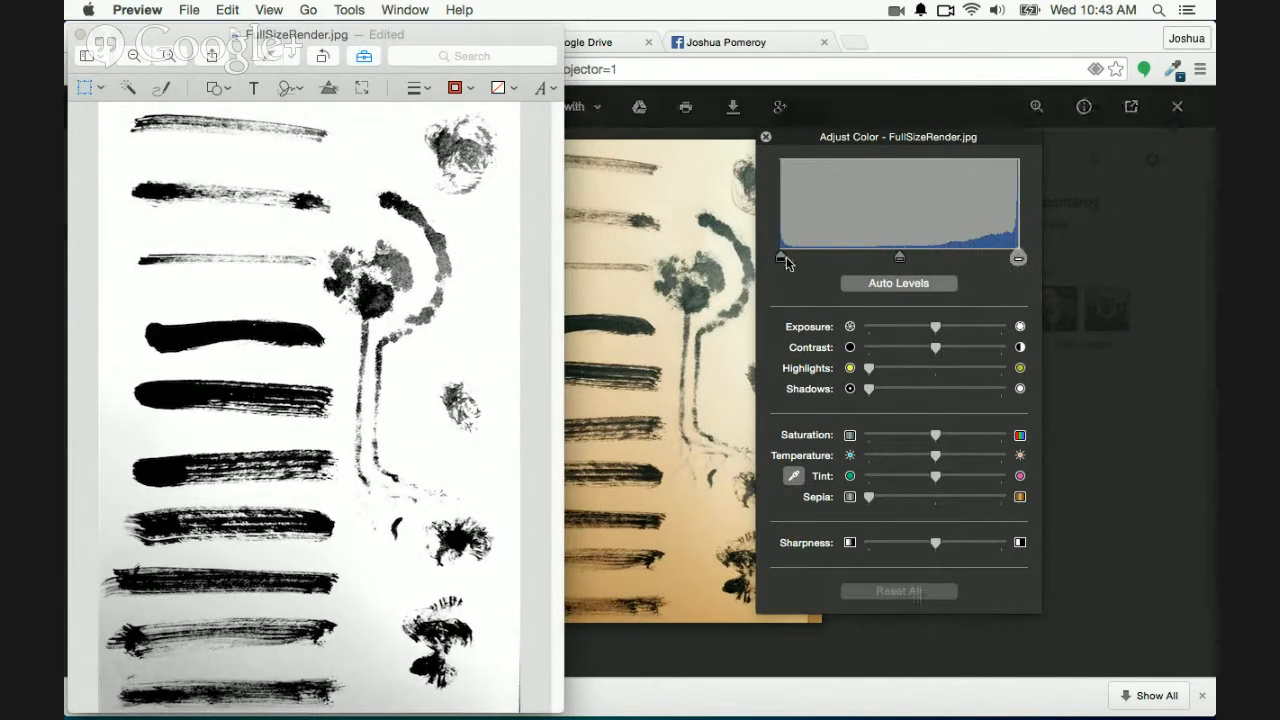
Raise the image's exposure slightly and move the black point inward to clear the grey paper and darken the strokes
left_click_drag(782, 258, 796, 259)
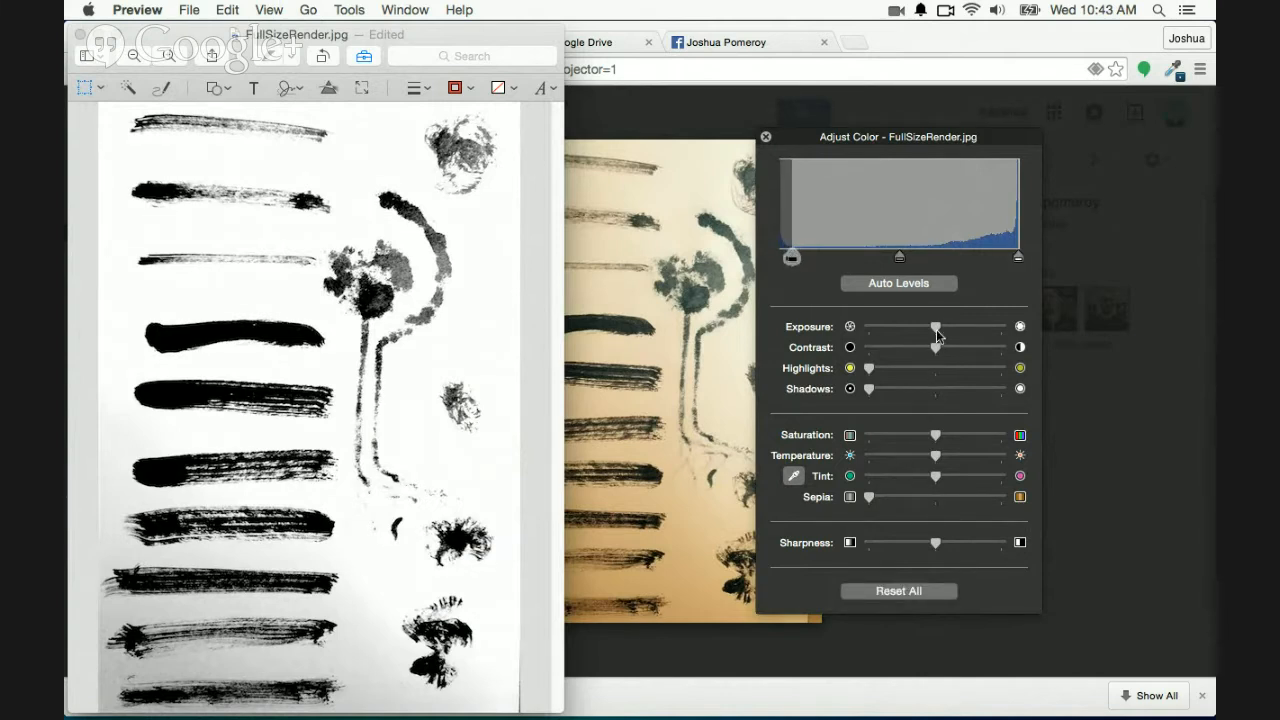
mouse_move(936, 330)
left_mouse_down()
mouse_move(958, 331)
mouse_move(908, 331)
mouse_move(966, 332)
mouse_move(952, 330)
left_mouse_up()
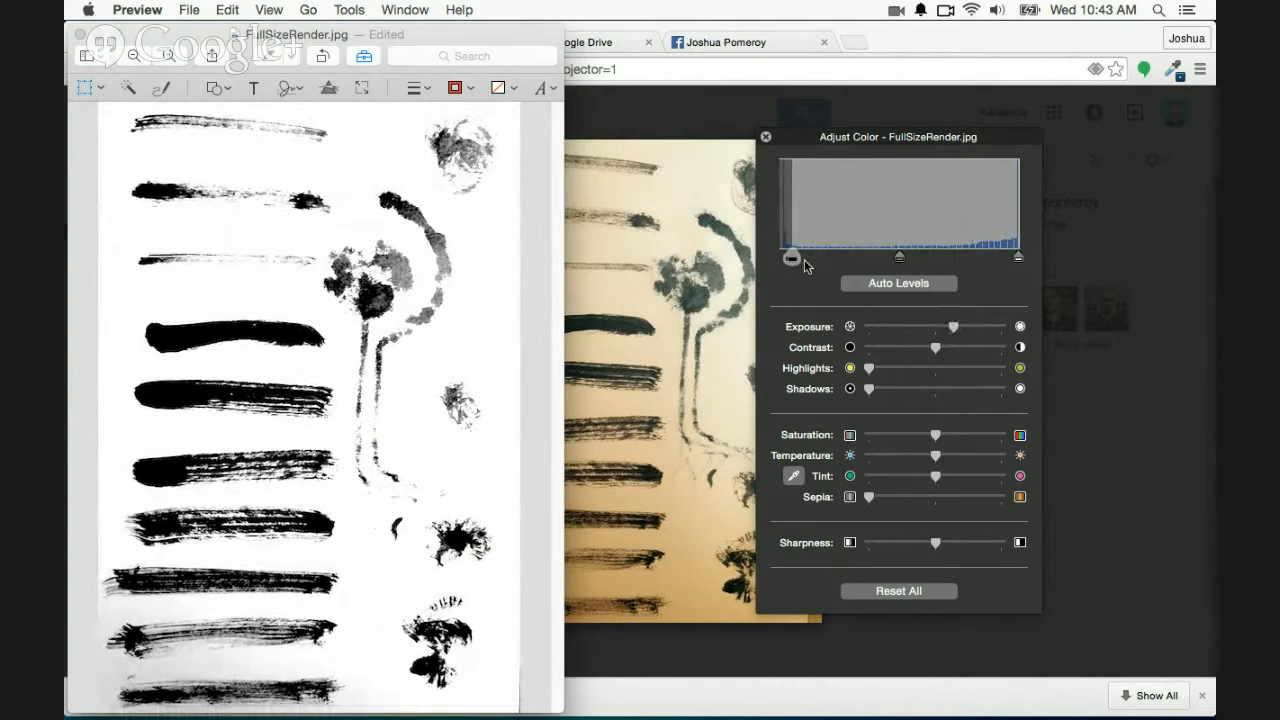
mouse_move(806, 265)
left_mouse_down()
mouse_move(881, 270)
mouse_move(857, 268)
left_mouse_up()
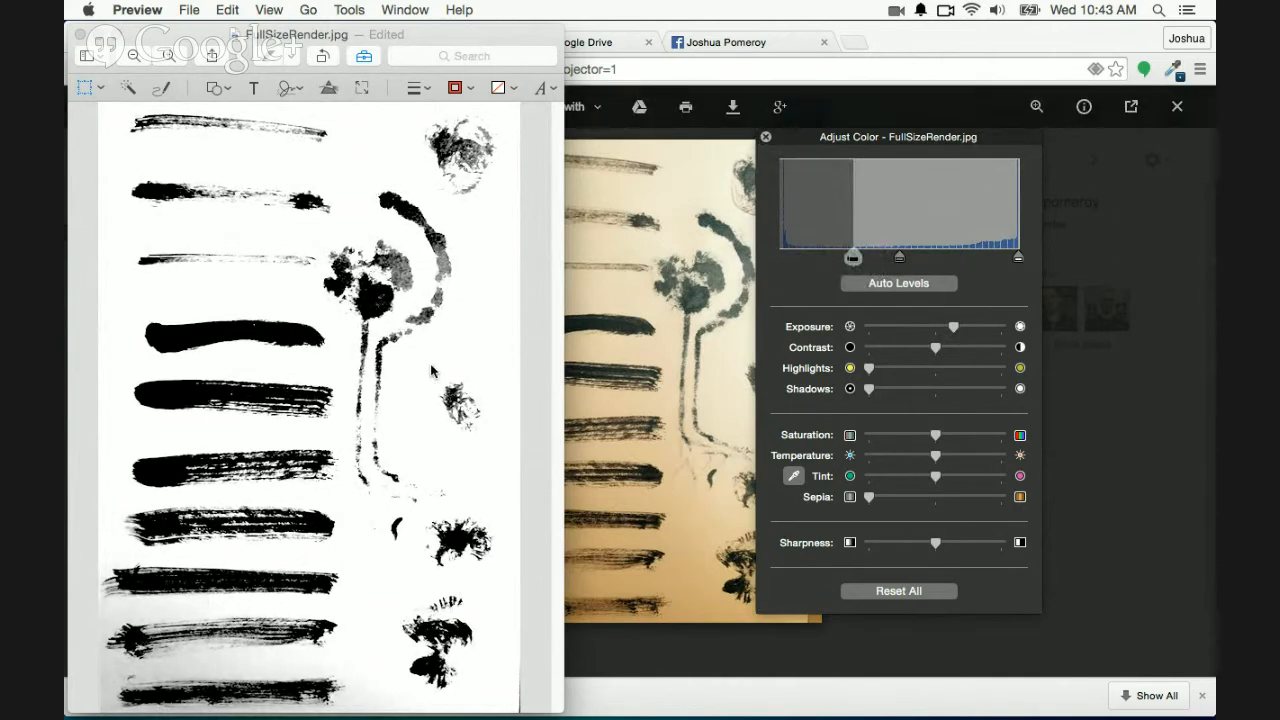
Save and close FullSizeRender.jpg, and close the attachment preview in the e-mail
key("cmd+s")
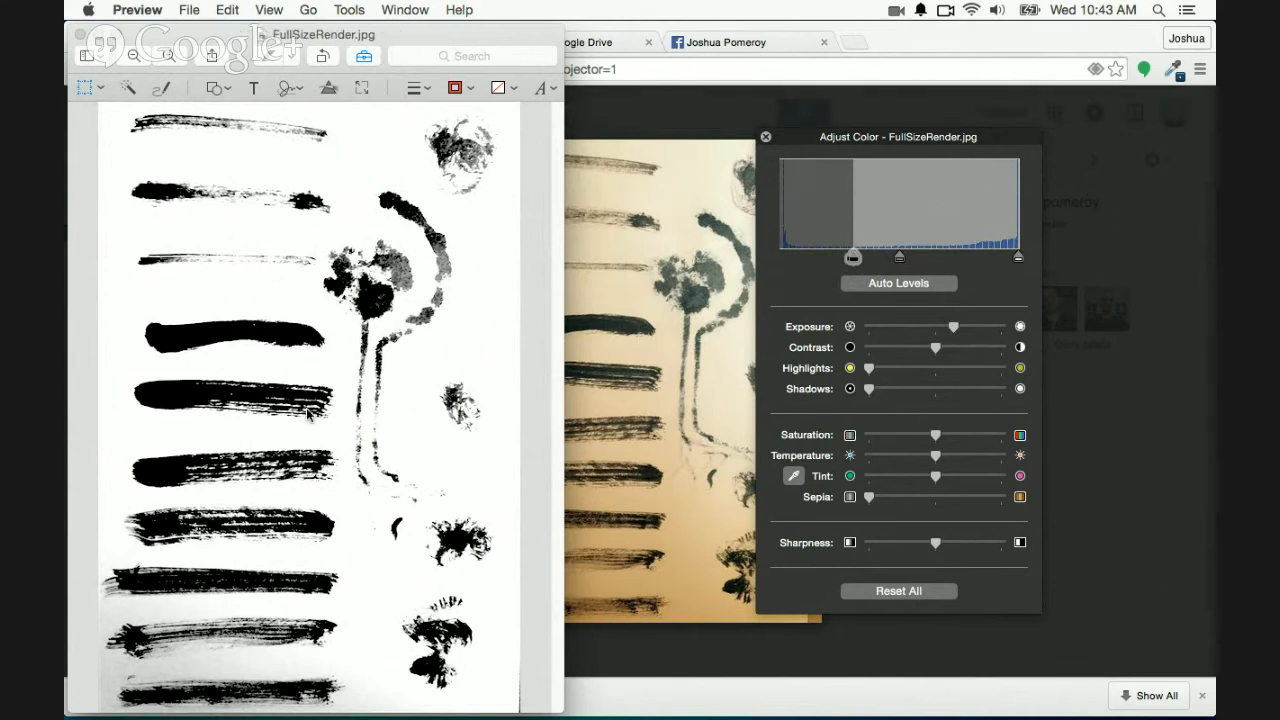
left_click(81, 41)
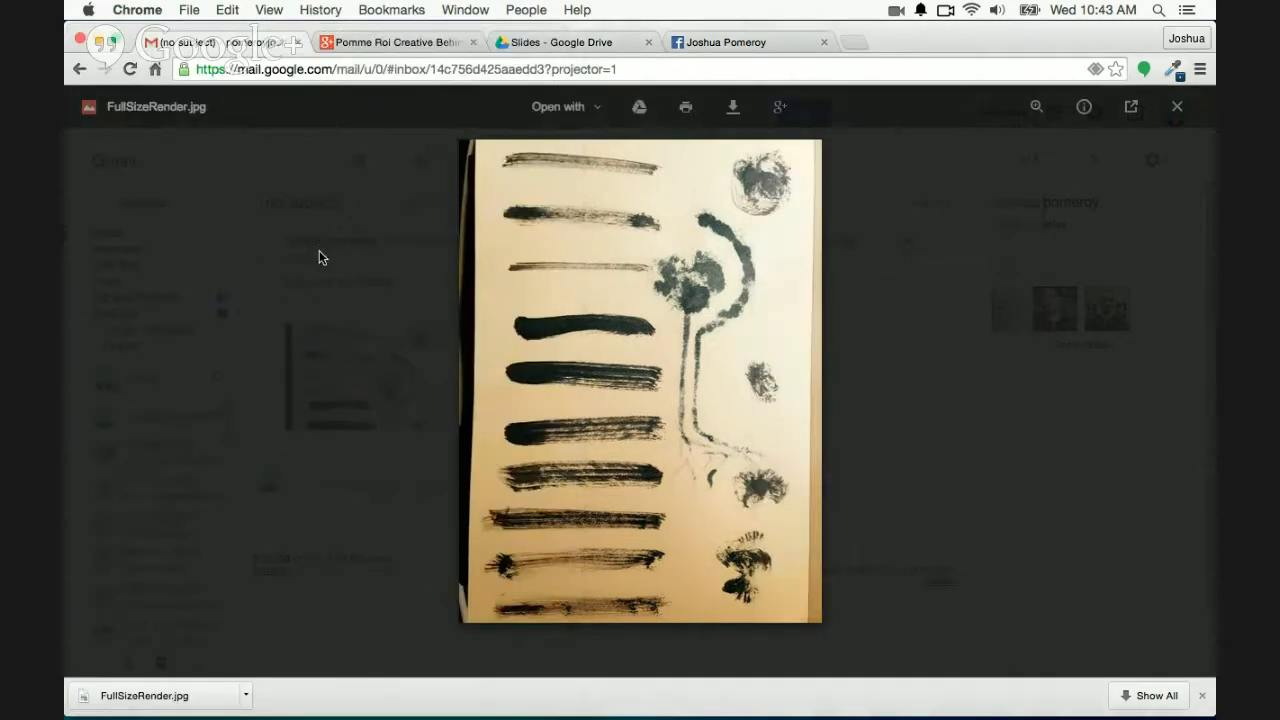
left_click(1176, 106)
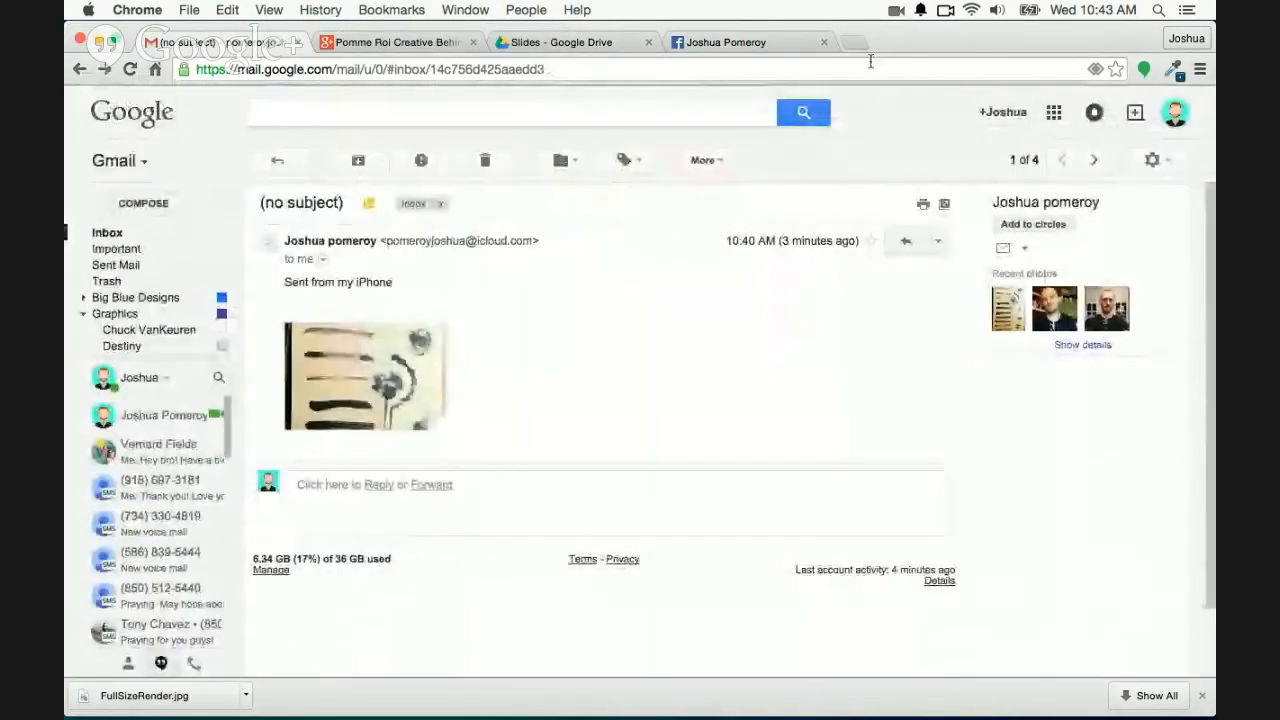
Open online-convert.com in a new browser tab and dismiss the downloads bar
left_click(852, 44)
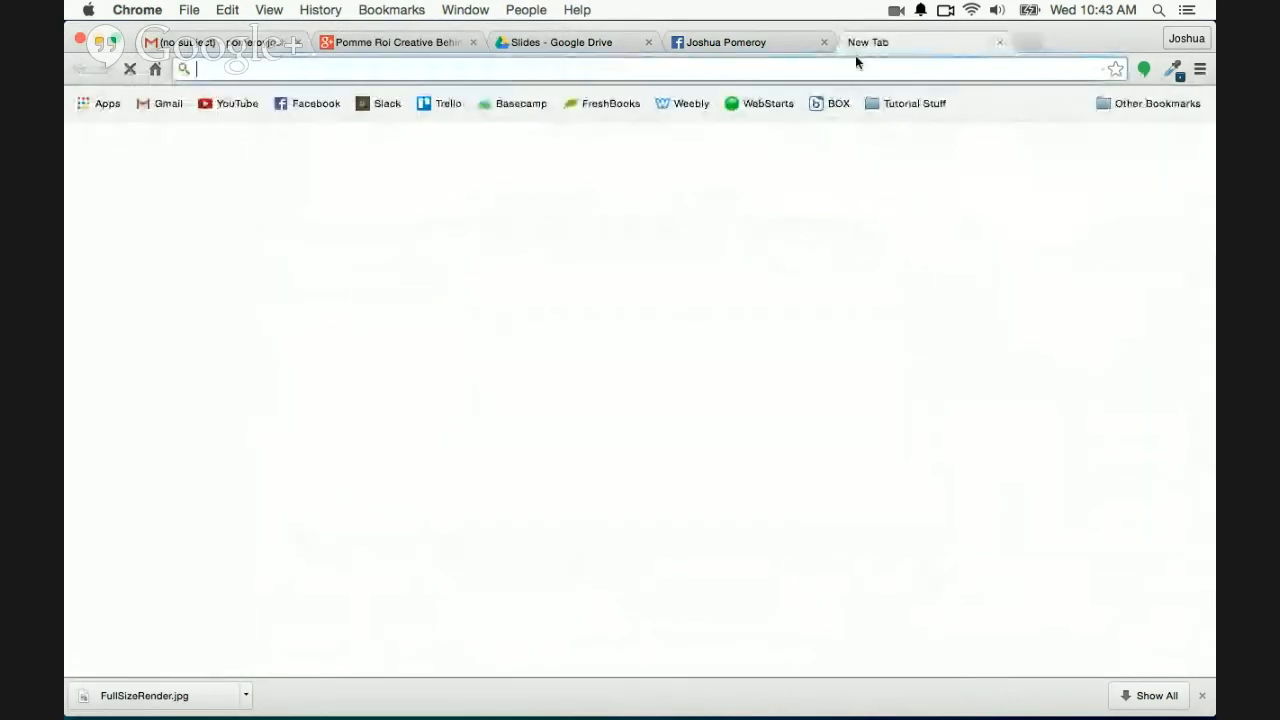
left_click(1202, 695)
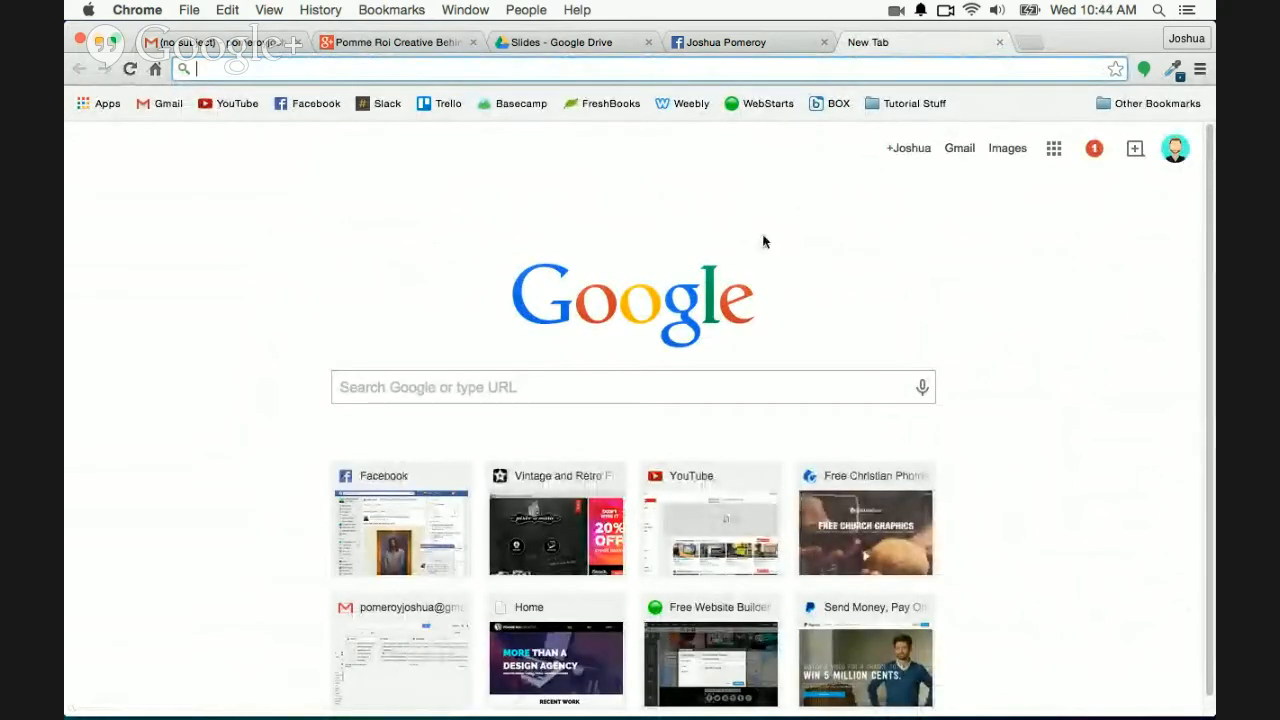
key("ctrl+Up")
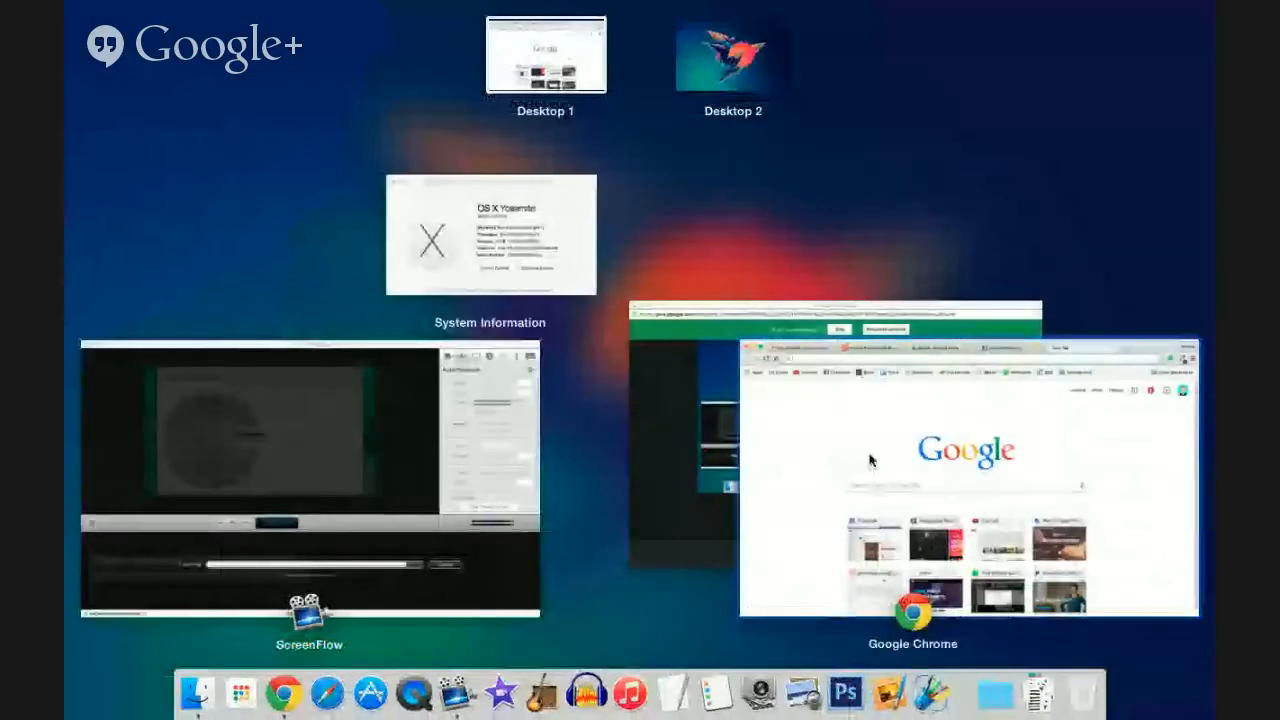
left_click(871, 457)
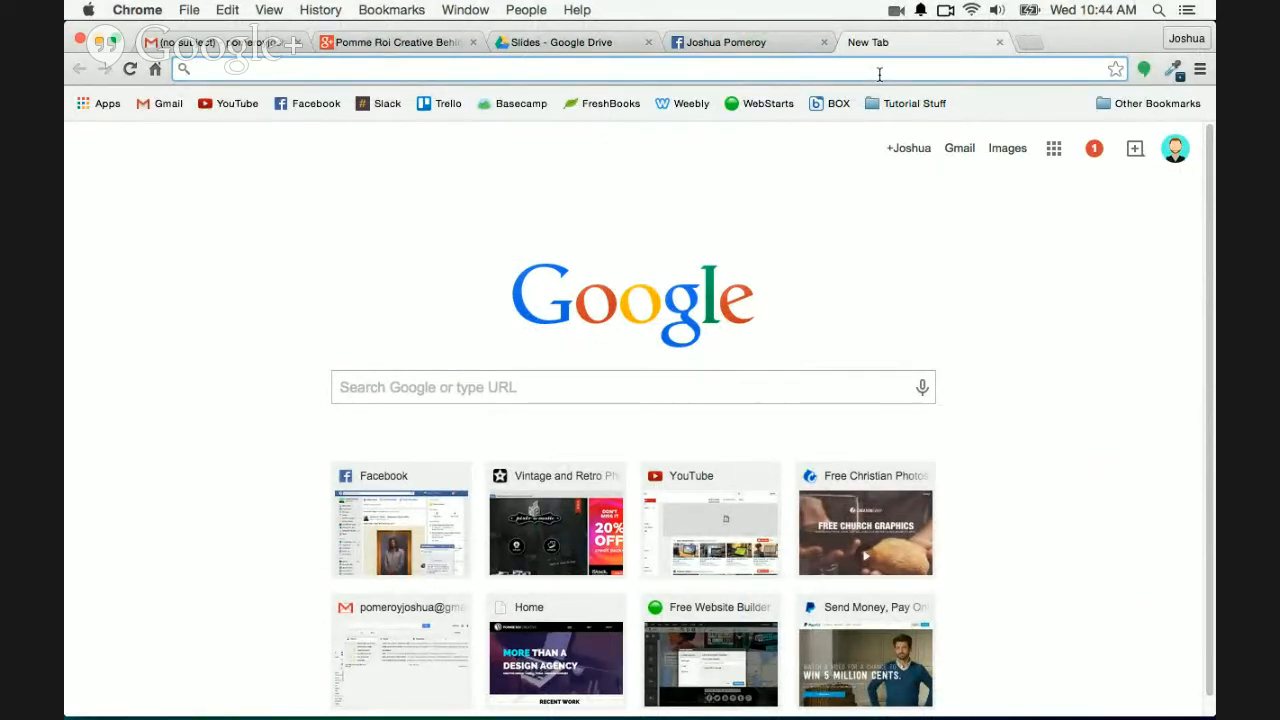
type("online-convert.com")
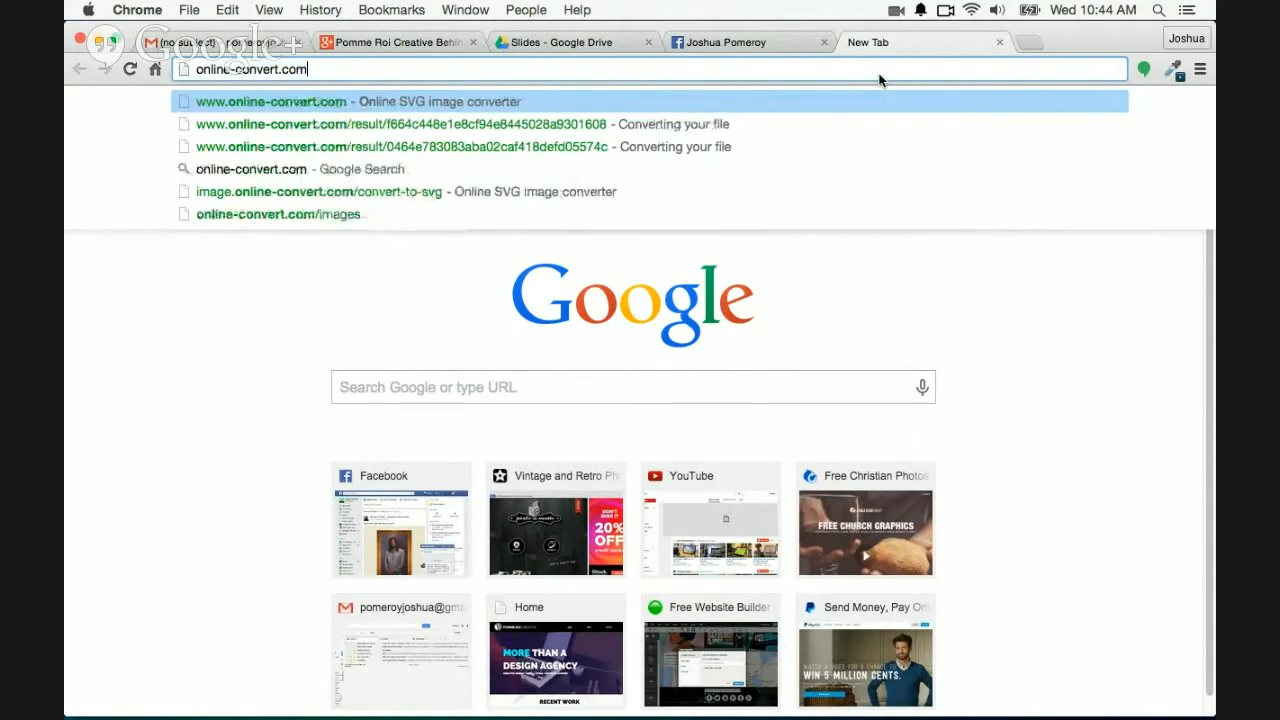
key("Return")
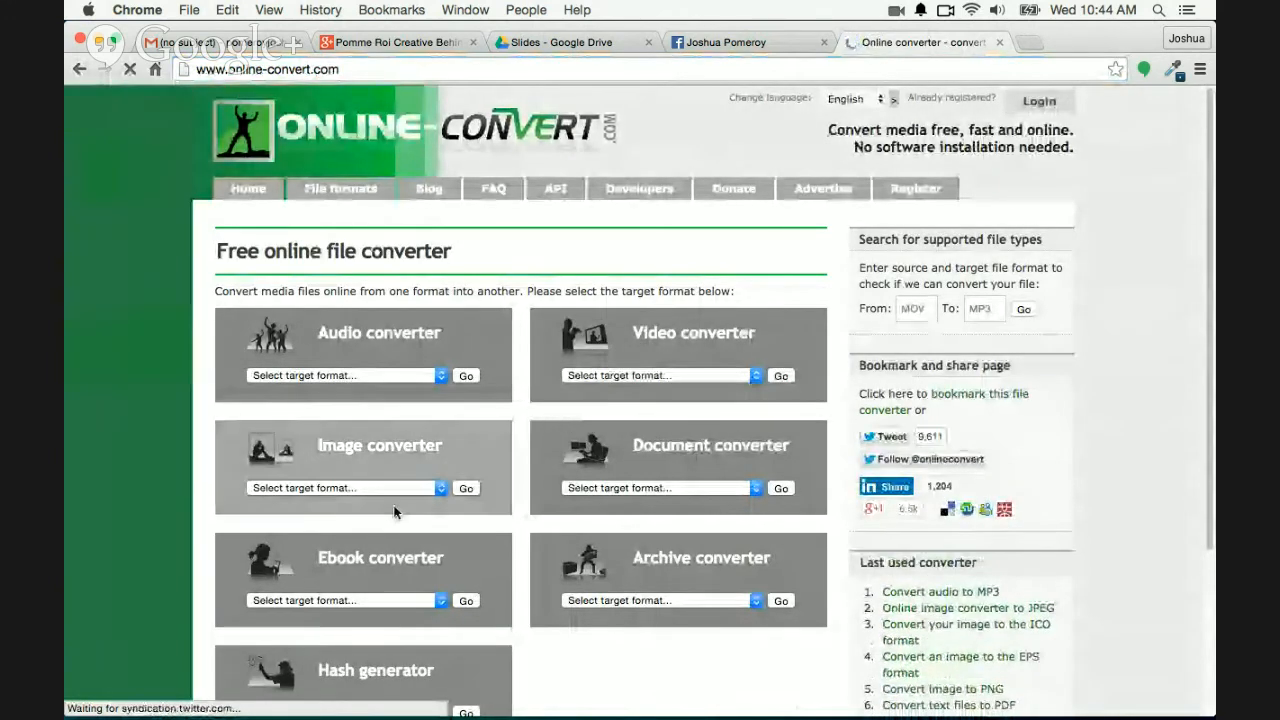
Go to the image converter for the SVG format and choose FullSizeRender.jpg from Downloads as the source file
left_click(433, 489)
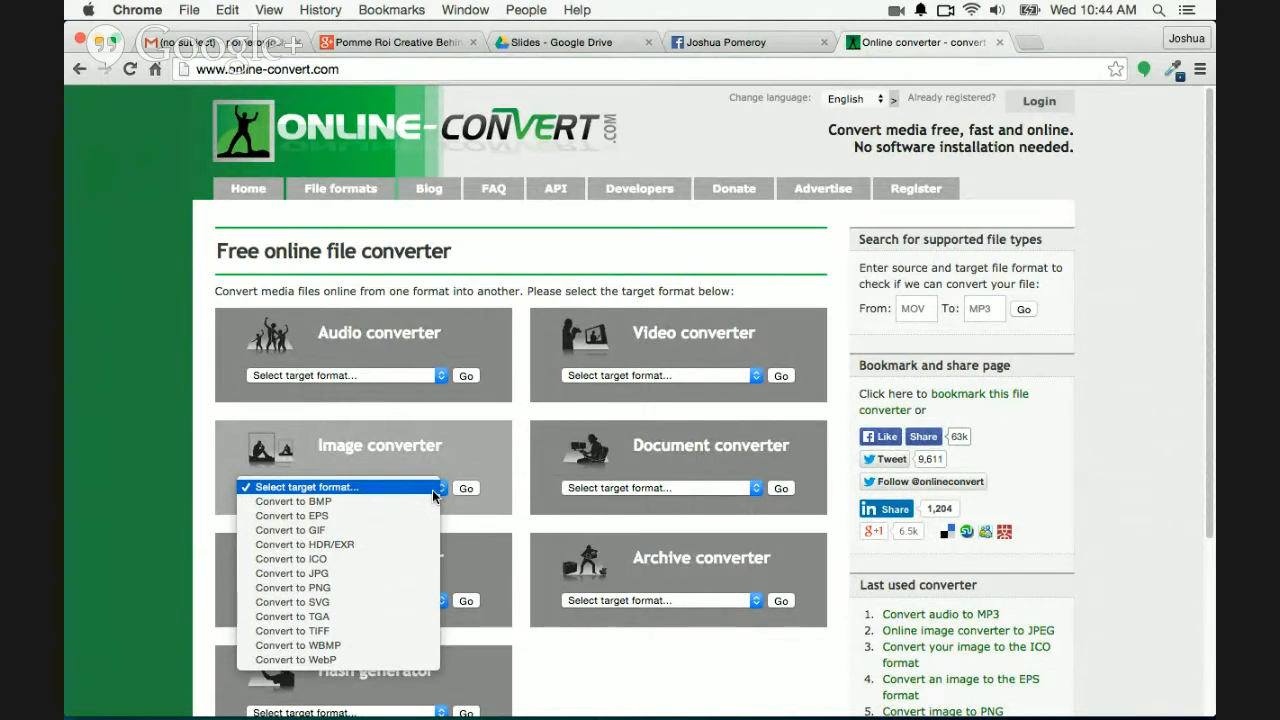
left_click(392, 602)
left_click(467, 488)
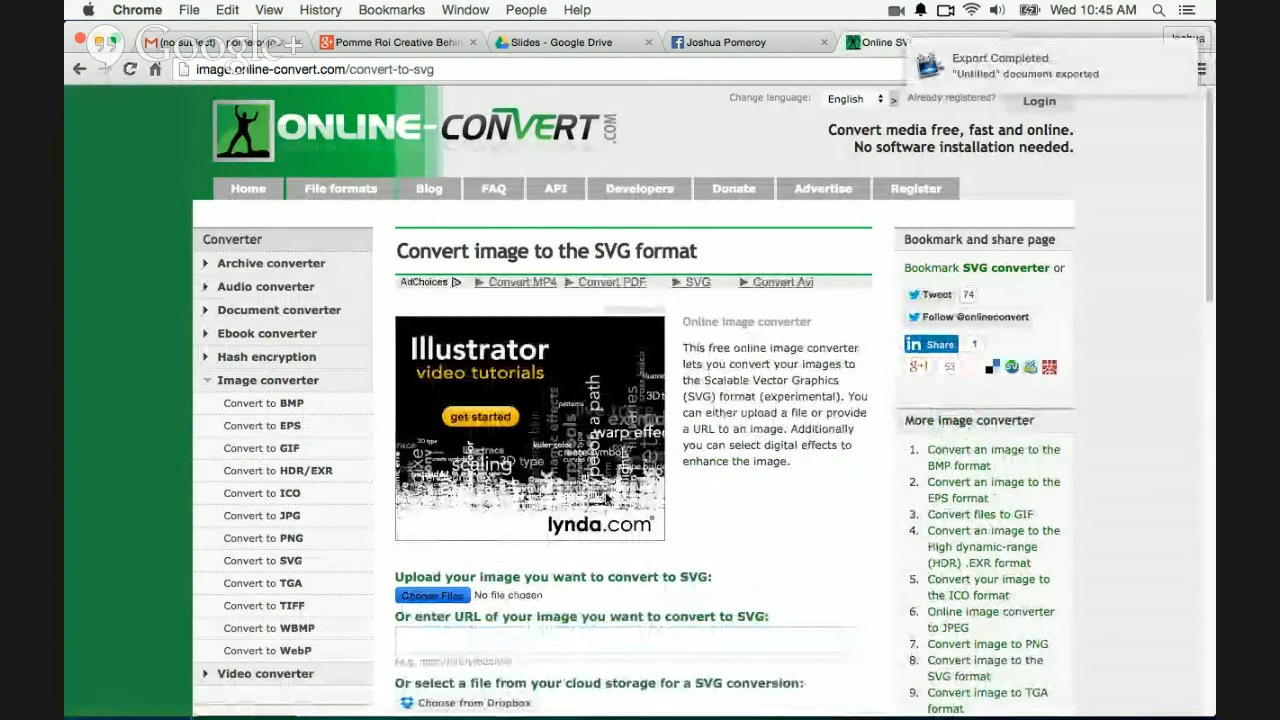
key("space")
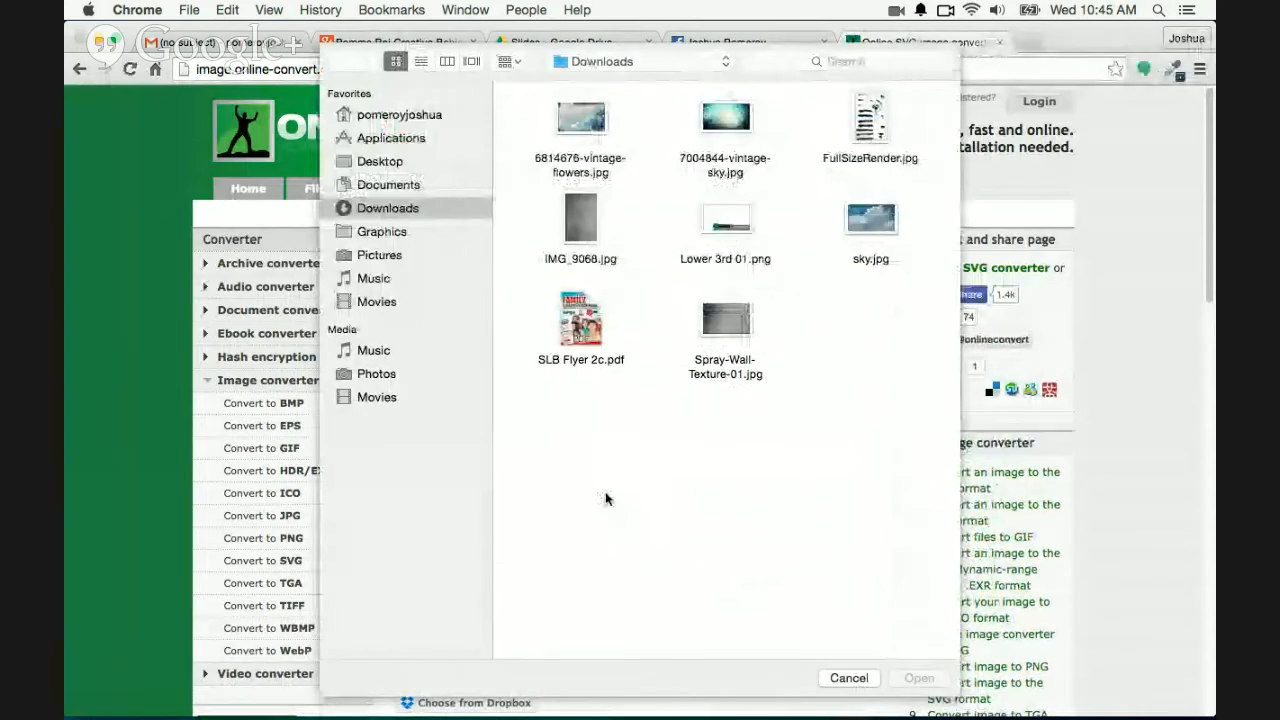
double_click(872, 125)
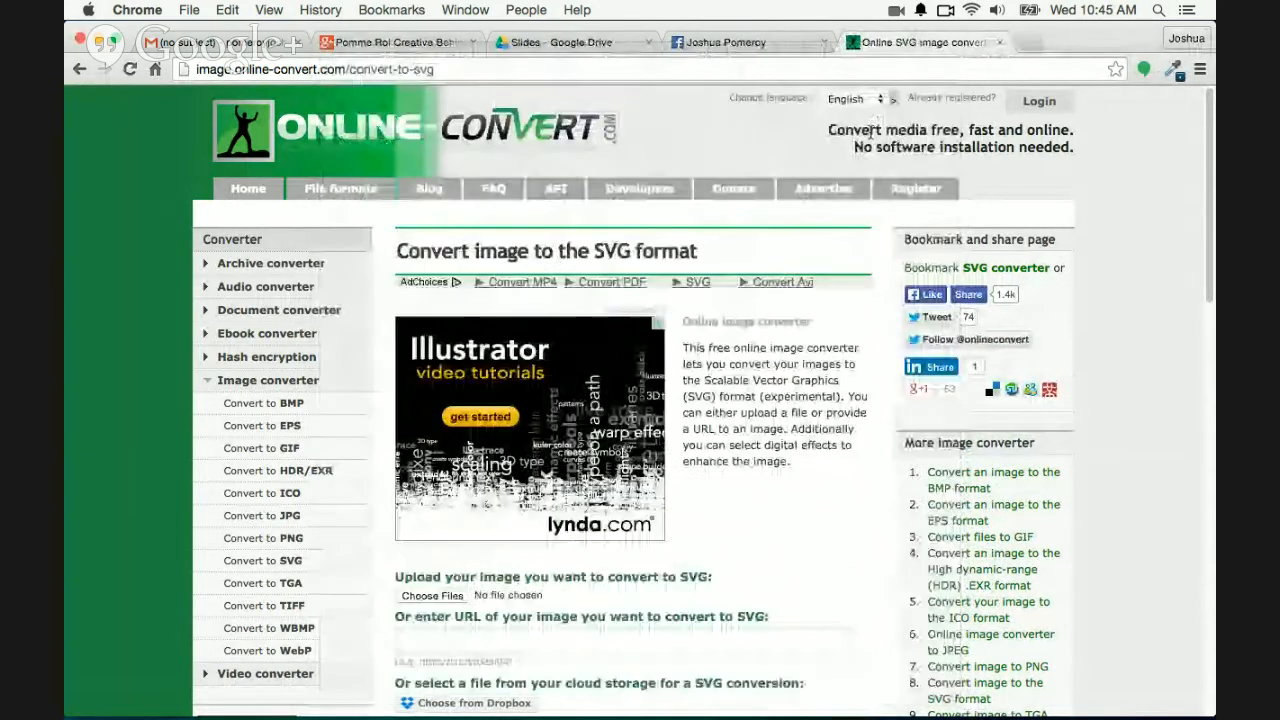
Set the conversion colour to Monochrome and convert the image to SVG
scroll(129, 426, "down", 10)
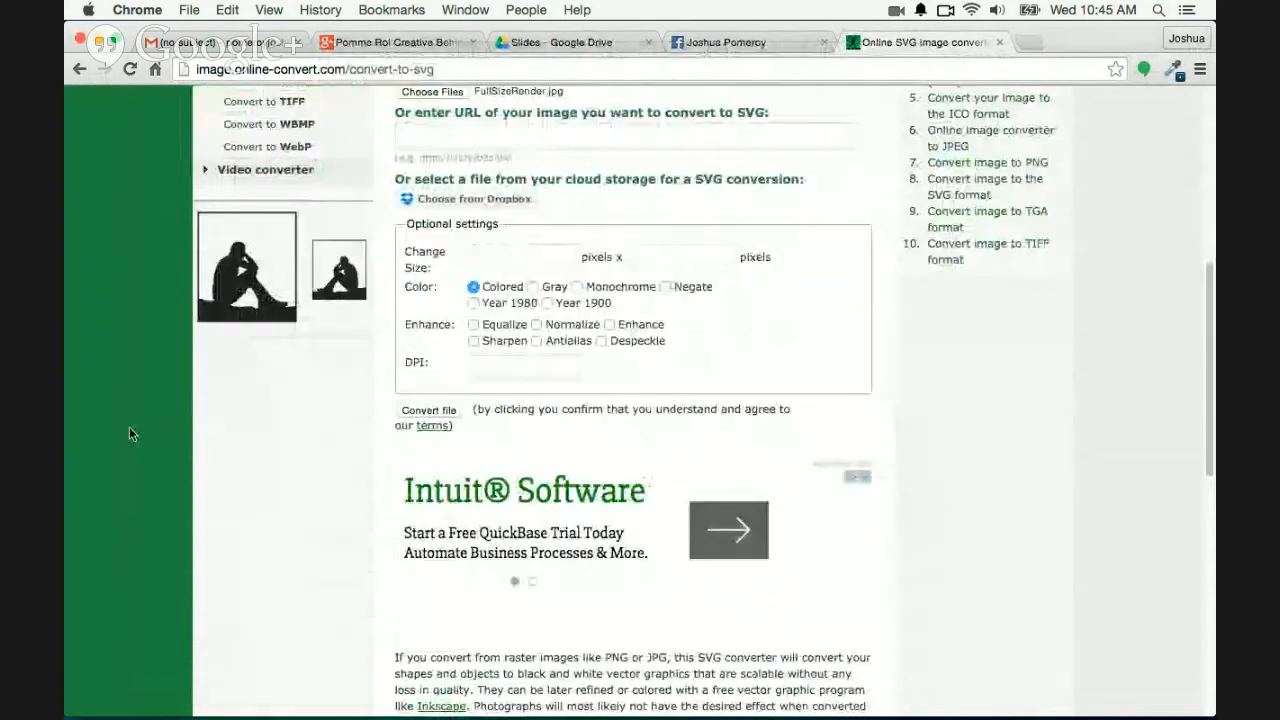
scroll(129, 426, "up", 3)
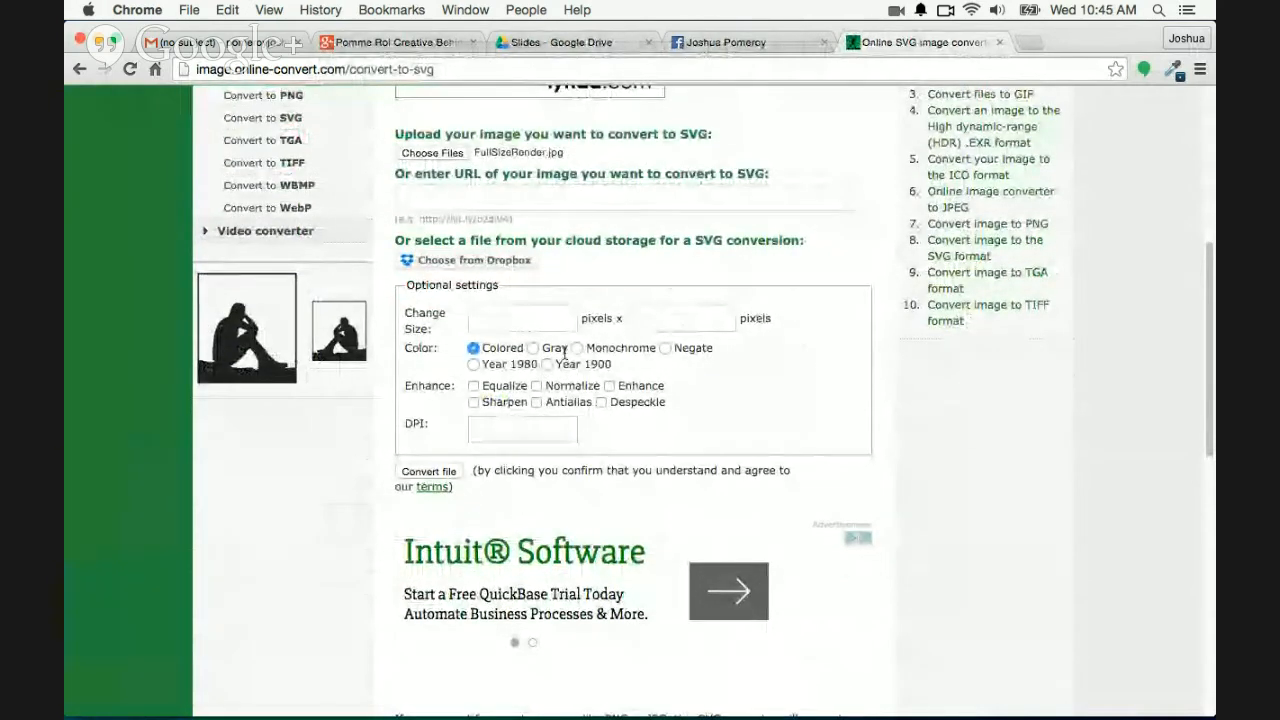
left_click(577, 348)
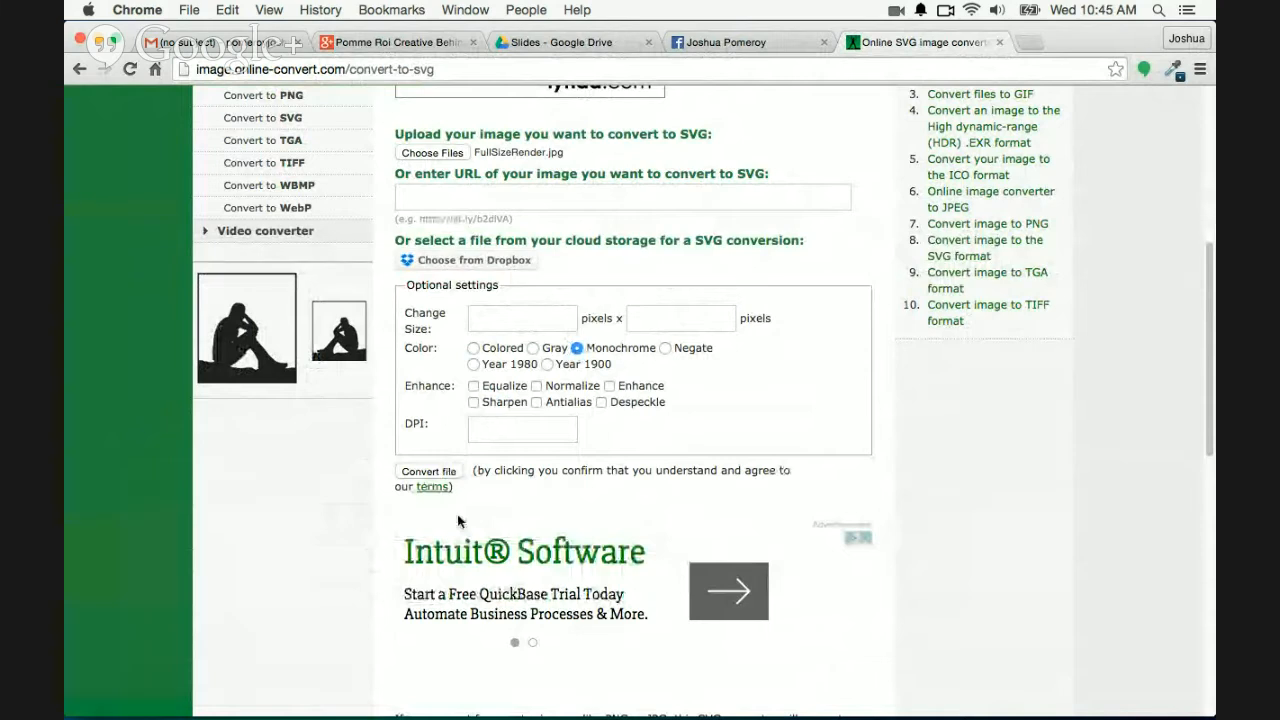
left_click(428, 472)
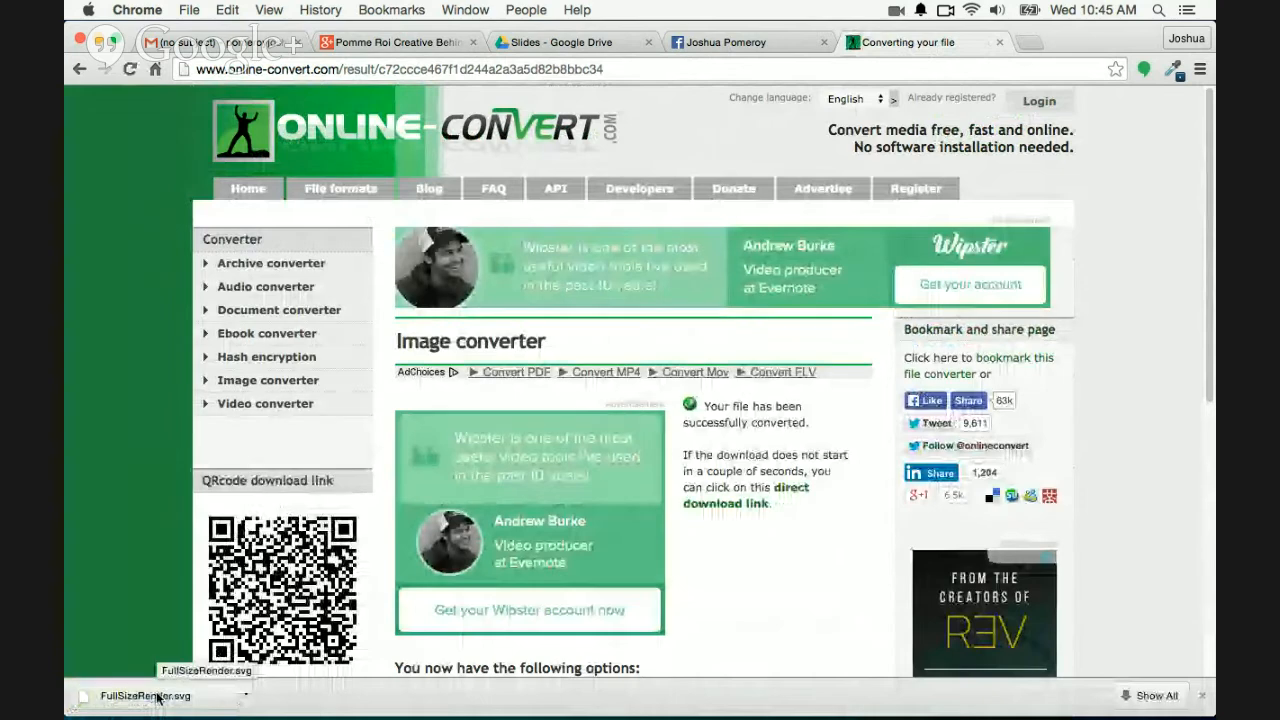
View the downloaded FullSizeRender.svg in a new browser tab, examine the edges and detail of all the traced brush strokes, and close it
left_click_drag(157, 697, 1078, 47)
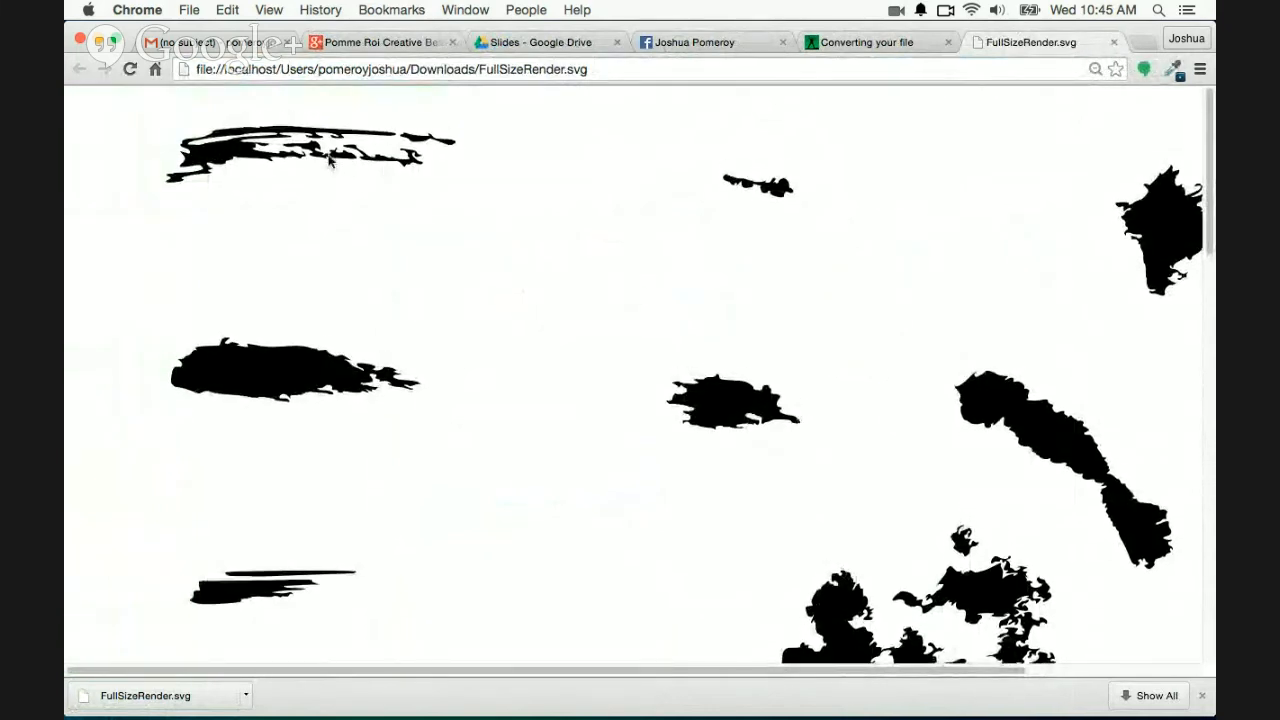
scroll(575, 240, "down", 10)
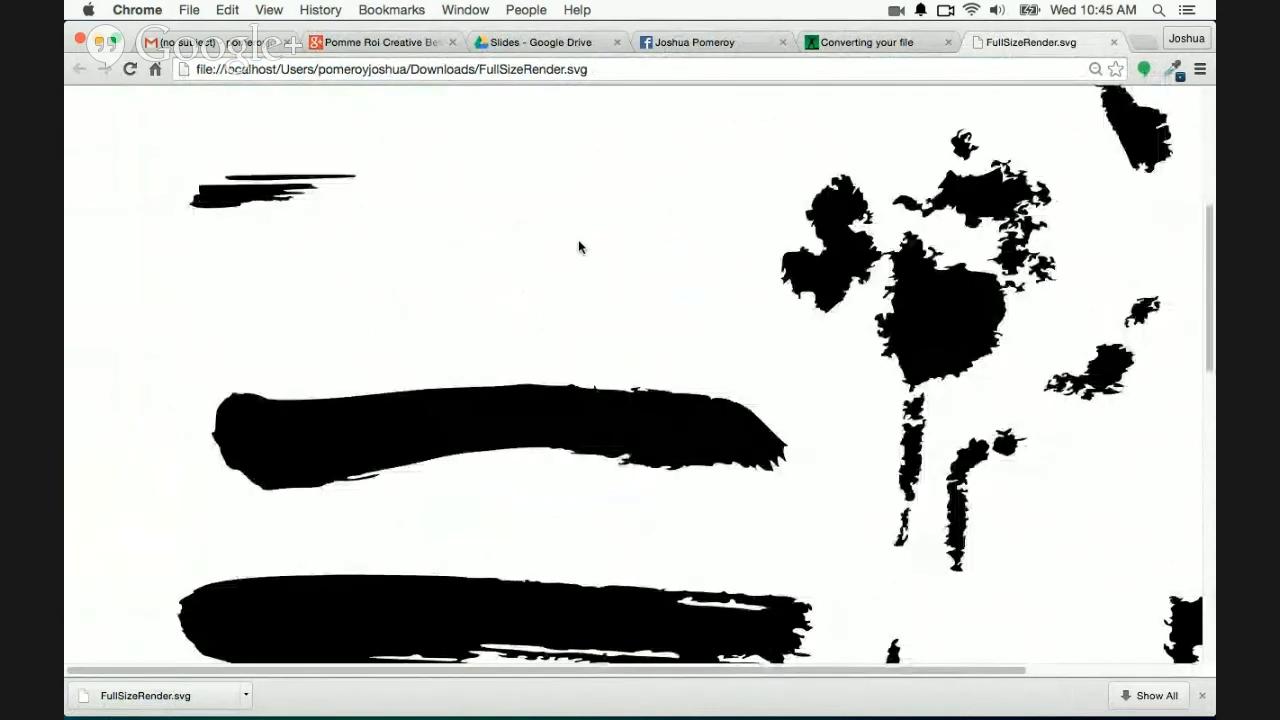
scroll(590, 350, "down", 4)
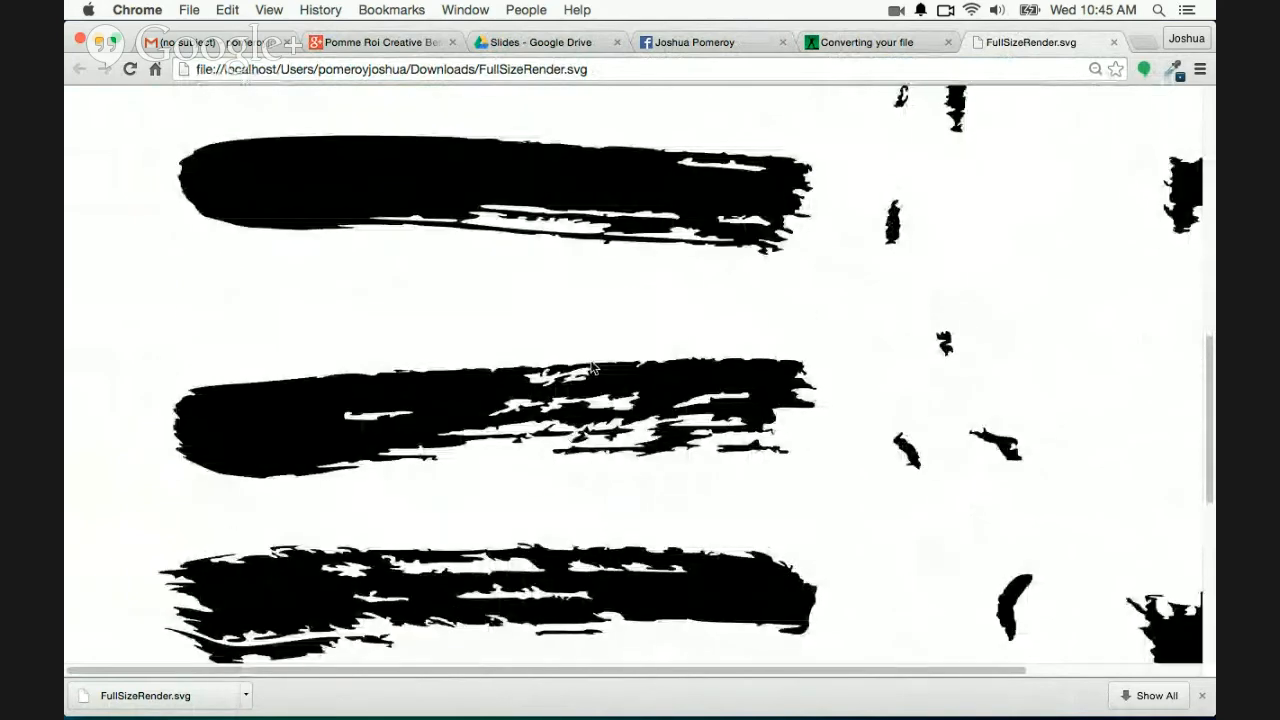
scroll(592, 368, "down", 2)
scroll(592, 368, "down", 8)
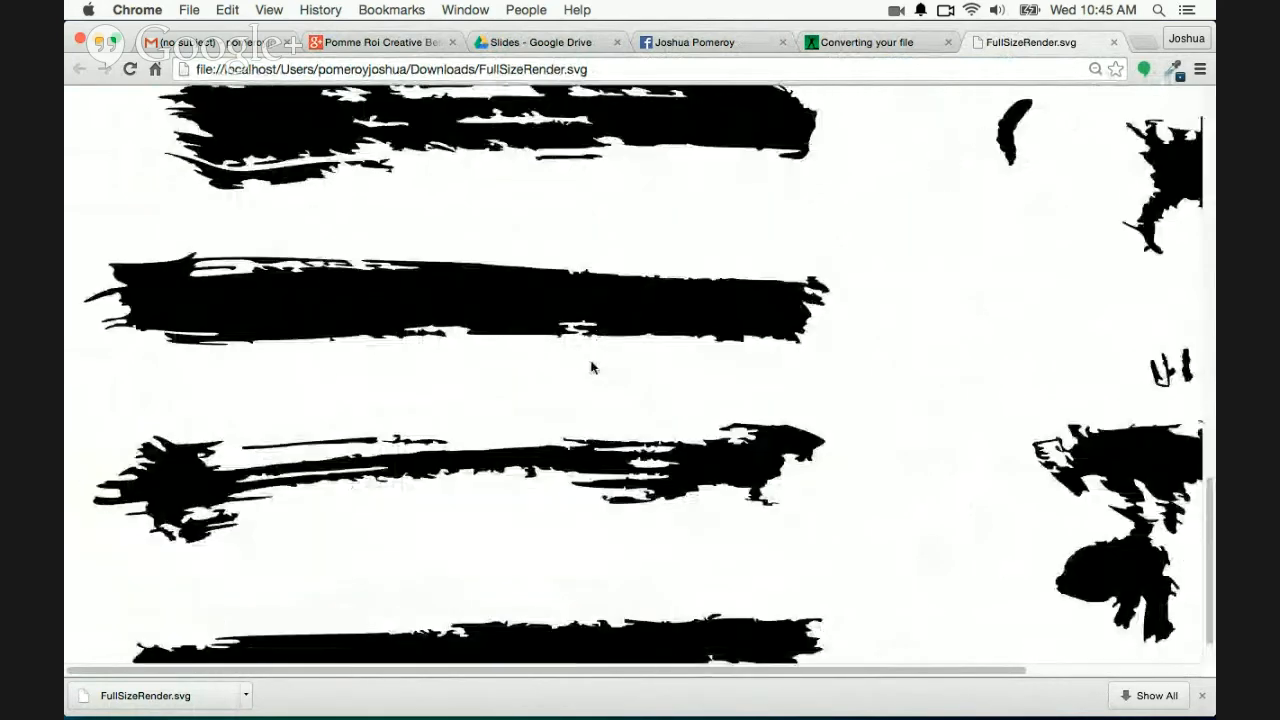
scroll(592, 368, "down", 2)
scroll(592, 368, "up", 6)
scroll(592, 368, "down", 6)
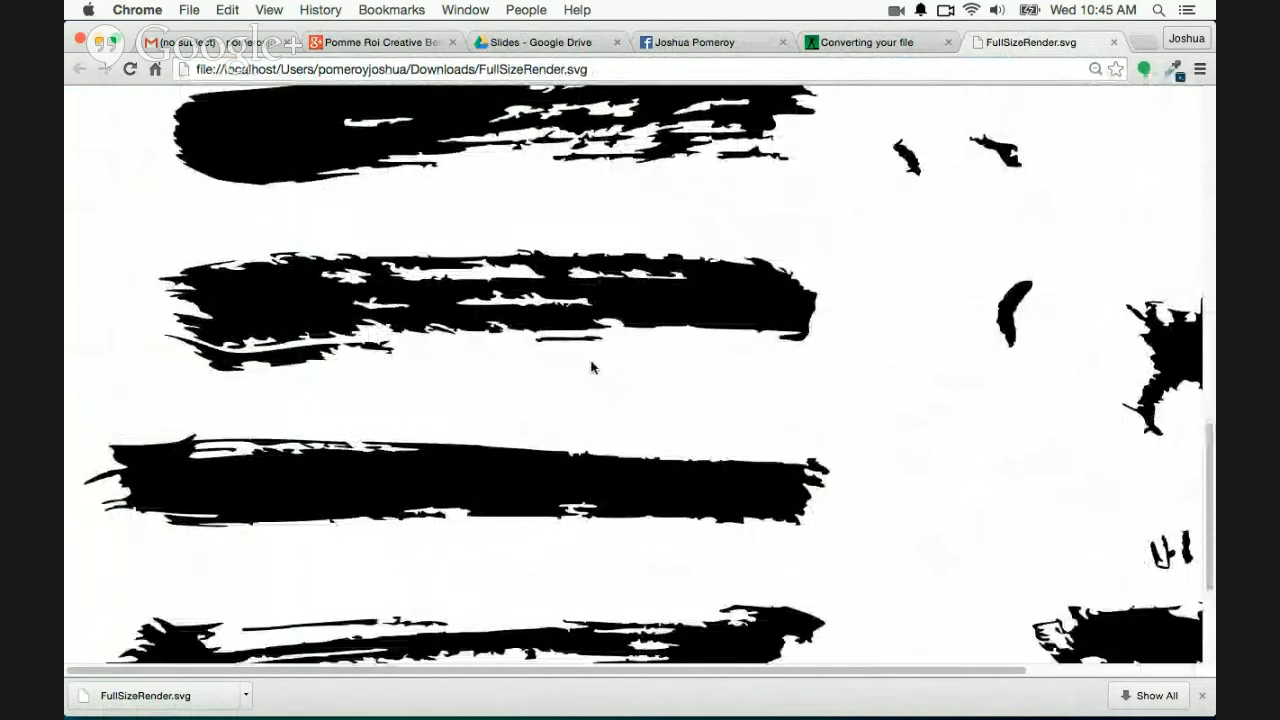
scroll(524, 580, "right", 5)
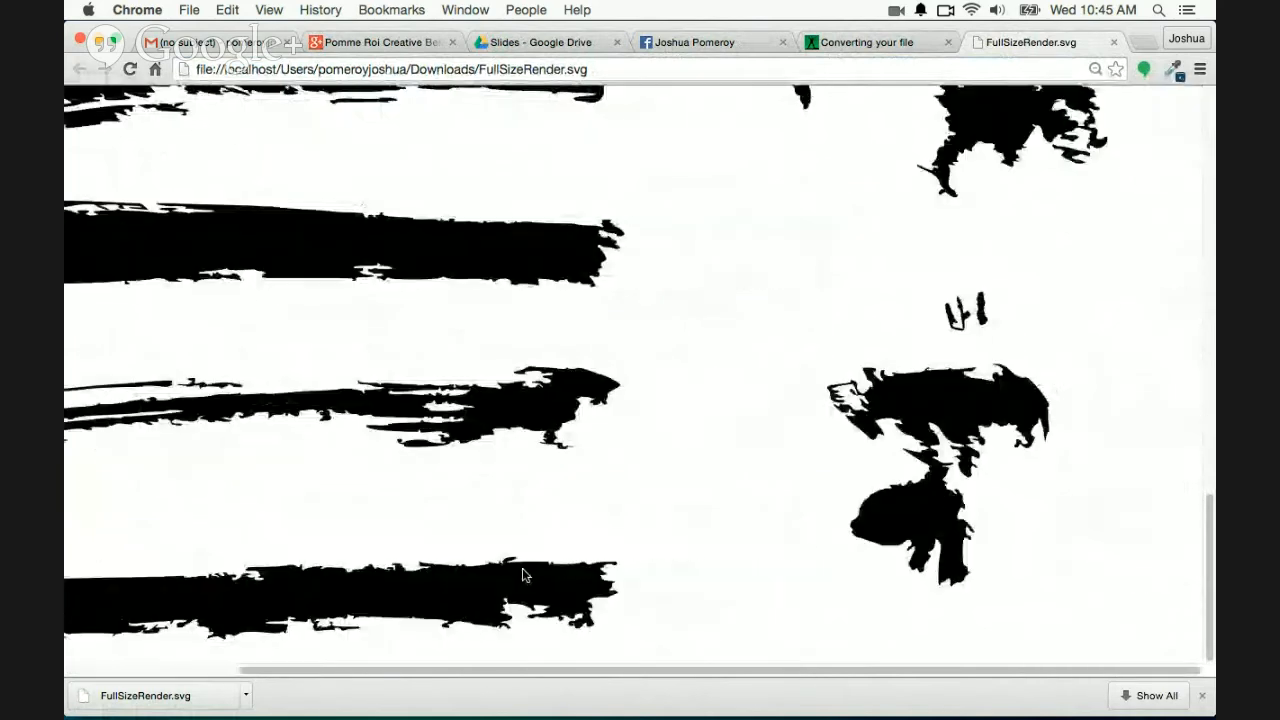
scroll(995, 545, "up", 15)
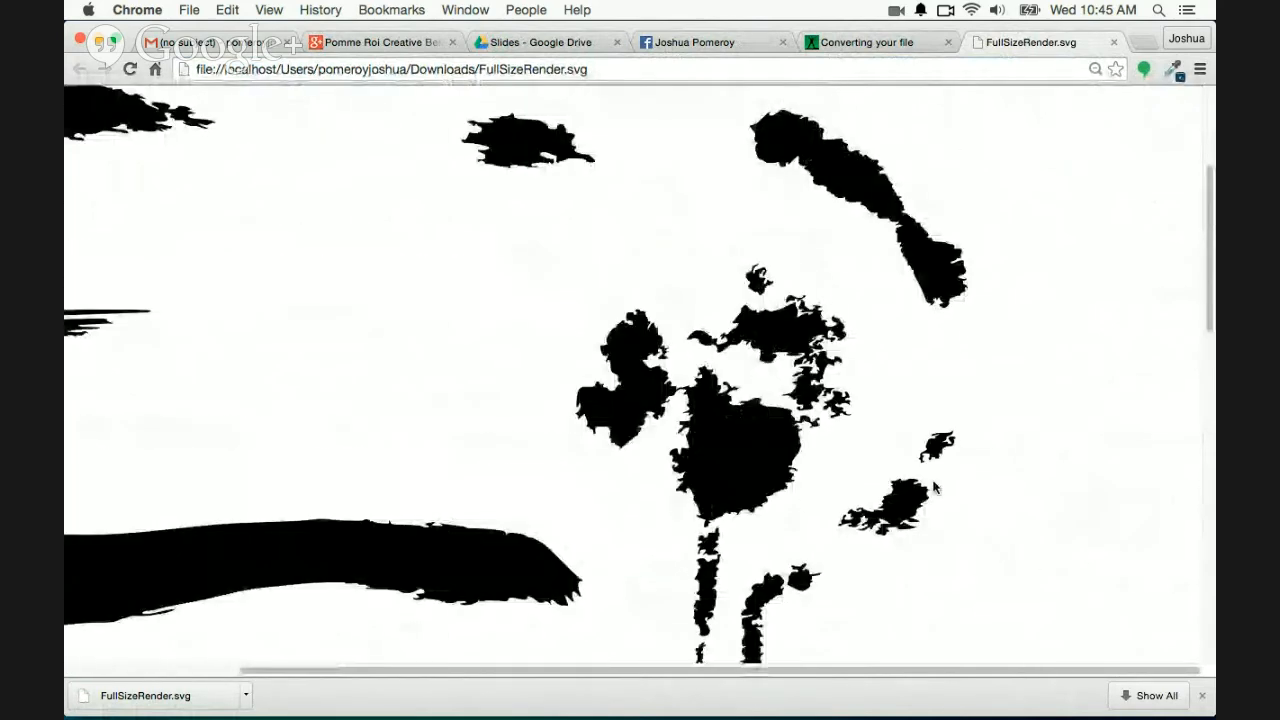
scroll(1023, 300, "down", 15)
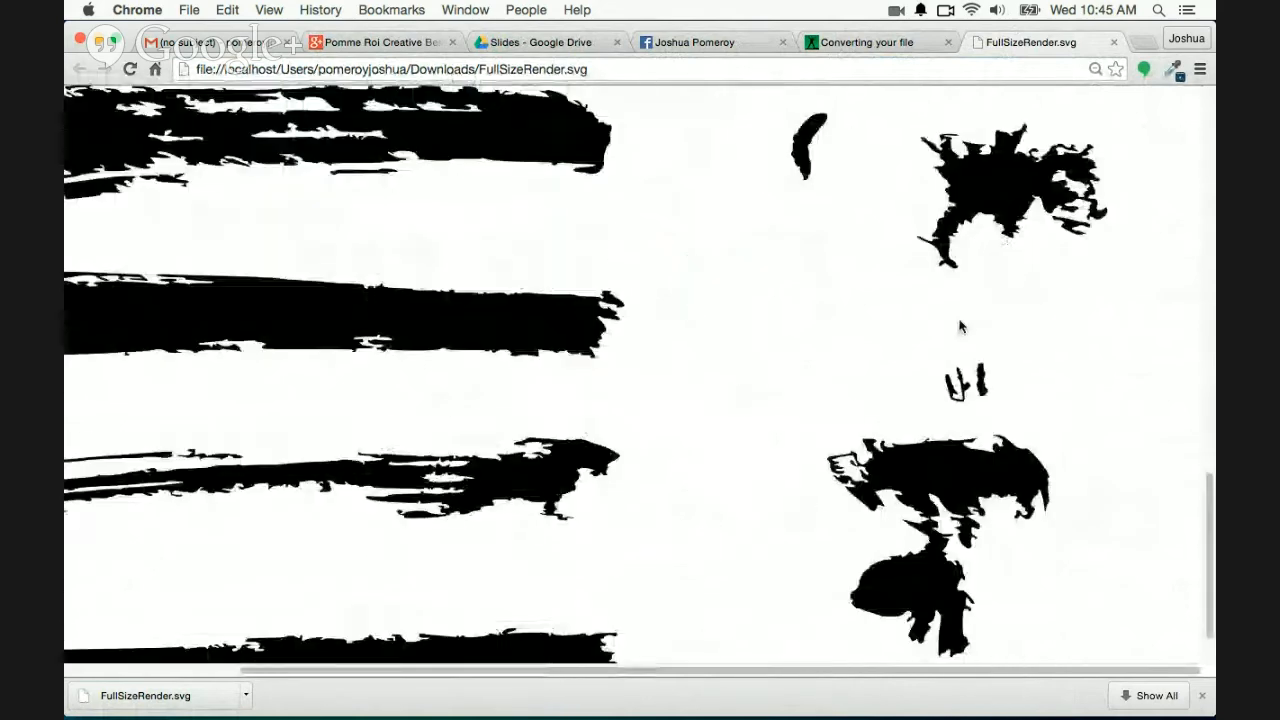
scroll(959, 327, "left", 4)
scroll(959, 327, "down", 2)
scroll(959, 330, "up", 6)
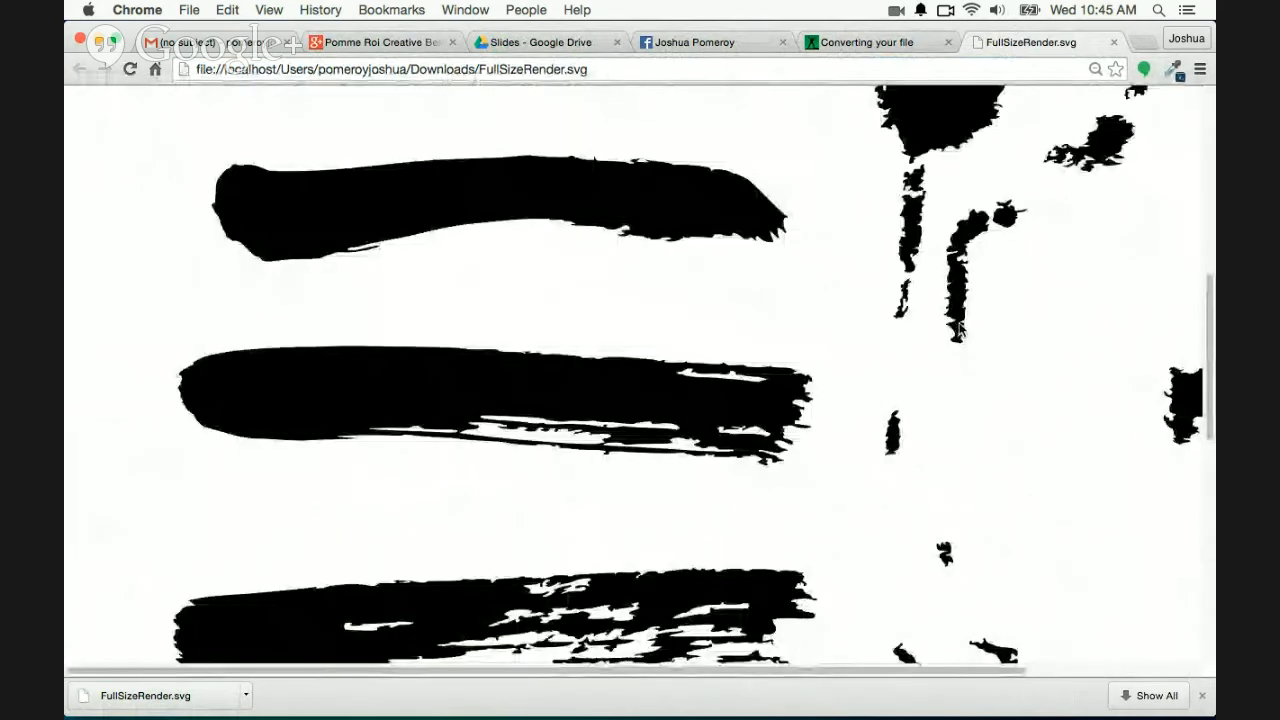
scroll(959, 330, "up", 6)
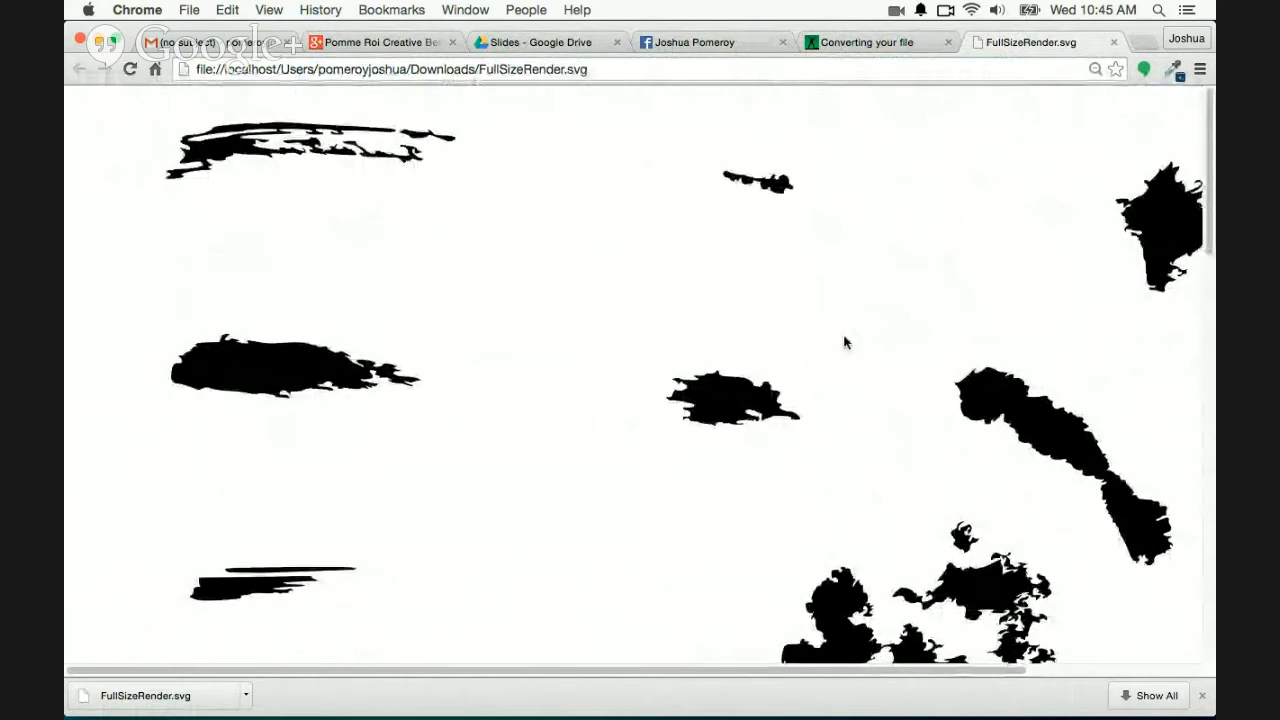
scroll(845, 342, "down", 8)
scroll(845, 342, "right", 4)
scroll(845, 340, "up", 10)
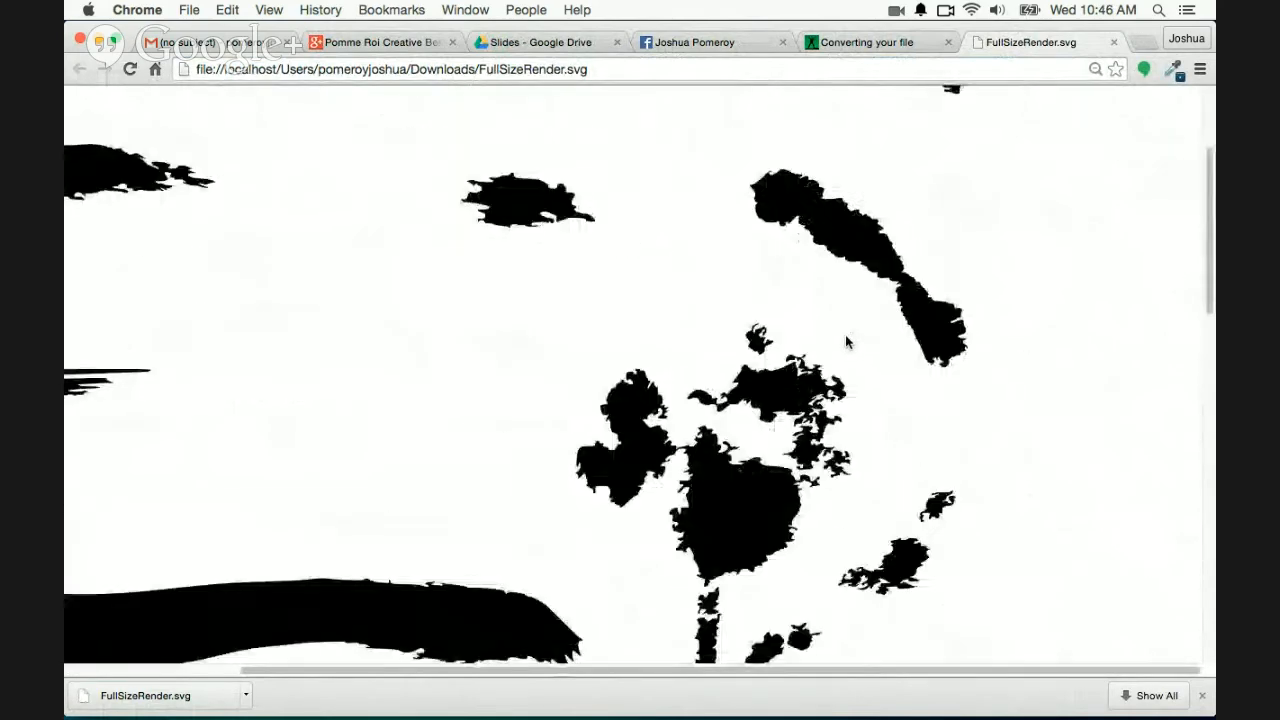
left_click(1113, 43)
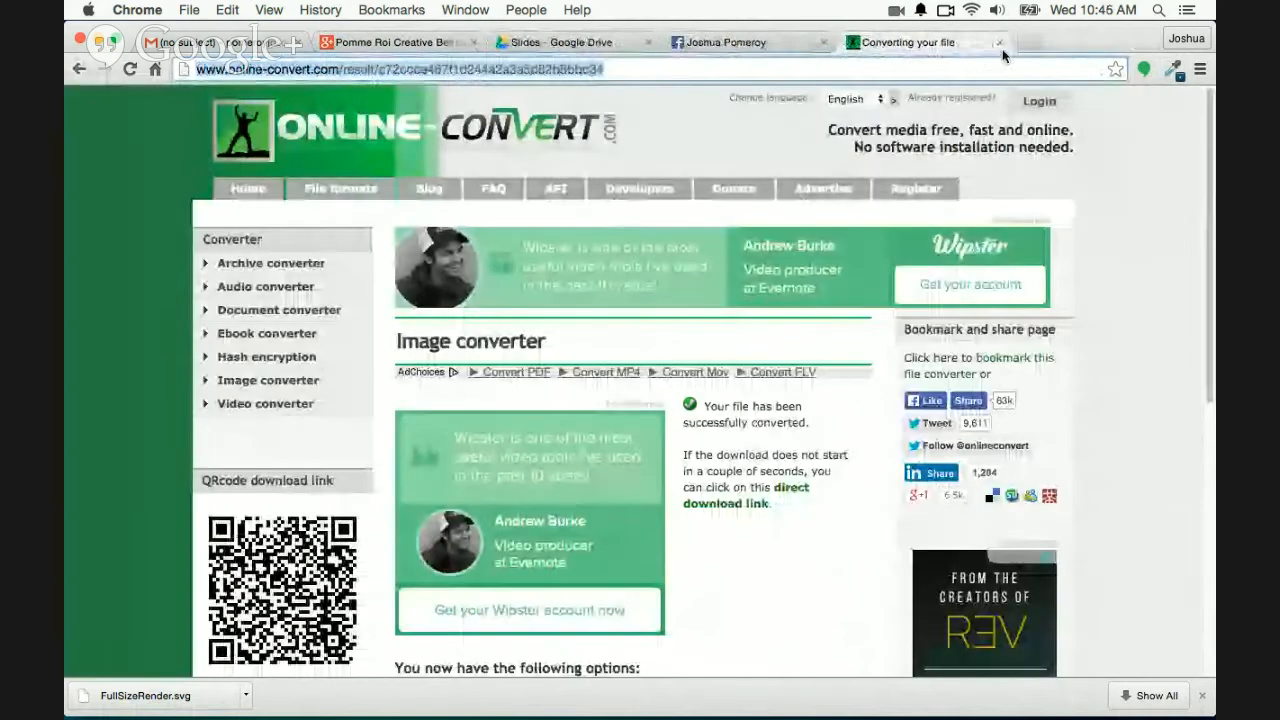
Search for "svg to wmf cloudconvert", open CloudConvert's svg to wmf page and dismiss the downloads bar
left_click(971, 68)
triple_click(971, 68)
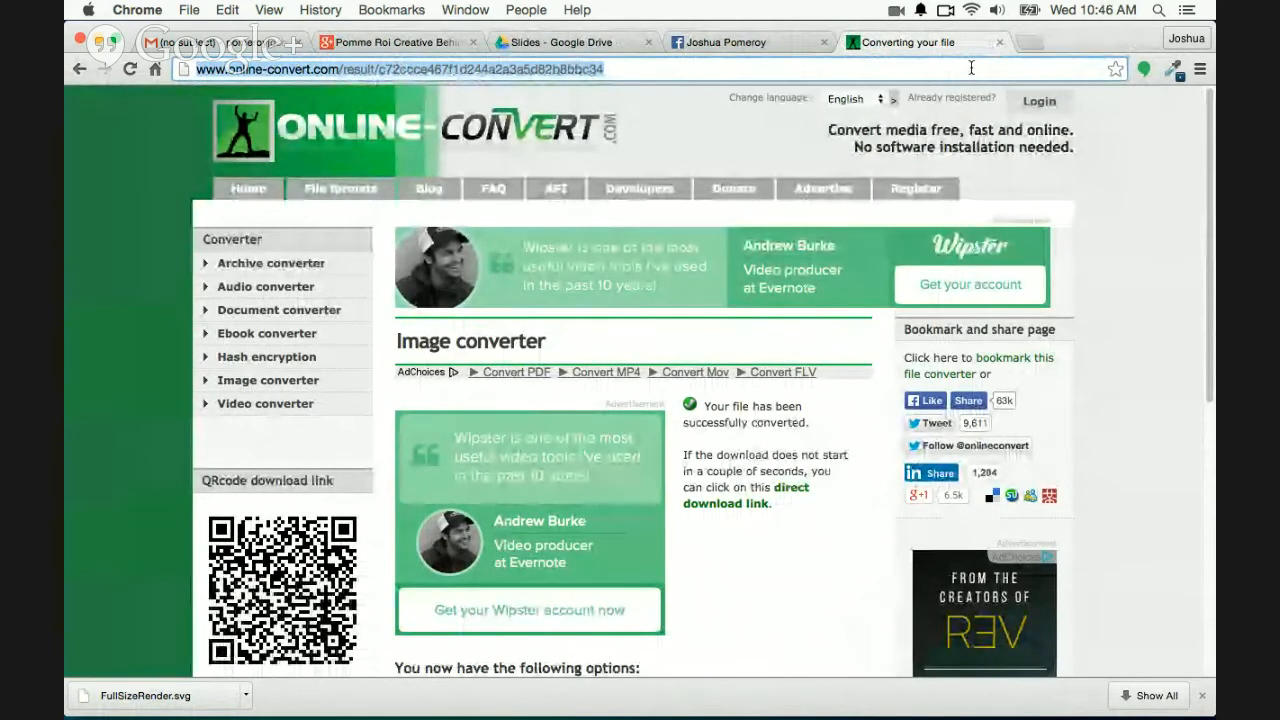
type("svg to wmf cloudconvert")
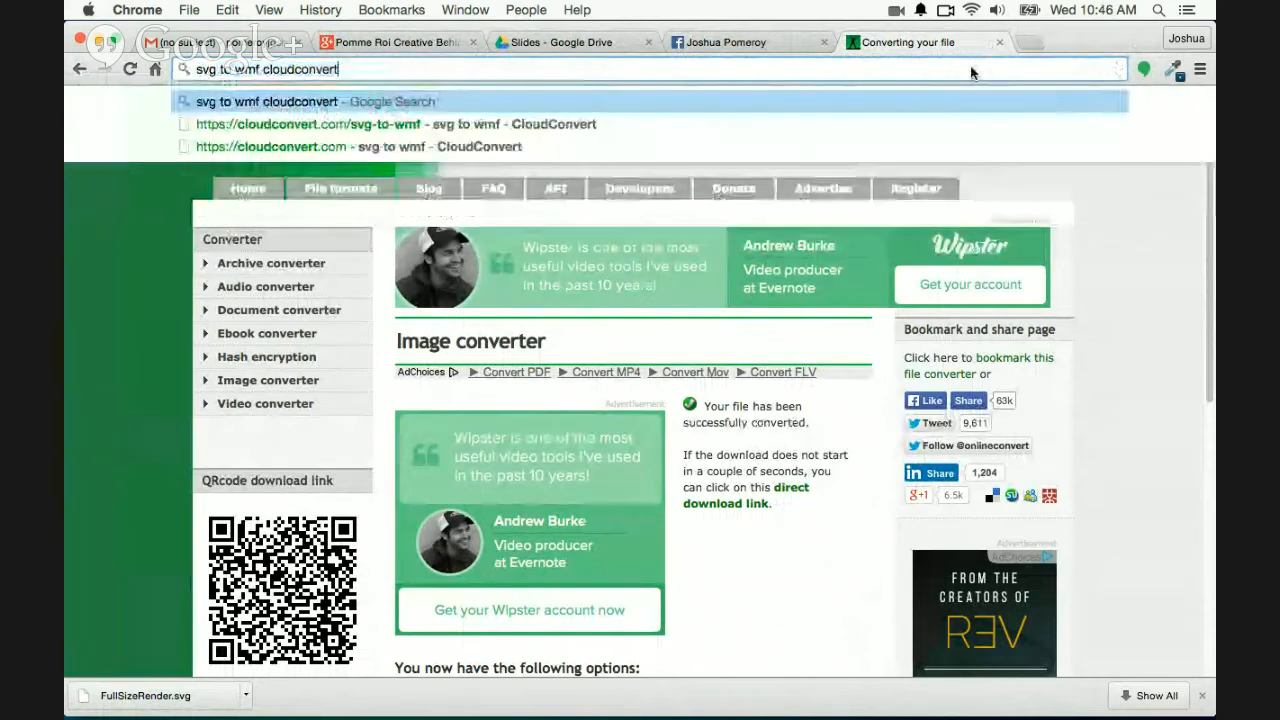
key("Return")
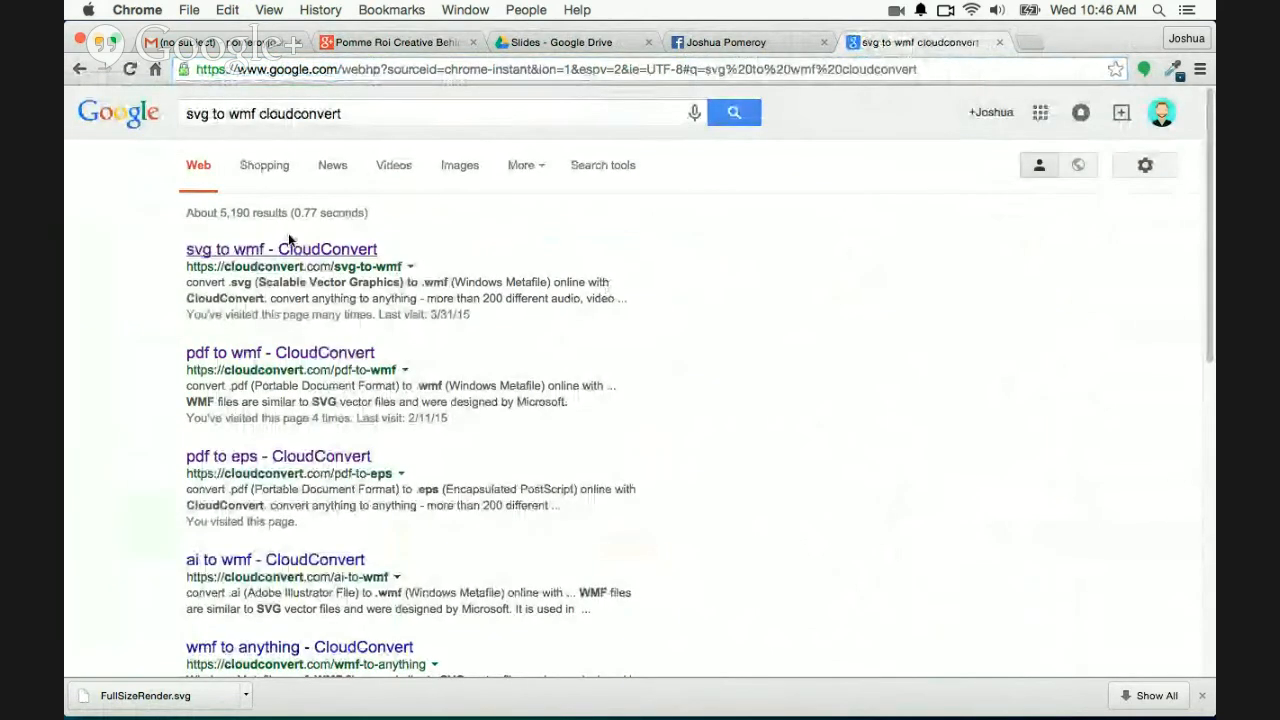
left_click(335, 252)
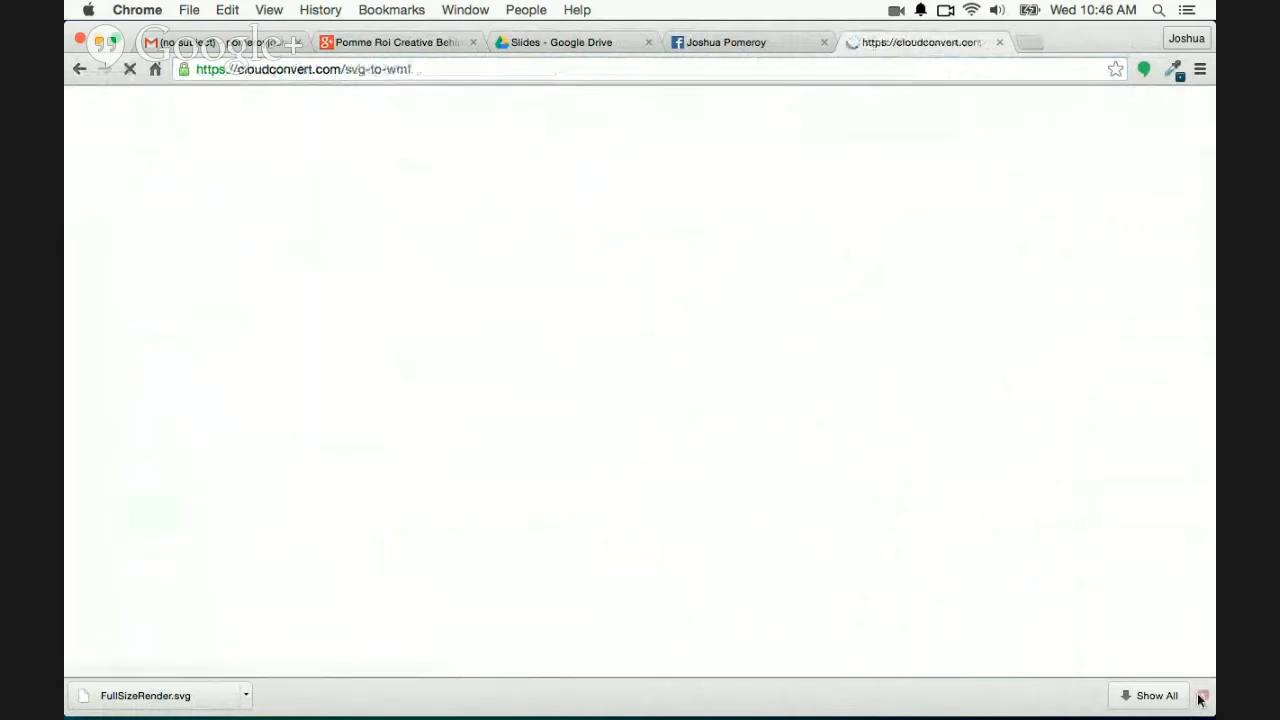
left_click(1202, 695)
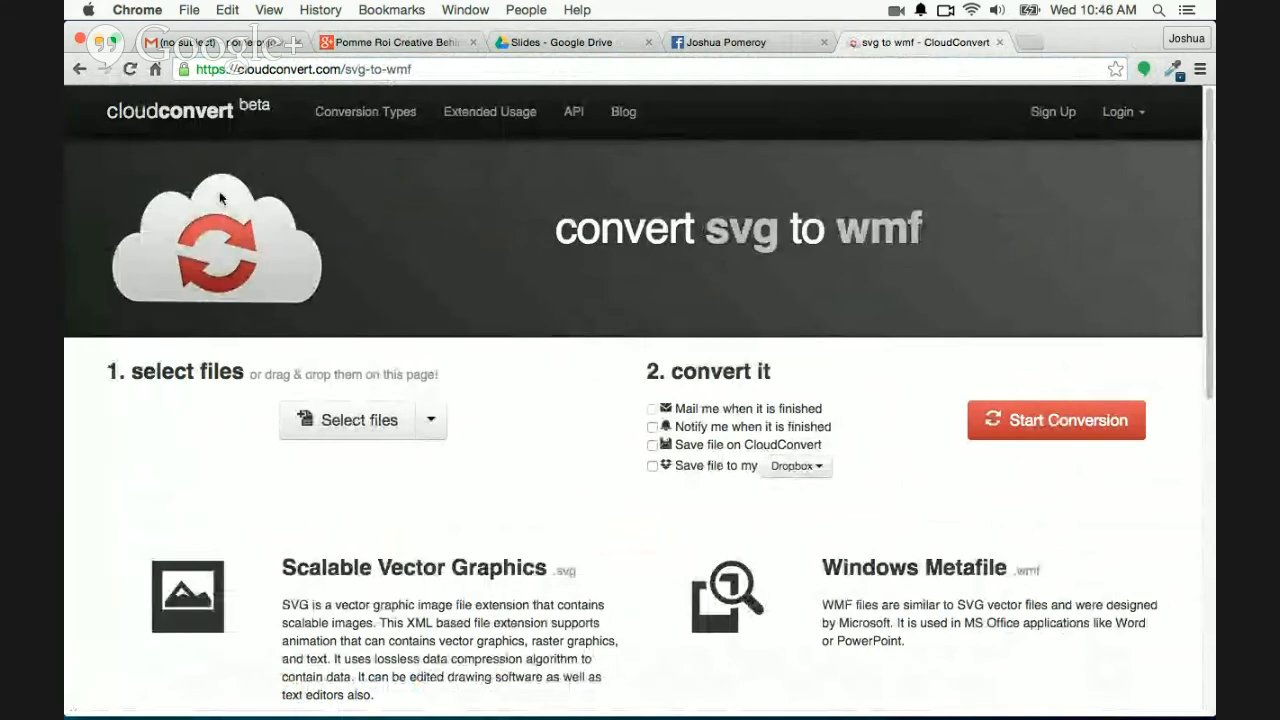
Add FullSizeRender.svg from the Downloads folder to the converter and start its conversion to wmf
mouse_move(115, 124)
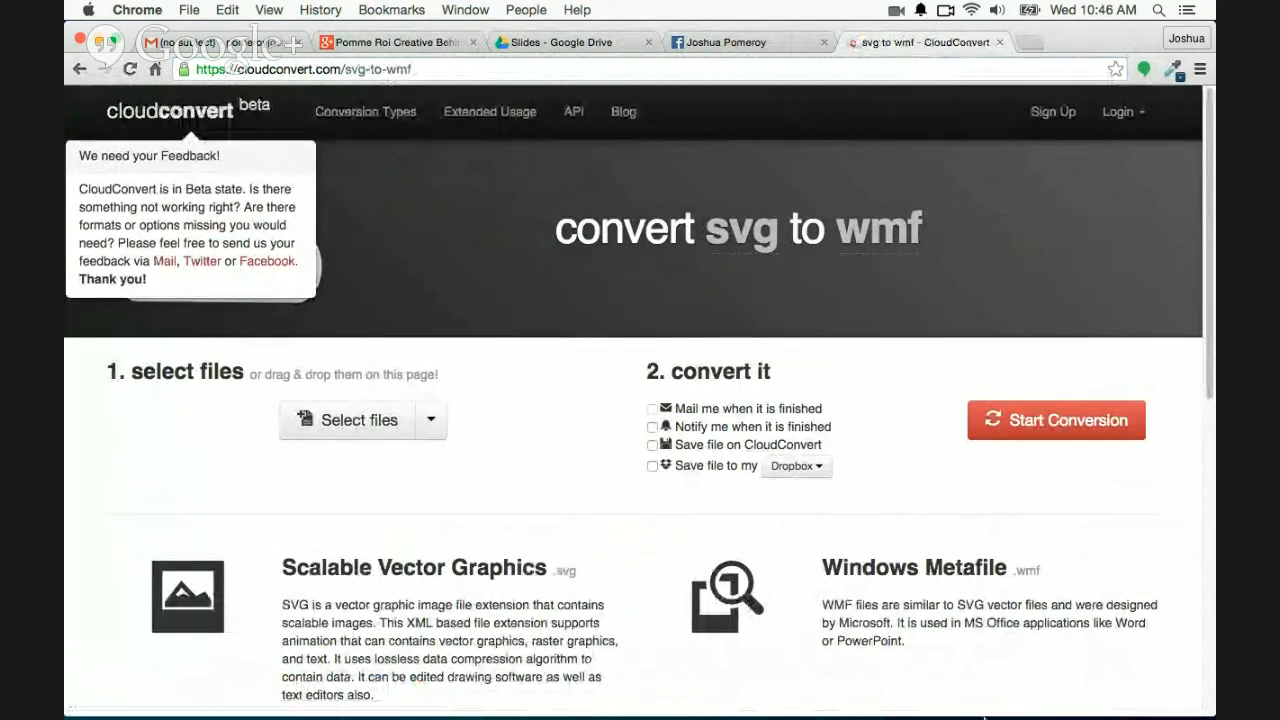
mouse_move(993, 706)
left_click(1042, 697)
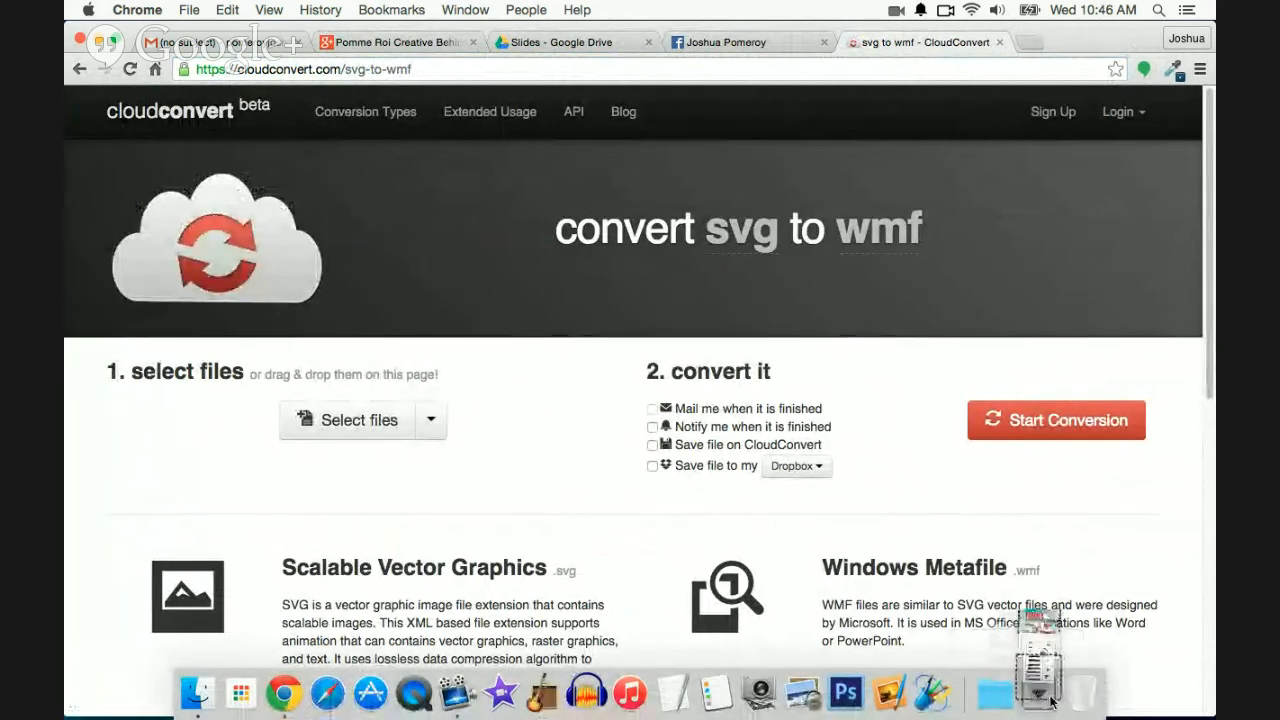
left_click_drag(1042, 645, 355, 428)
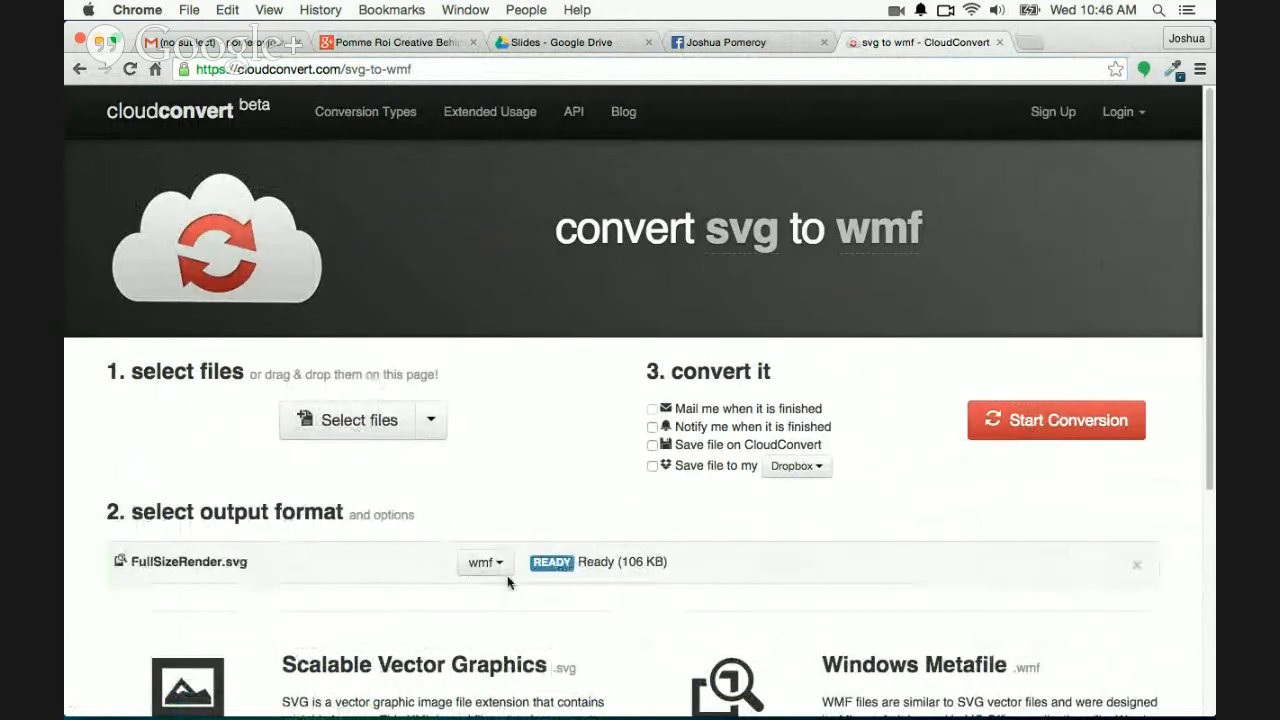
left_click(1045, 428)
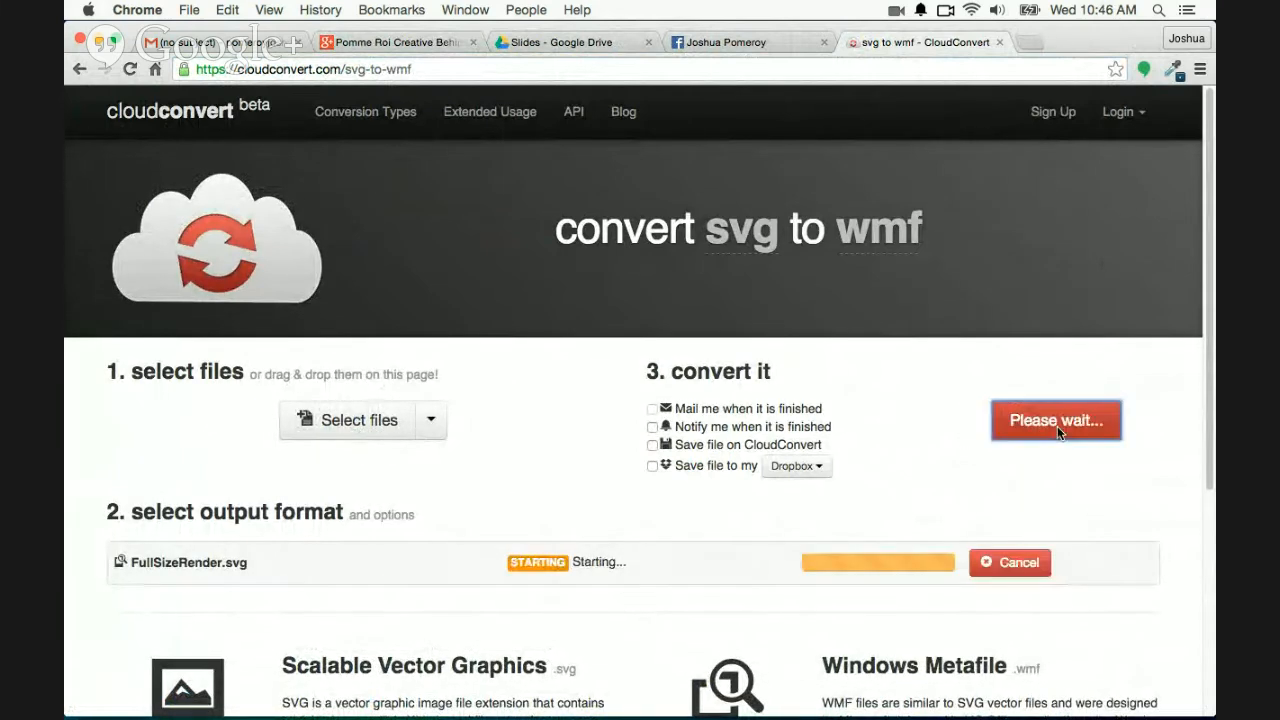
Download the converted FullSizeRender.wmf, upload it to the Slides folder in Google Drive and dismiss the upload notice
scroll(1172, 422, "down", 2)
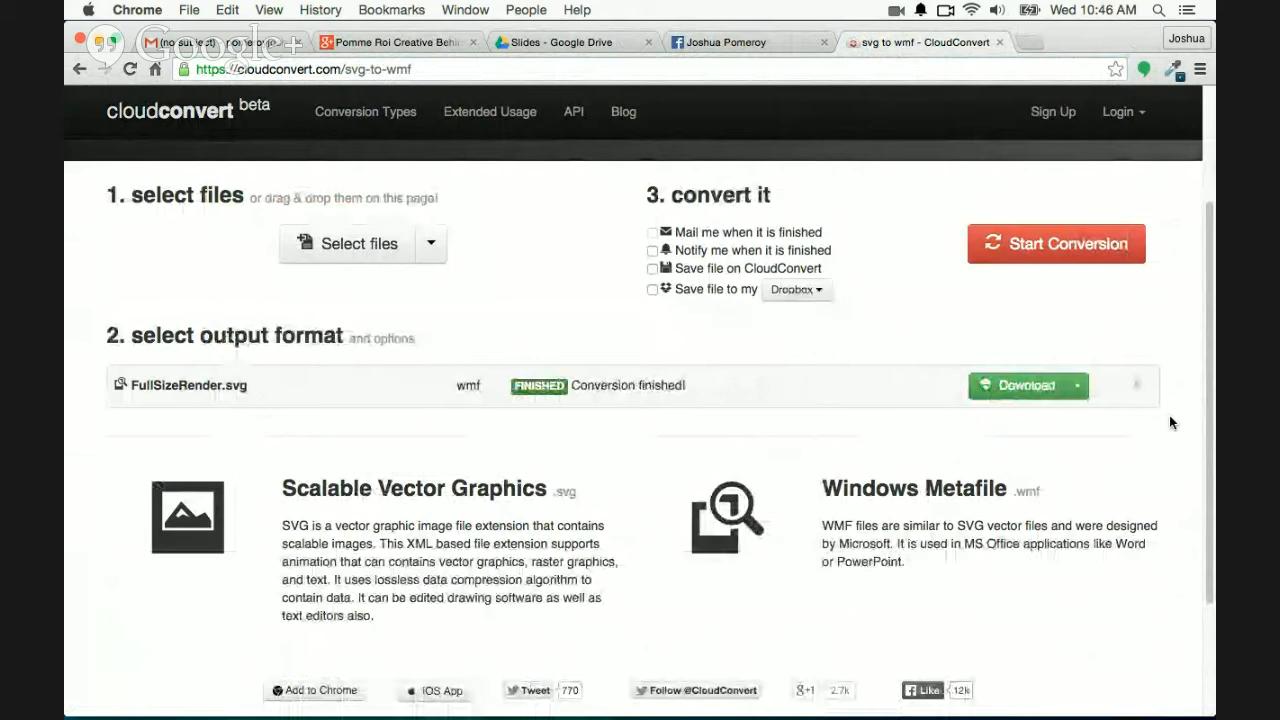
left_click(1015, 390)
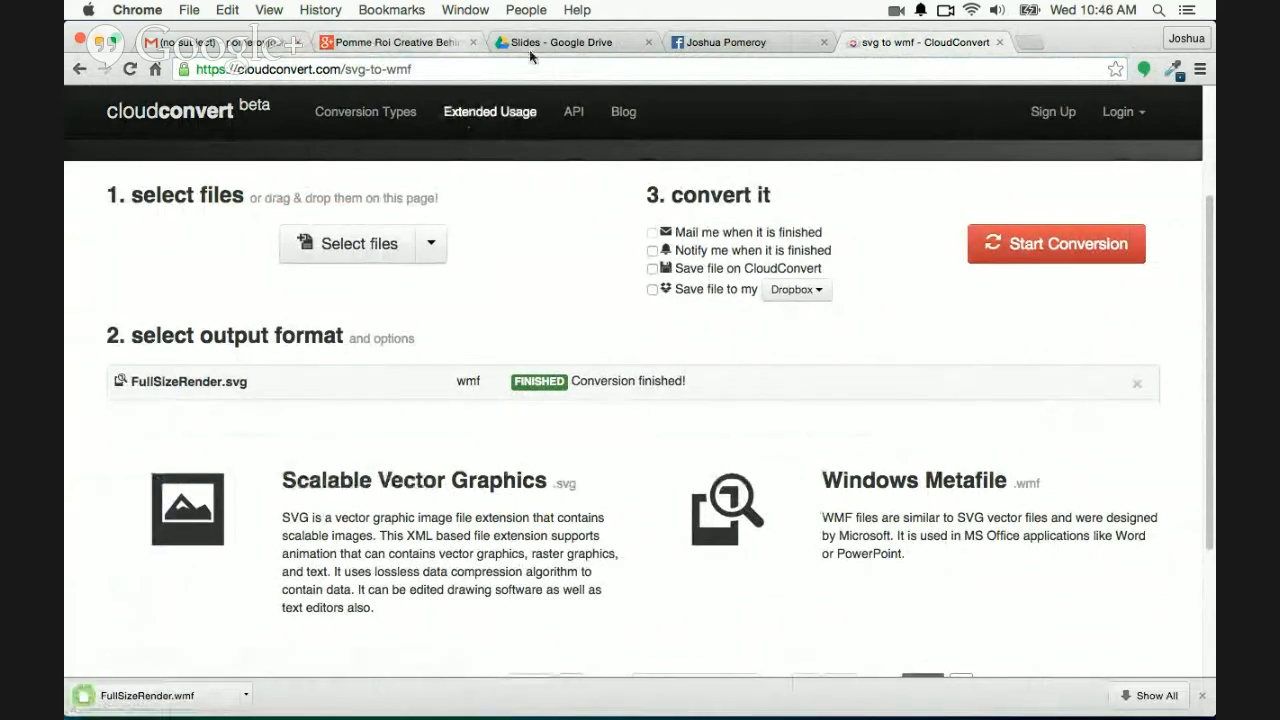
left_click(584, 45)
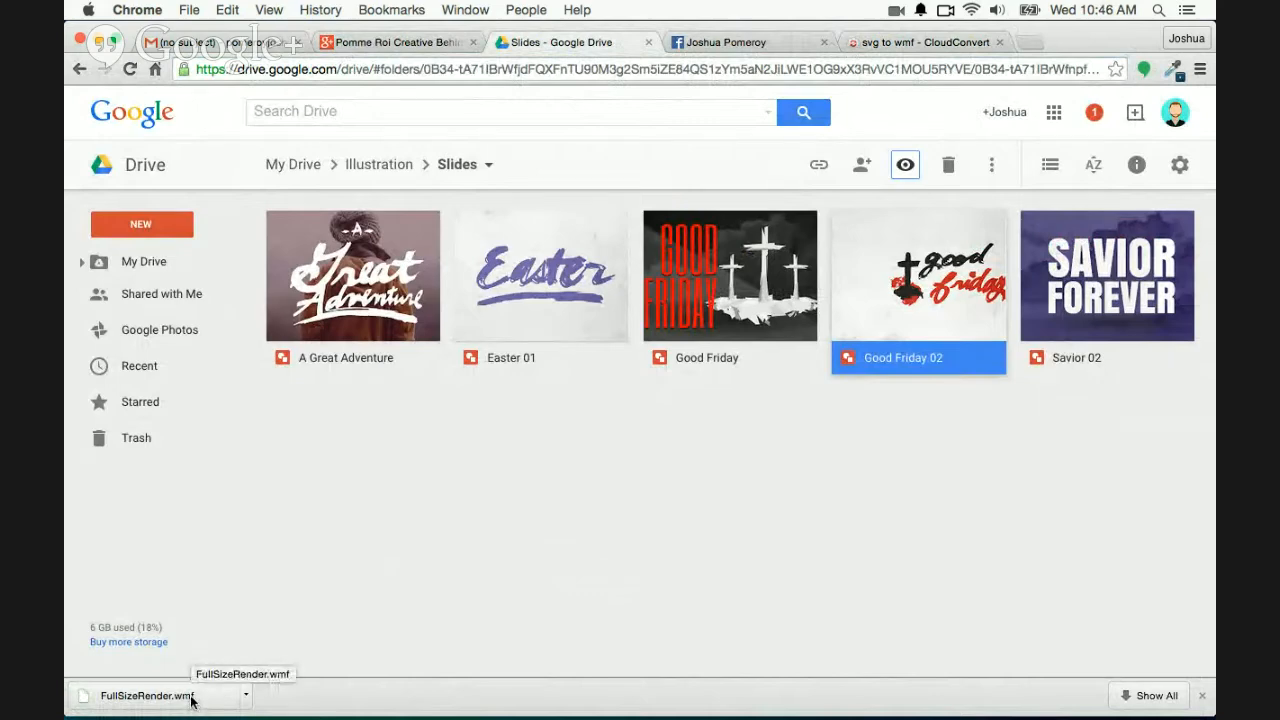
left_click_drag(191, 700, 681, 507)
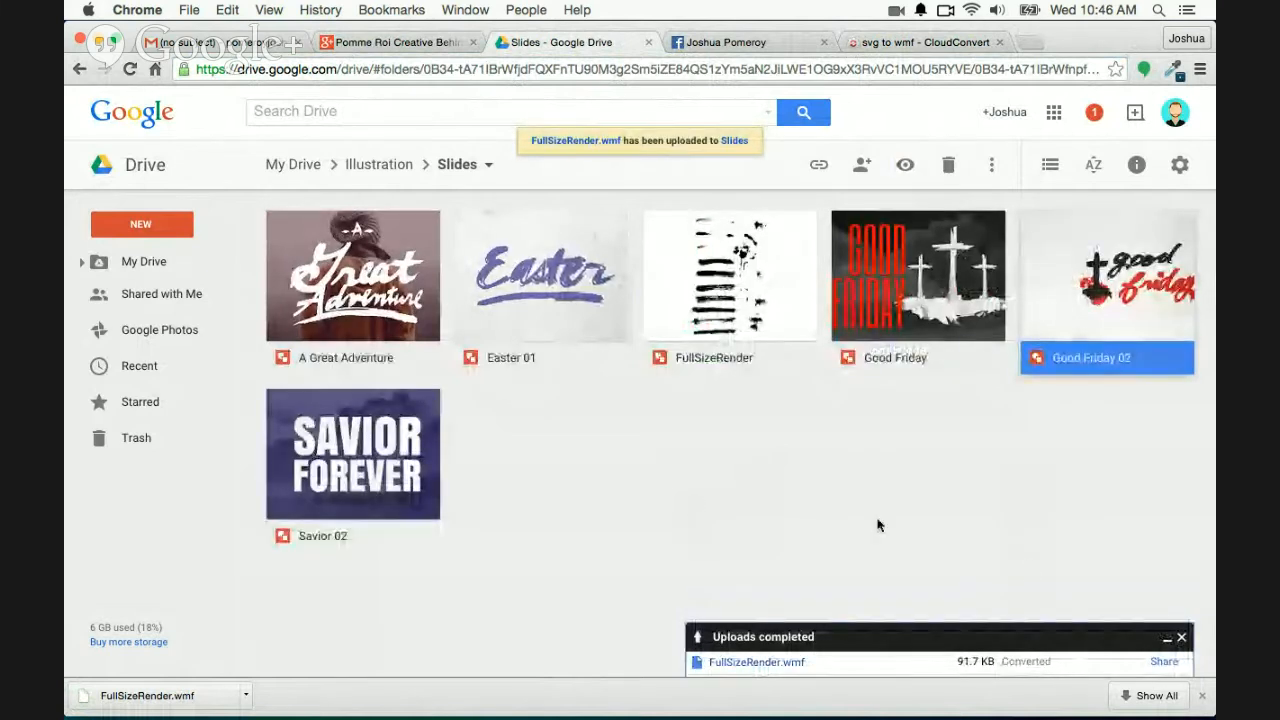
left_click(1181, 638)
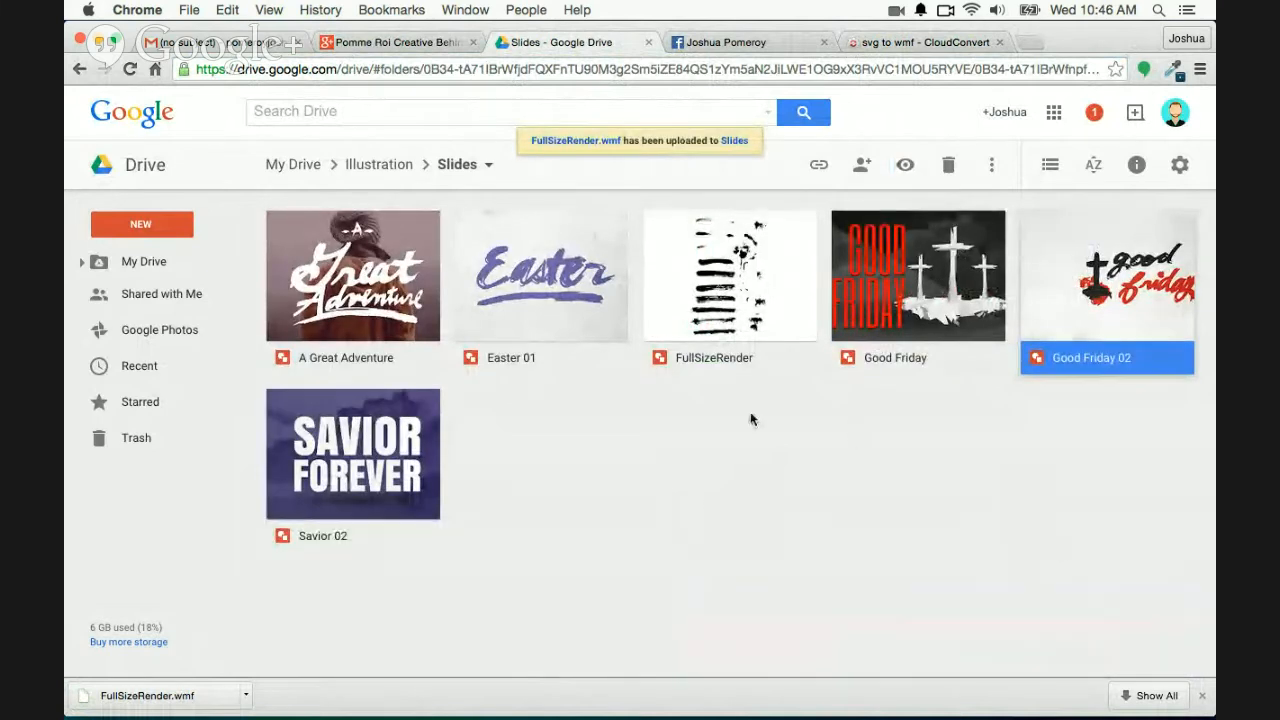
Open the uploaded FullSizeRender drawing in Google Drawings and dismiss the browser's downloads bar
left_click(725, 315)
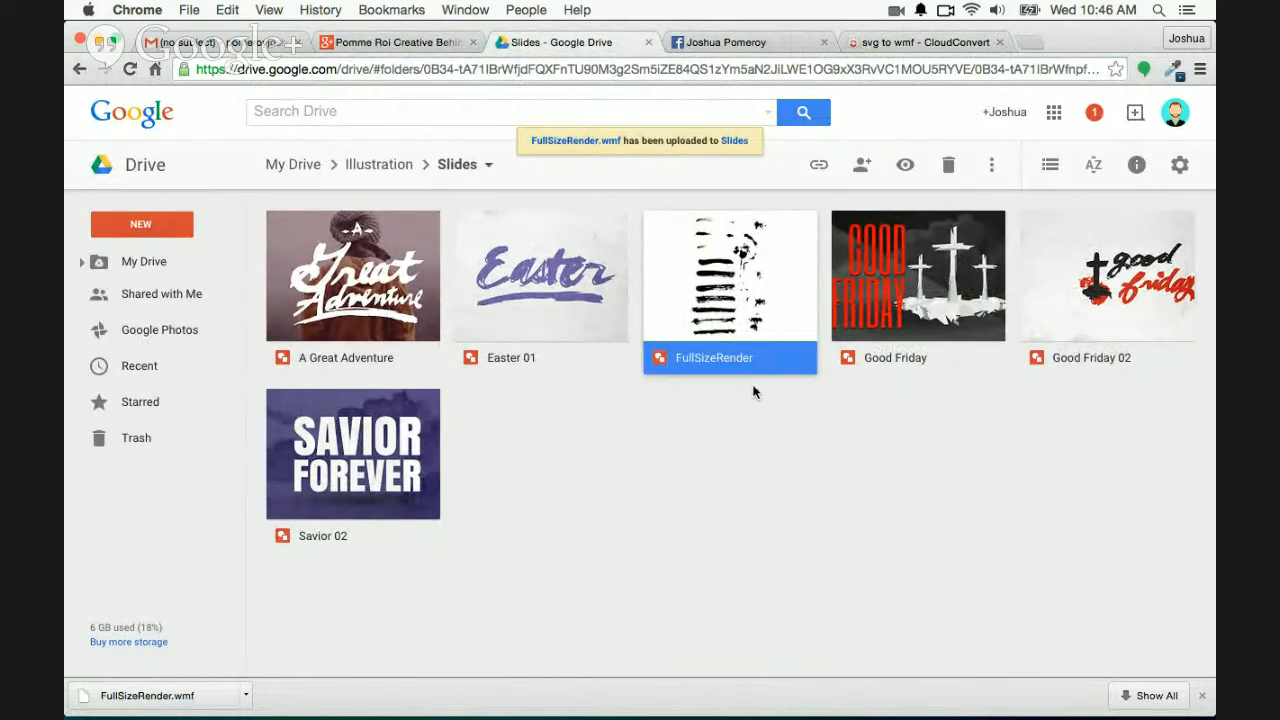
double_click(757, 298)
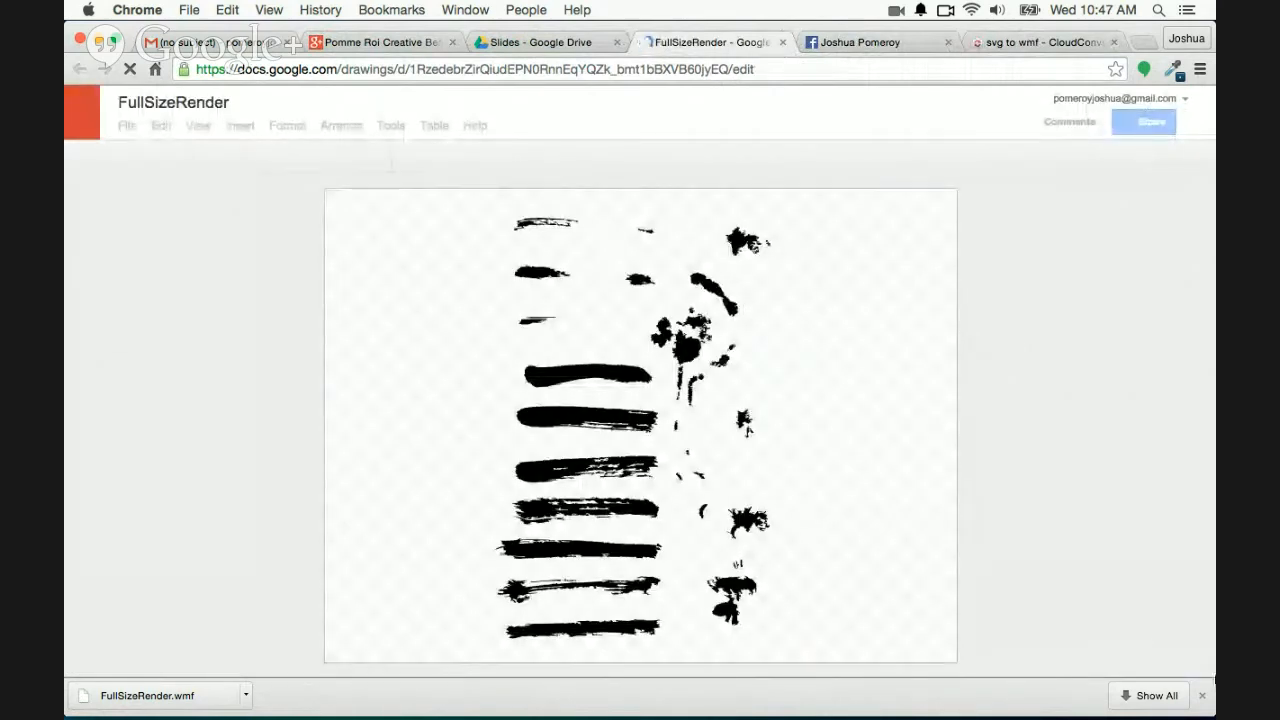
left_click(1203, 696)
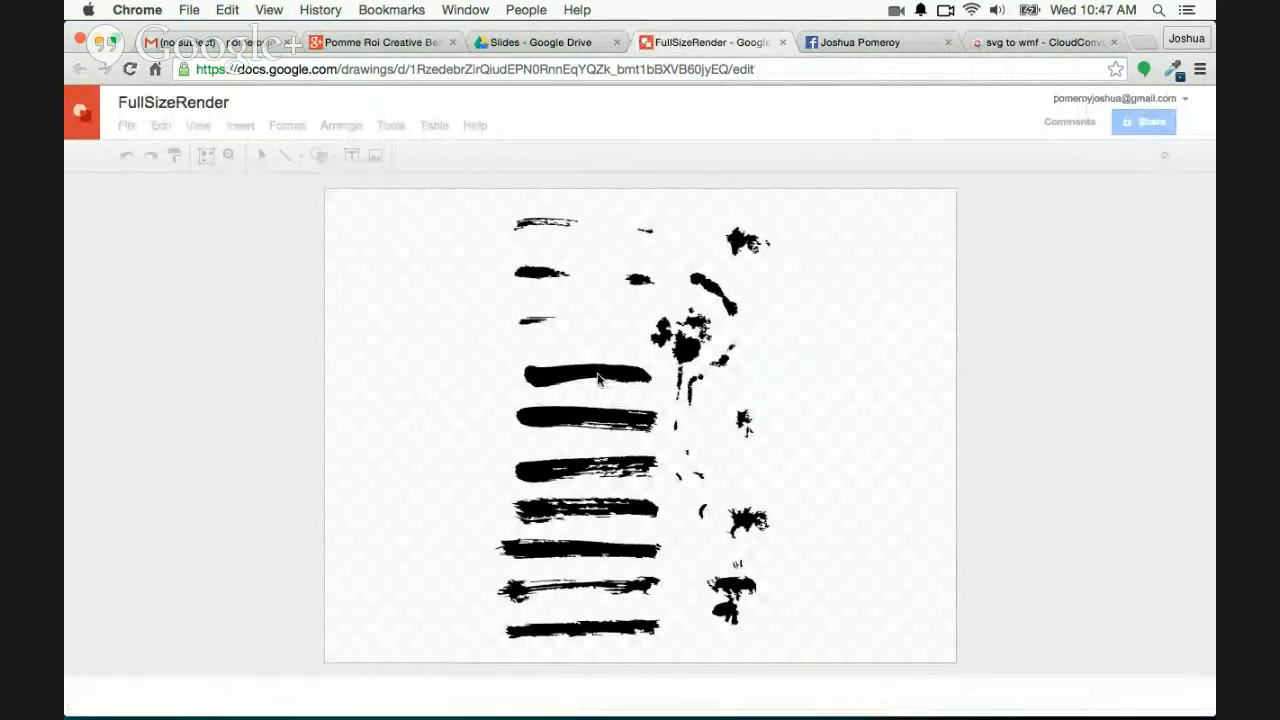
Select the whole brush-stroke artwork and ungroup it into separate shapes
left_click(599, 379)
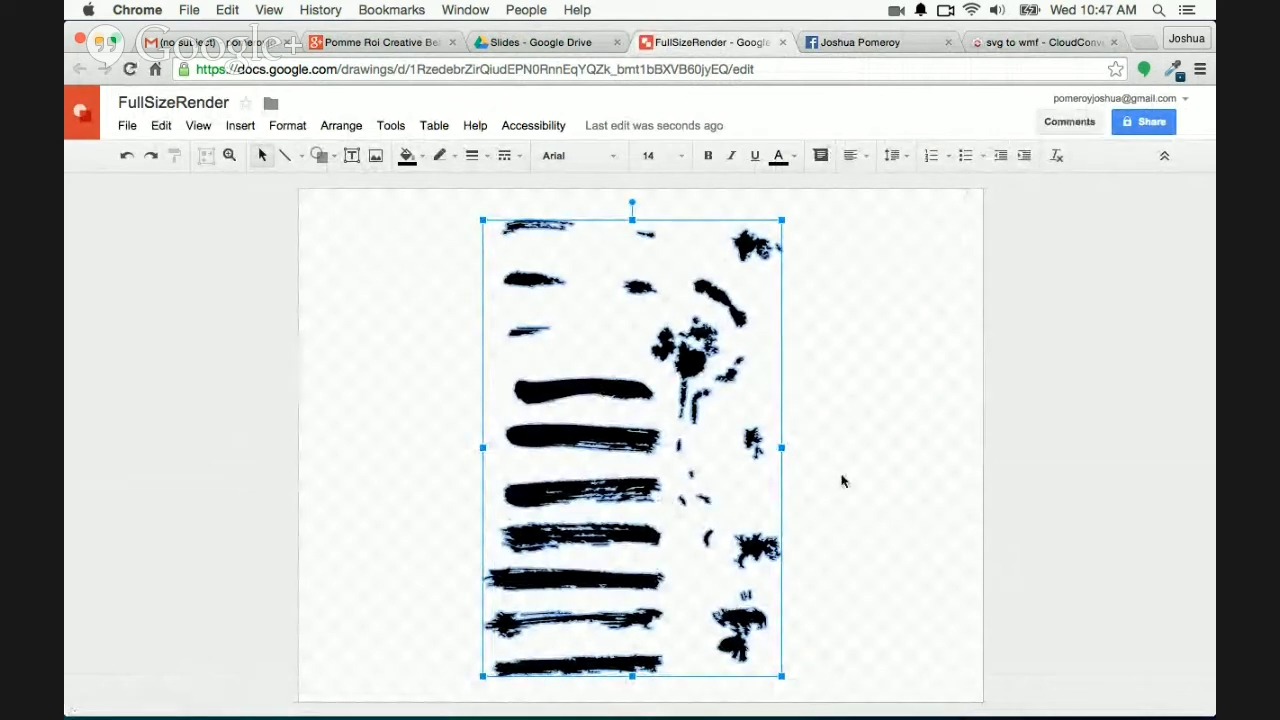
left_click(842, 481)
left_click(630, 391)
left_click(853, 441)
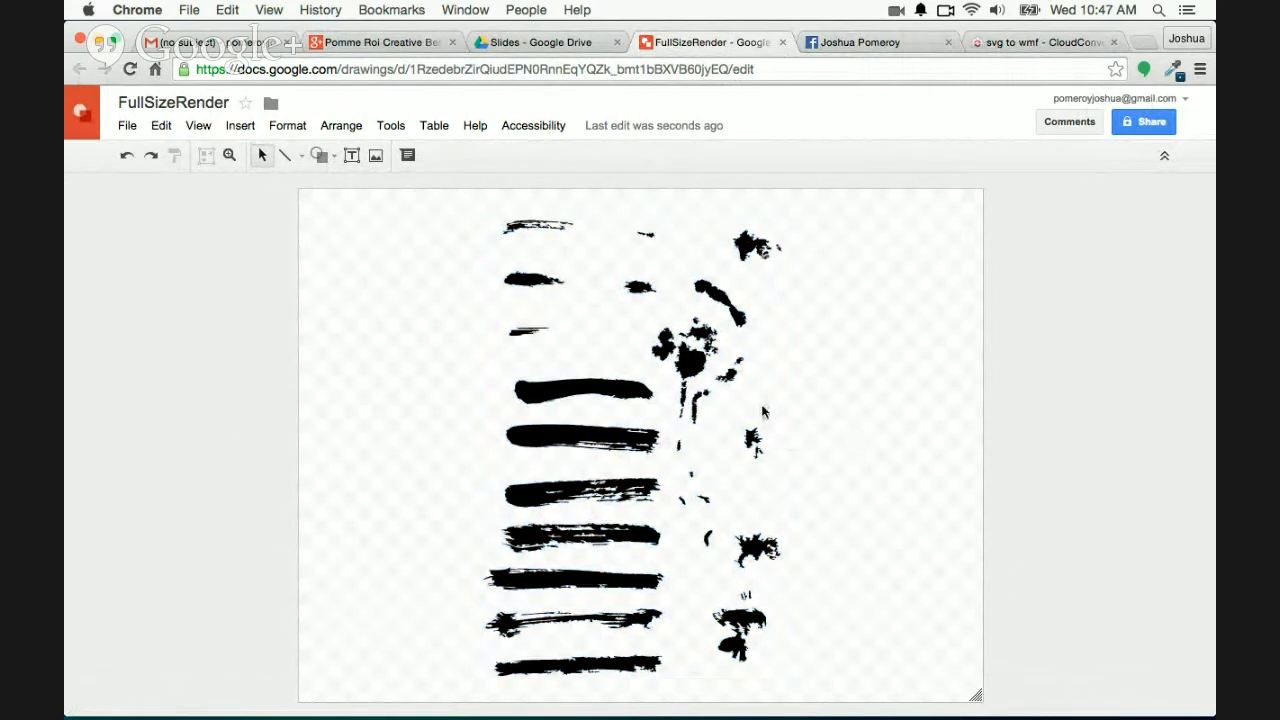
left_click(688, 370)
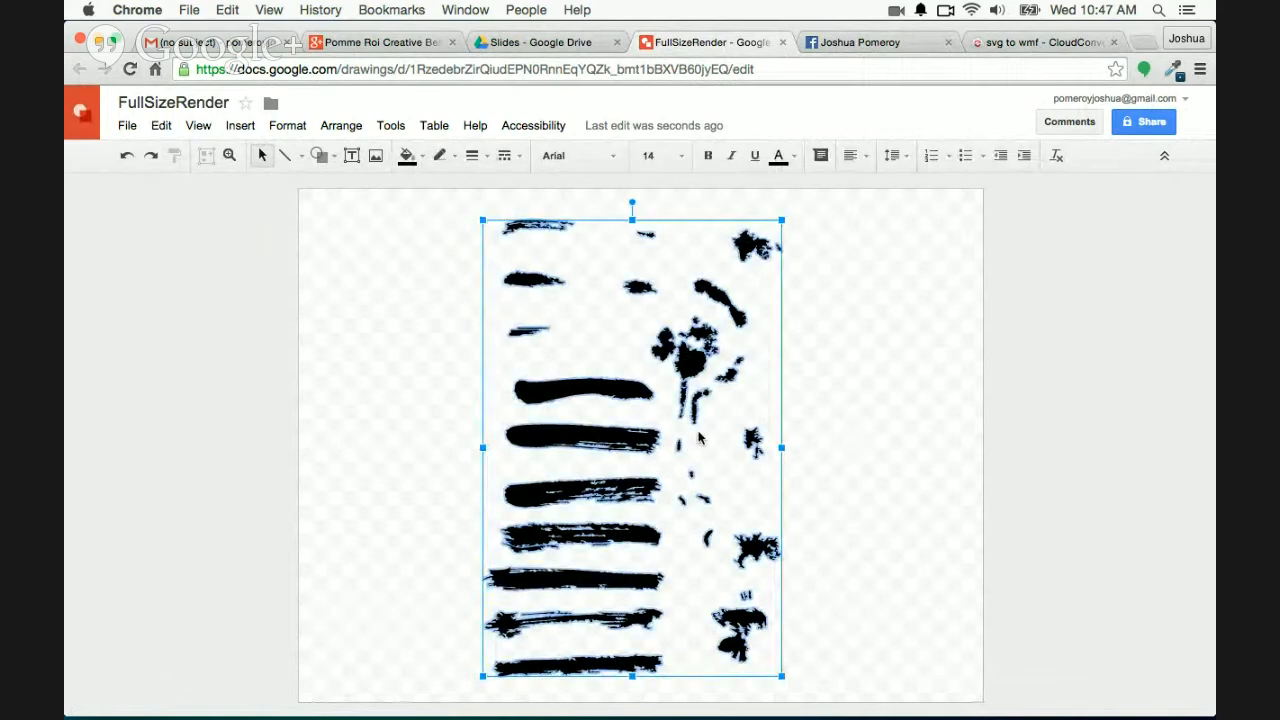
left_click(869, 439)
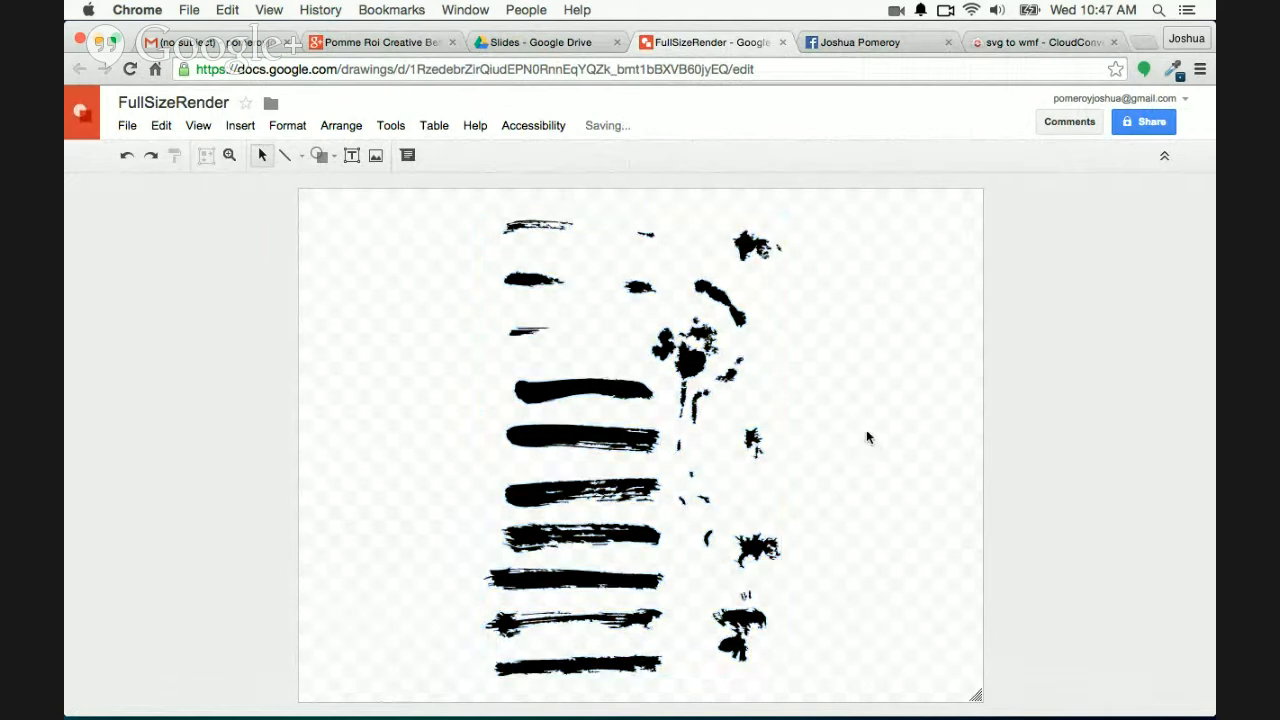
Check that the short strokes and the top splatter can be selected individually, undoing the trial move of the second stroke
mouse_move(541, 223)
left_mouse_down()
mouse_move(457, 240)
mouse_move(535, 232)
mouse_move(585, 247)
left_mouse_up()
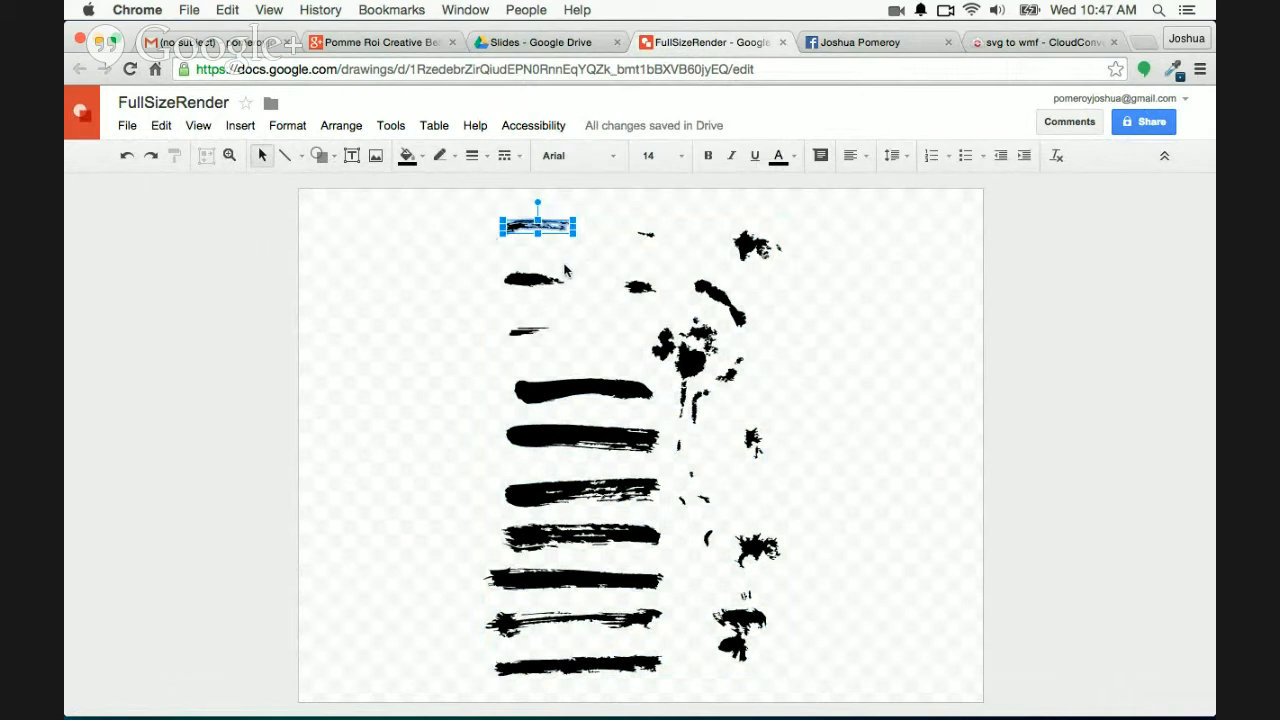
left_click_drag(480, 251, 596, 303)
left_click(452, 294)
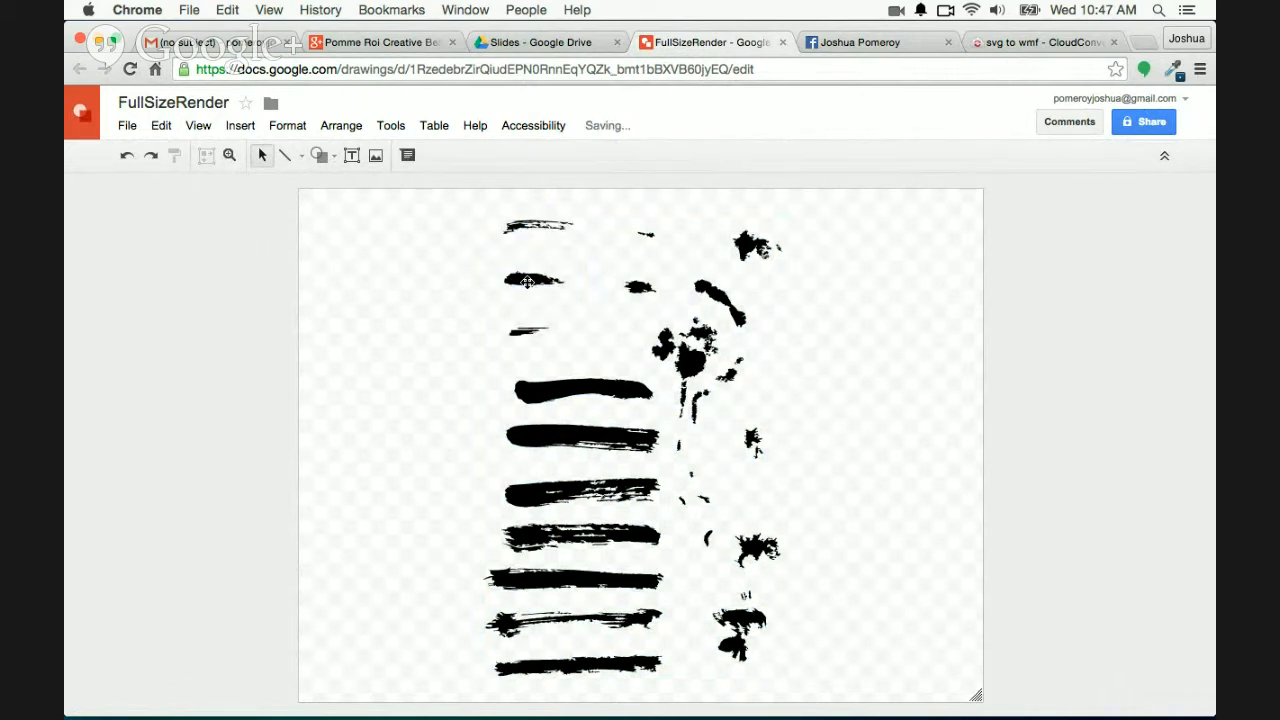
left_click_drag(527, 282, 399, 279)
key("ctrl+z")
left_click(507, 321)
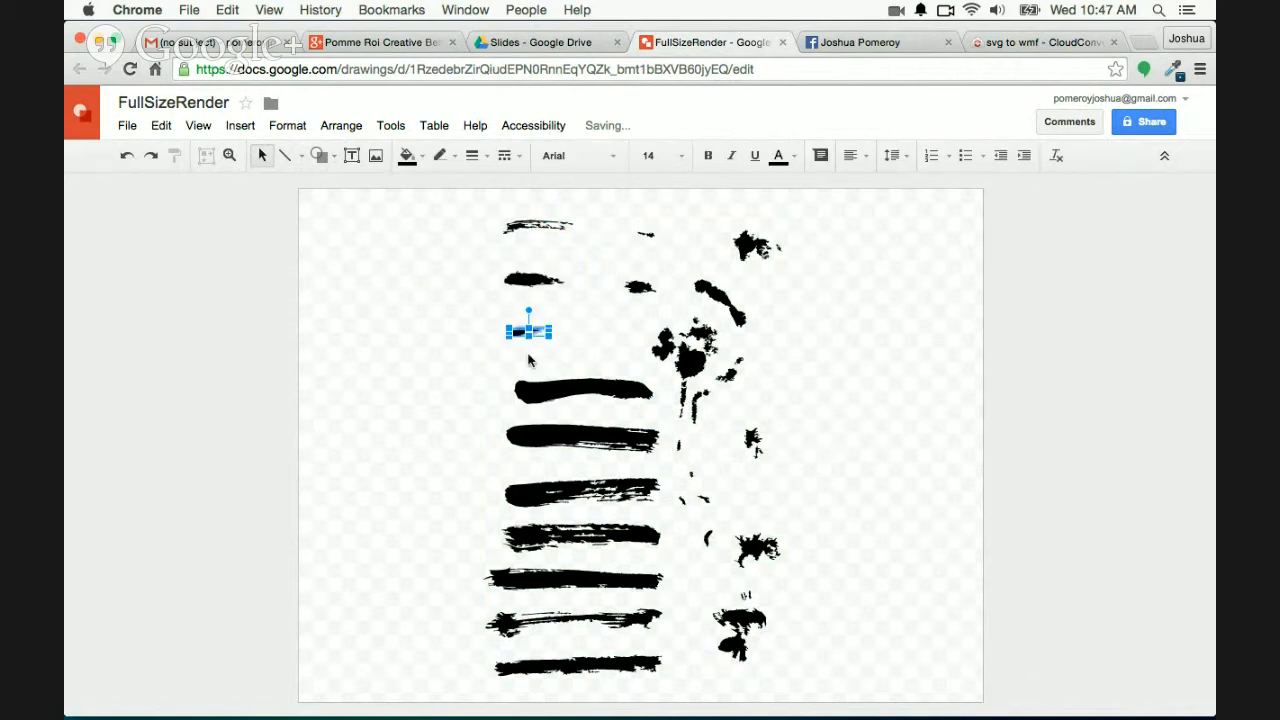
left_click_drag(483, 314, 575, 344)
left_click_drag(811, 214, 713, 270)
left_click(852, 307)
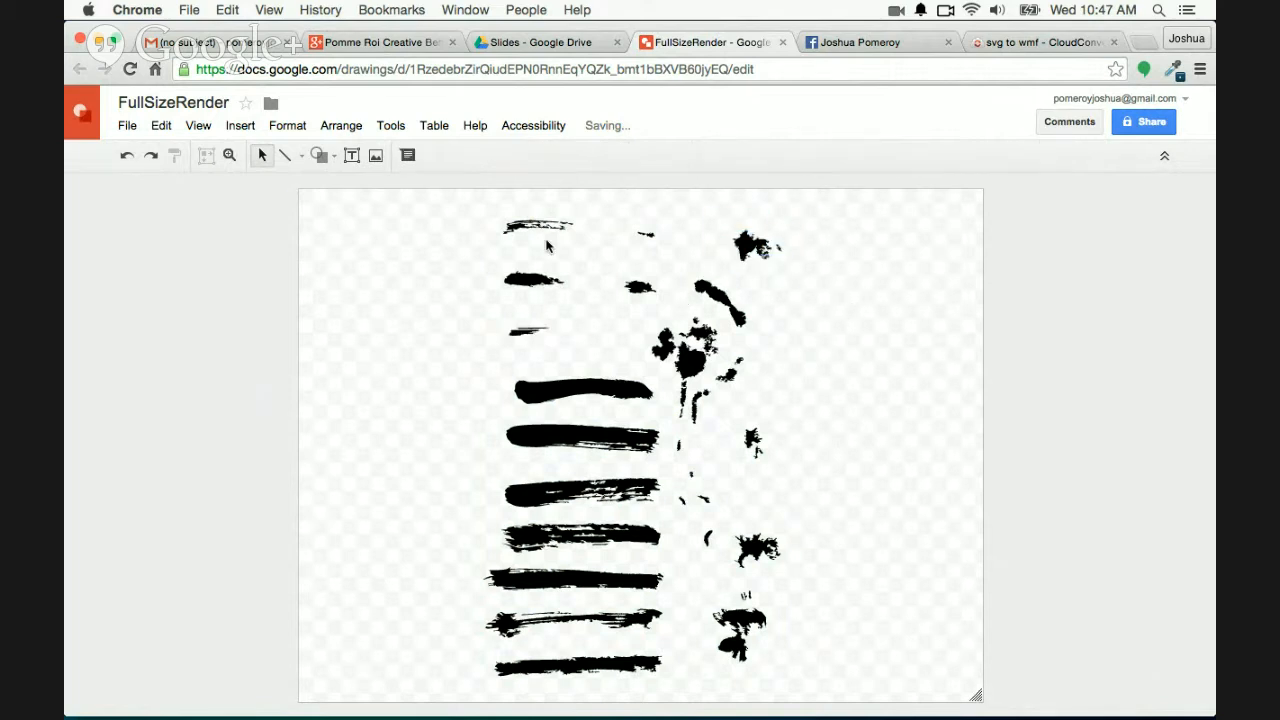
Move the top two short brush strokes off the canvas, enlarge them and stack them one below the other
mouse_move(533, 227)
left_mouse_down()
mouse_move(238, 213)
mouse_move(103, 234)
mouse_move(130, 234)
left_mouse_up()
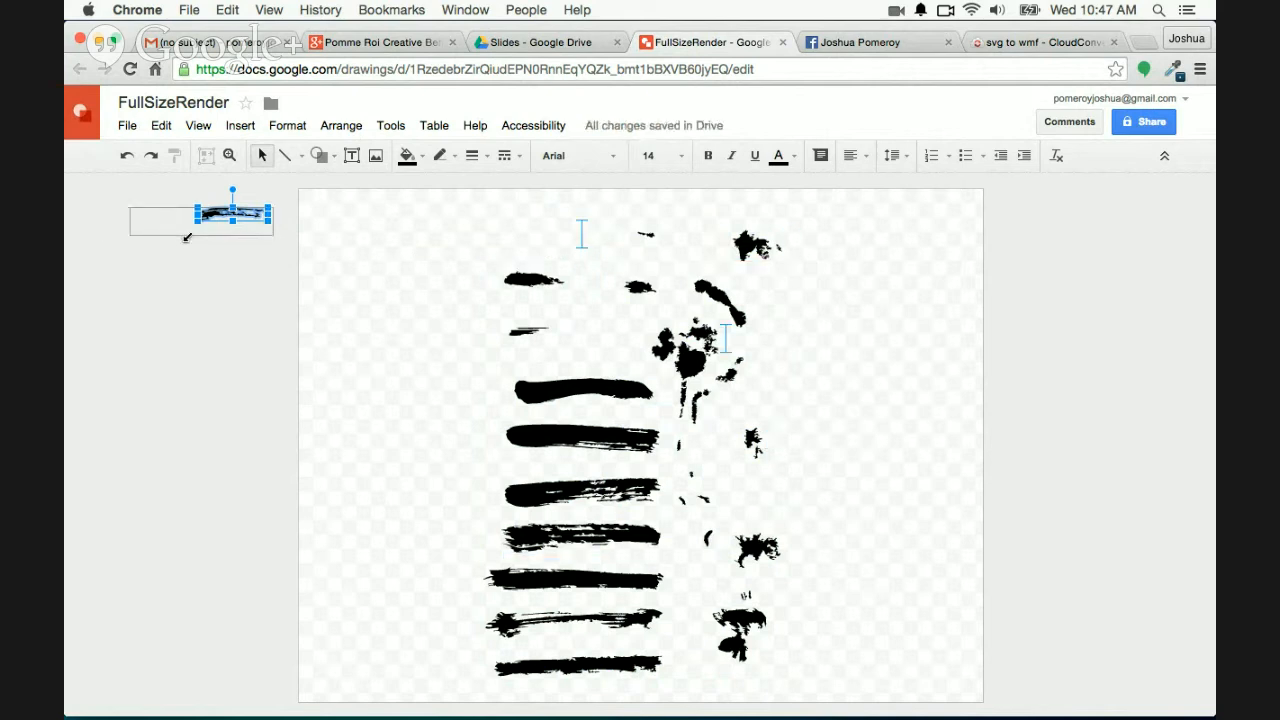
left_click_drag(232, 220, 248, 202)
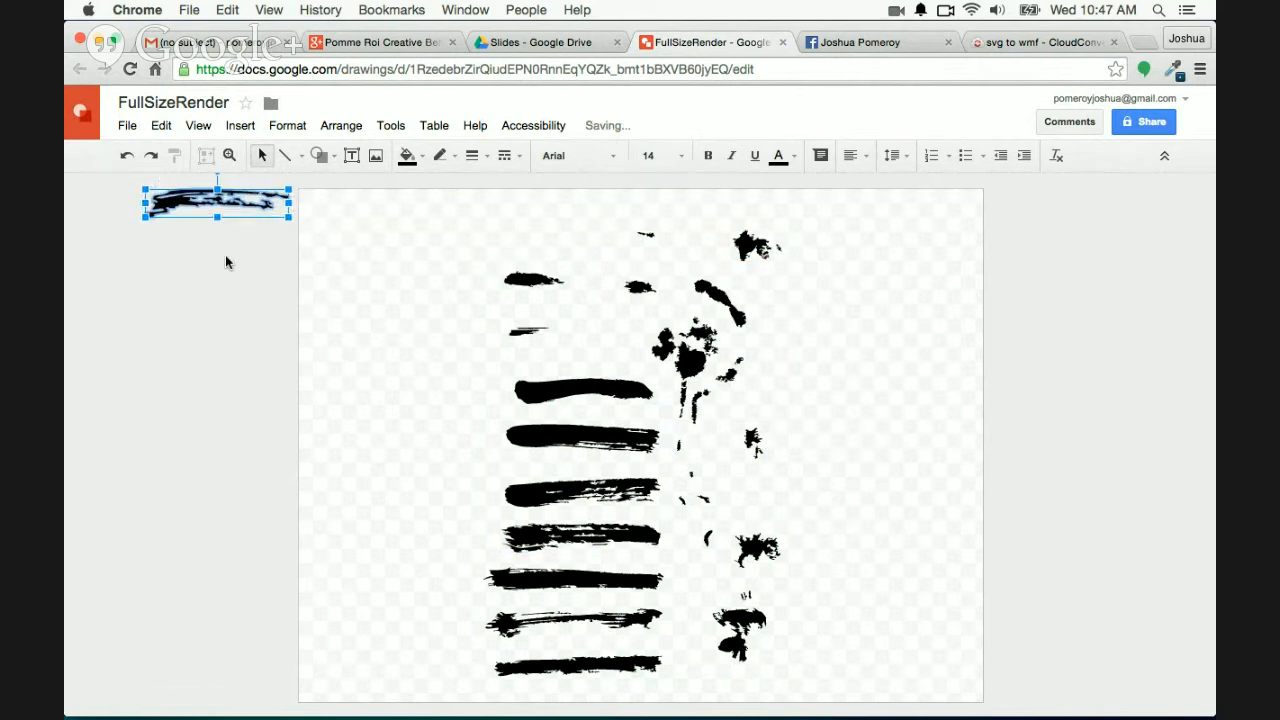
left_click(227, 261)
left_click(540, 272)
mouse_move(540, 272)
left_mouse_down()
mouse_move(178, 229)
mouse_move(246, 258)
mouse_move(214, 237)
left_mouse_up()
left_click(259, 296)
left_click(214, 297)
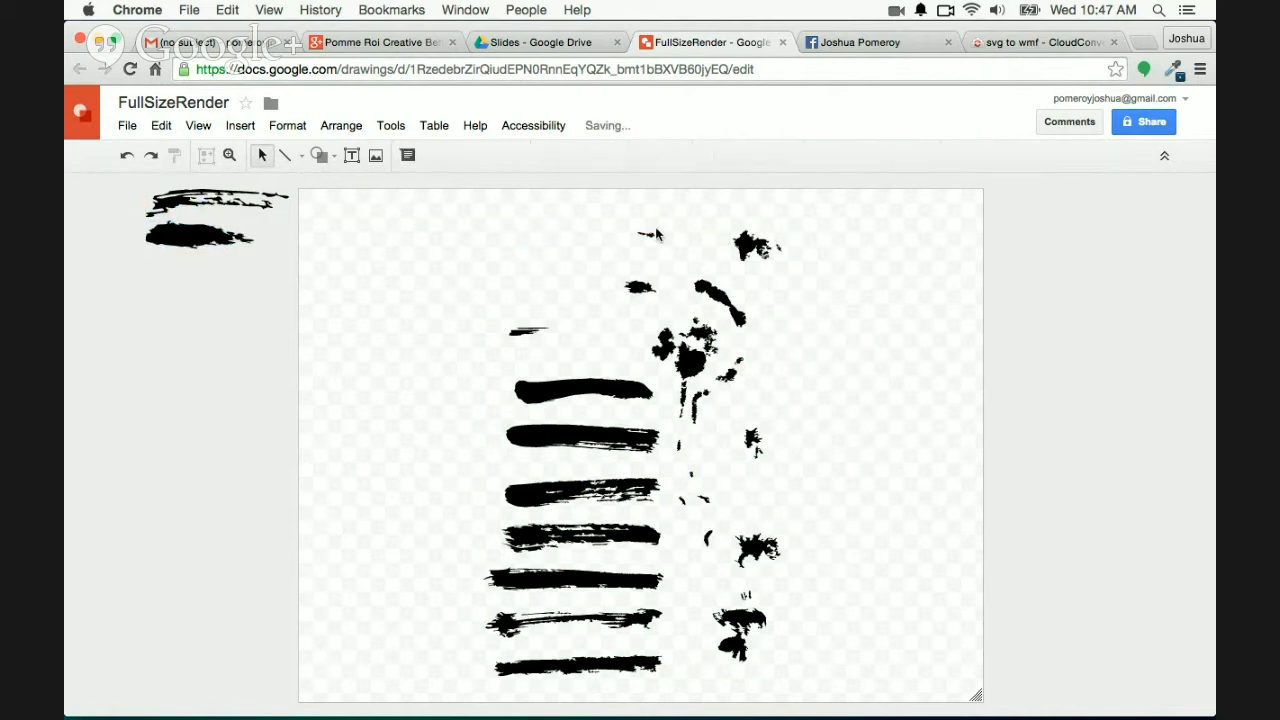
Enlarge the tiny mark at the top of the drawing and place it in the canvas's empty upper-left area
left_click(642, 235)
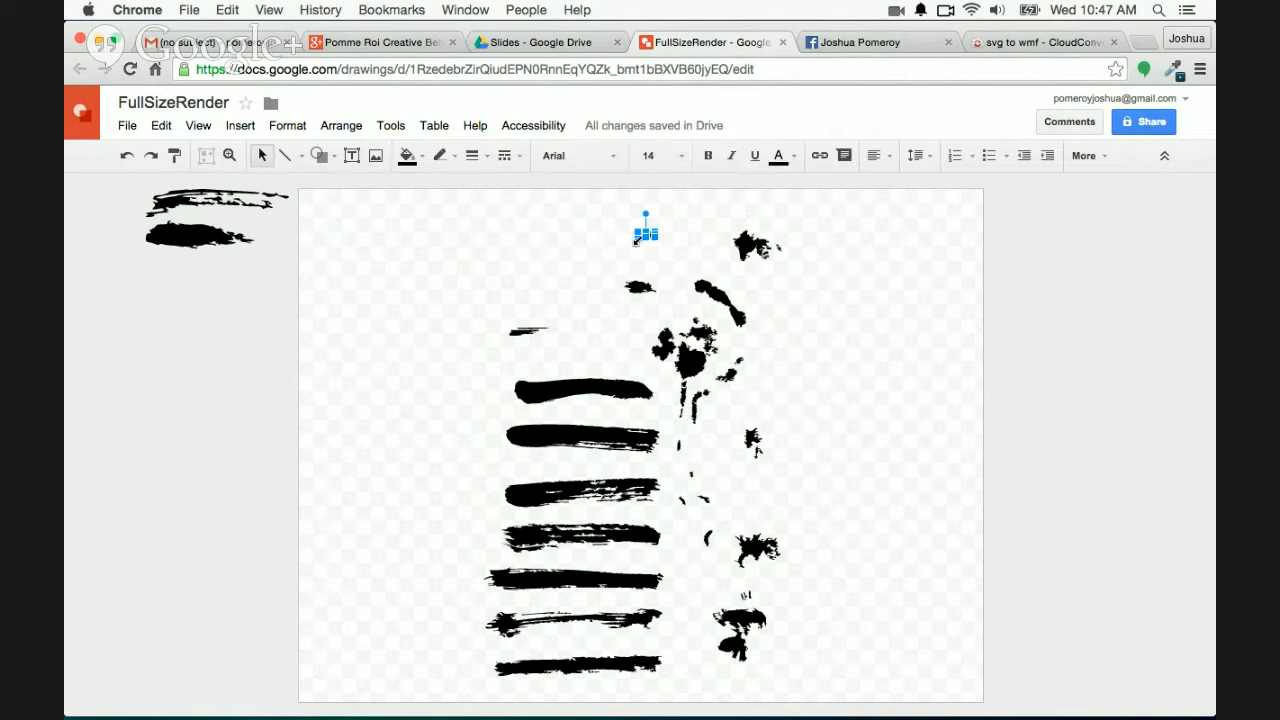
mouse_move(636, 241)
left_mouse_down()
mouse_move(530, 272)
mouse_move(582, 256)
mouse_move(300, 229)
mouse_move(273, 238)
left_mouse_up()
left_click(583, 276)
left_click(293, 273)
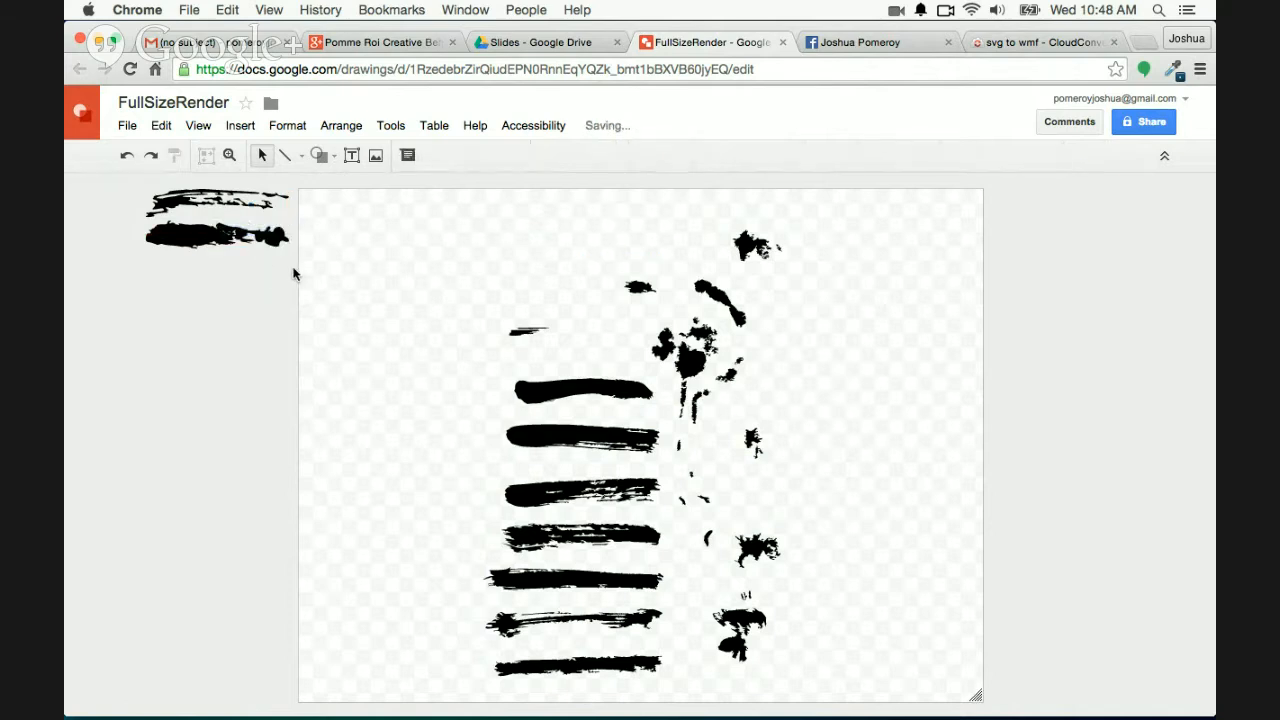
mouse_move(122, 227)
left_mouse_down()
mouse_move(258, 266)
mouse_move(346, 249)
mouse_move(413, 256)
left_mouse_up()
left_click(418, 290)
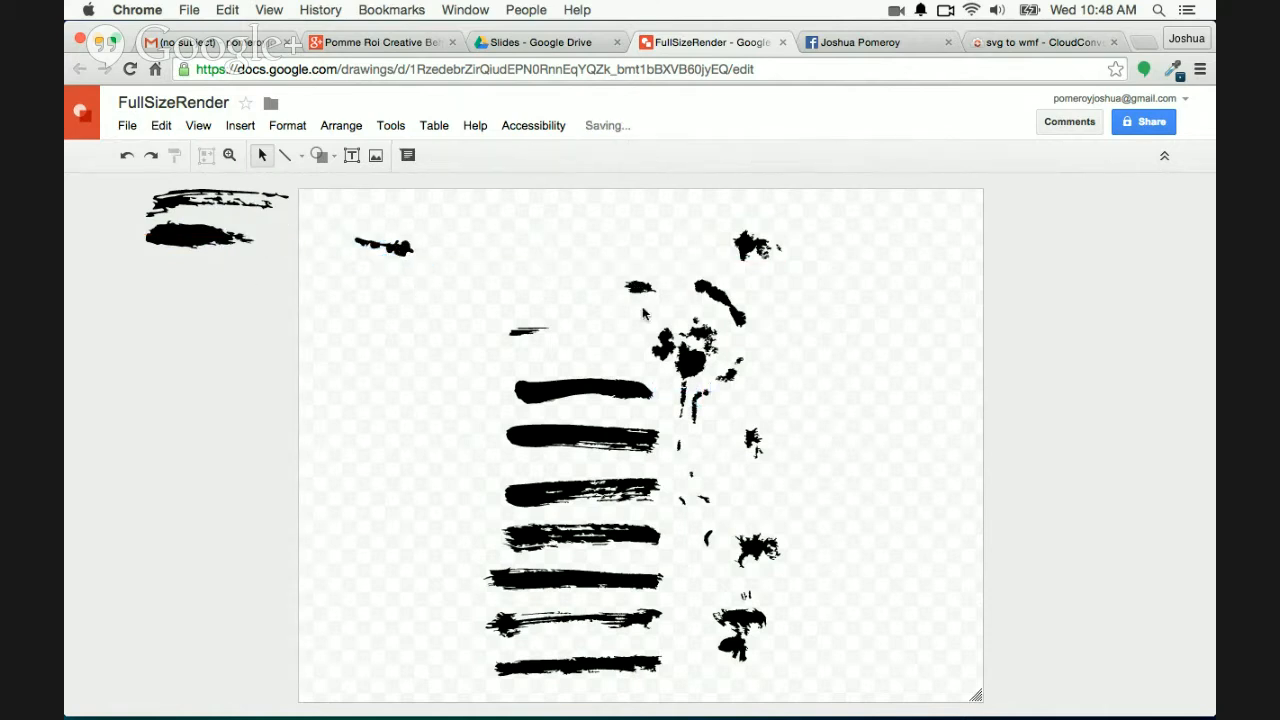
Move the remaining small blot and the thin short stroke beneath the enlarged mark in the canvas's upper-left area
mouse_move(640, 288)
left_mouse_down()
mouse_move(360, 286)
mouse_move(370, 250)
left_mouse_up()
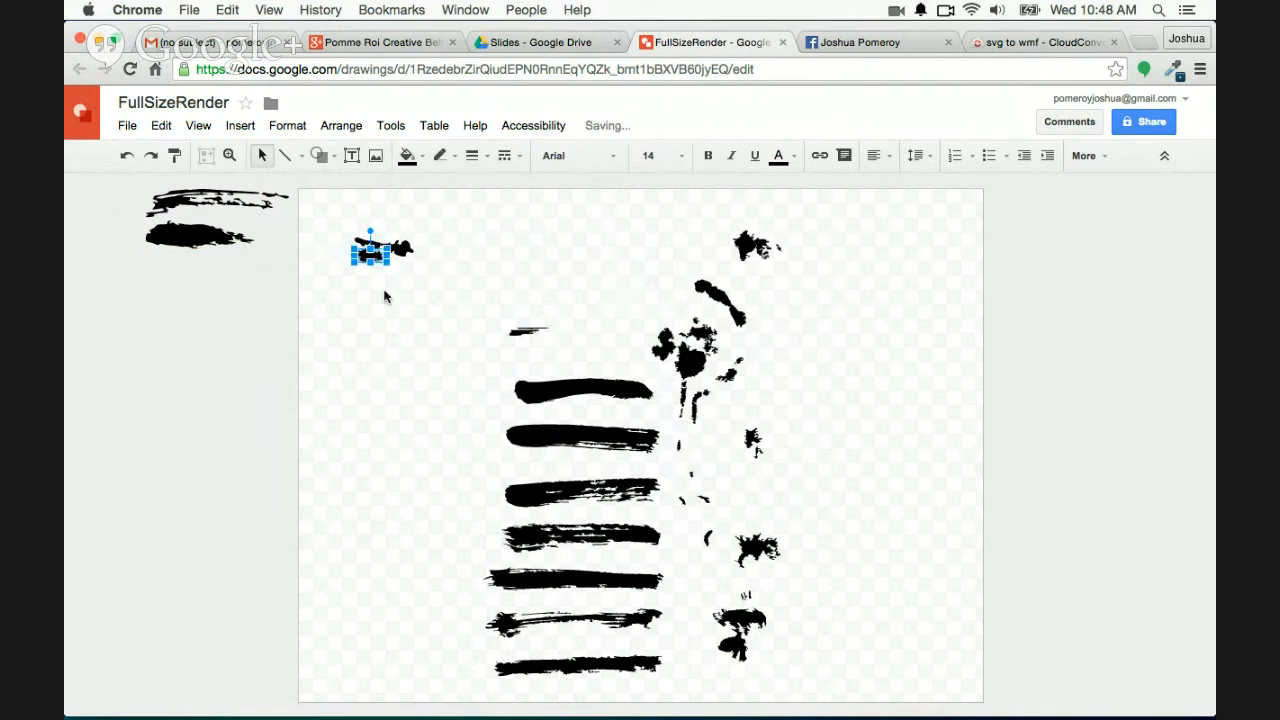
left_click(389, 294)
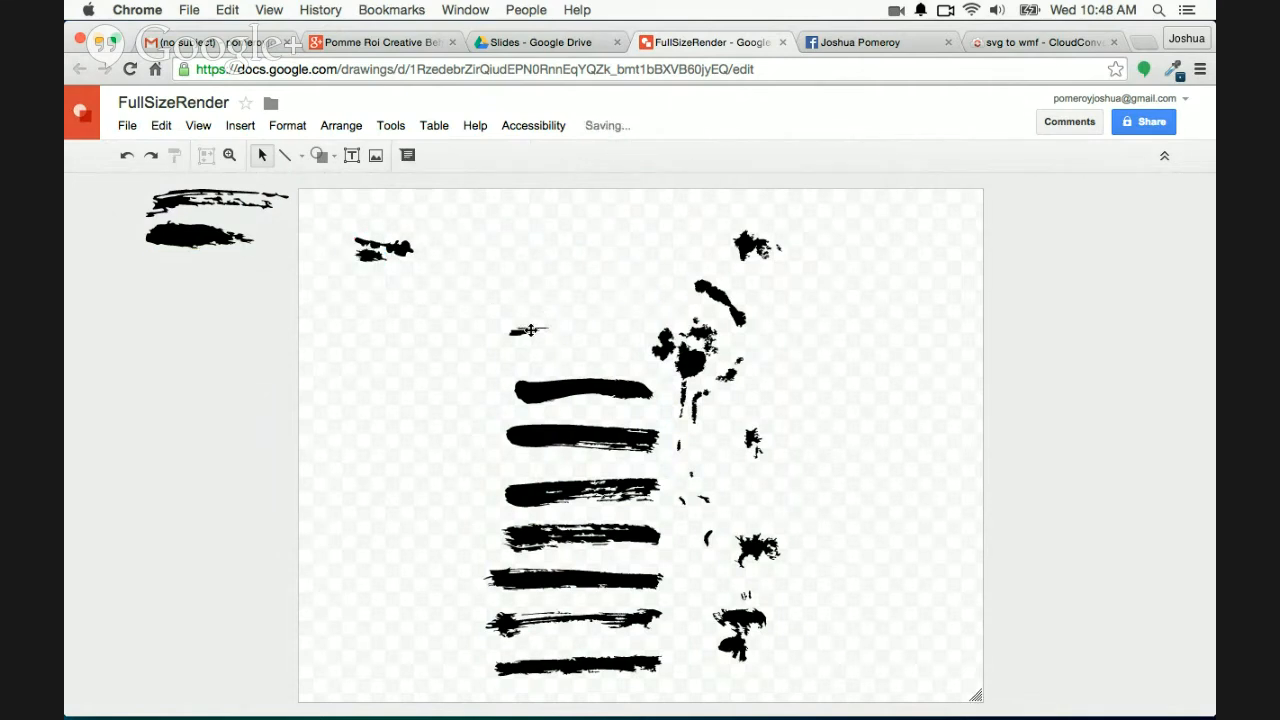
mouse_move(530, 330)
left_mouse_down()
mouse_move(400, 265)
mouse_move(392, 276)
left_mouse_up()
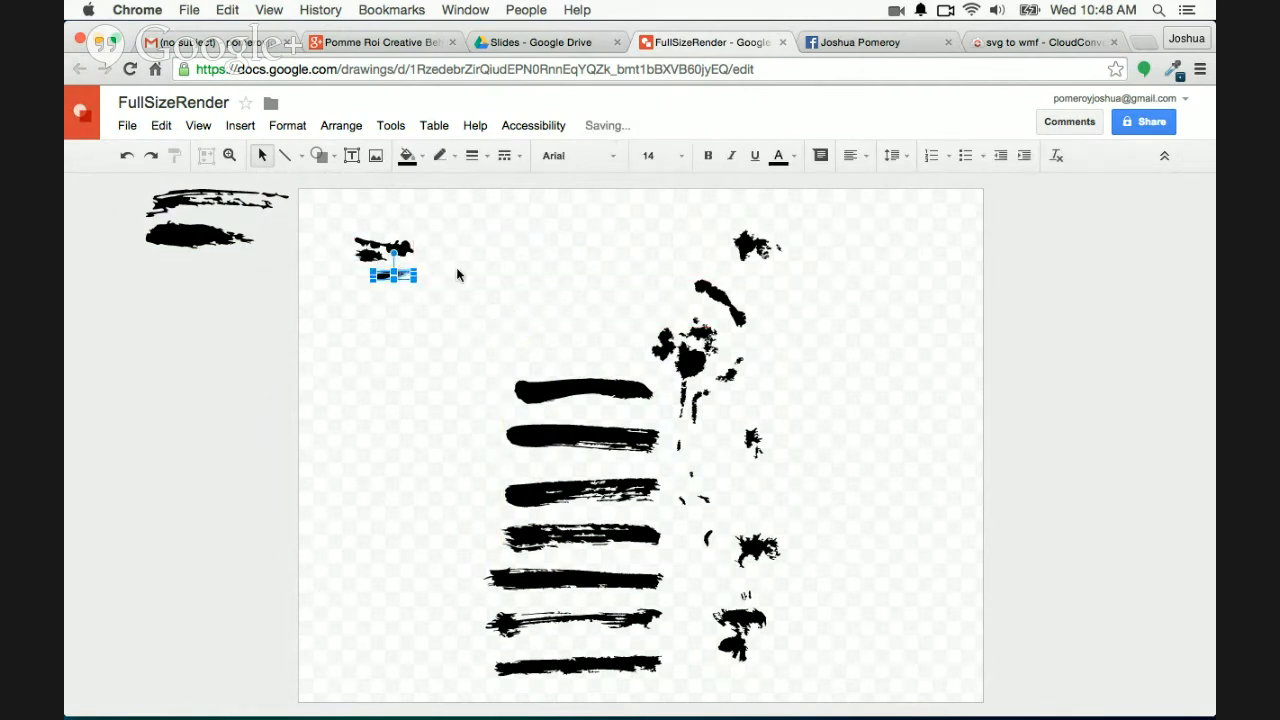
left_click(461, 277)
Try a red fill on the uppermost long brush stroke and set its fill back to black
left_click(567, 391)
left_click(407, 155)
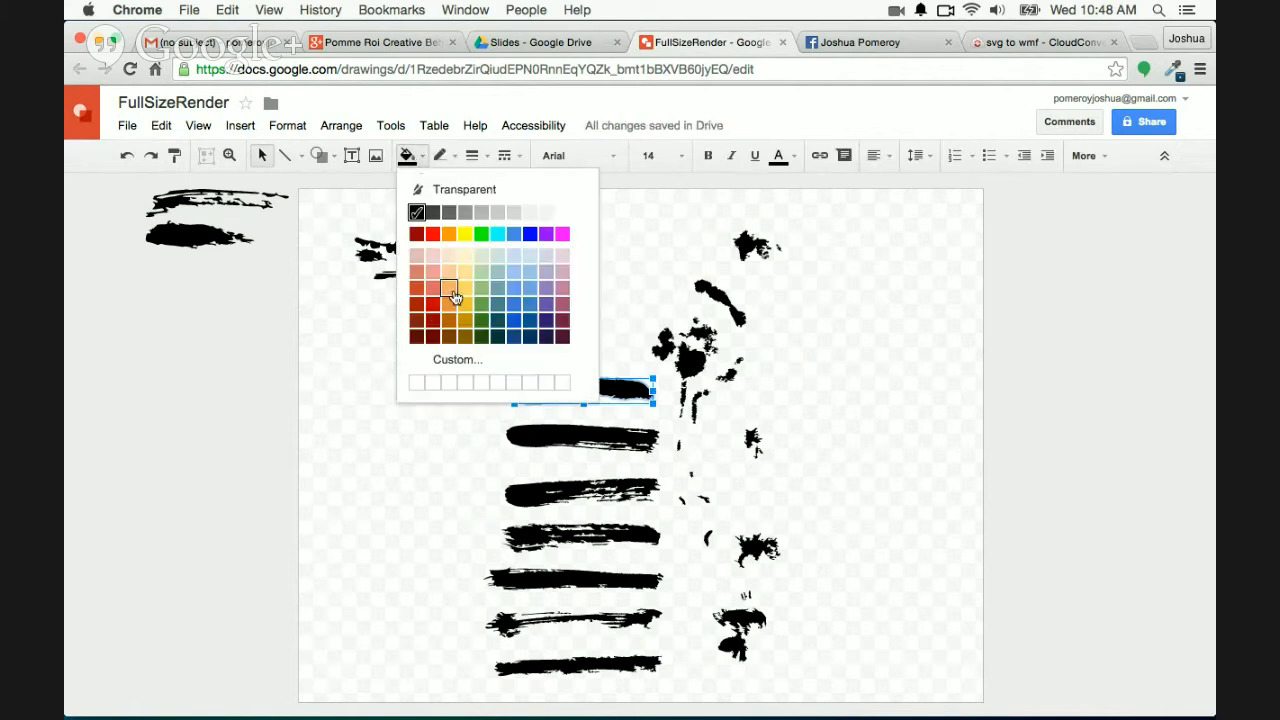
left_click(432, 300)
left_click(421, 385)
left_click(618, 385)
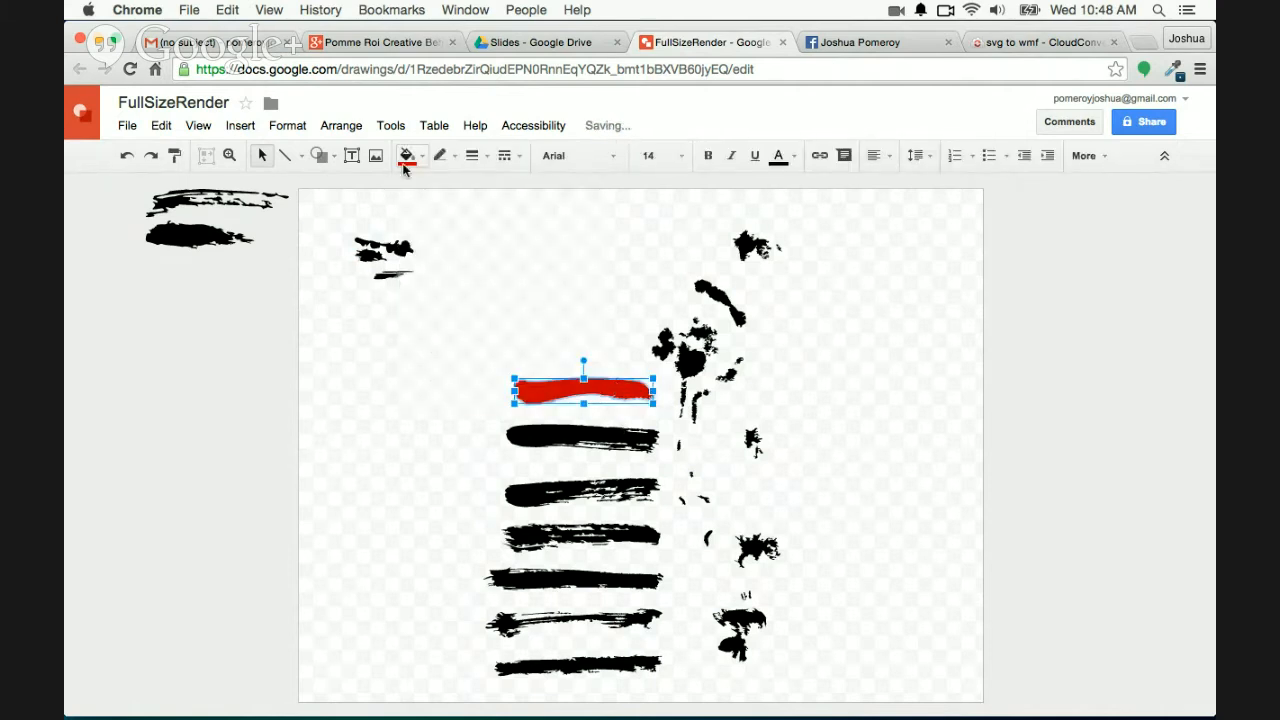
left_click(407, 155)
left_click(415, 209)
left_click(417, 357)
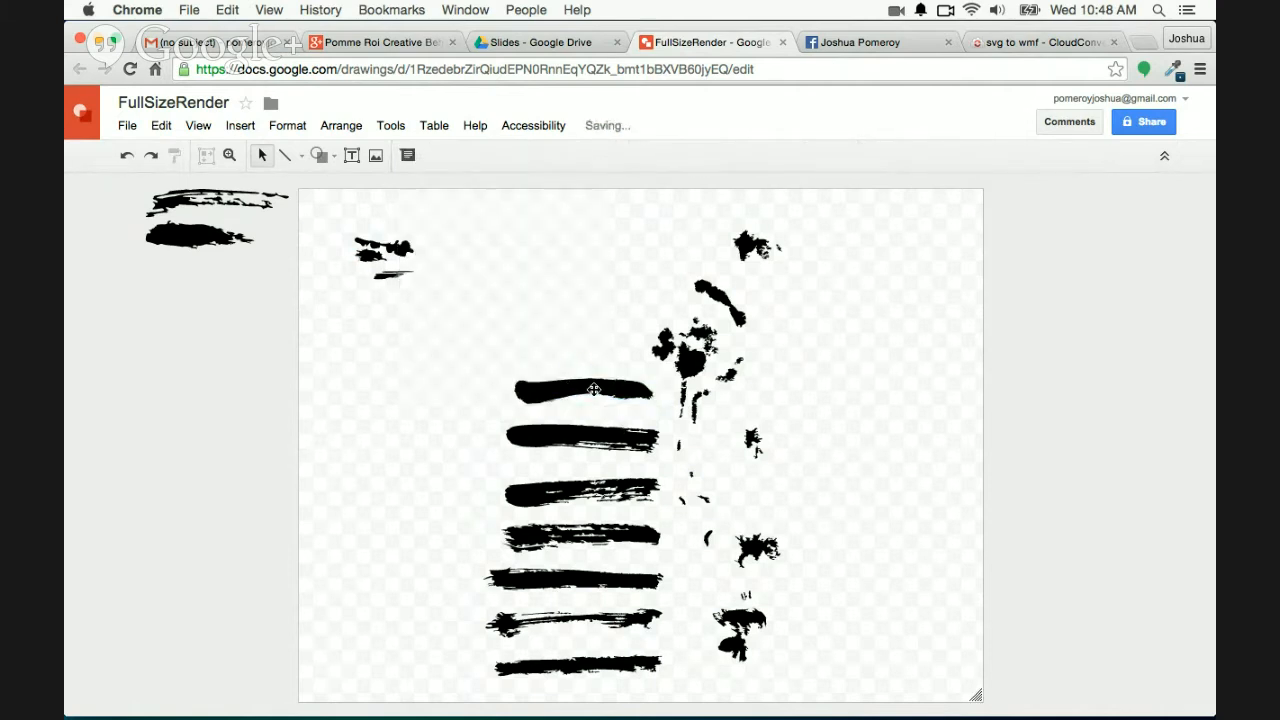
Move the top splatter and the diagonal stroke beneath the small marks in the canvas's upper-left area
left_click(754, 246)
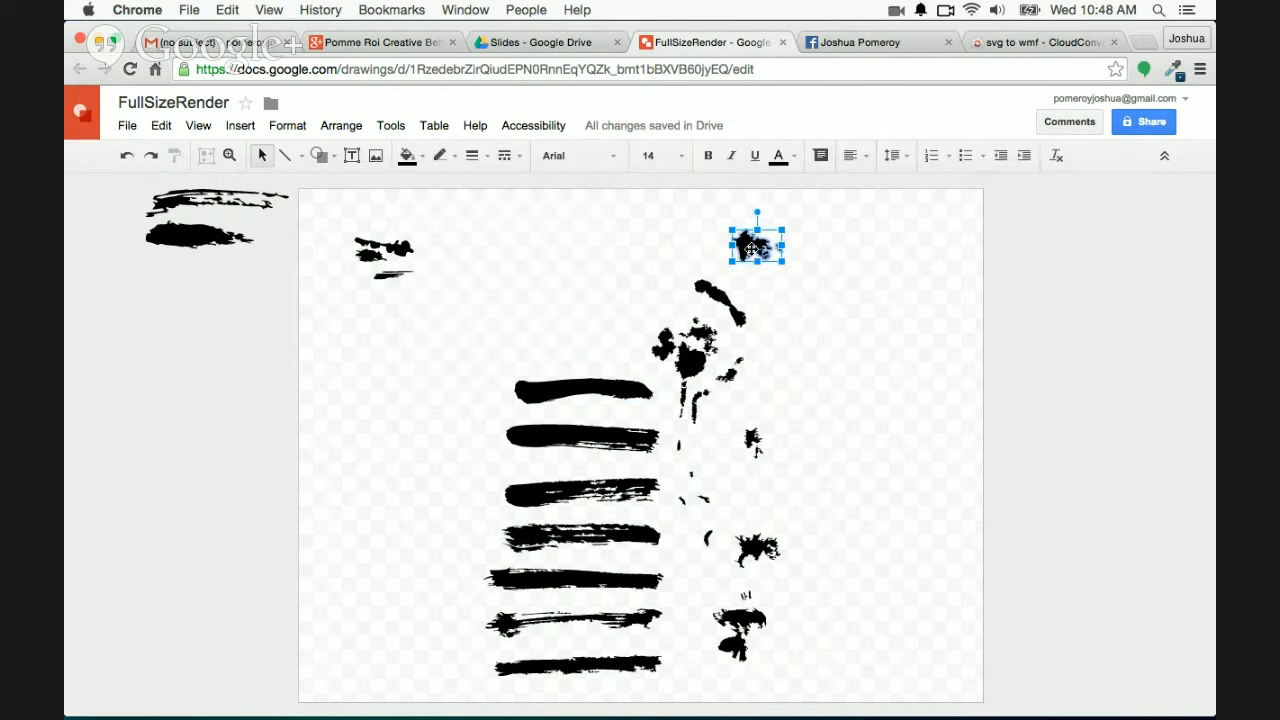
left_click_drag(760, 248, 384, 306)
mouse_move(720, 296)
left_mouse_down()
mouse_move(405, 300)
mouse_move(361, 329)
left_mouse_up()
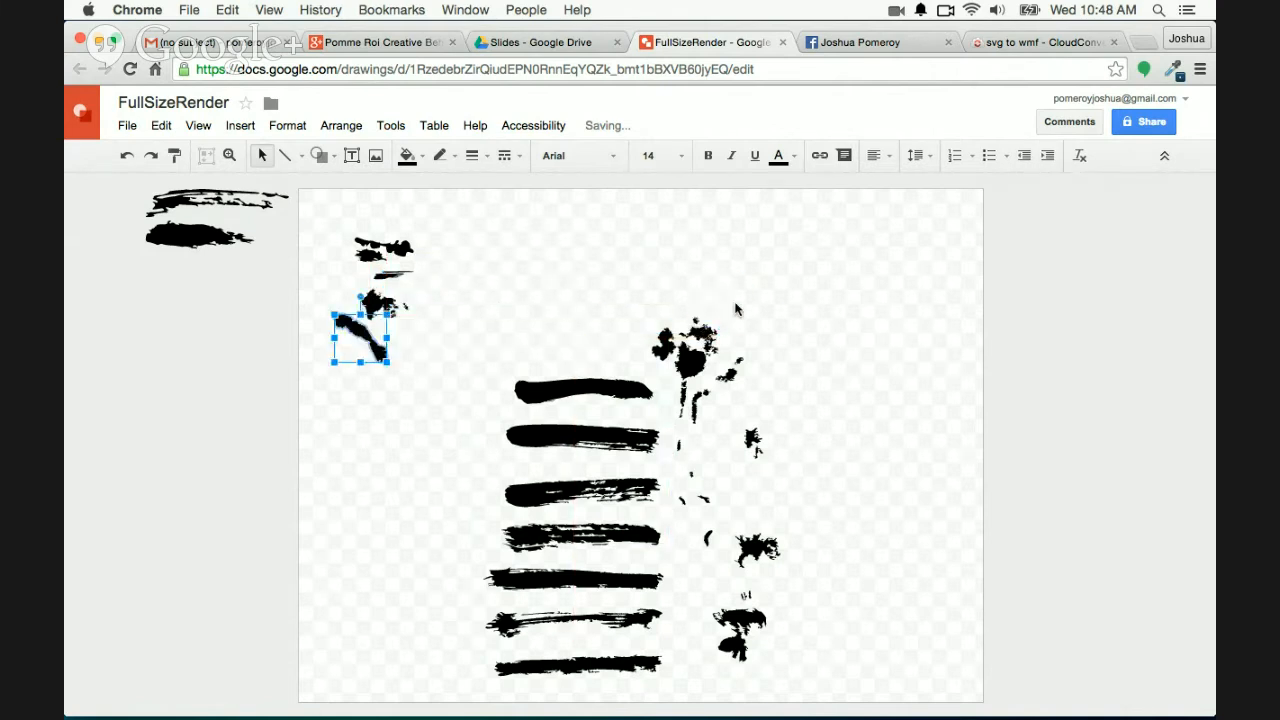
Try moving the large blot out of the splatter cluster, and undo the move
left_click(699, 334)
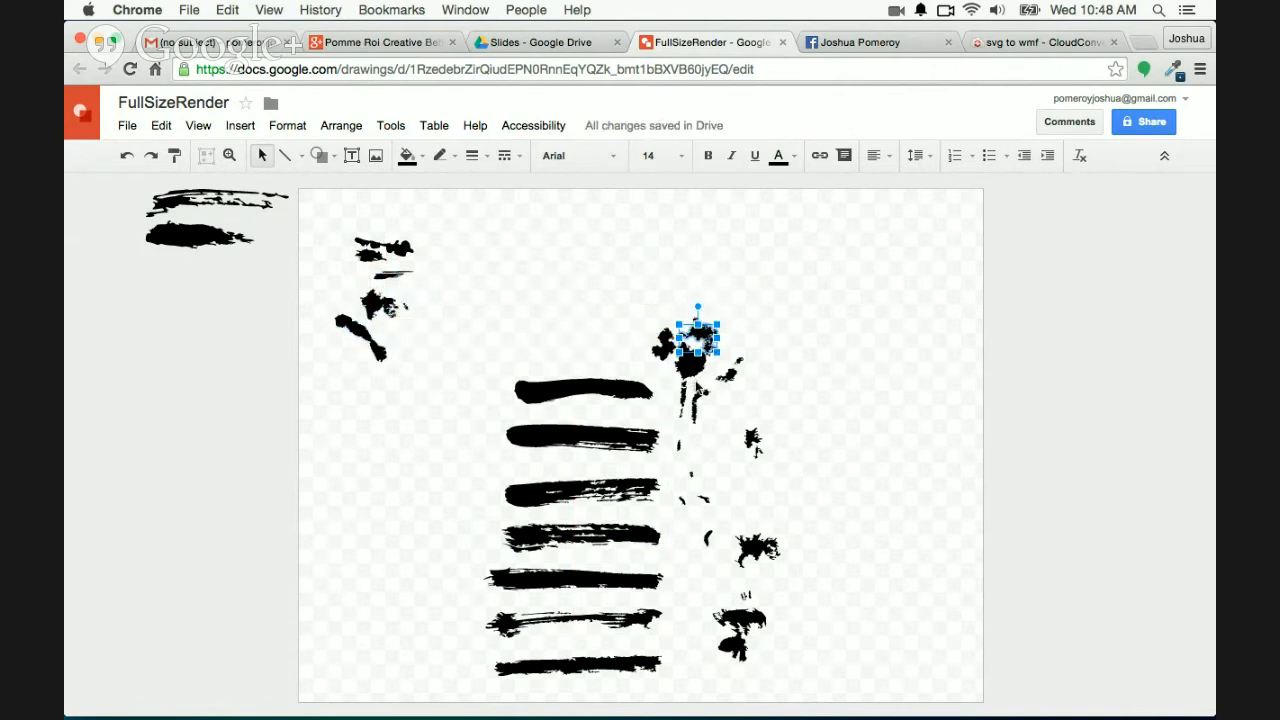
scroll(697, 384, "up", 3)
scroll(684, 390, "up", 5)
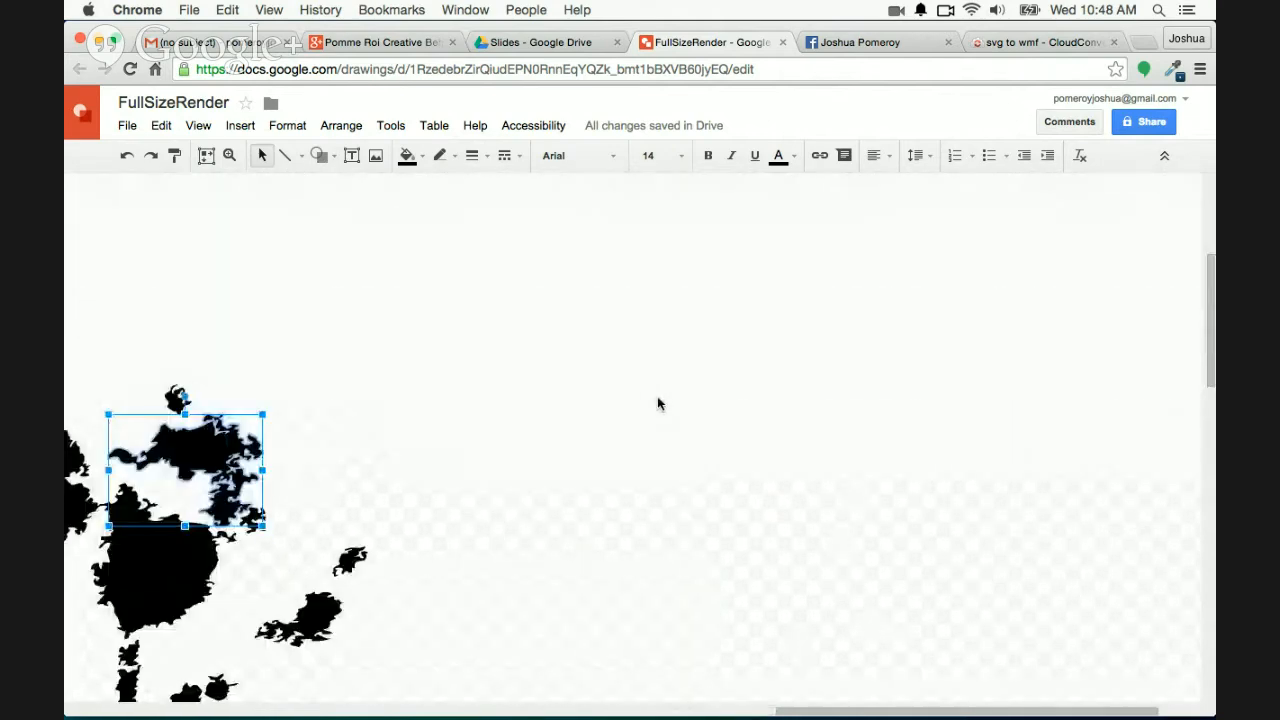
scroll(743, 350, "down", 2)
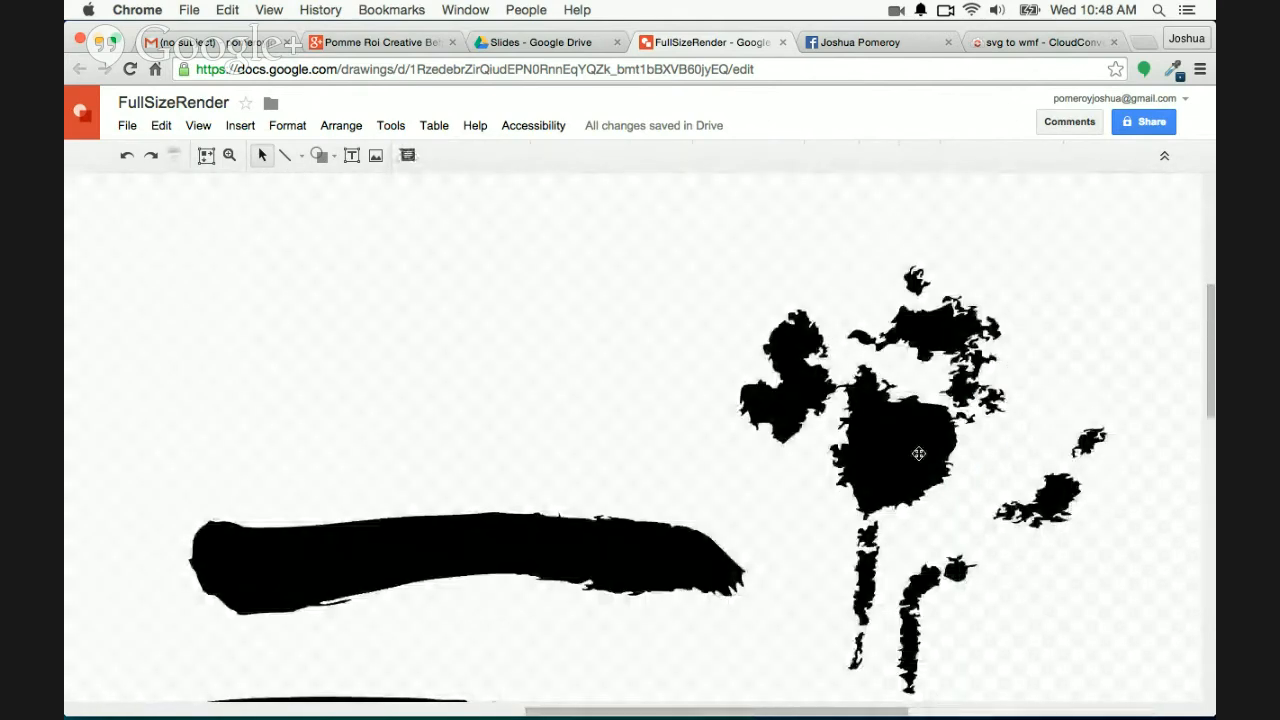
left_click(918, 458)
left_click_drag(918, 458, 668, 390)
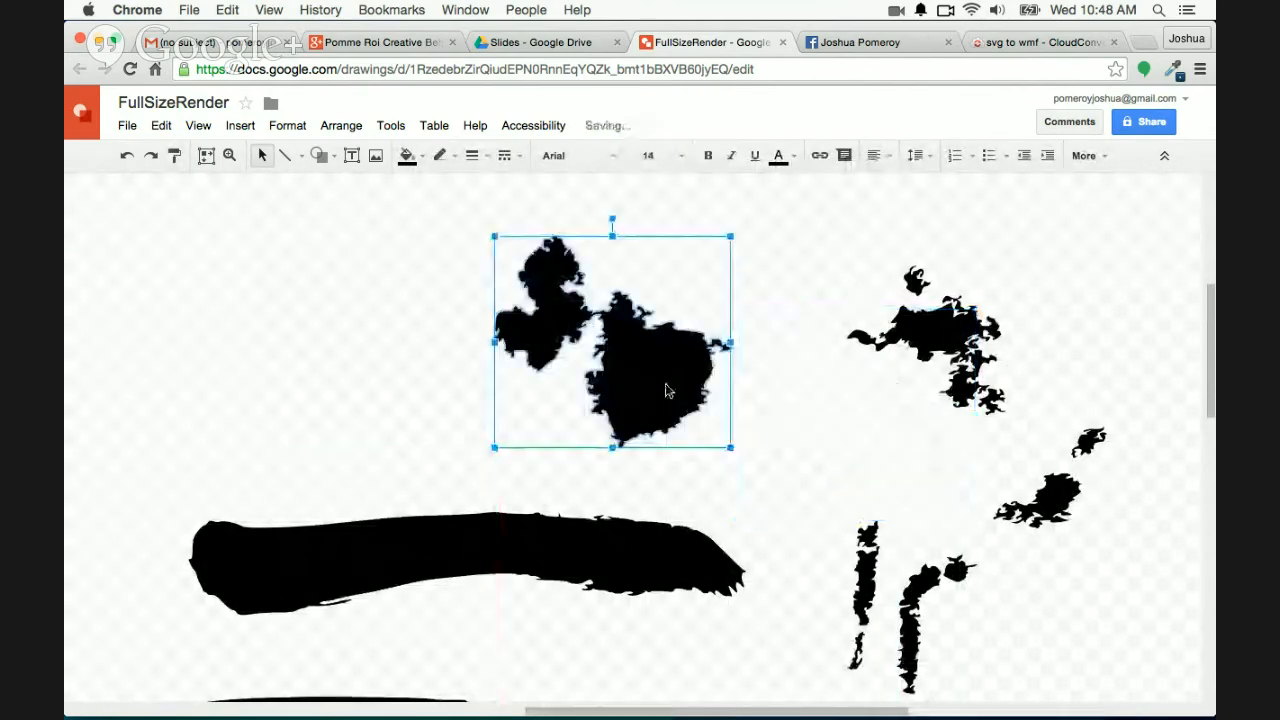
key("super+z")
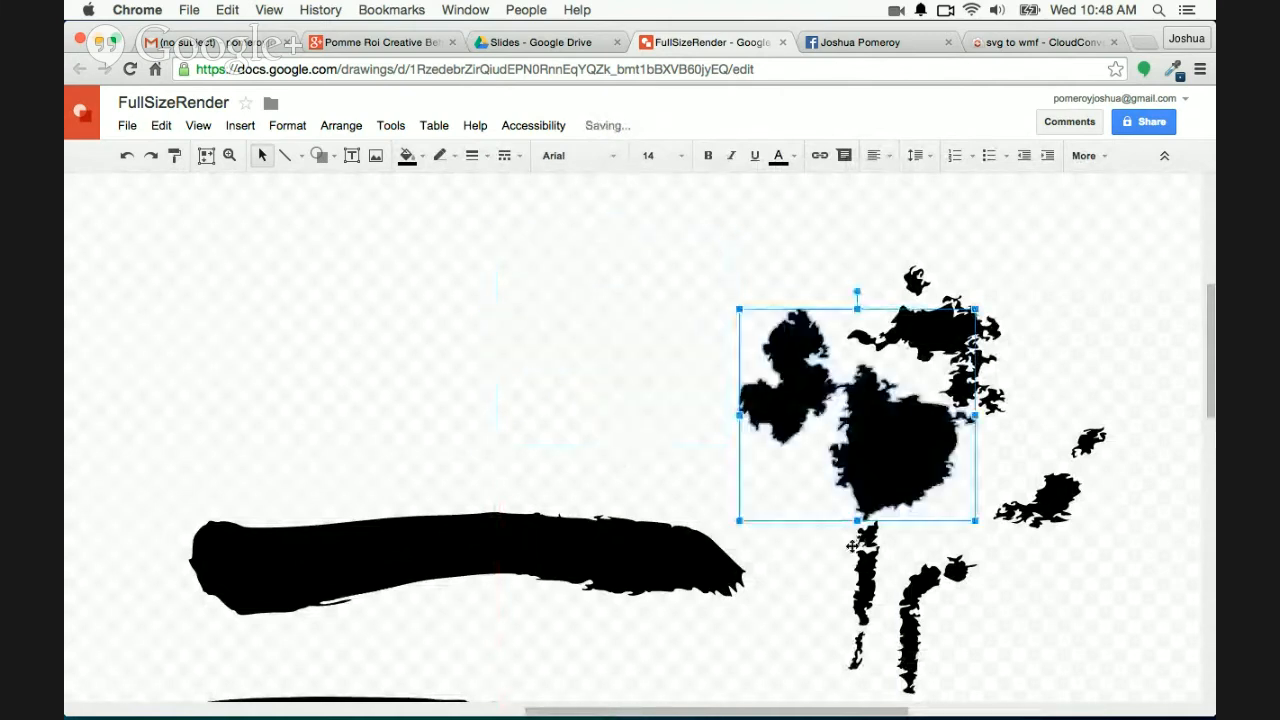
Group the pieces of the thin vertical stroke beneath the large blot in the splatter cluster
scroll(836, 519, "down", 3)
scroll(851, 513, "up", 1)
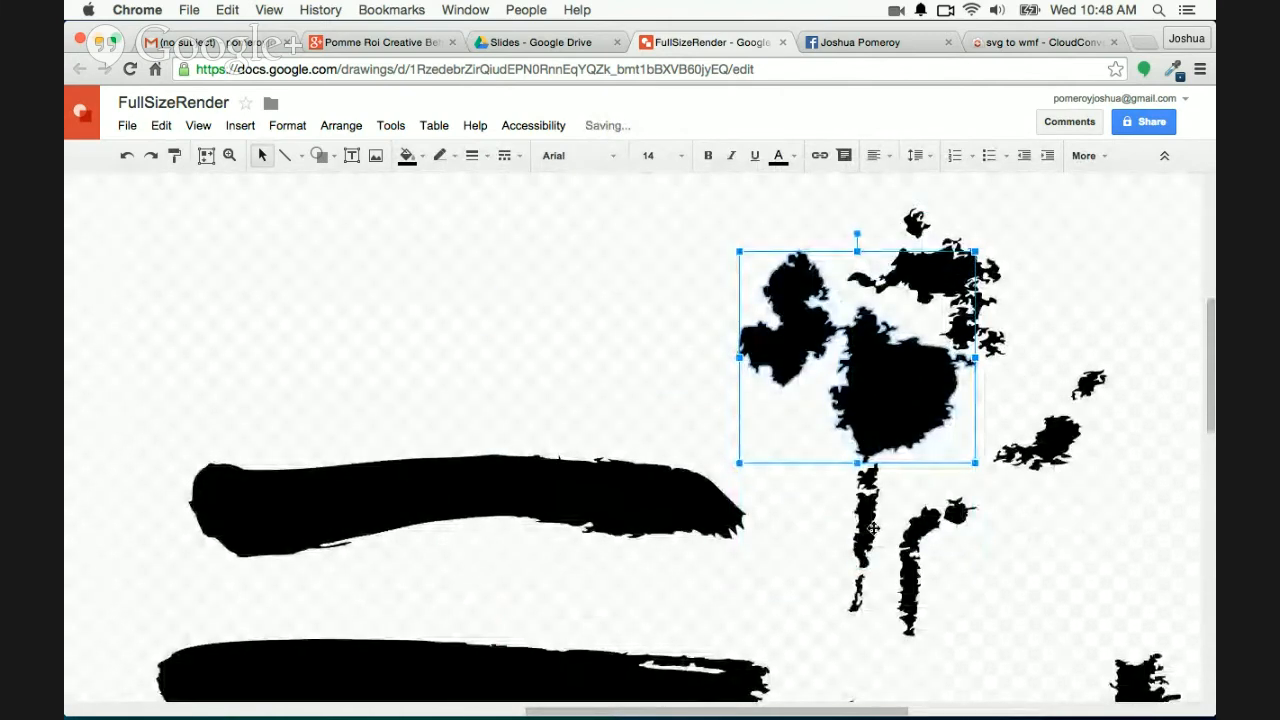
left_click(862, 612)
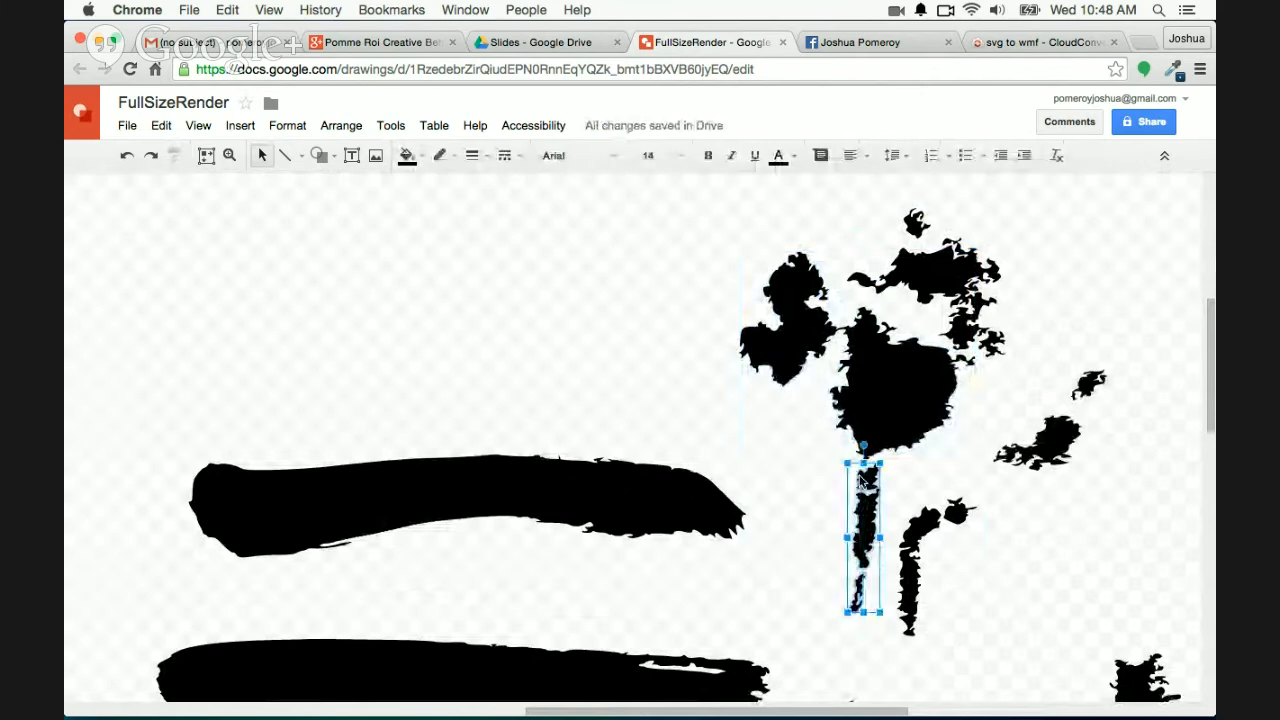
left_click(797, 568)
left_click(870, 538)
left_click_drag(871, 630, 861, 474)
scroll(825, 490, "right", 5)
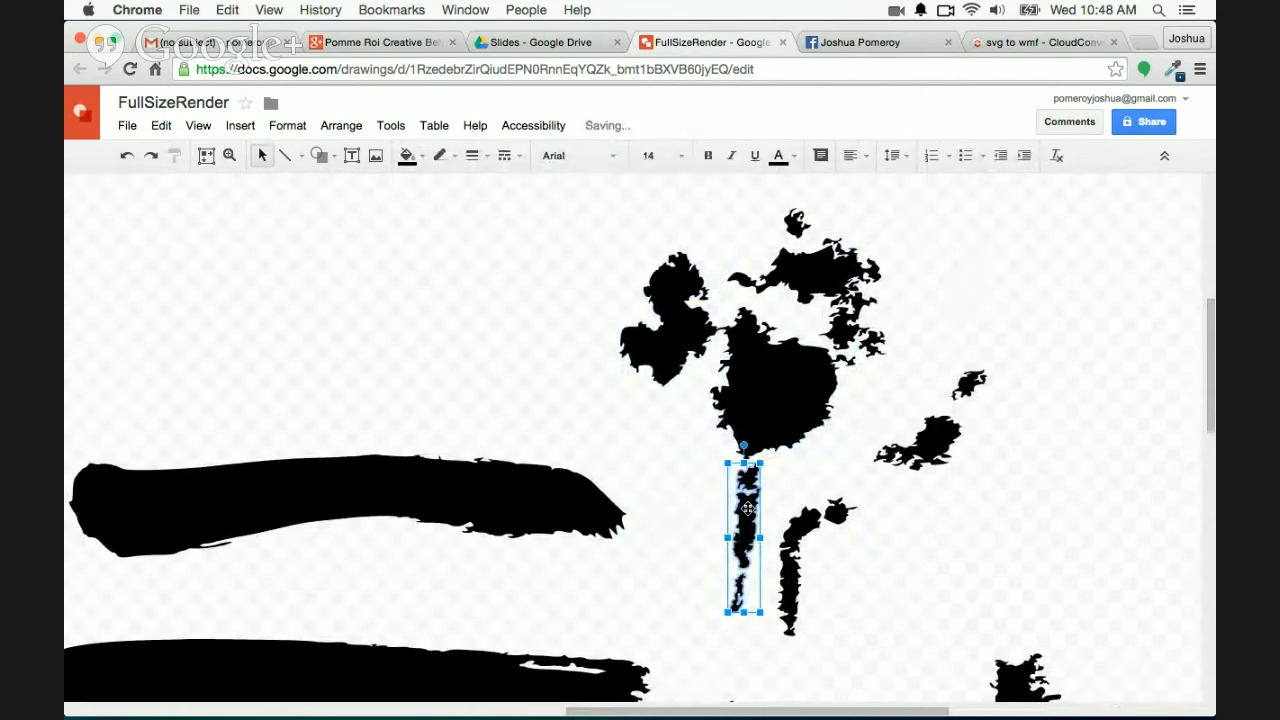
Group the pieces of the bent stroke beside the thin one, and group the two diagonal spots near it
left_click(628, 520)
left_click_drag(704, 651, 628, 510)
left_click_drag(842, 350, 740, 470)
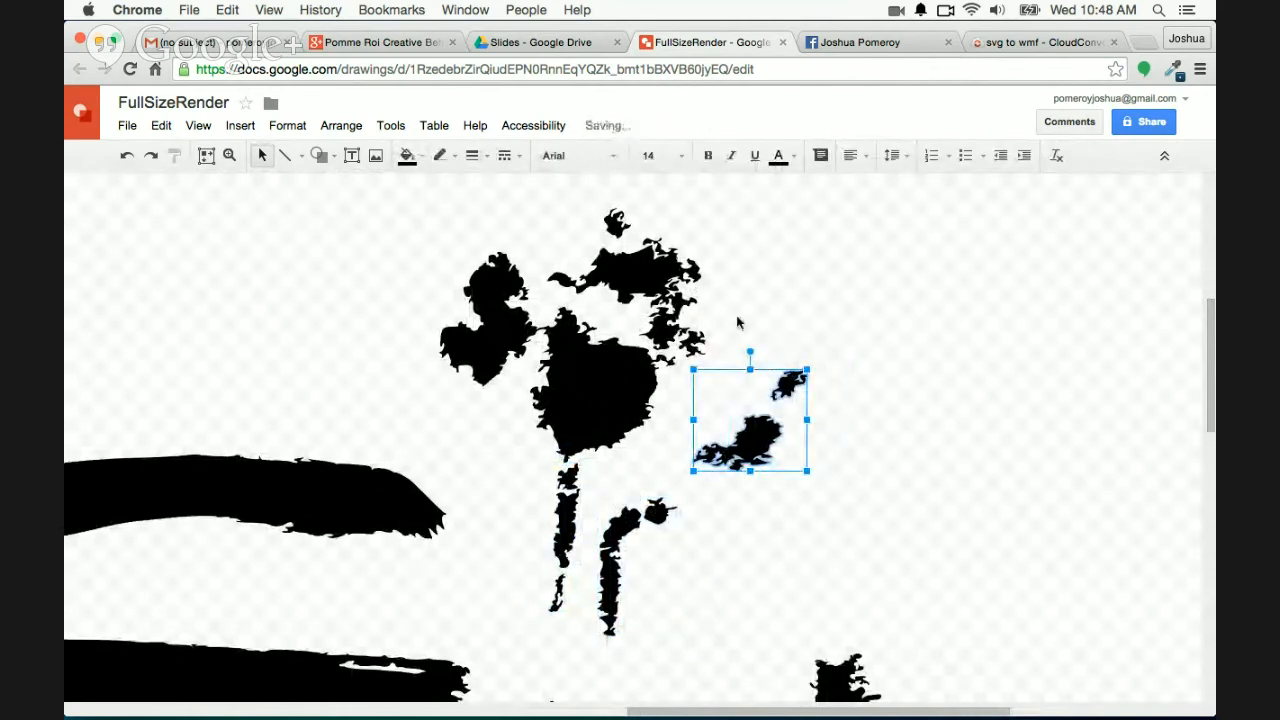
Group the small splatter pieces above and beside the large blot with the speck at the cluster's top
left_click(701, 321)
left_click(765, 311)
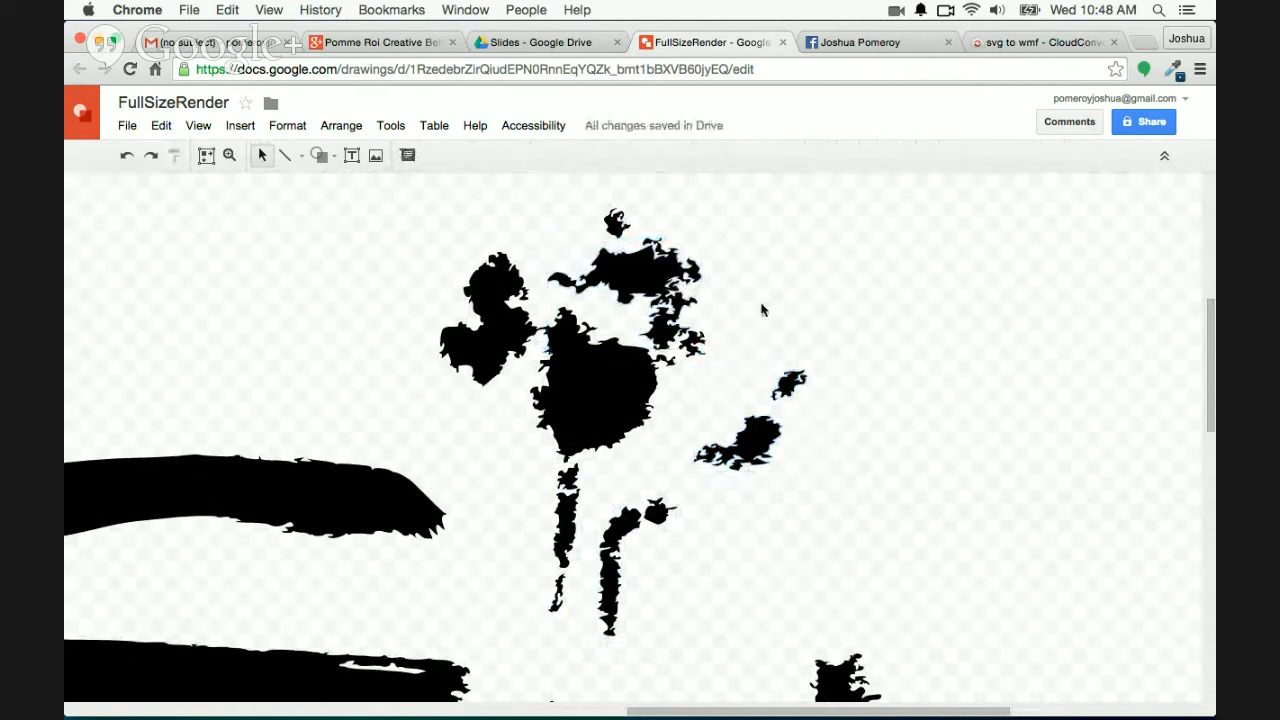
left_click(690, 348)
left_click(667, 362)
left_click(692, 349)
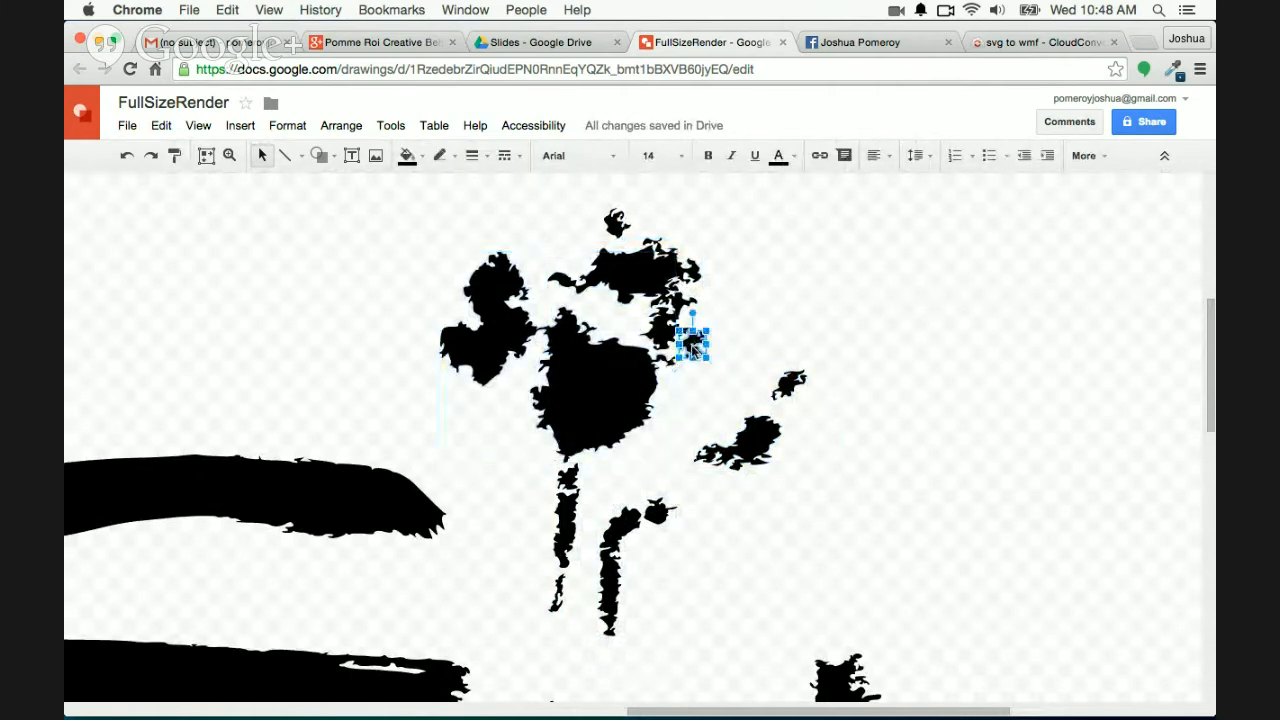
left_click(673, 326, "shift")
left_click(612, 222, "shift")
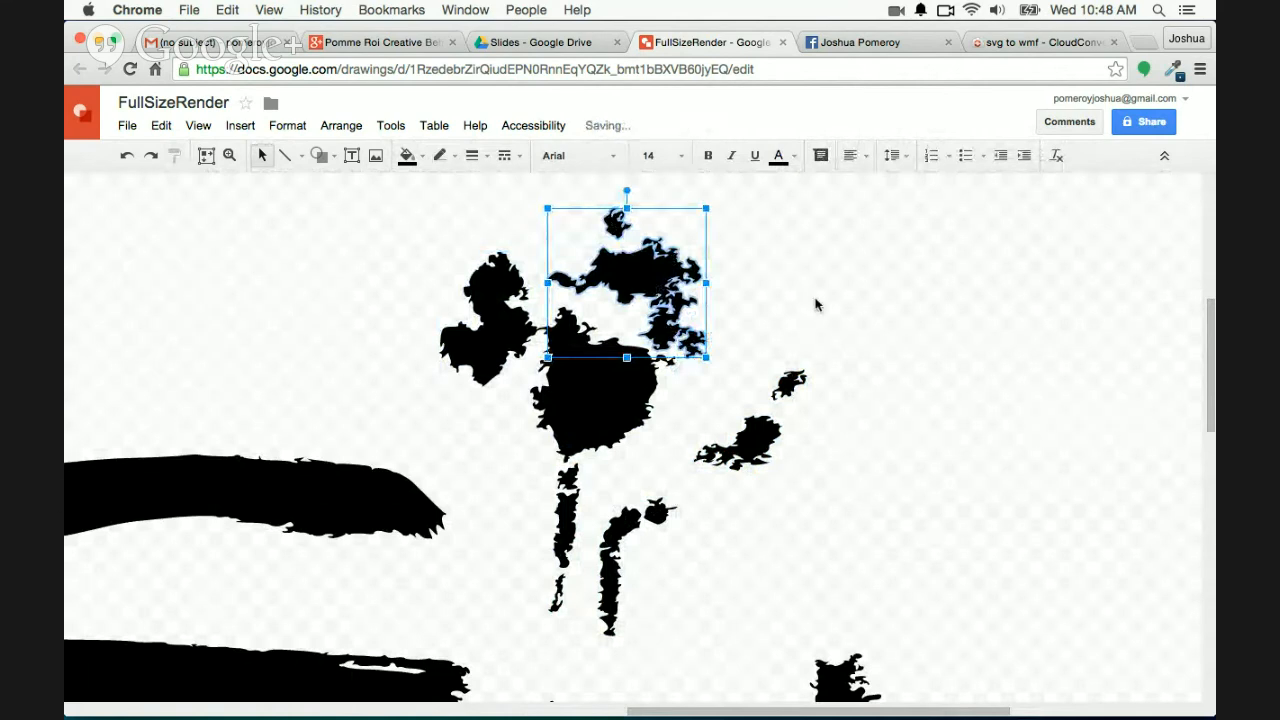
Move the whole splatter cluster off the canvas, beneath the marks already set aside beyond its left edge
left_click(864, 260)
key("super+alt+minus")
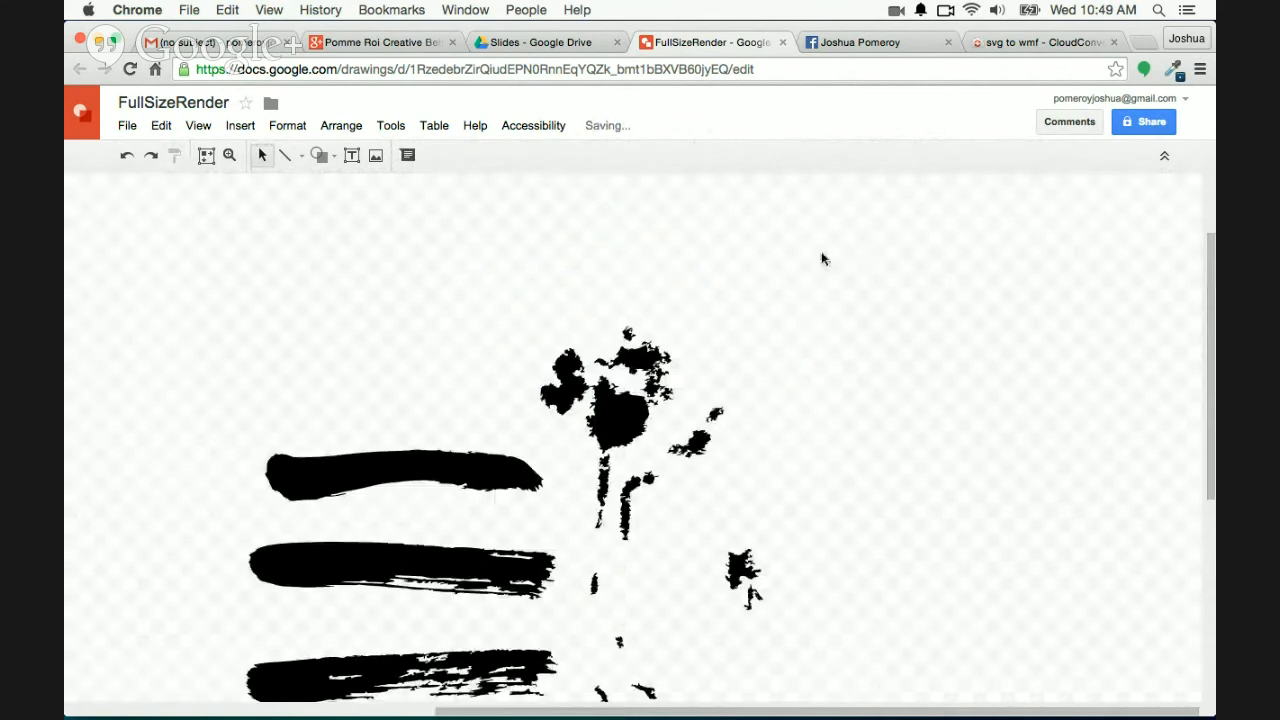
left_click_drag(537, 281, 795, 490)
scroll(505, 468, "left", 10)
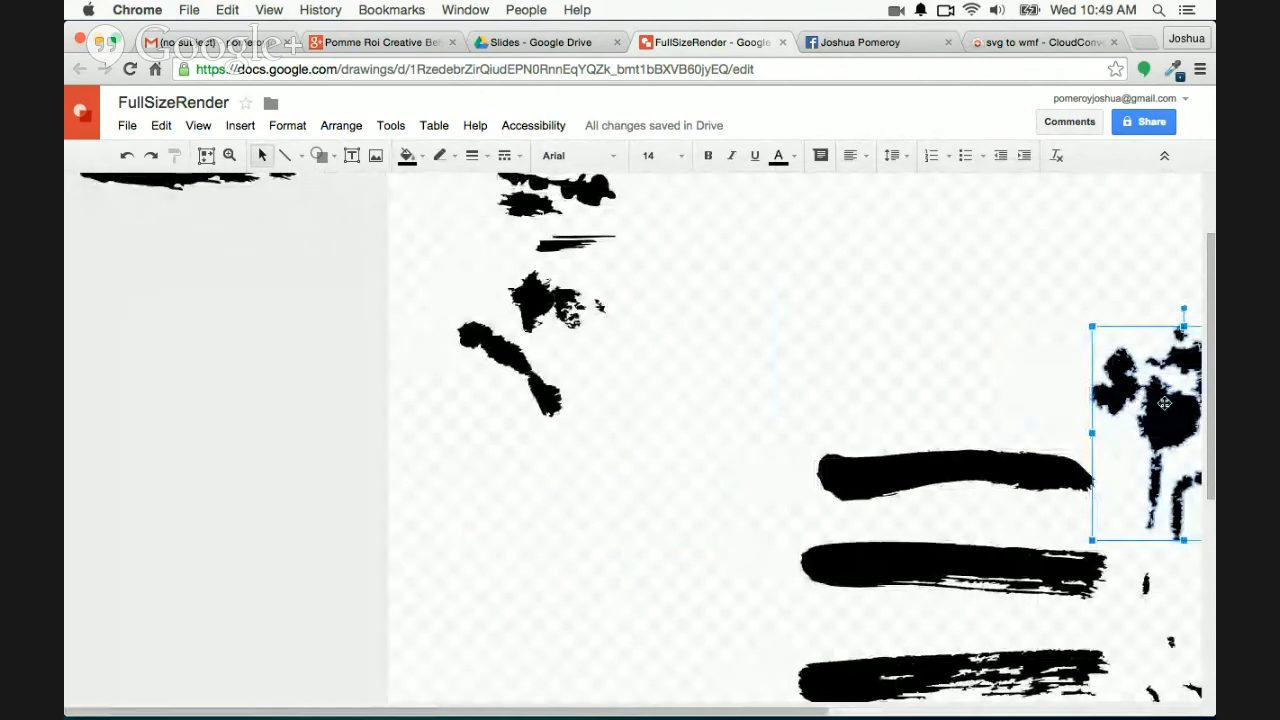
left_click_drag(1163, 404, 246, 311)
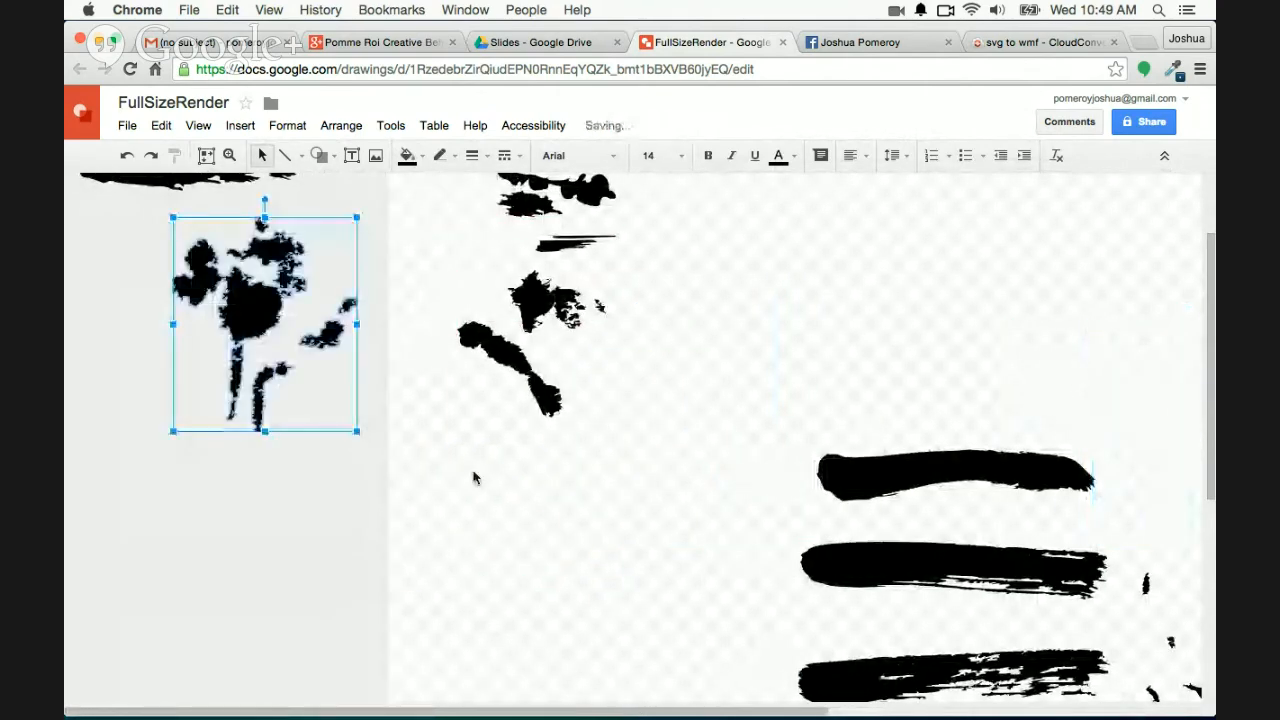
left_click(474, 477)
Delete the small stray specks between the long brush strokes and the remaining splatters
scroll(391, 471, "right", 10)
scroll(546, 433, "down", 1)
scroll(584, 419, "down", 3)
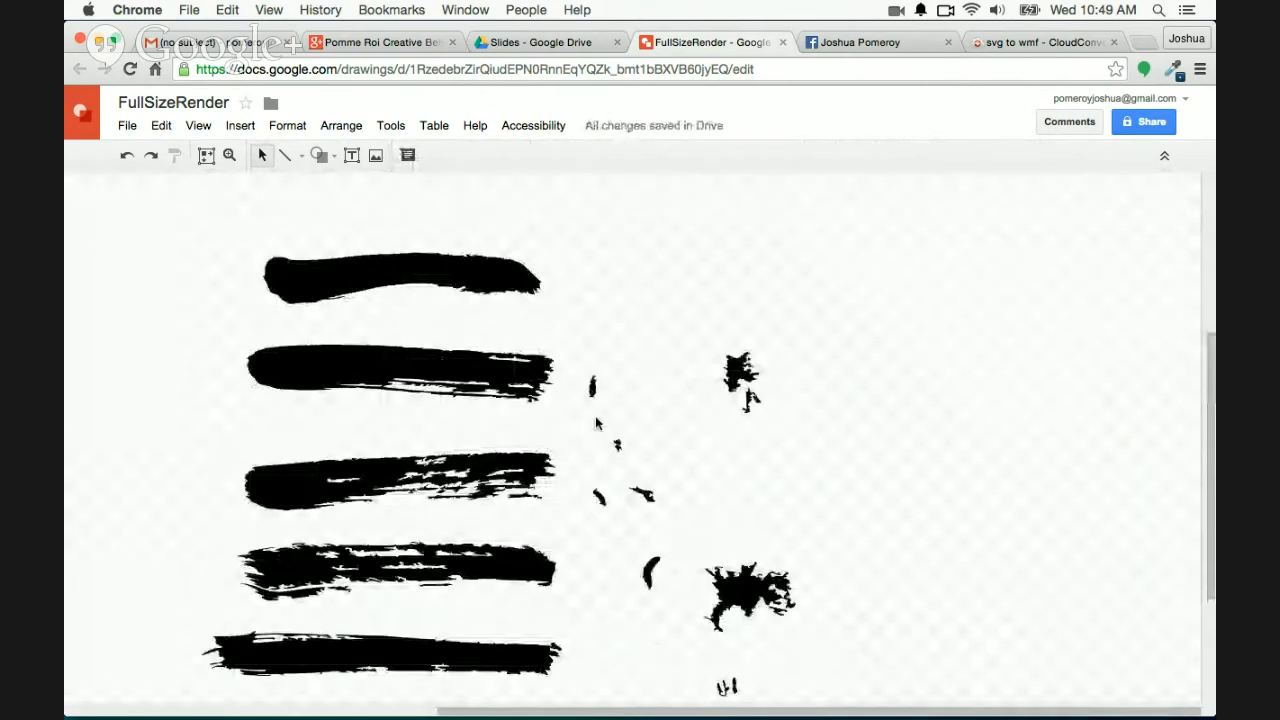
mouse_move(672, 318)
left_mouse_down()
mouse_move(655, 538)
mouse_move(626, 614)
mouse_move(589, 606)
mouse_move(600, 612)
left_mouse_up()
key("Delete")
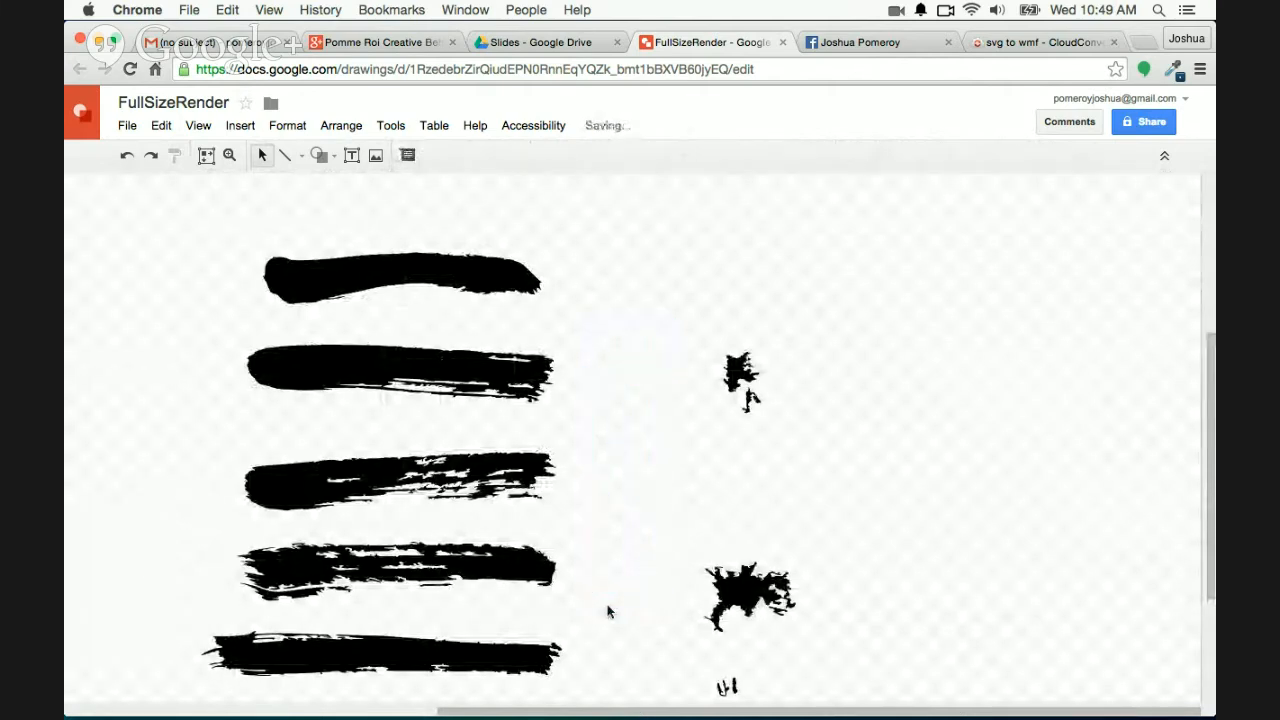
Group the small jagged splatter's two pieces and move it off the canvas beside the splatter cluster
mouse_move(718, 316)
left_mouse_down()
mouse_move(816, 375)
mouse_move(816, 418)
mouse_move(749, 397)
left_mouse_up()
left_click(751, 400)
left_click_drag(809, 336, 690, 422)
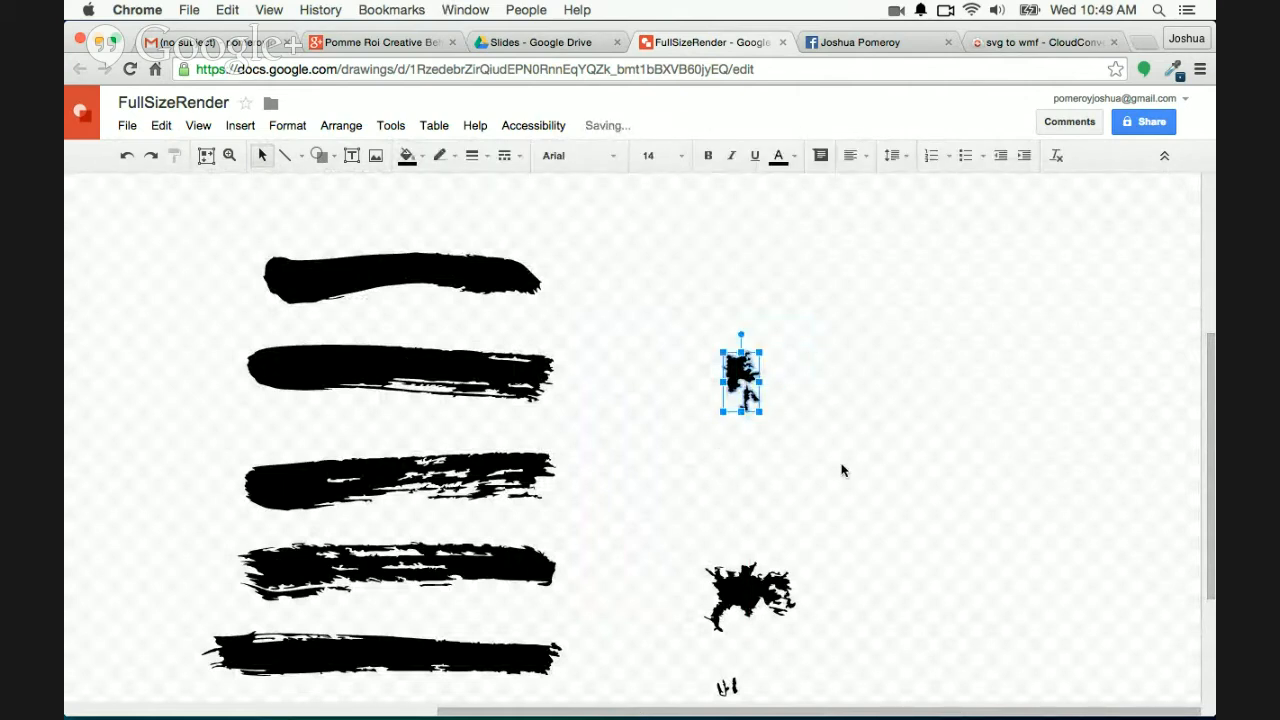
scroll(842, 470, "left", 5)
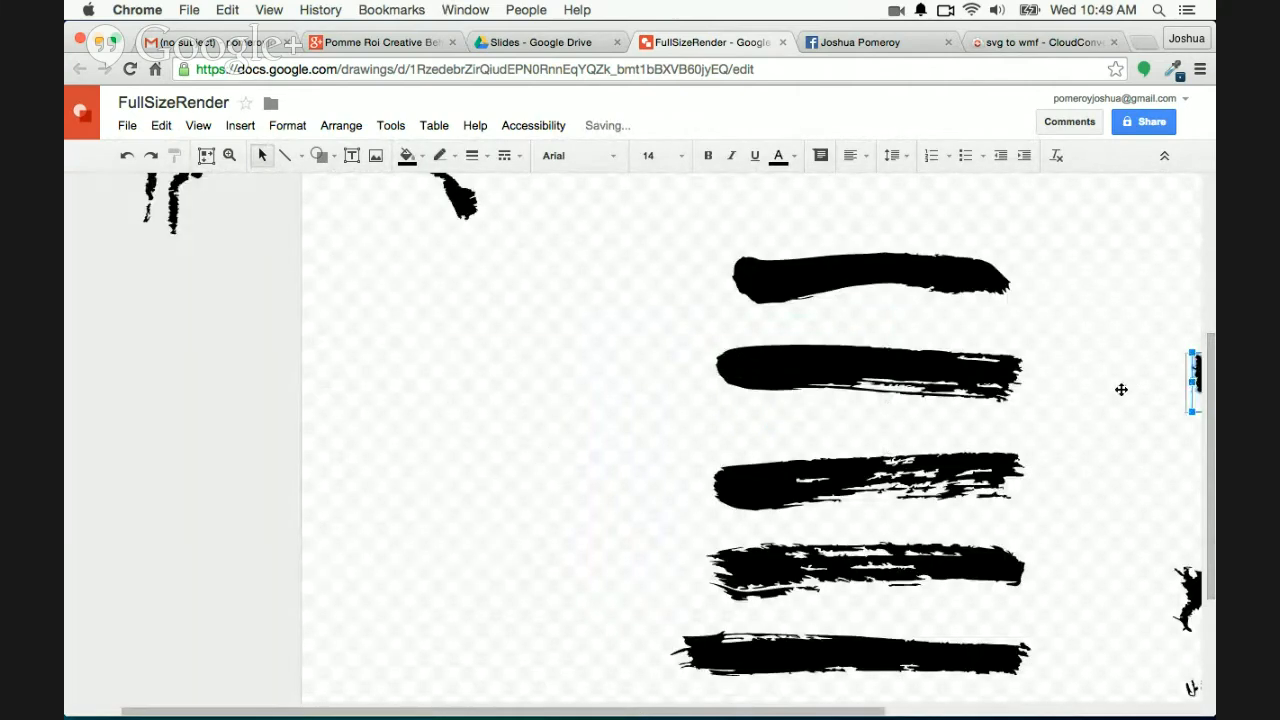
mouse_move(1195, 384)
left_mouse_down()
mouse_move(223, 226)
mouse_move(235, 224)
left_mouse_up()
scroll(678, 394, "right", 5)
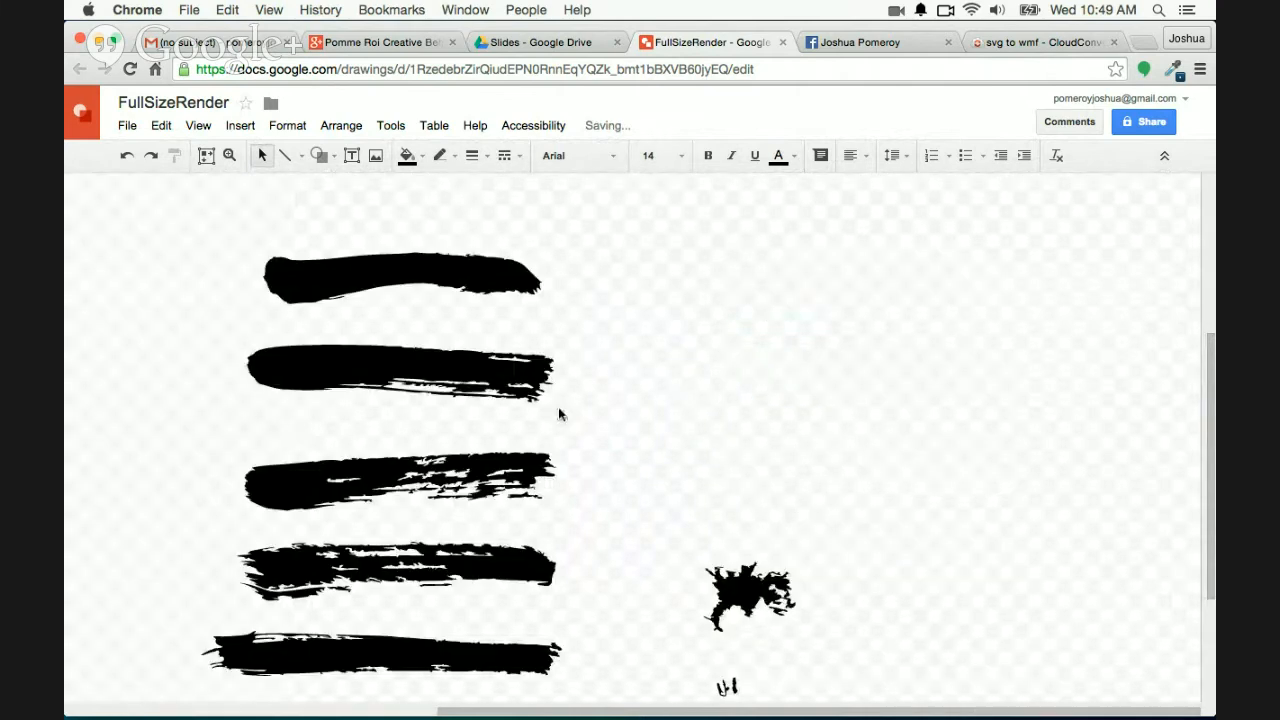
Move the tiny tick marks down against the lowest blot and group them with its pieces
scroll(558, 413, "down", 4)
left_click(734, 487)
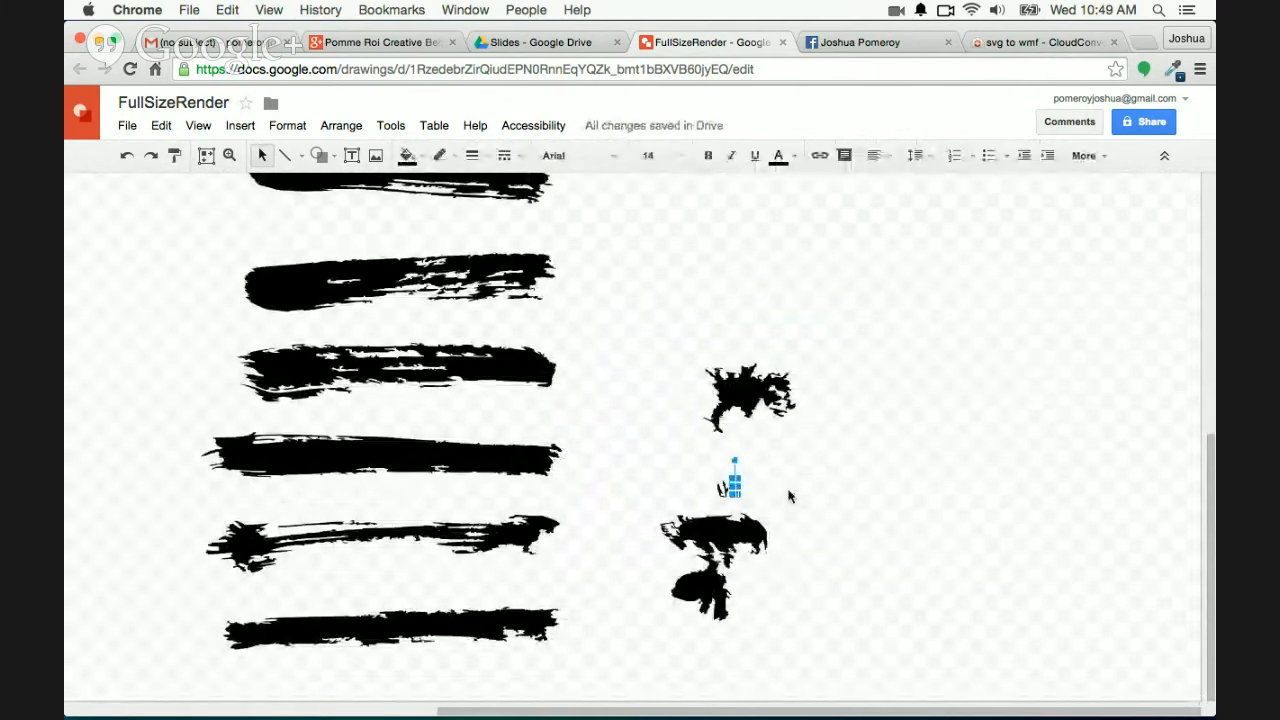
left_click(823, 486)
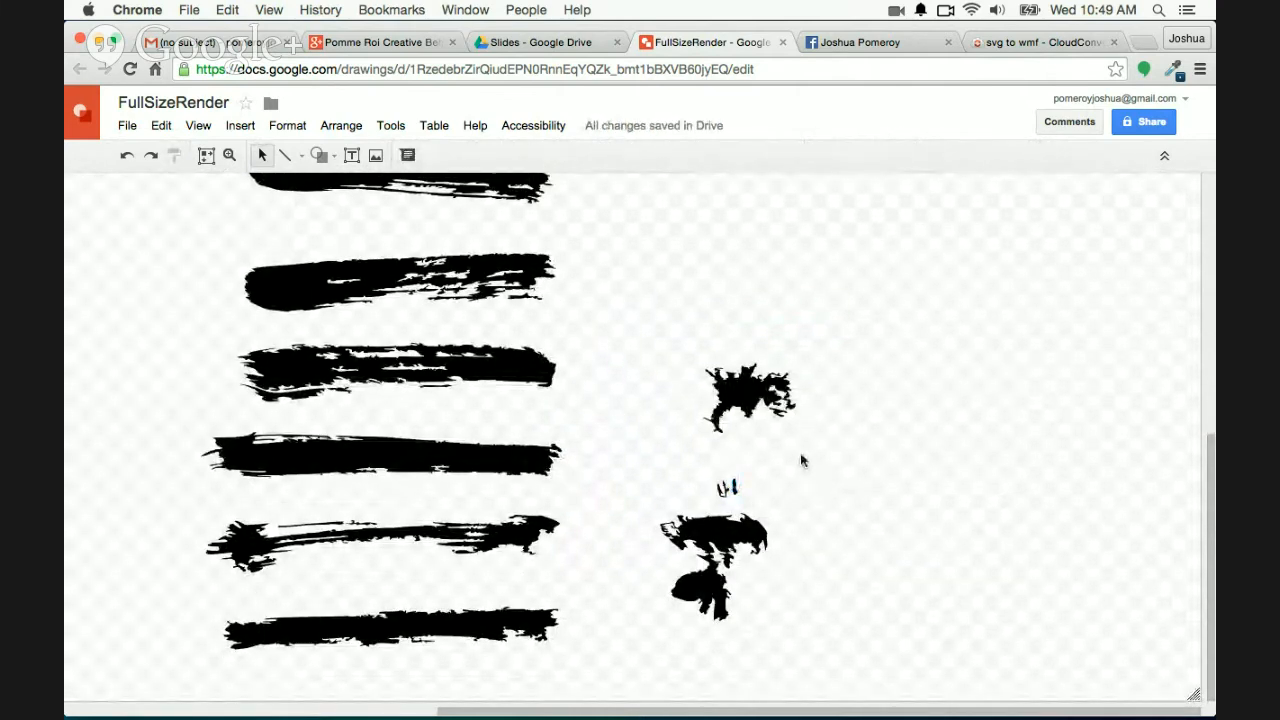
mouse_move(822, 457)
left_mouse_down()
mouse_move(691, 480)
mouse_move(688, 496)
mouse_move(734, 511)
mouse_move(717, 503)
left_mouse_up()
left_click(930, 497)
left_click(746, 503)
left_click(739, 503)
mouse_move(837, 470)
left_mouse_down()
mouse_move(625, 593)
mouse_move(603, 651)
mouse_move(660, 645)
left_mouse_up()
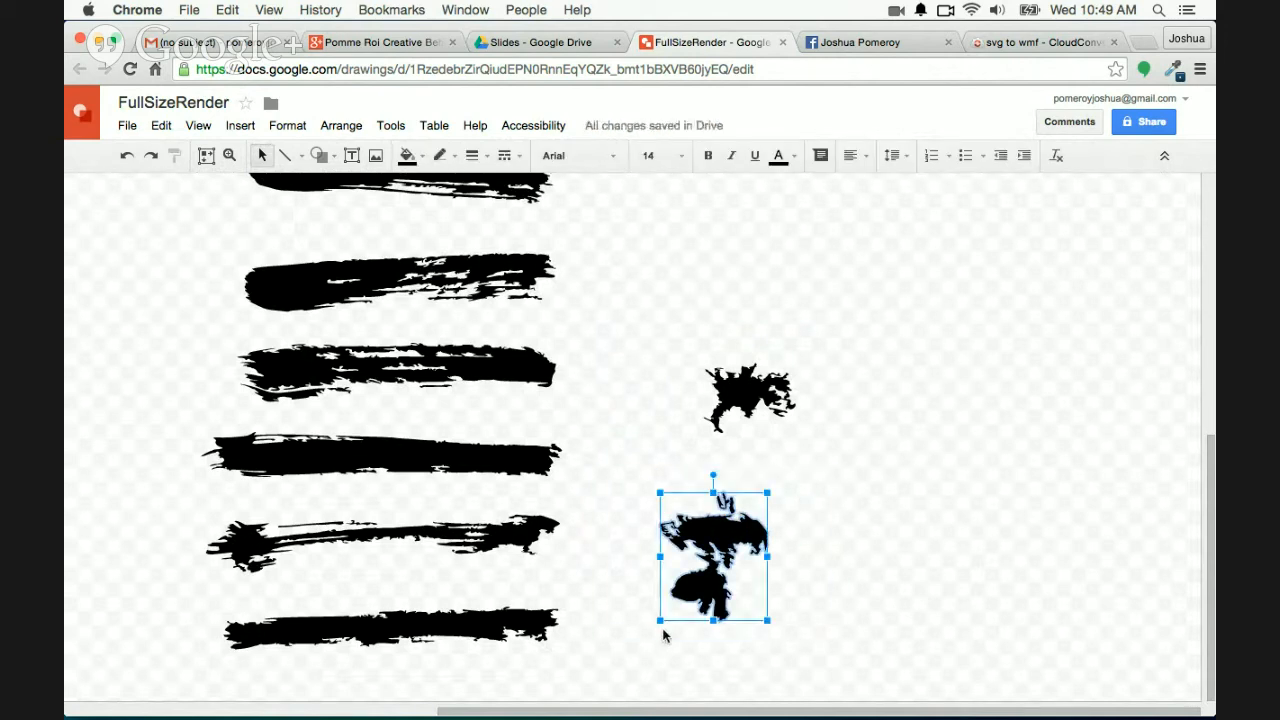
key("super+alt+g")
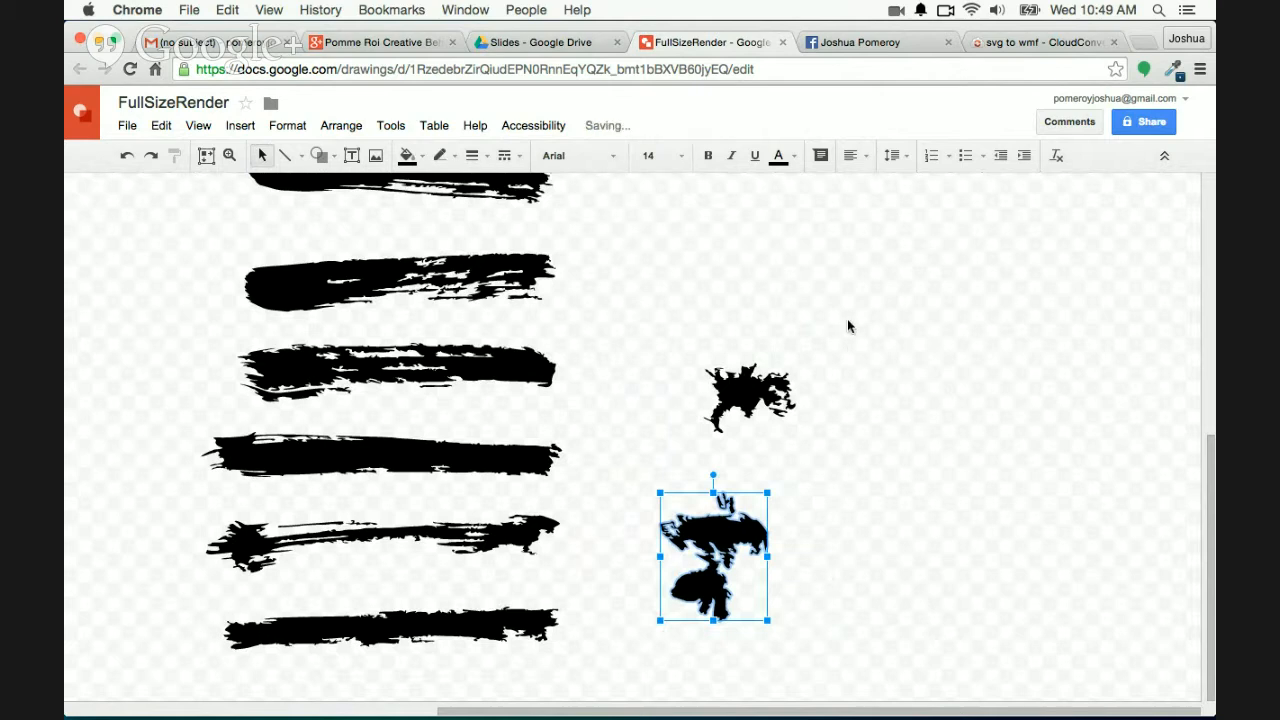
Try moving the spiky splatter above the grouped blot, and undo the move
left_click_drag(847, 320, 696, 440)
left_click(836, 441)
left_click_drag(739, 373, 802, 348)
left_click(950, 413)
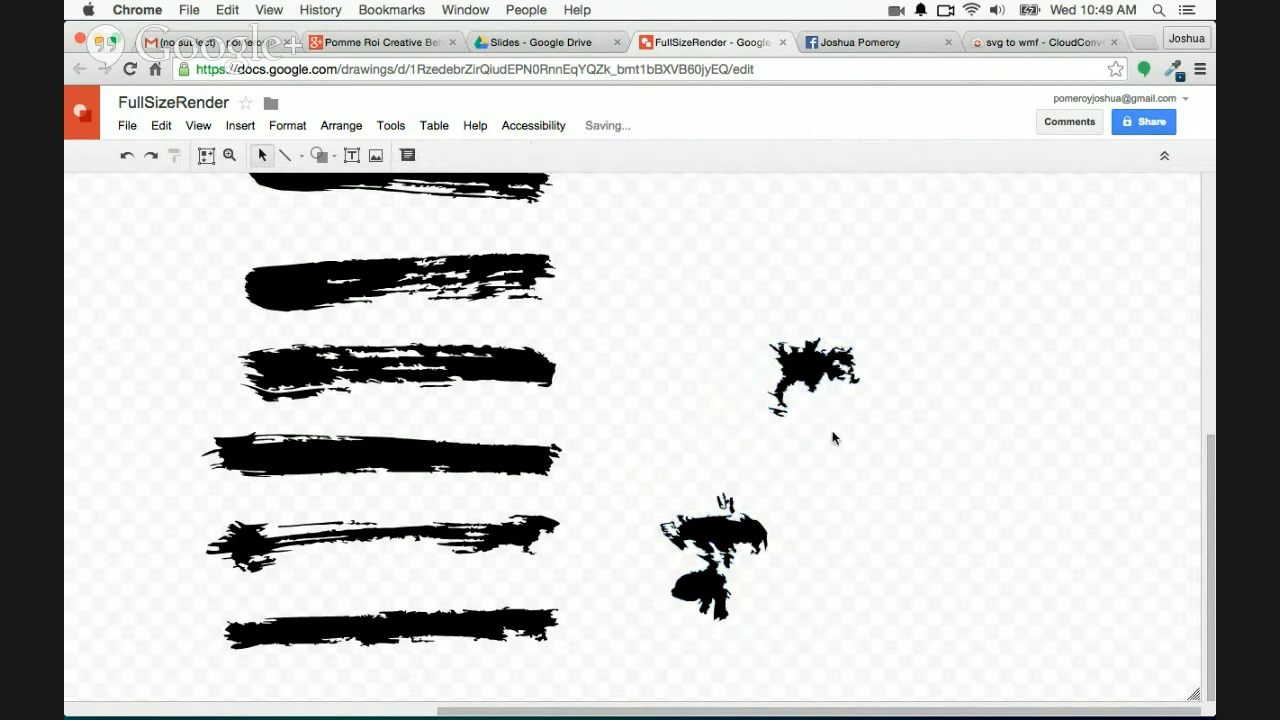
key("super+z")
Group the spiky splatter's pieces, and move it and the grouped blot off the canvas beneath the splatter cluster
mouse_move(897, 323)
left_mouse_down()
mouse_move(694, 443)
mouse_move(706, 461)
left_mouse_up()
left_click(880, 470)
key("super+alt+minus")
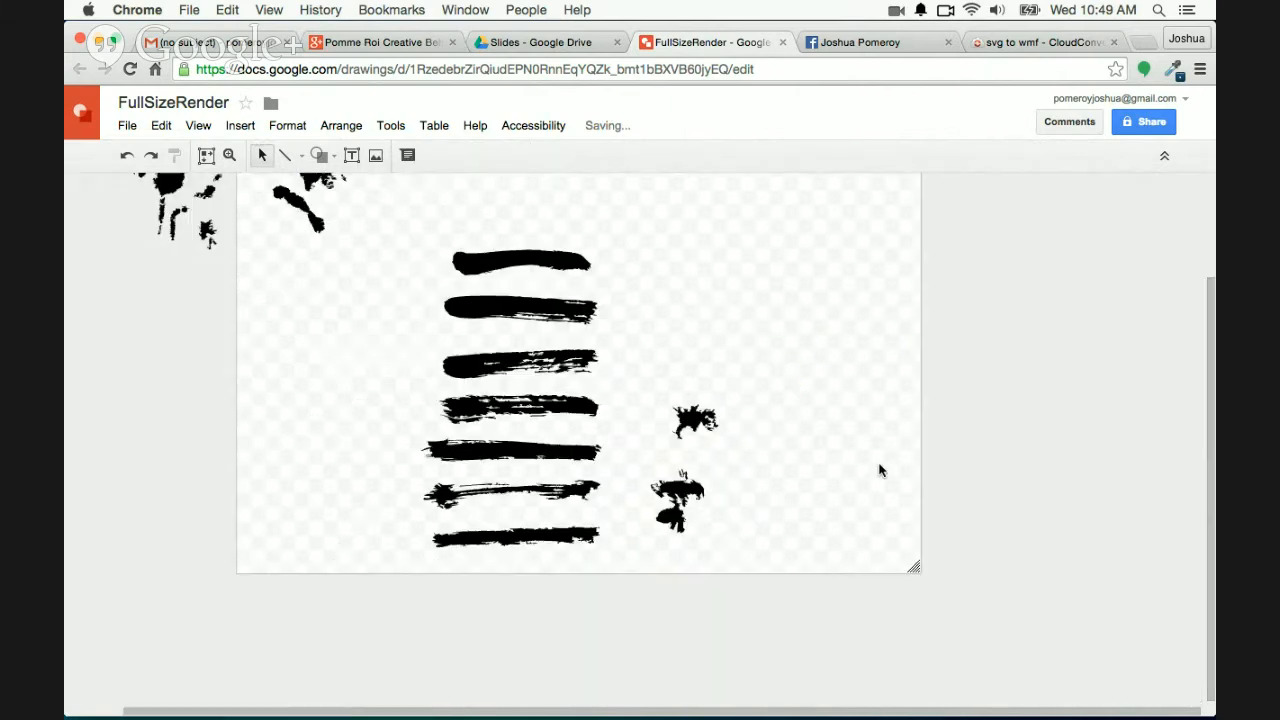
mouse_move(765, 462)
left_mouse_down()
mouse_move(388, 389)
mouse_move(326, 306)
mouse_move(223, 323)
mouse_move(236, 328)
left_mouse_up()
mouse_move(740, 545)
left_mouse_down()
mouse_move(346, 529)
mouse_move(222, 340)
mouse_move(226, 383)
left_mouse_up()
left_click(237, 482)
scroll(237, 484, "up", 2)
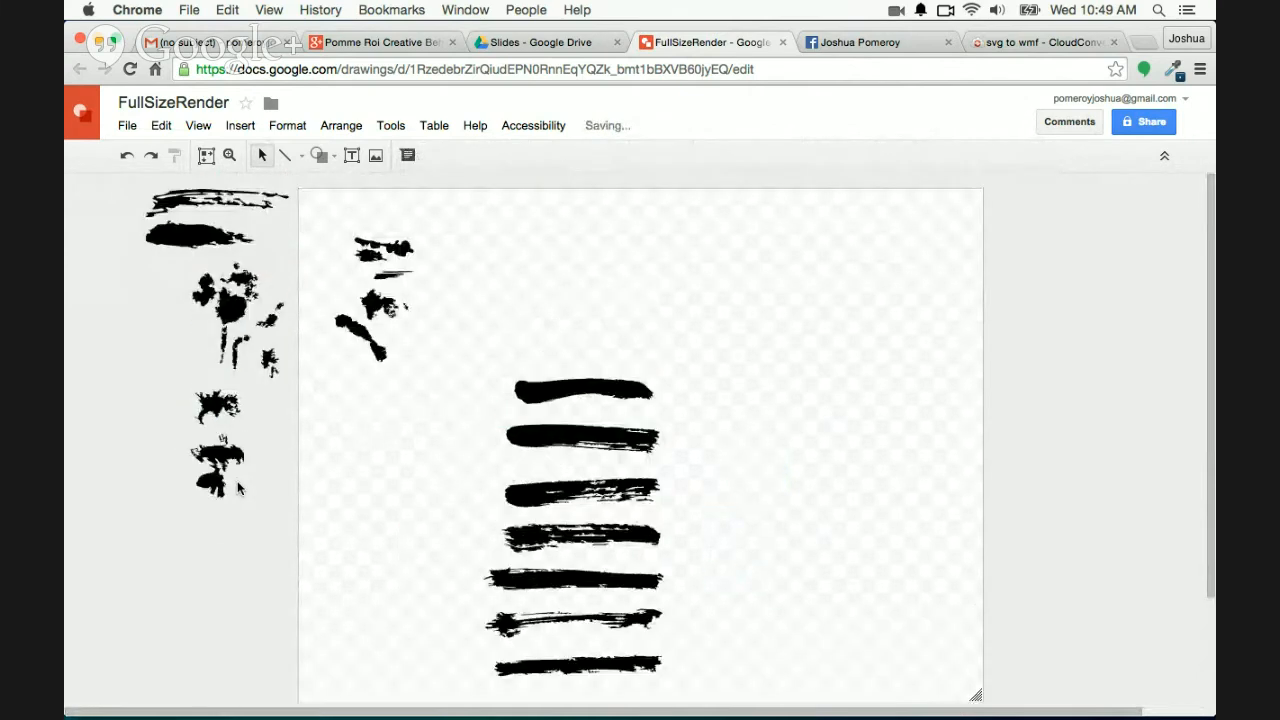
Group all the fragments of the sixth long brush stroke from the top
scroll(480, 506, "down", 3)
left_click(529, 506)
left_click(730, 494)
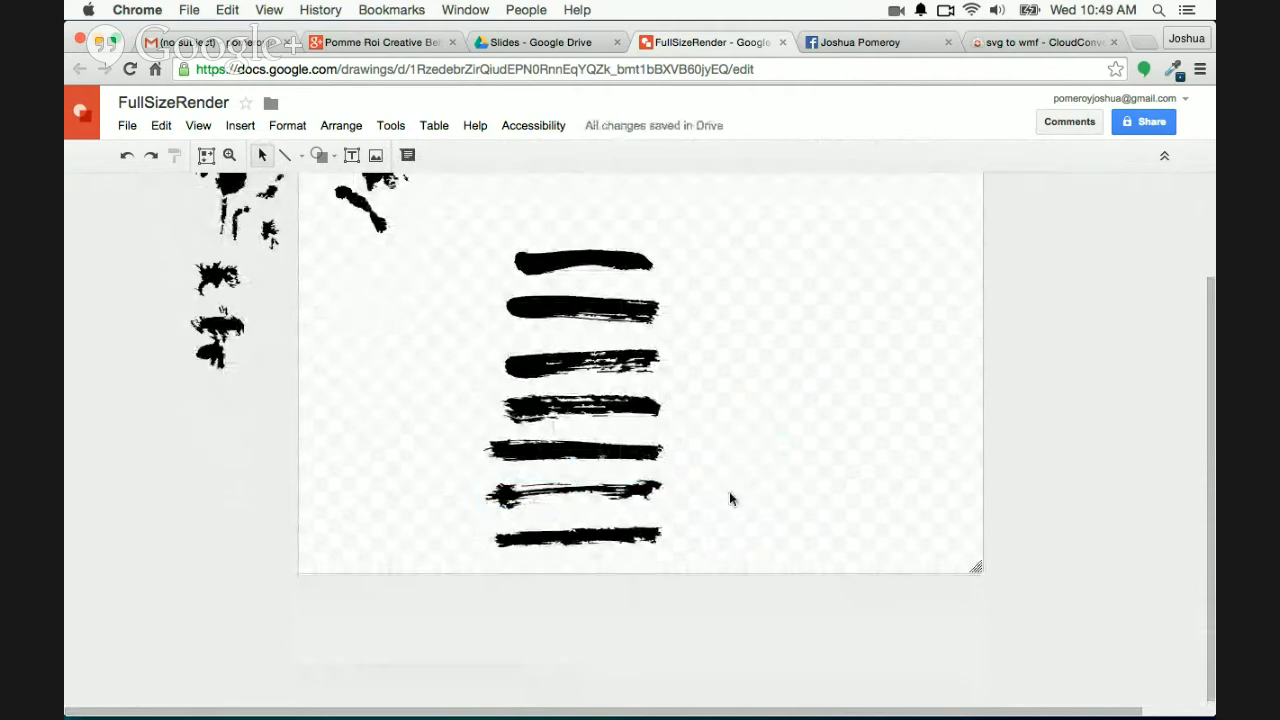
left_click(637, 494)
left_click_drag(741, 504, 447, 484)
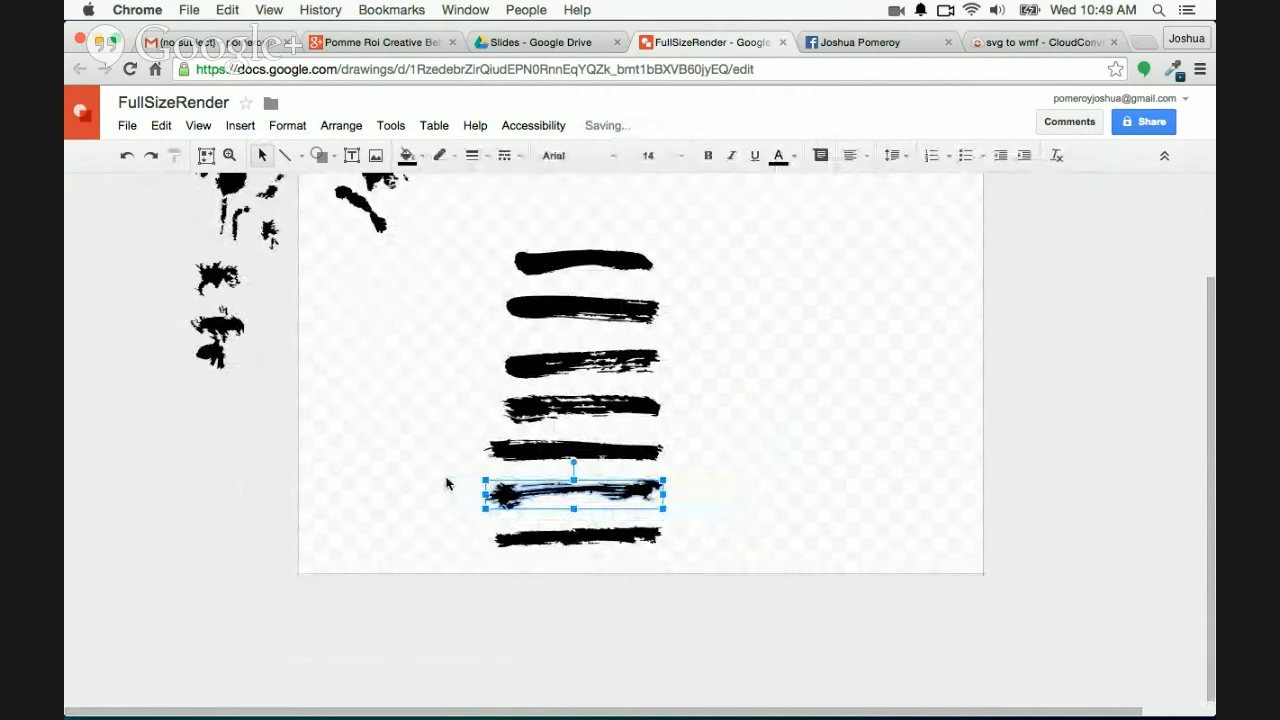
Group all the fragments of the fourth long brush stroke from the top
left_click(603, 412)
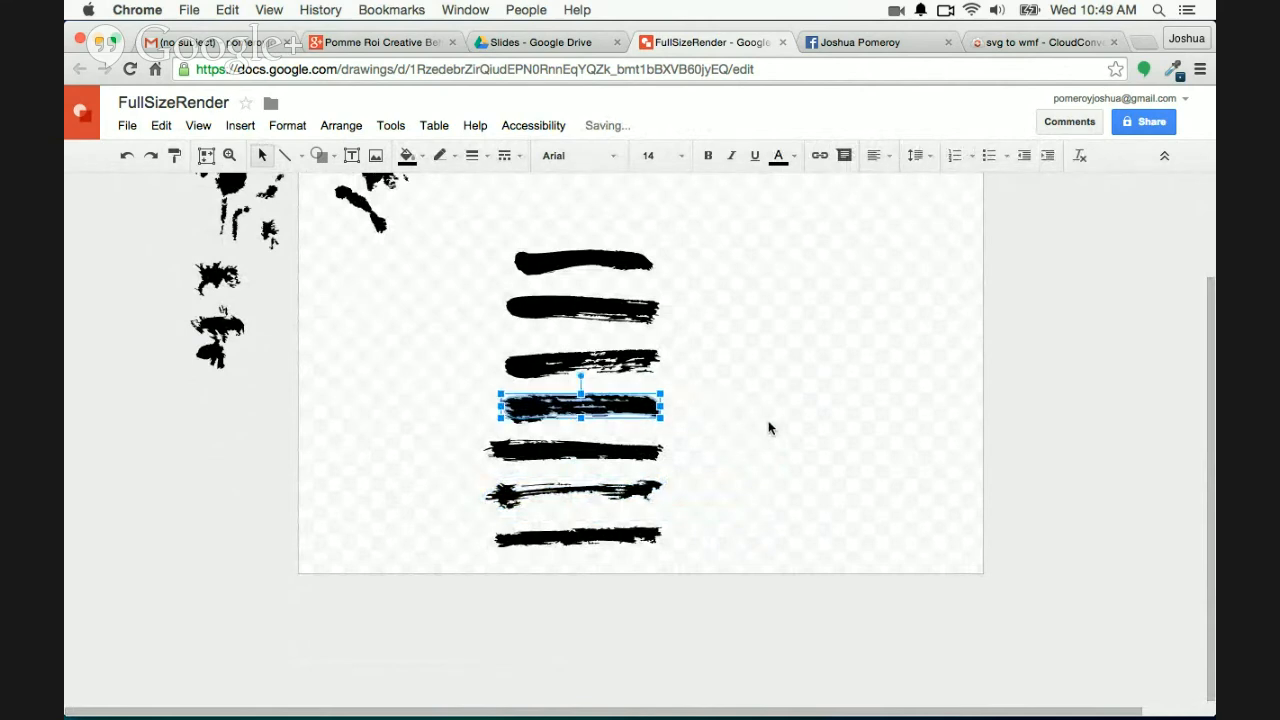
left_click_drag(778, 418, 460, 402)
mouse_move(714, 423)
left_mouse_down()
mouse_move(500, 408)
mouse_move(469, 393)
left_mouse_up()
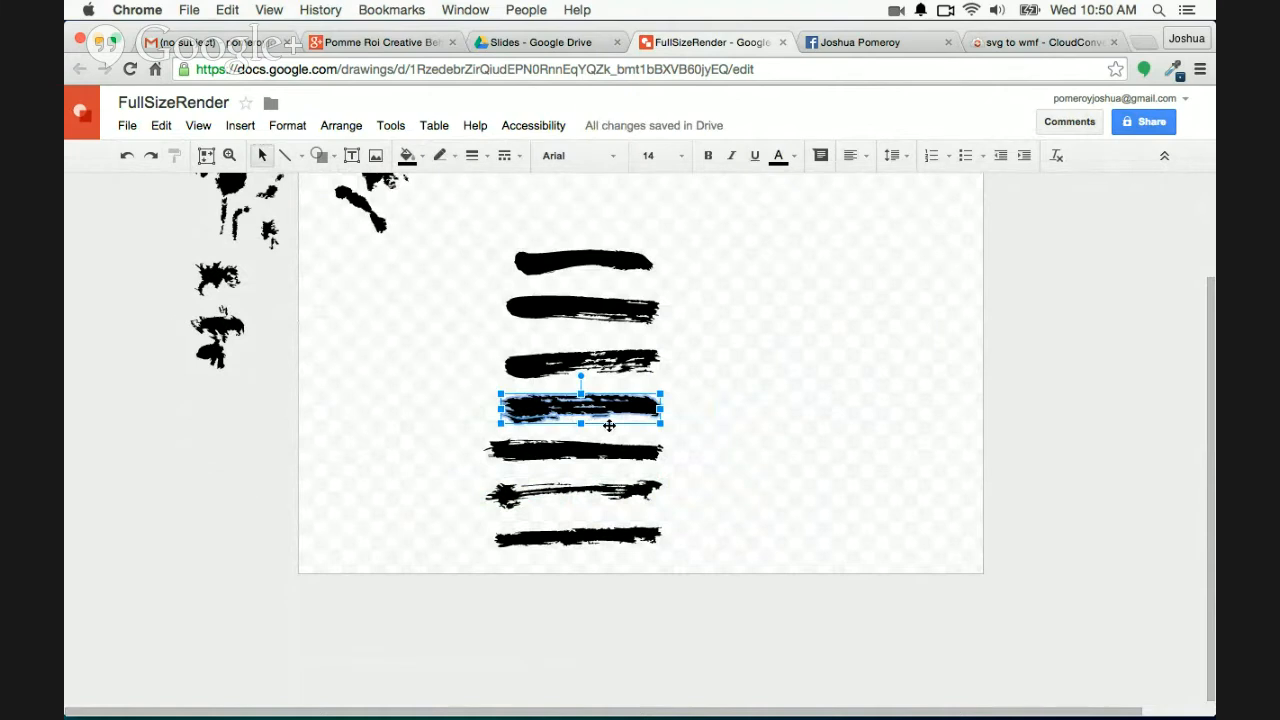
key("alt+super+g")
Try moving the fifth, seventh, second and third long brush strokes one by one, undoing each move
left_click(661, 463)
left_click_drag(590, 452, 772, 452)
key("super+z")
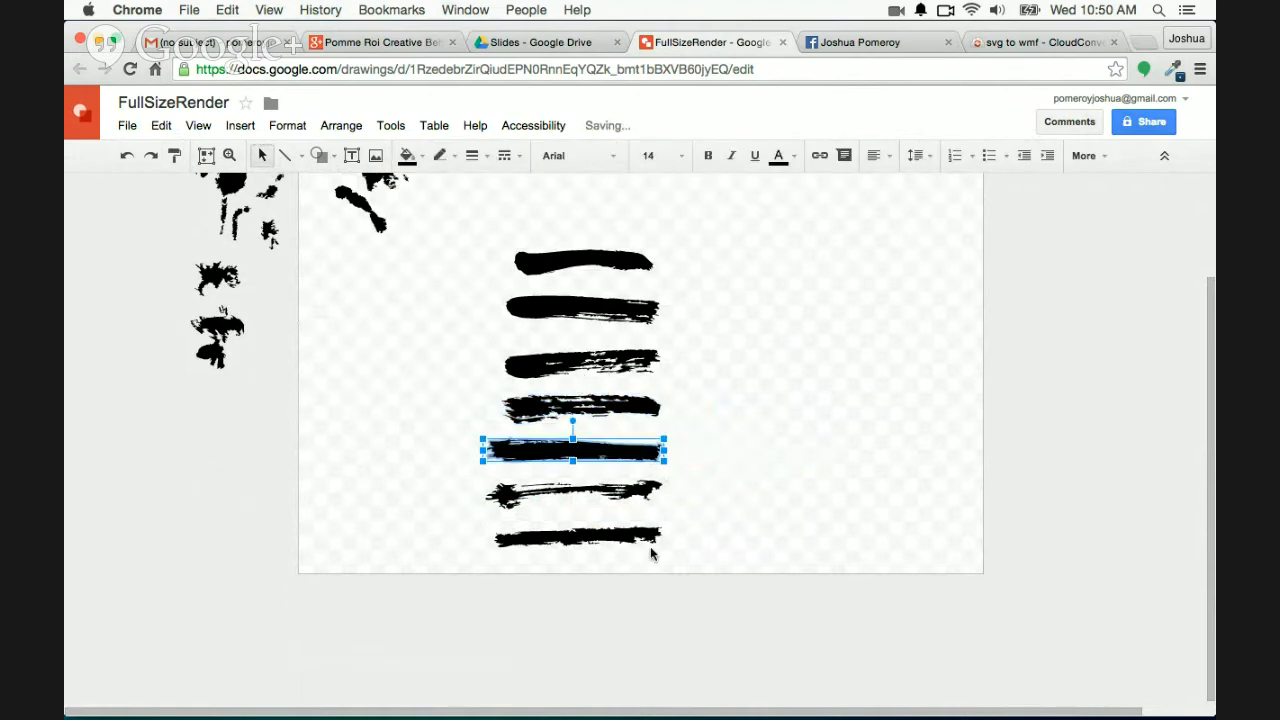
left_click_drag(602, 538, 668, 587)
key("super+z")
left_click_drag(611, 312, 674, 314)
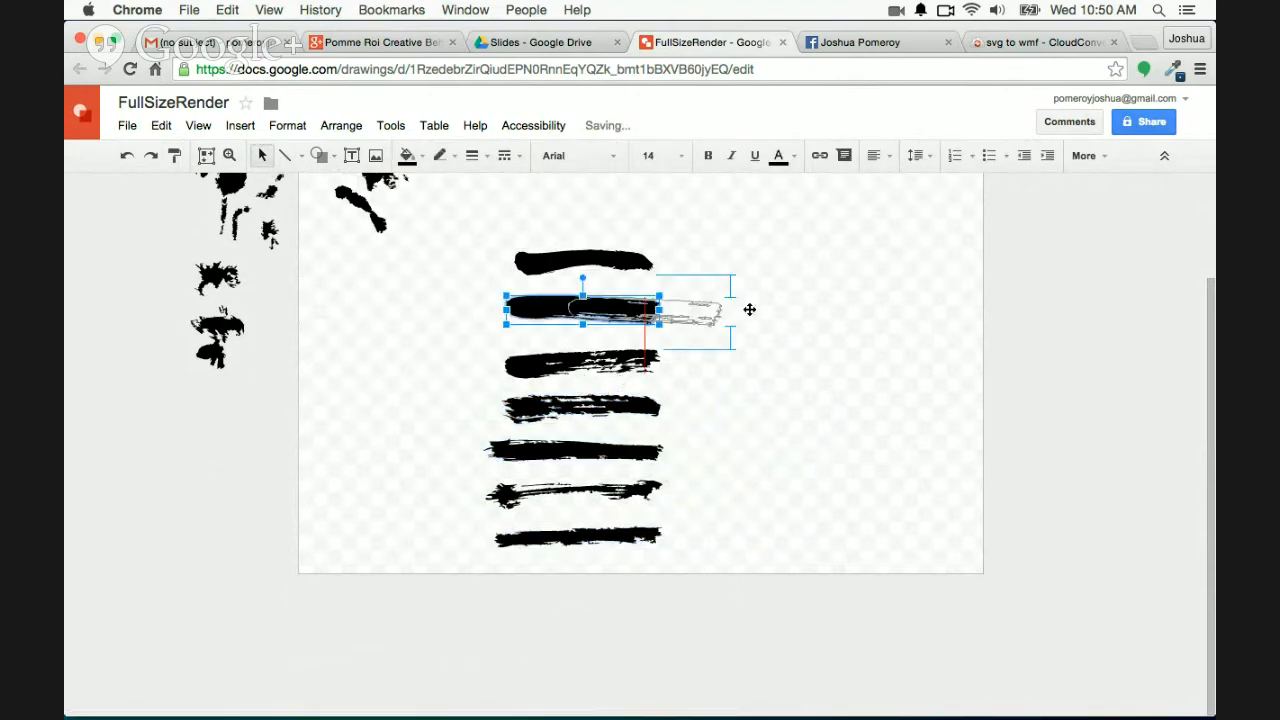
key("super+z")
left_click_drag(603, 362, 835, 362)
key("super+z")
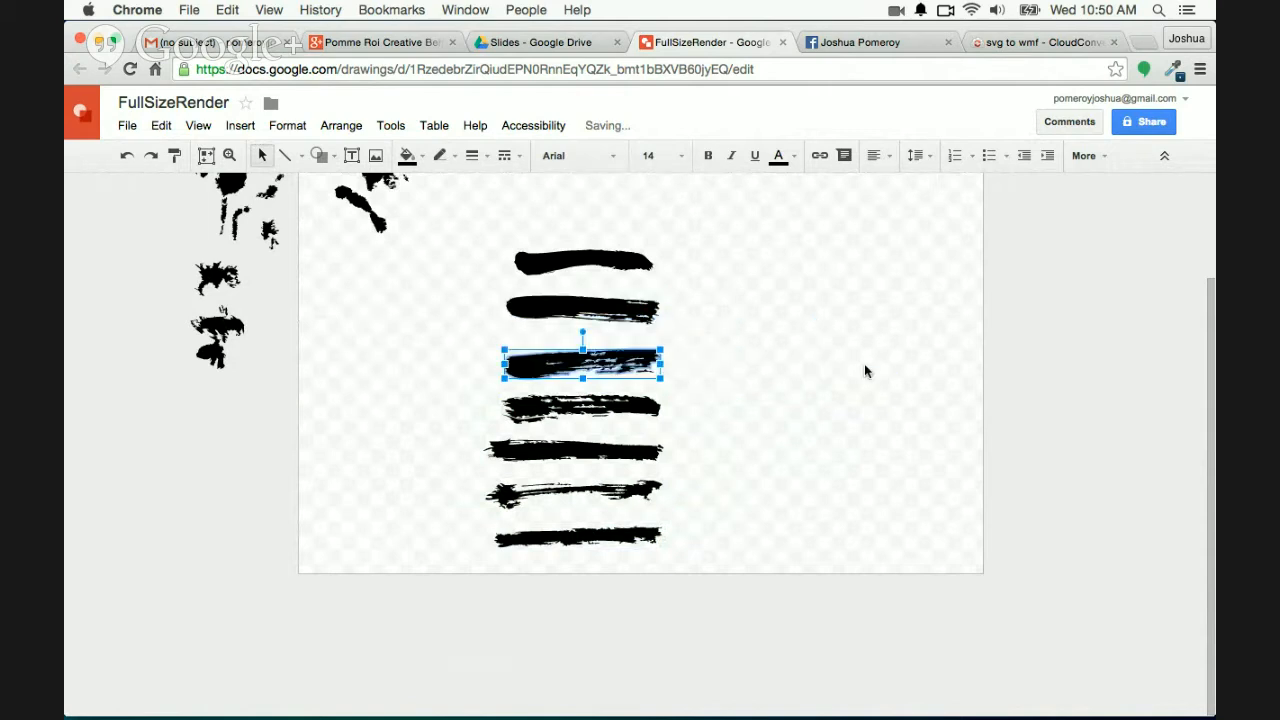
Group the fragments of the third long brush stroke, and try moving the topmost stroke and undo that move
left_click_drag(740, 383, 470, 350)
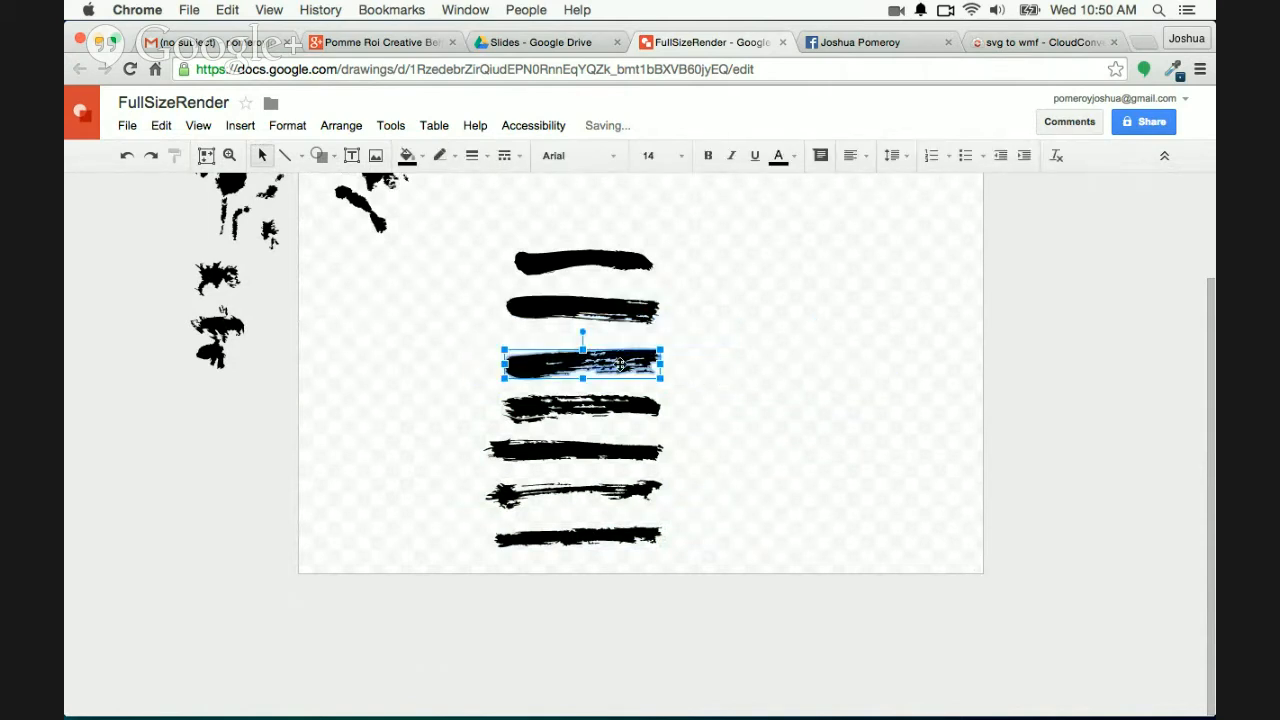
left_click_drag(631, 283, 766, 280)
key("super+z")
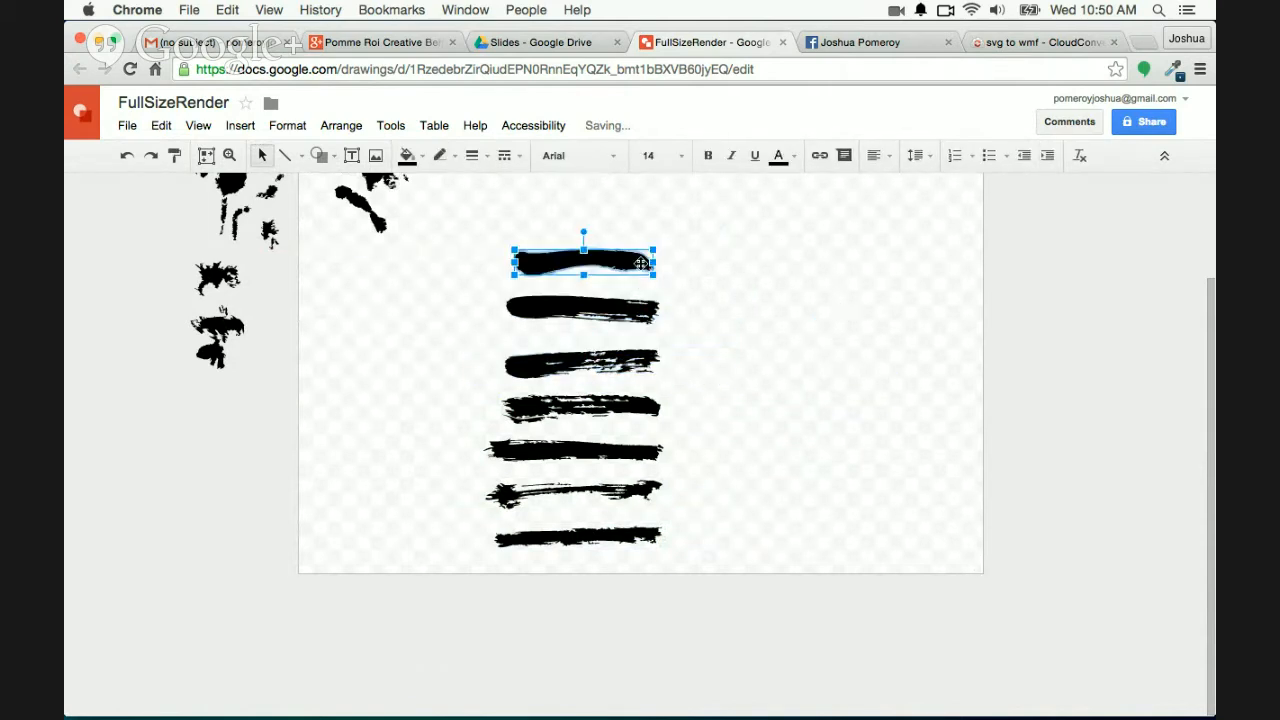
Try moving all seven long brush strokes apart across the canvas, and undo the moves
left_click_drag(638, 262, 866, 242)
left_click_drag(583, 308, 701, 318)
left_click_drag(582, 363, 839, 372)
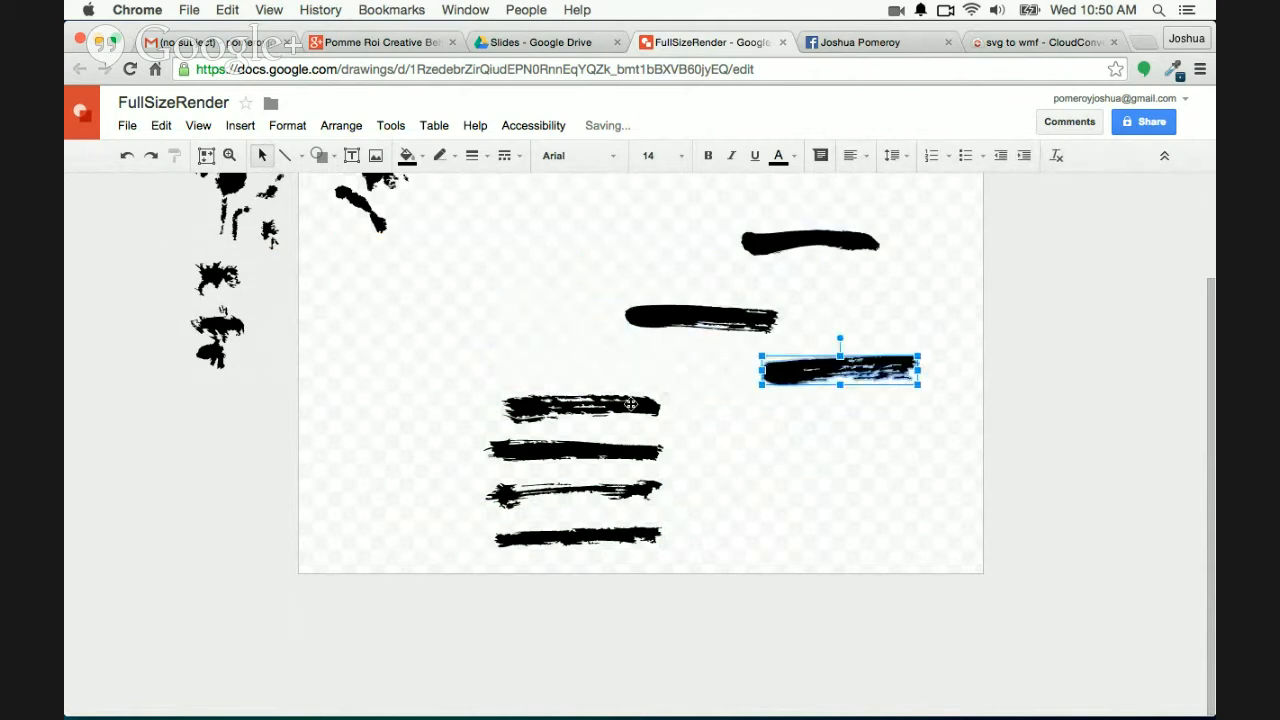
left_click_drag(537, 414, 742, 465)
left_click_drag(624, 452, 917, 587)
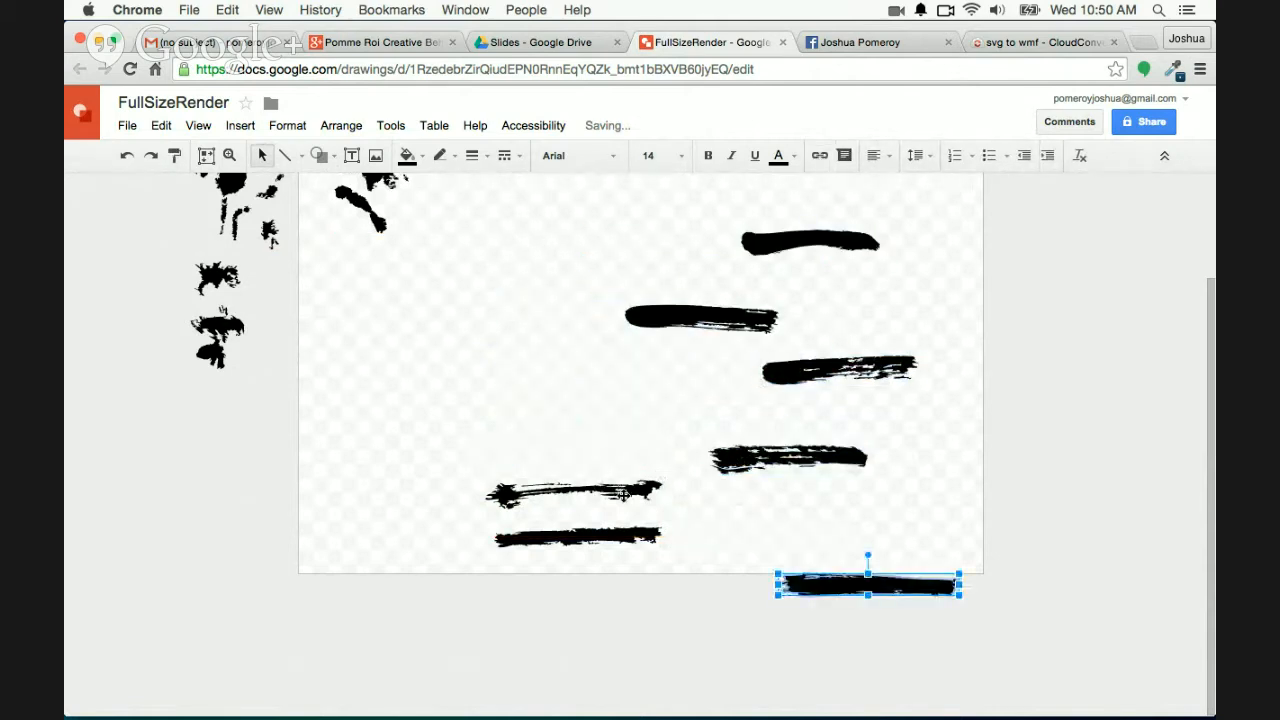
left_click_drag(623, 494, 860, 529)
left_click_drag(634, 536, 664, 610)
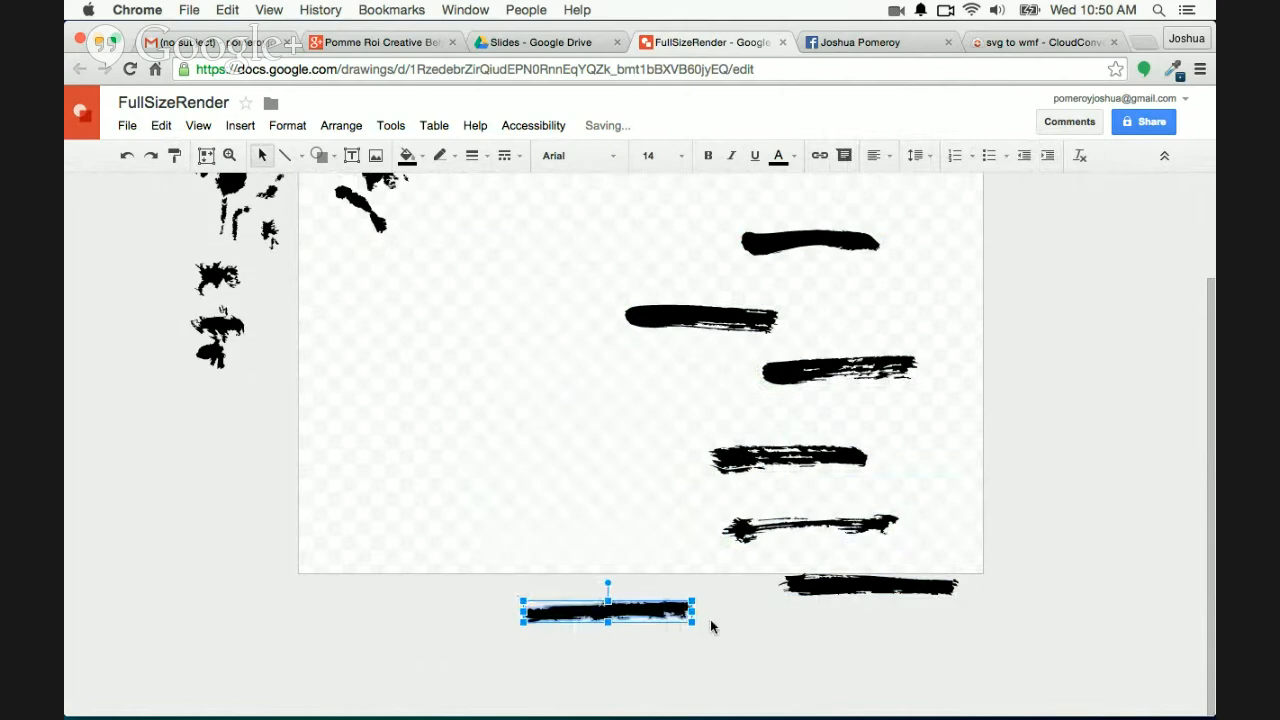
key("super+z")
key("super+z")
key("super+z")
key("super+z")
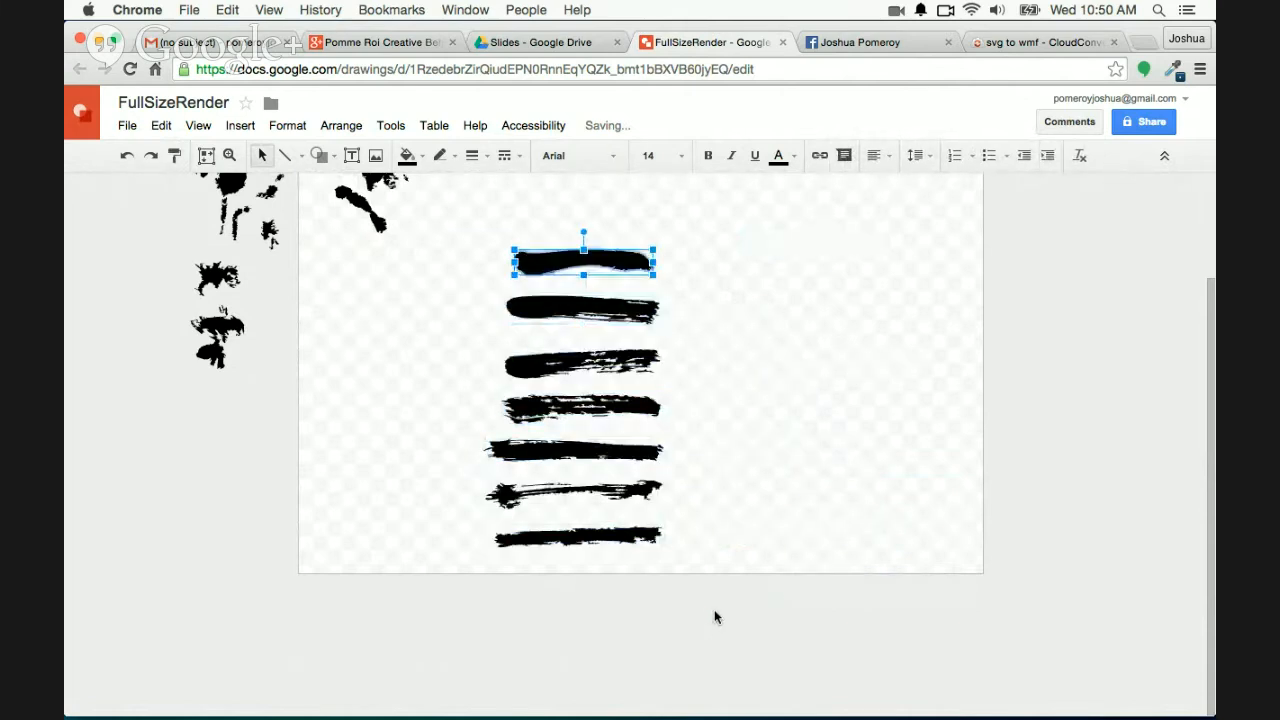
Move all seven long brush strokes together to the right side of the canvas and enlarge them to nearly its full height
left_click_drag(731, 606, 548, 244)
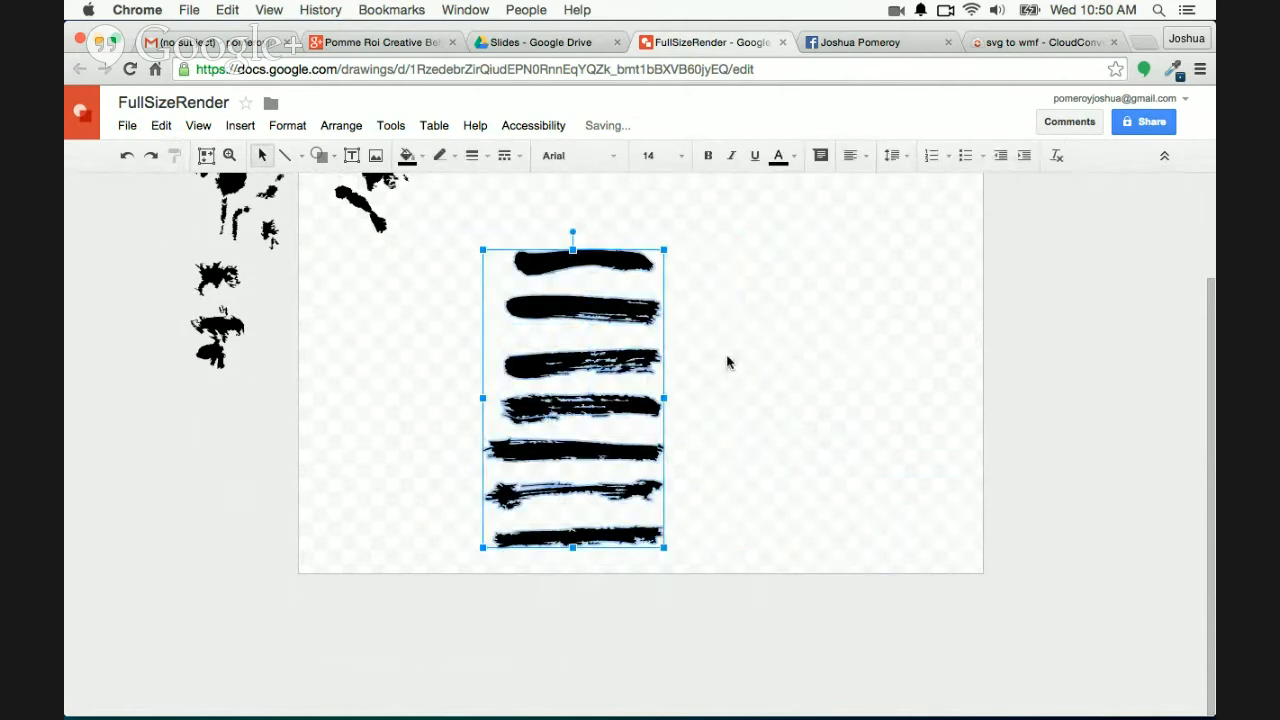
scroll(728, 361, "up", 3)
scroll(740, 371, "down", 2)
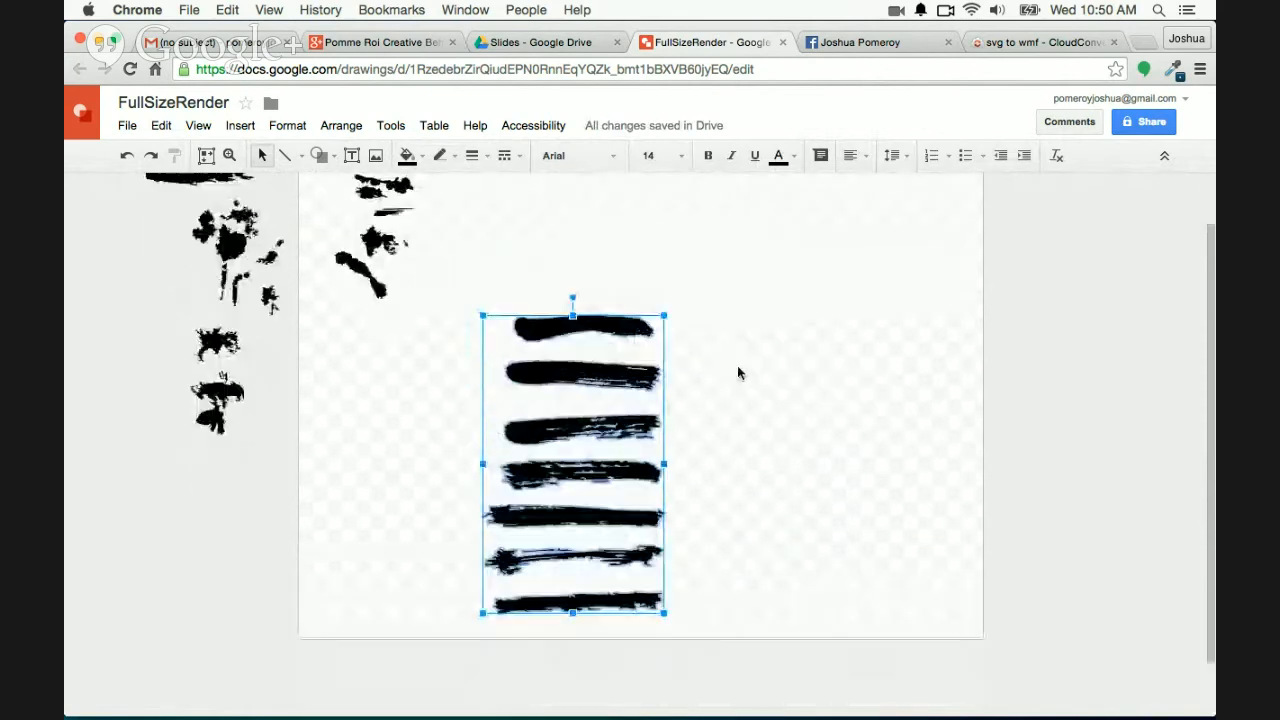
mouse_move(626, 322)
left_mouse_down()
mouse_move(911, 294)
mouse_move(931, 229)
mouse_move(926, 246)
mouse_move(988, 291)
left_mouse_up()
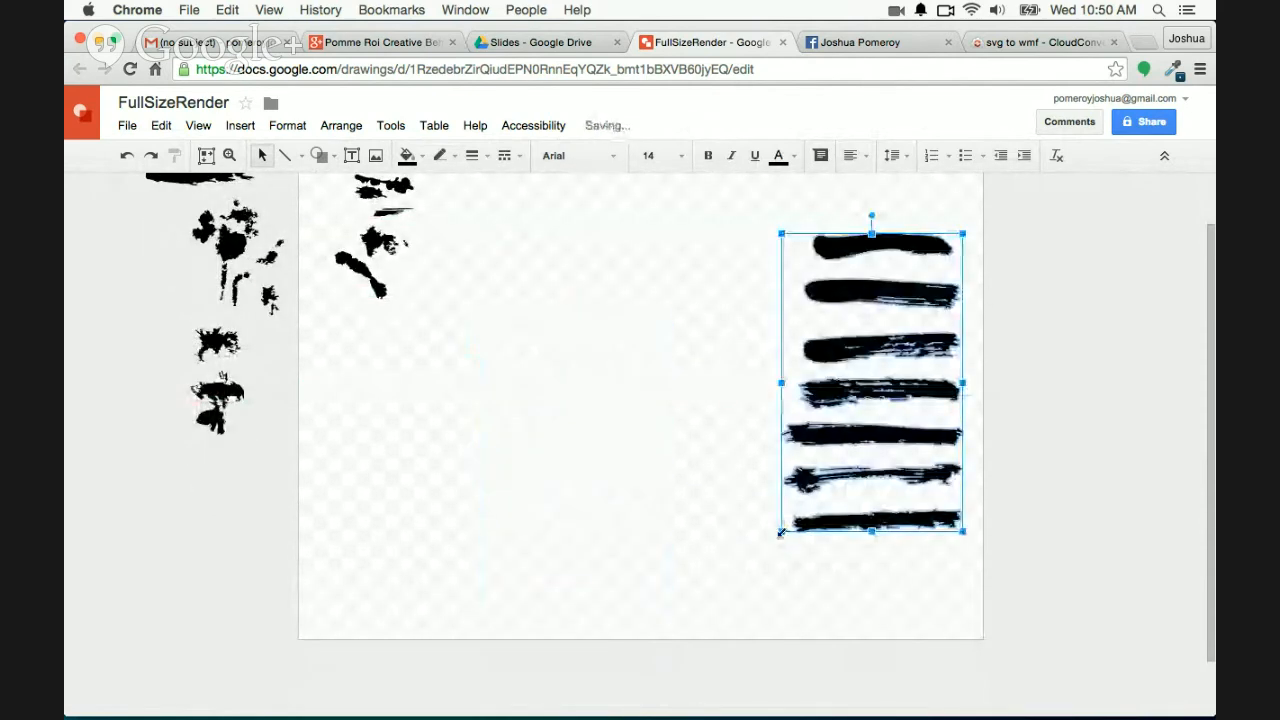
mouse_move(781, 532)
left_mouse_down()
mouse_move(720, 603)
mouse_move(722, 625)
left_mouse_up()
scroll(727, 338, "up", 1)
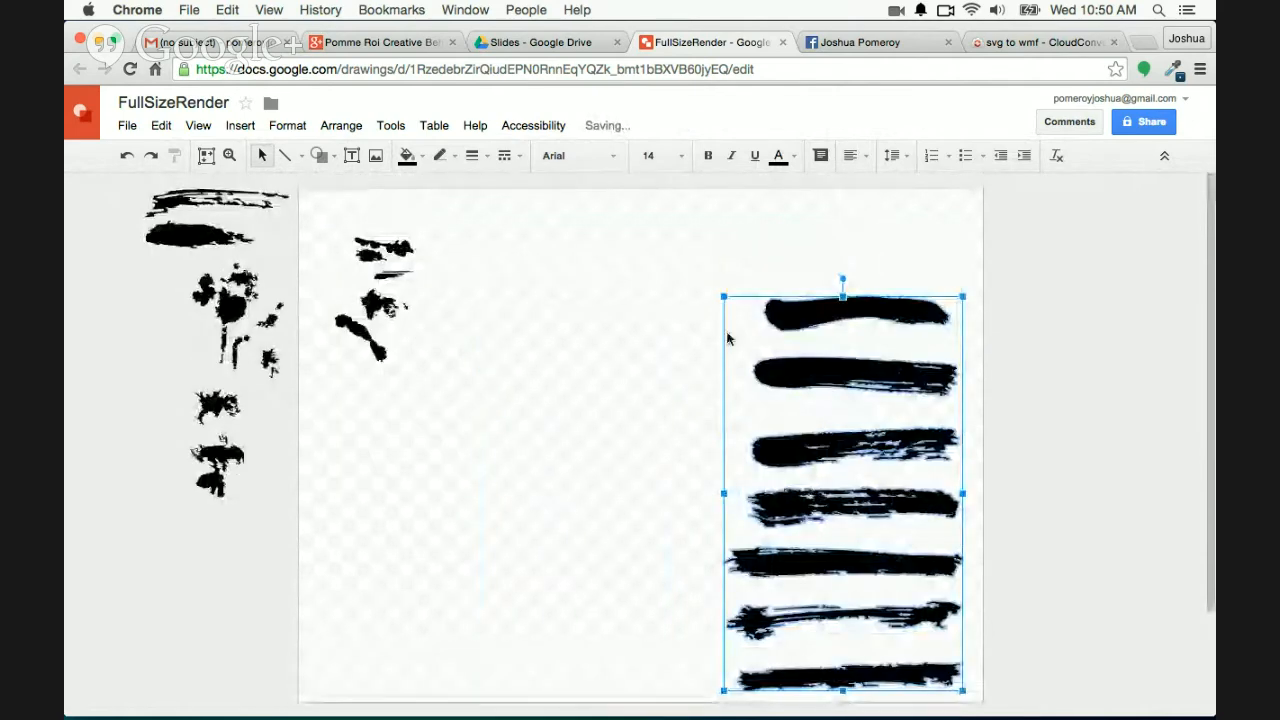
left_click_drag(724, 296, 671, 211)
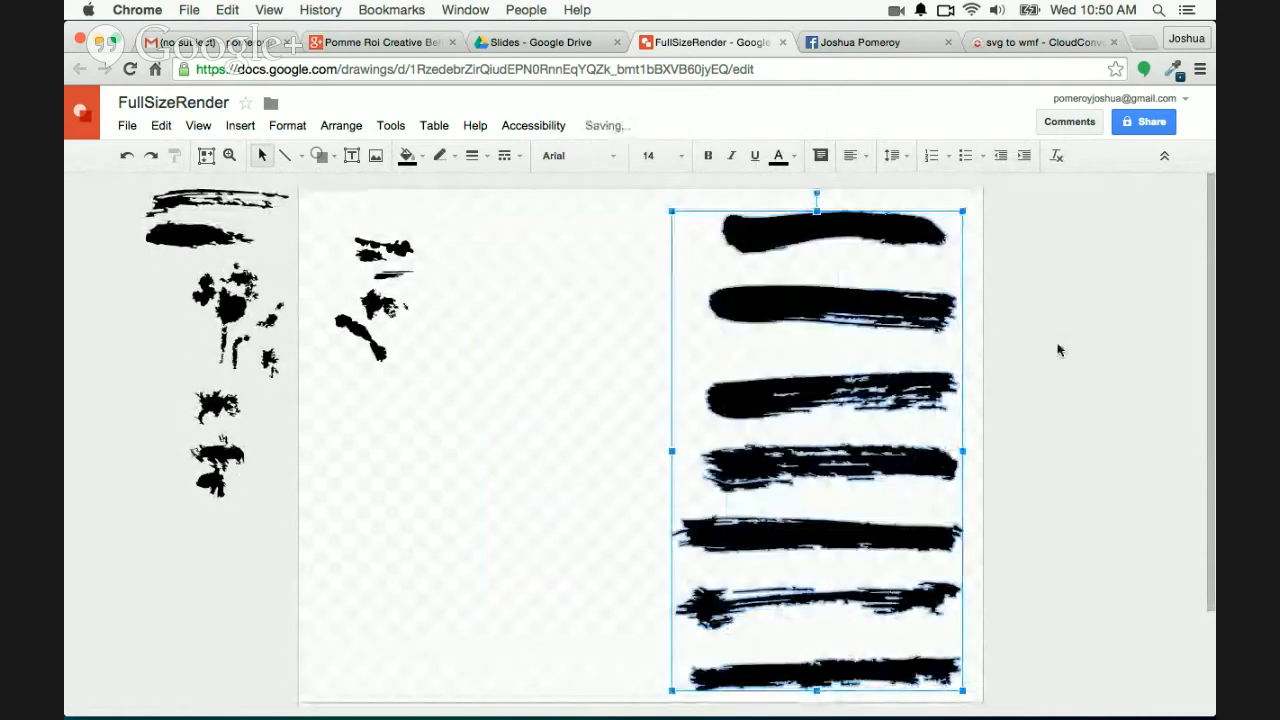
left_click(1059, 349)
key("super+alt+minus")
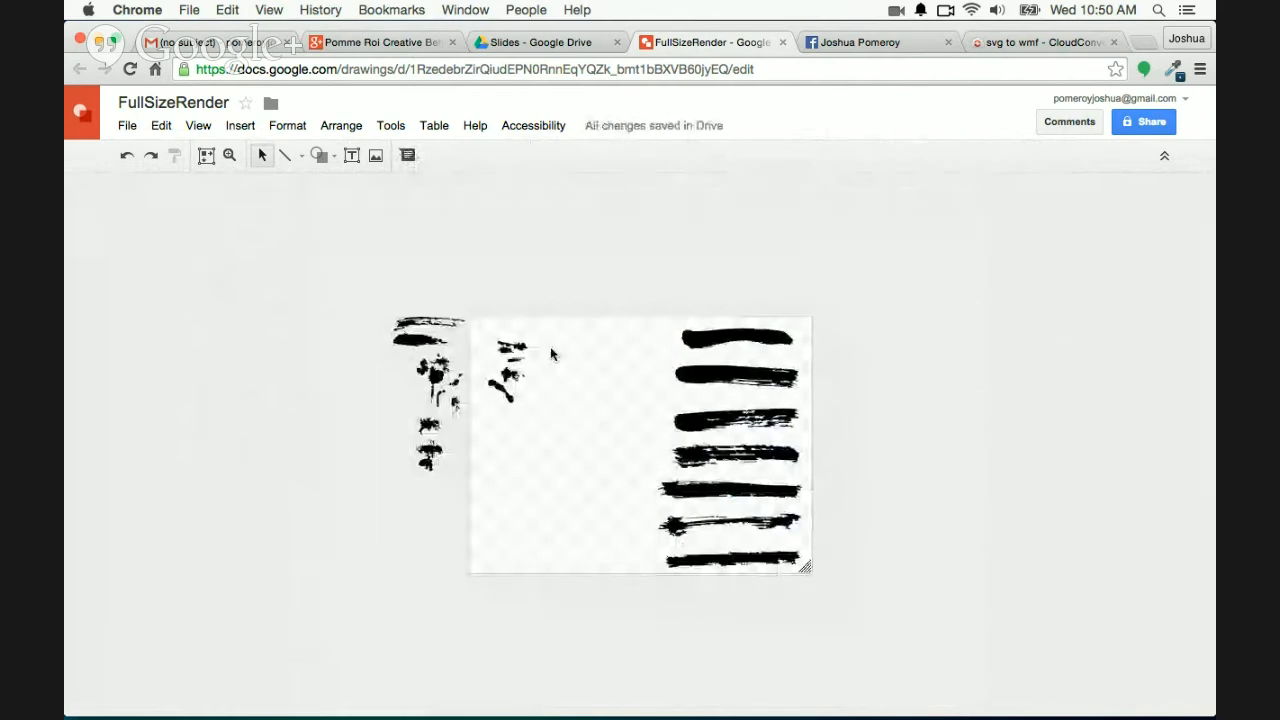
key("super+alt+equal")
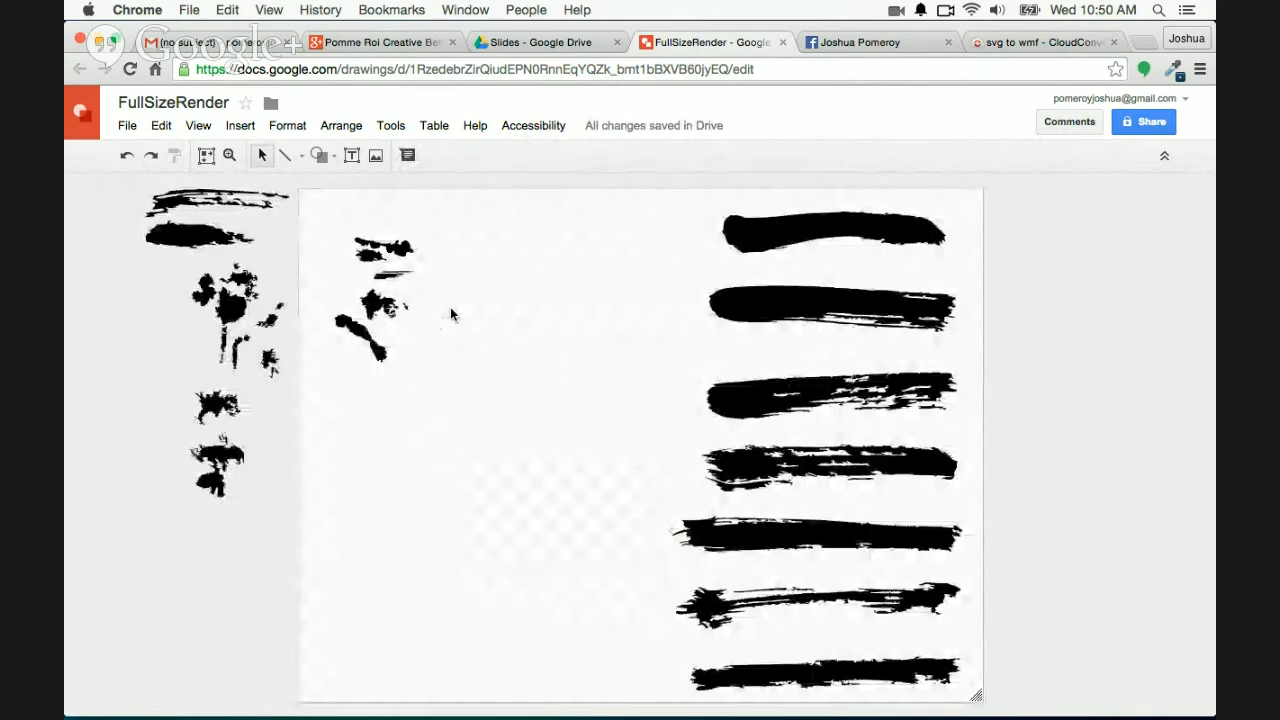
Place the short solid stroke in the canvas's upper left and gather the streaky stroke and its small marks in the upper middle
mouse_move(217, 203)
left_mouse_down()
mouse_move(329, 226)
mouse_move(567, 233)
mouse_move(554, 216)
left_mouse_up()
mouse_move(201, 237)
left_mouse_down()
mouse_move(372, 224)
mouse_move(365, 216)
mouse_move(466, 260)
mouse_move(612, 240)
left_mouse_up()
left_click_drag(371, 256, 550, 241)
mouse_move(397, 273)
left_mouse_down()
mouse_move(560, 279)
mouse_move(608, 261)
left_mouse_up()
left_click_drag(393, 304, 561, 270)
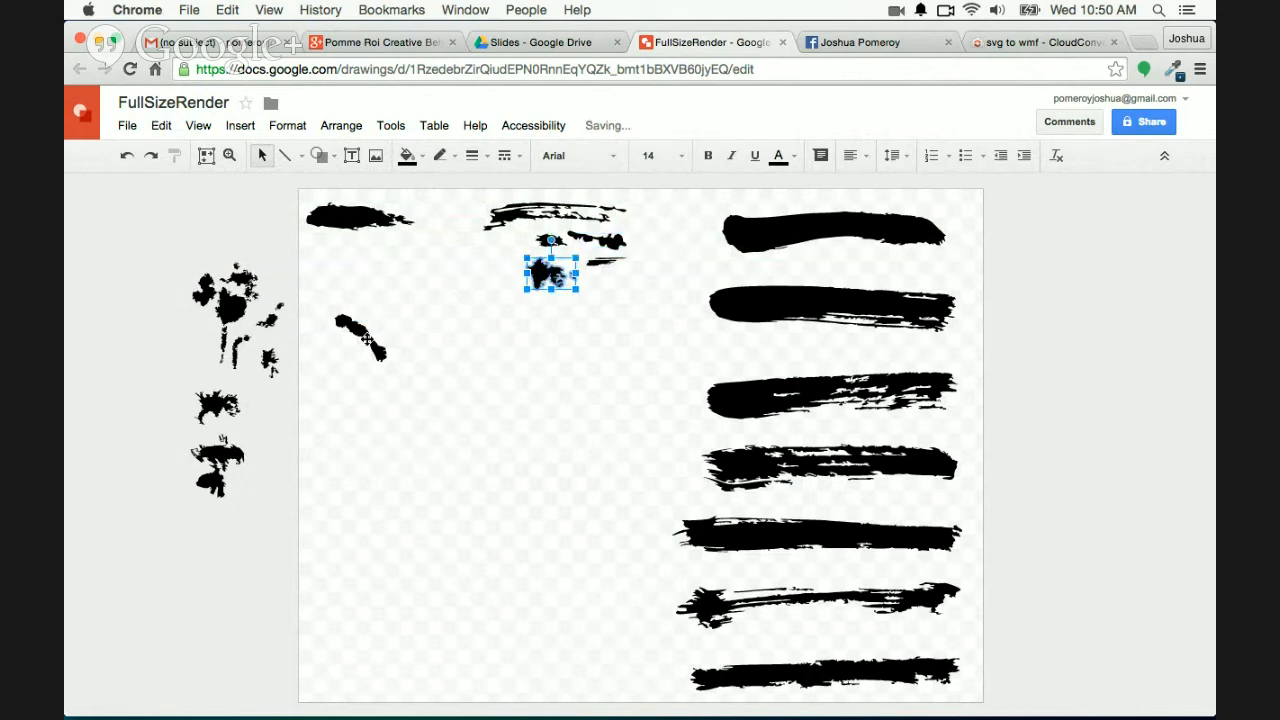
mouse_move(362, 335)
left_mouse_down()
mouse_move(449, 329)
mouse_move(528, 268)
mouse_move(611, 301)
mouse_move(599, 323)
left_mouse_up()
left_click(612, 397)
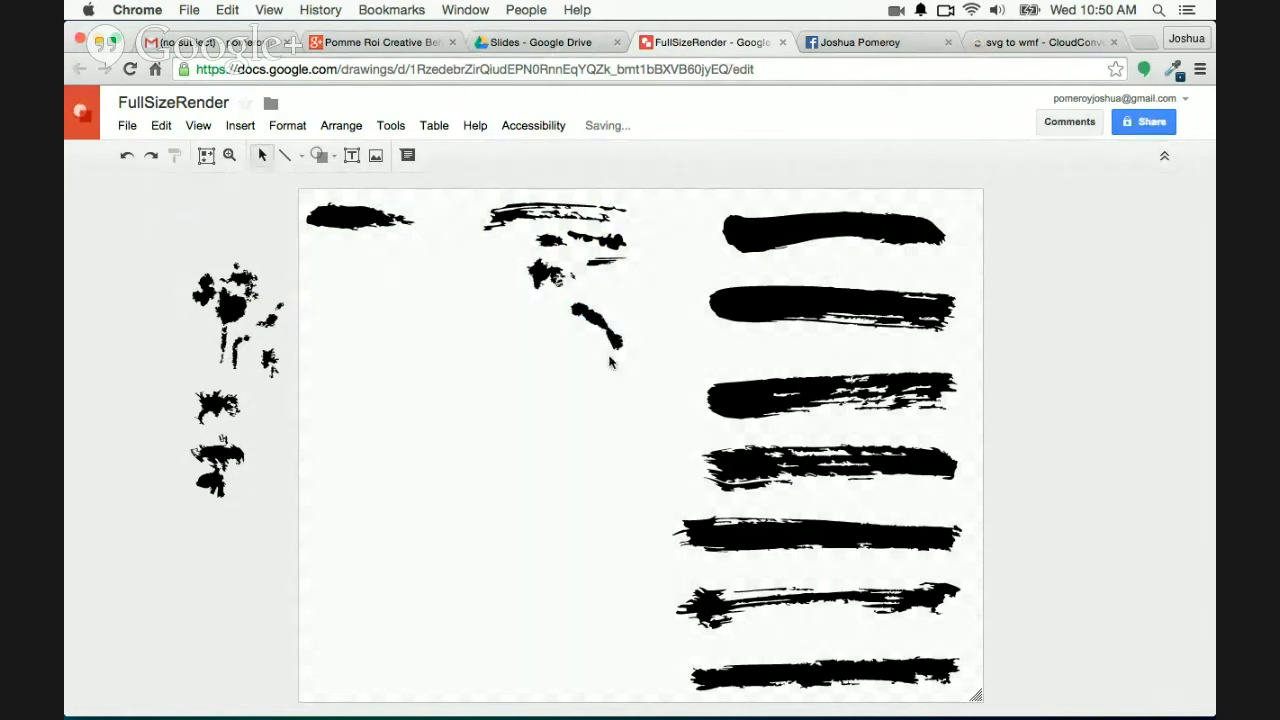
left_click(615, 345)
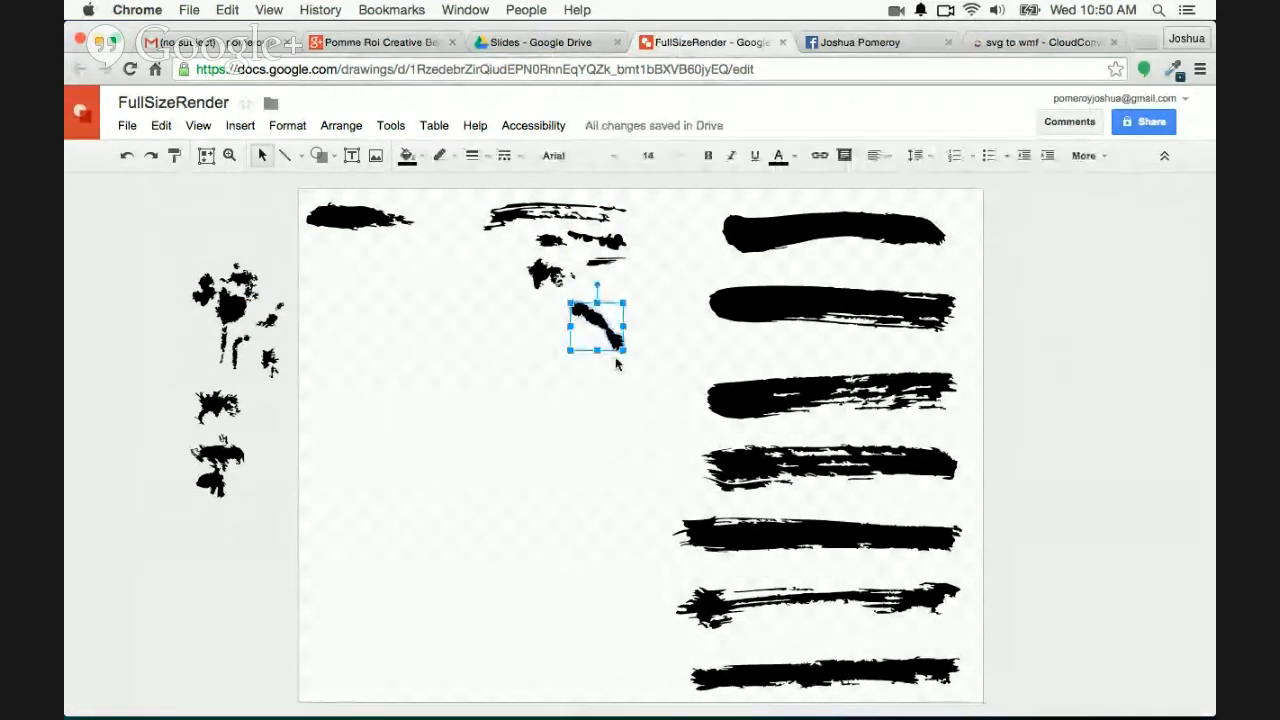
mouse_move(591, 326)
left_mouse_down()
mouse_move(503, 286)
mouse_move(500, 257)
mouse_move(486, 275)
mouse_move(507, 249)
left_mouse_up()
left_click(548, 326)
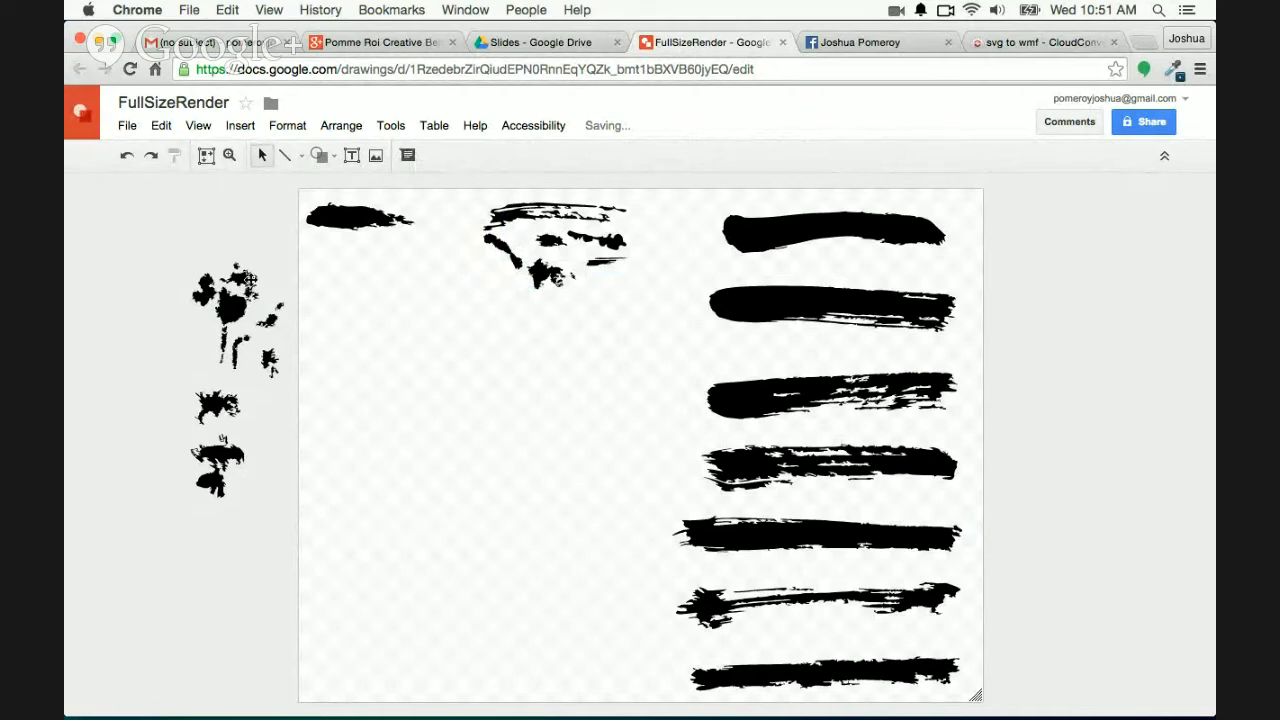
Move the remaining off-canvas splatters onto the canvas, clustering some below the short solid stroke and stacking the lowest ones left of centre
left_click_drag(248, 279, 327, 263)
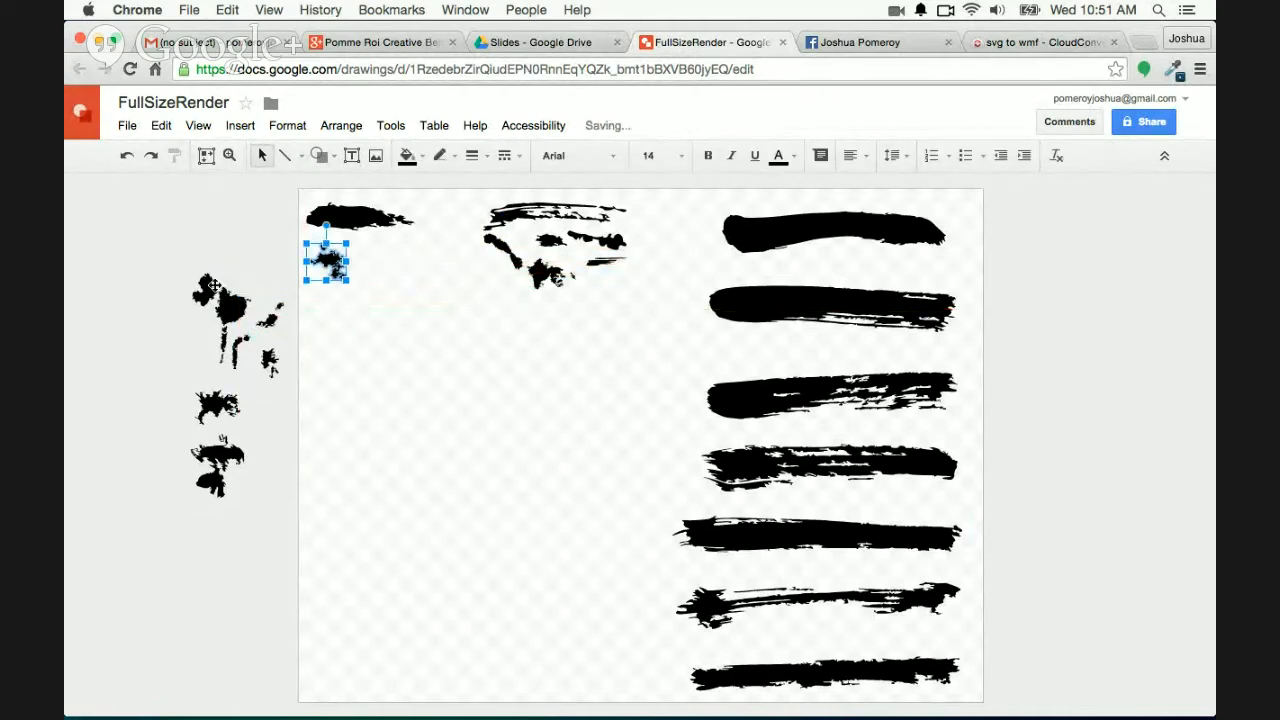
left_click_drag(213, 287, 366, 250)
left_click_drag(273, 316, 329, 303)
left_click_drag(244, 347, 389, 312)
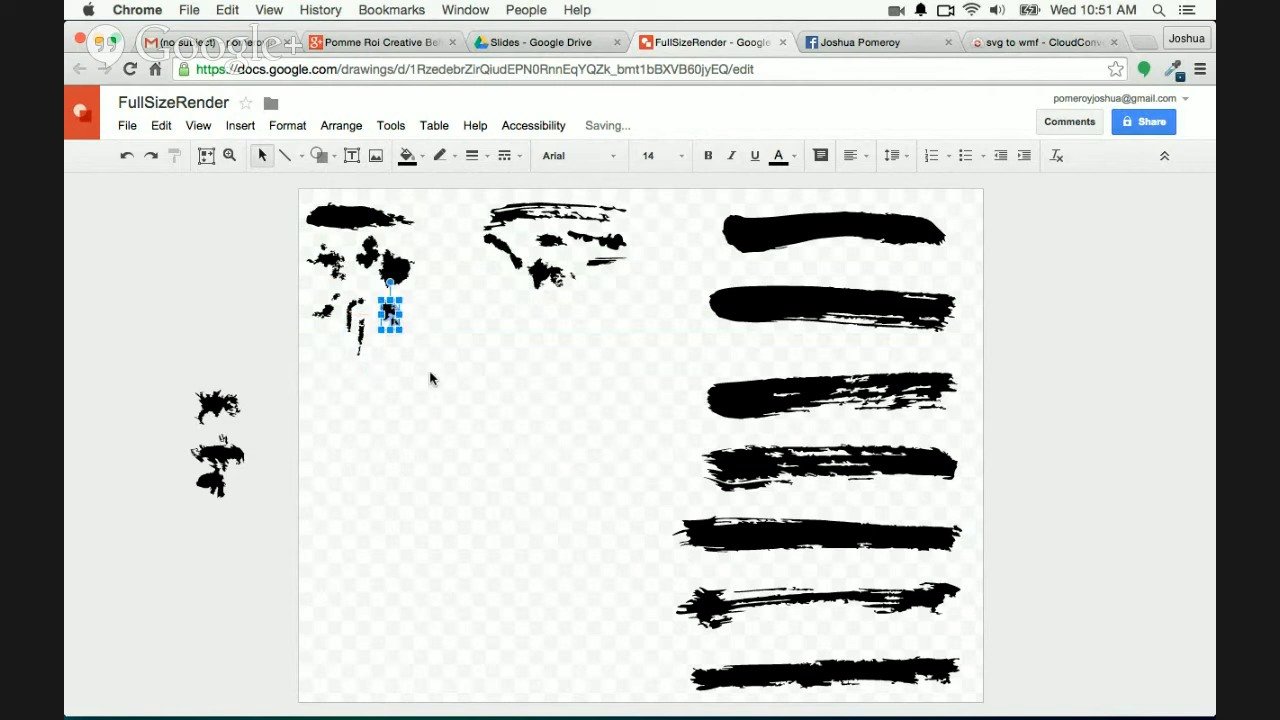
left_click_drag(220, 406, 441, 432)
left_click_drag(232, 448, 458, 492)
left_click(530, 456)
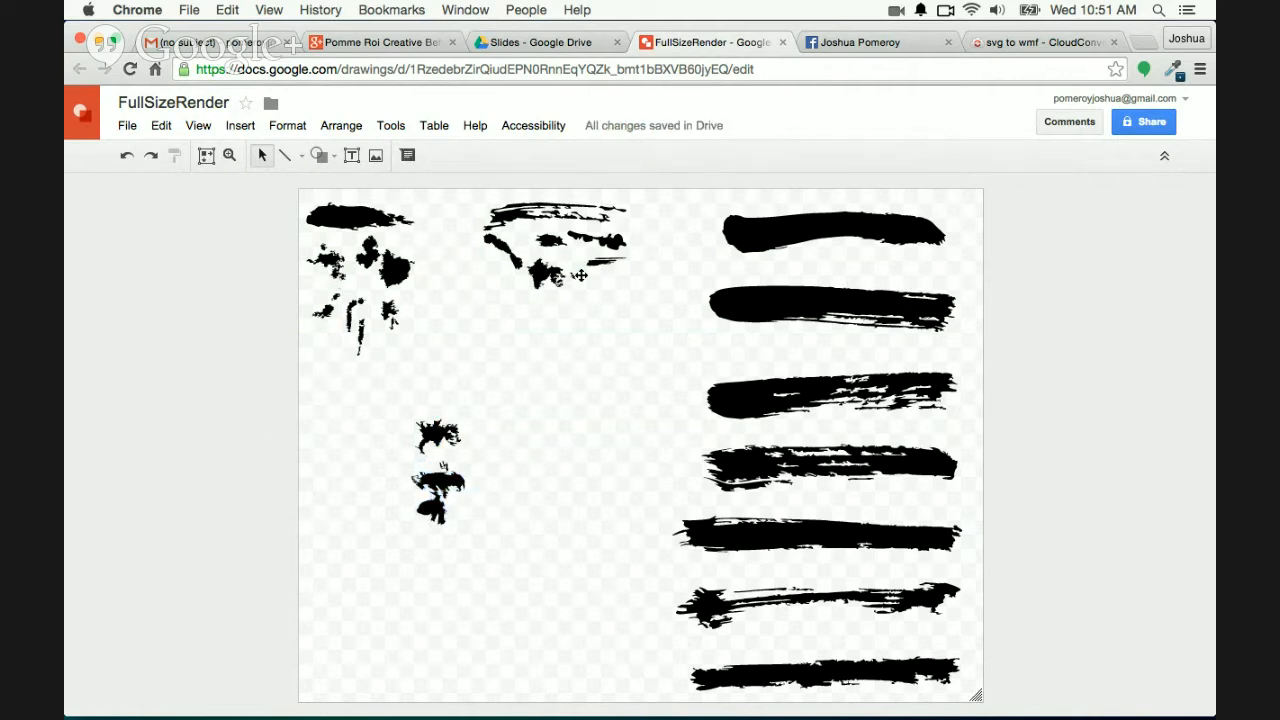
Shift all the short strokes and splatters together slightly right, closer to the seven long brush strokes
left_click(541, 217)
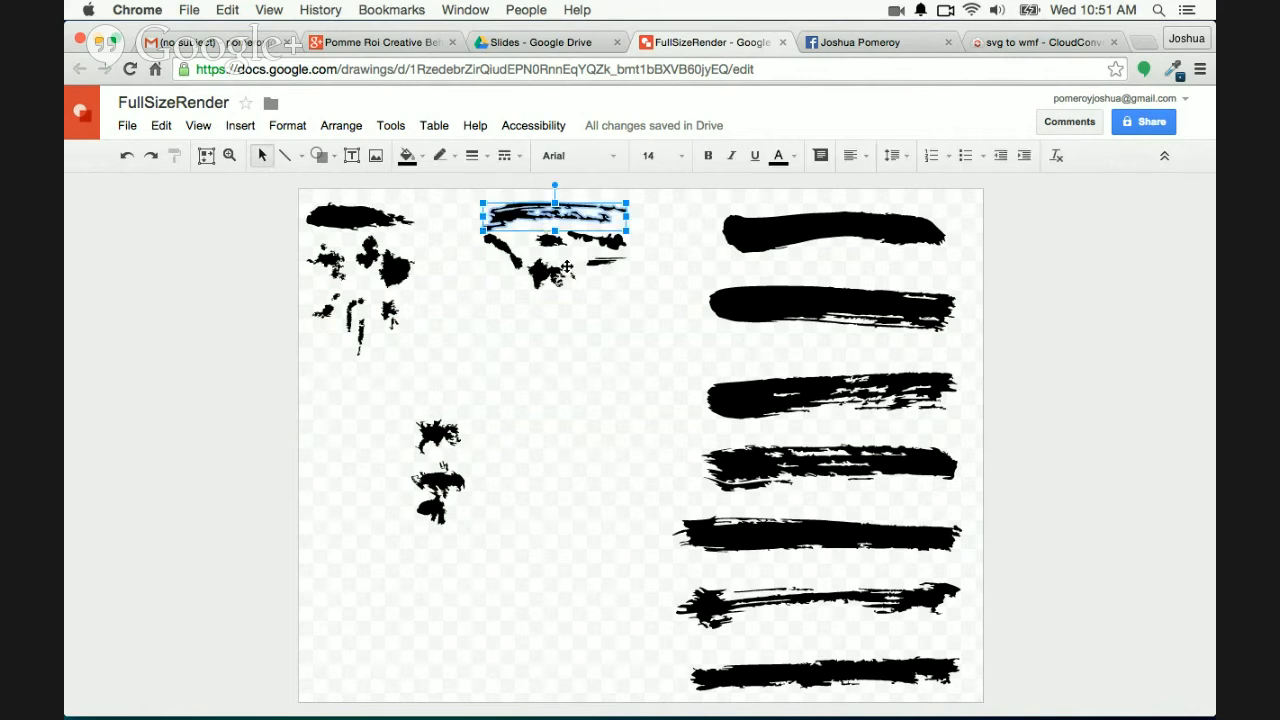
left_click(571, 323)
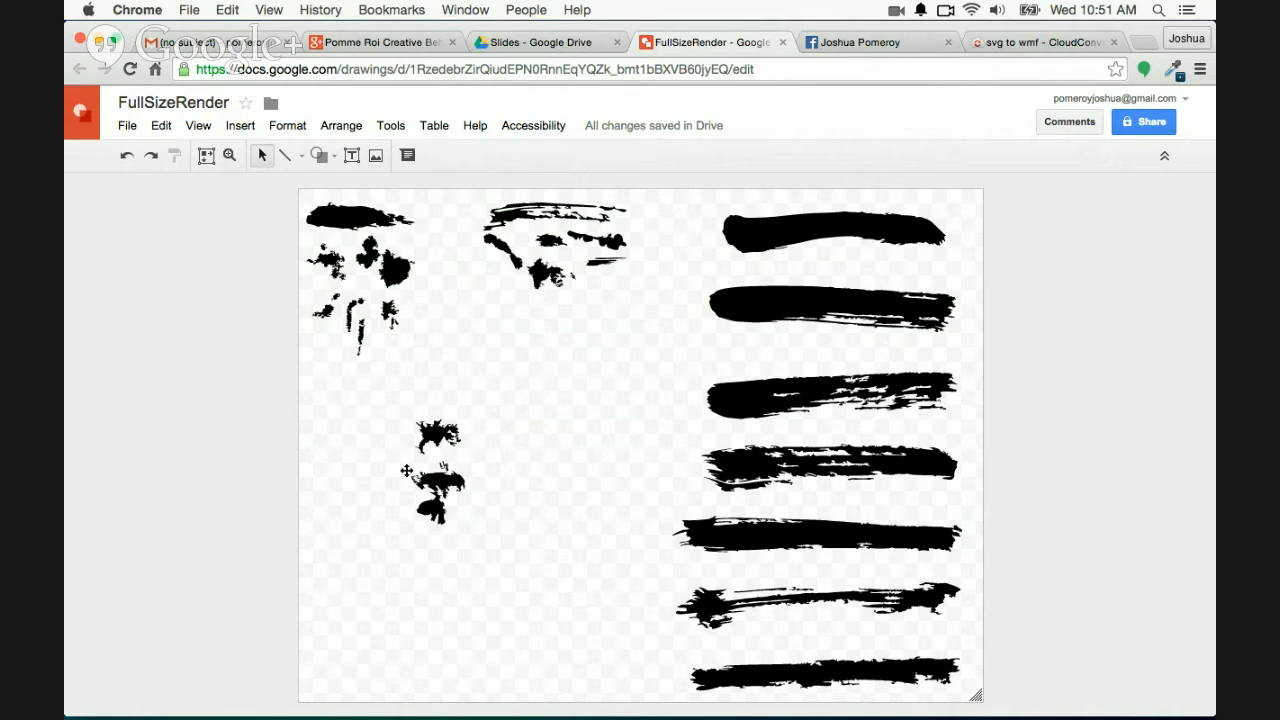
left_click_drag(246, 196, 629, 457)
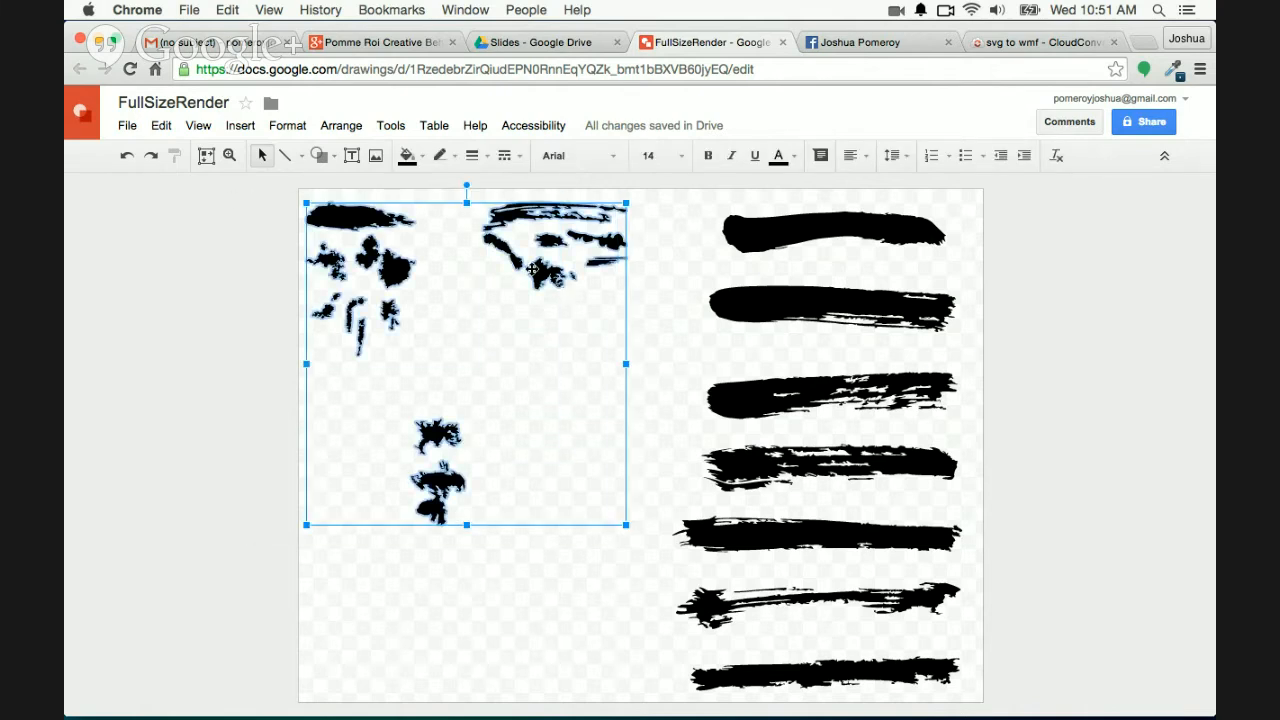
left_click_drag(546, 278, 608, 290)
left_click(1030, 317)
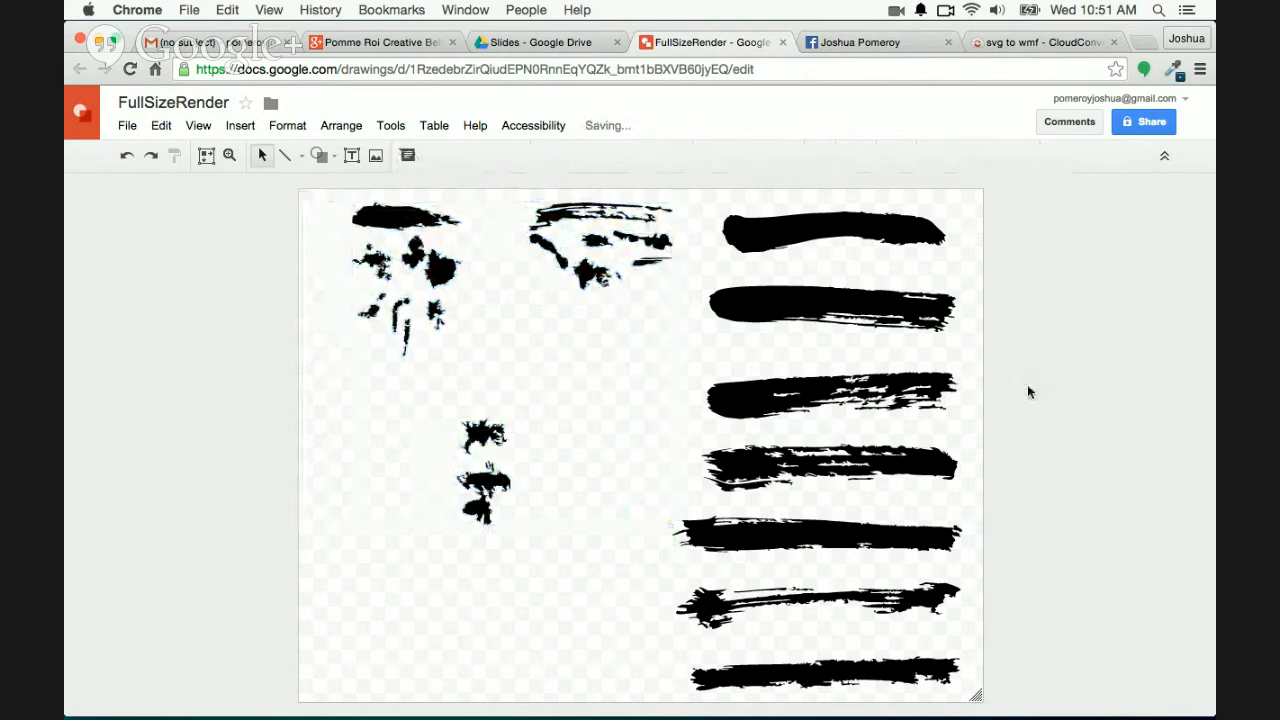
Rename the drawing as Brush Strokes
left_click(168, 106)
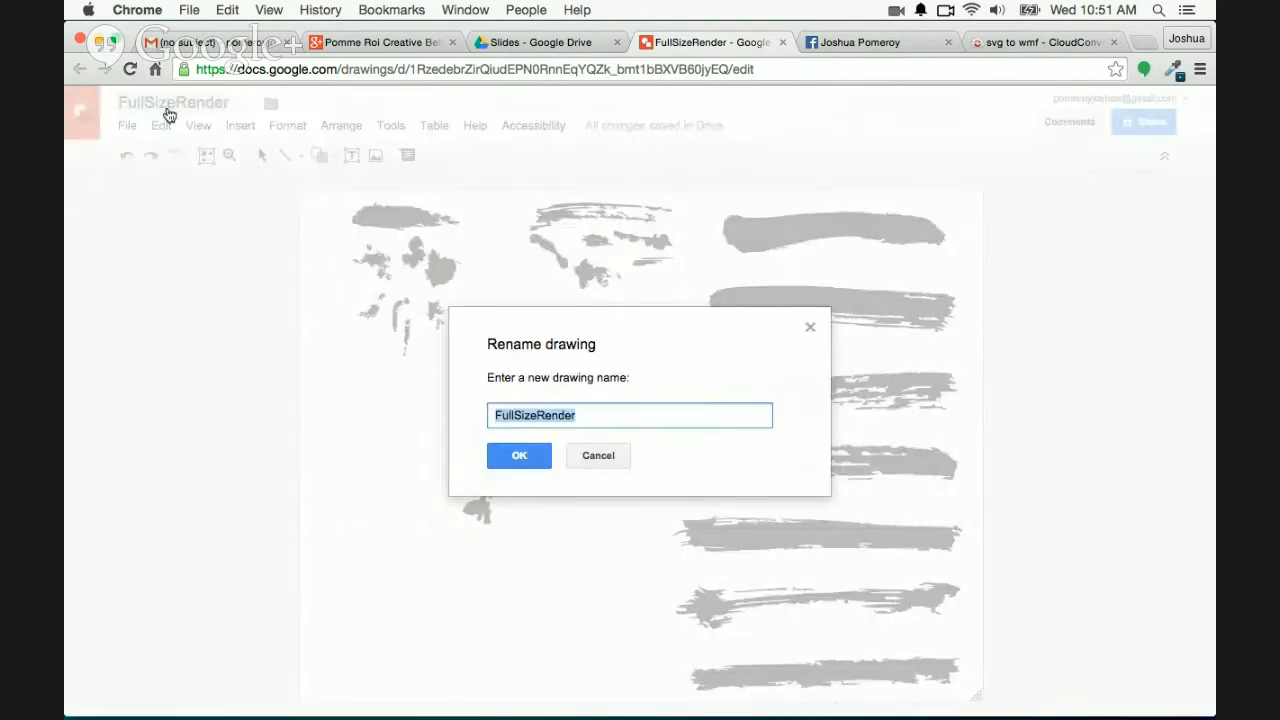
type("Br")
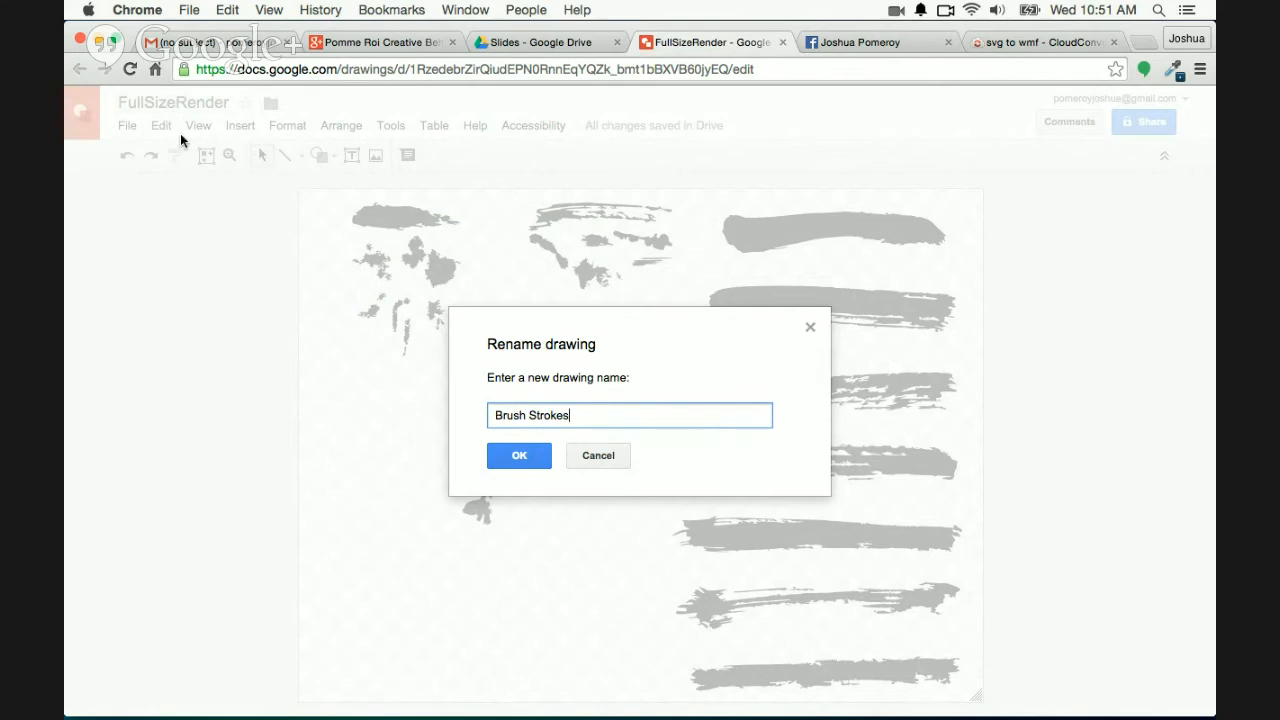
type("ush Strokes")
left_click(505, 456)
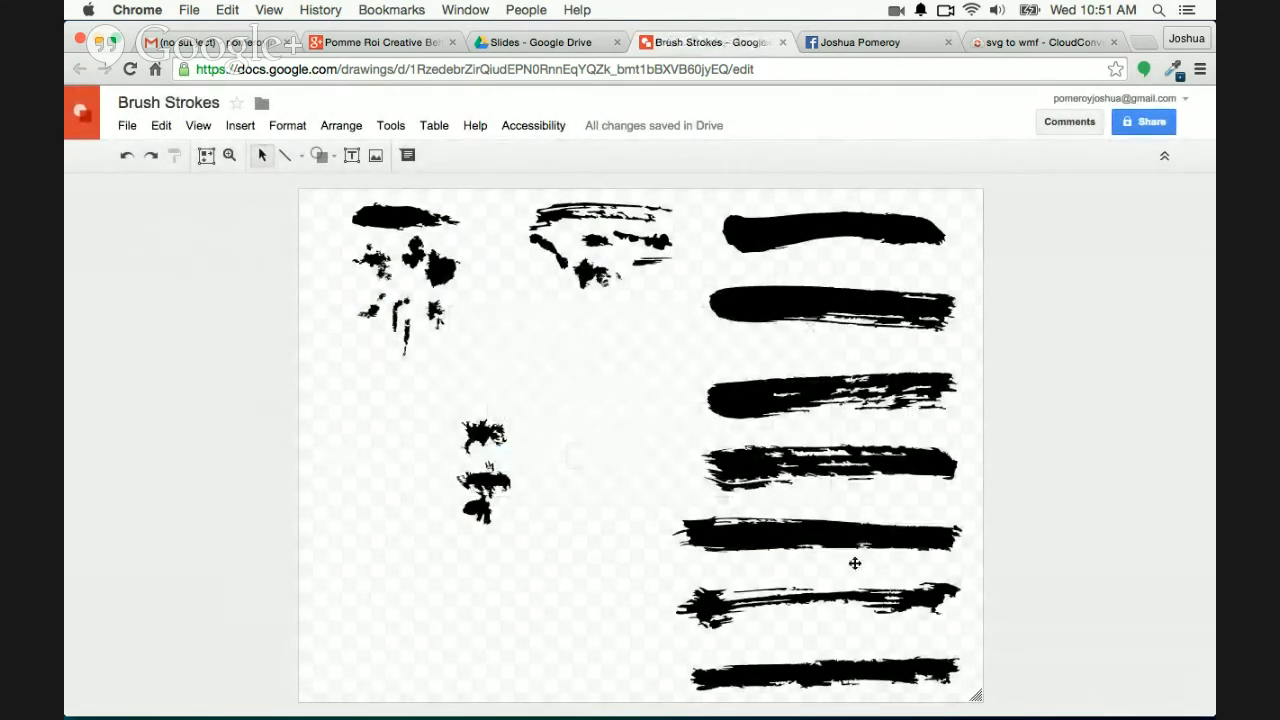
Switch to Google Drive and create a new blank drawing in the Slides folder
left_click(539, 47)
left_click(671, 480)
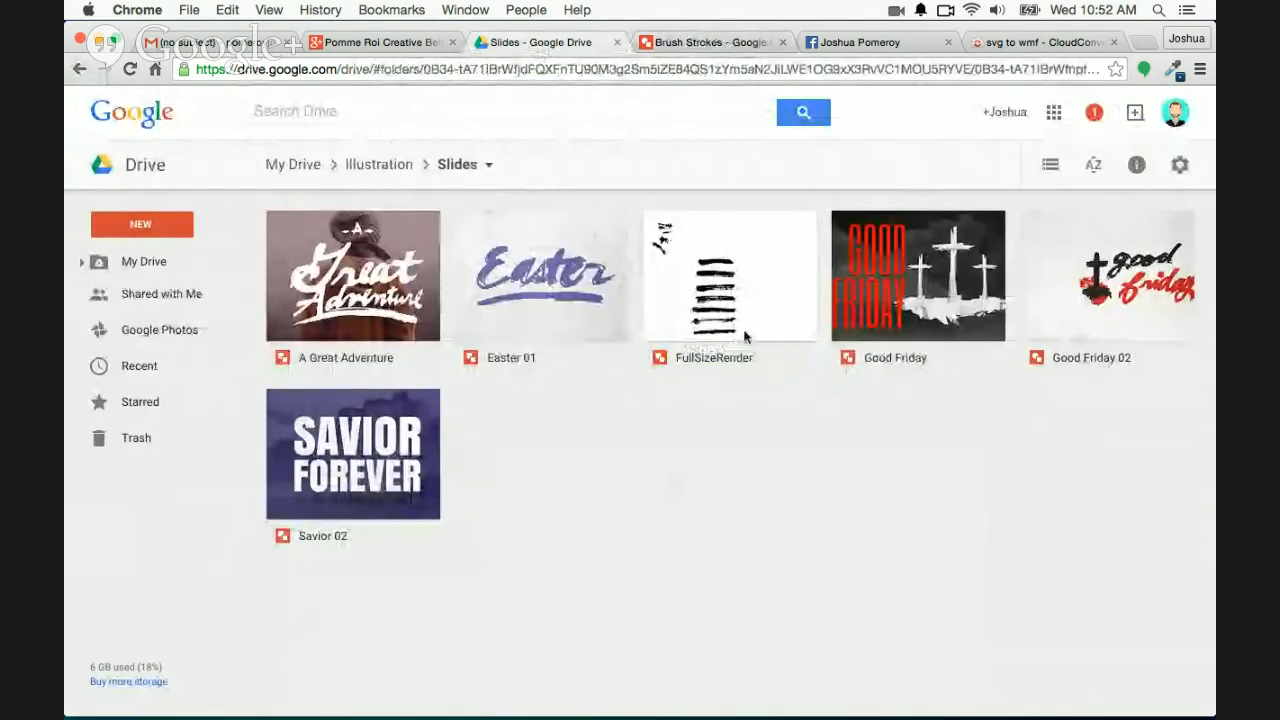
left_click(744, 337)
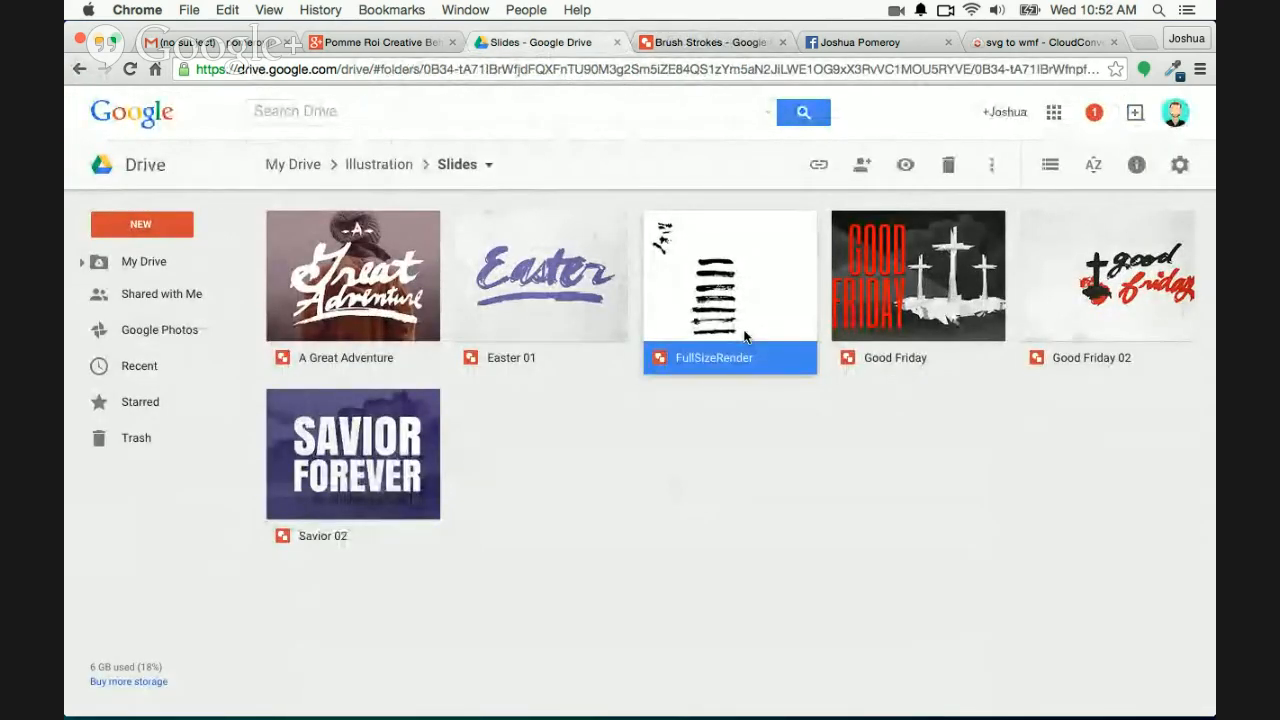
right_click(630, 508)
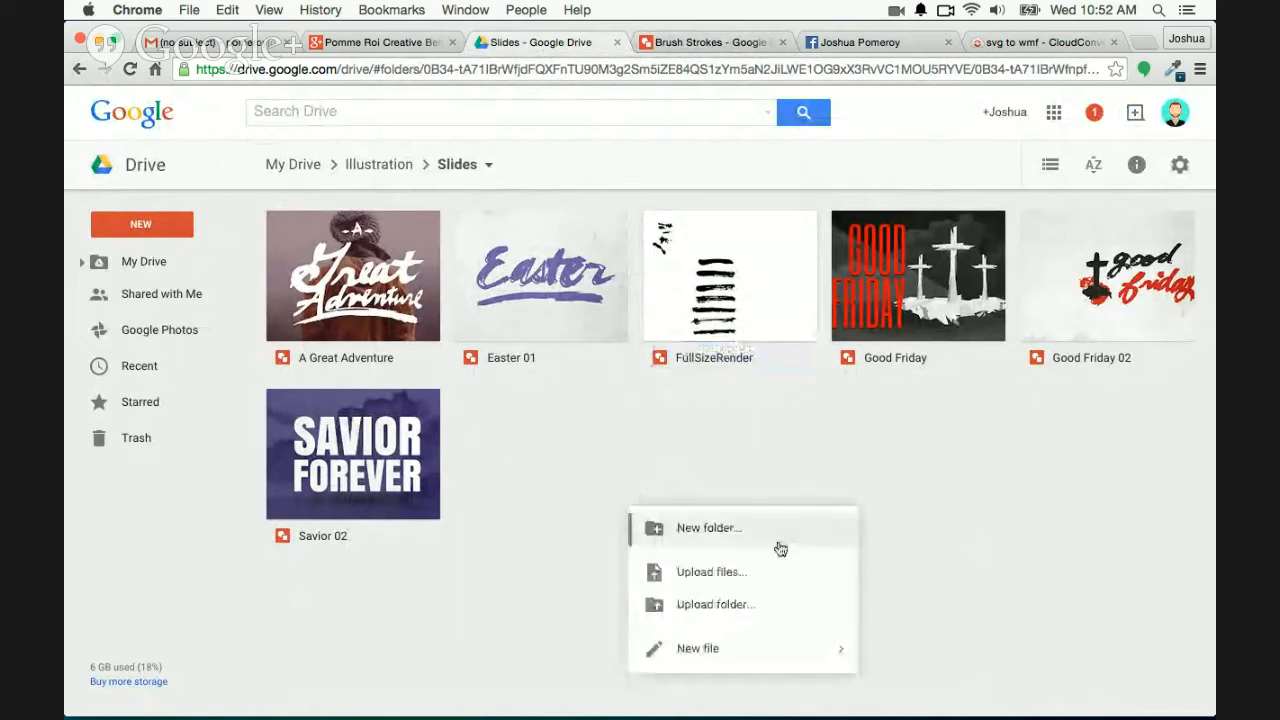
mouse_move(820, 648)
left_click(1018, 538)
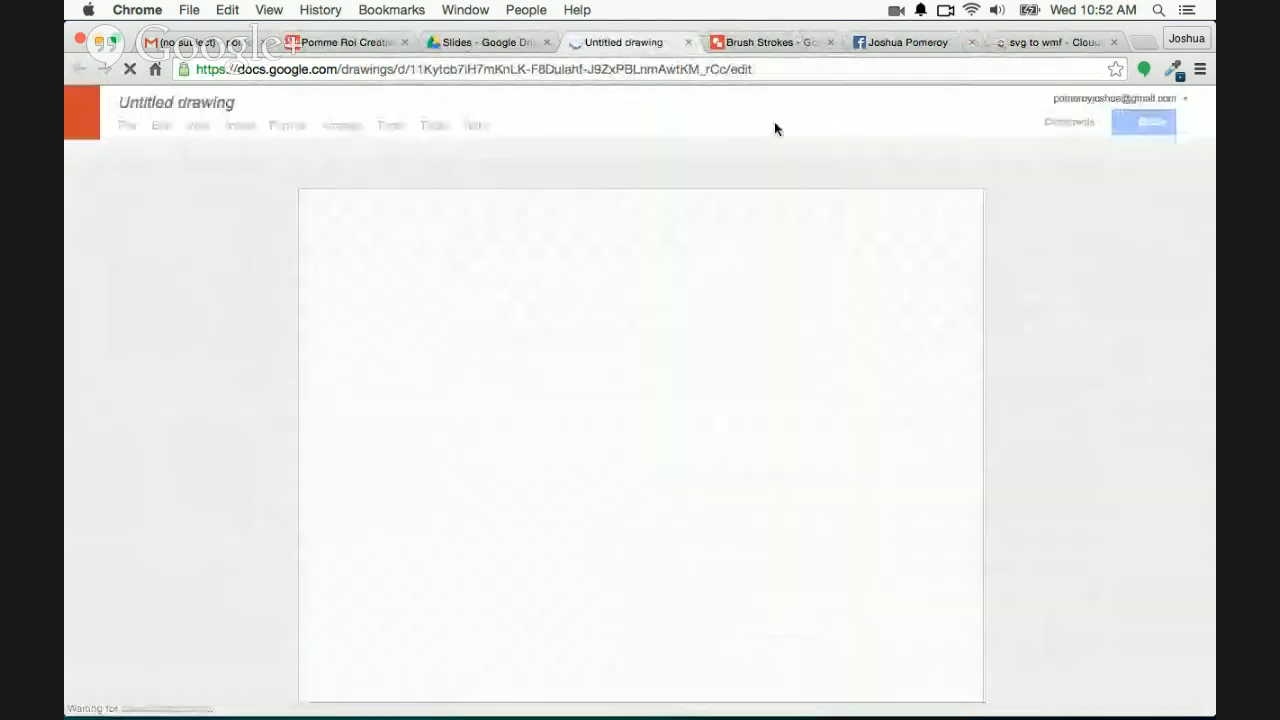
Place the new drawing's browser tab after Brush Strokes and close the svg to wmf CloudConvert page
left_click(760, 42)
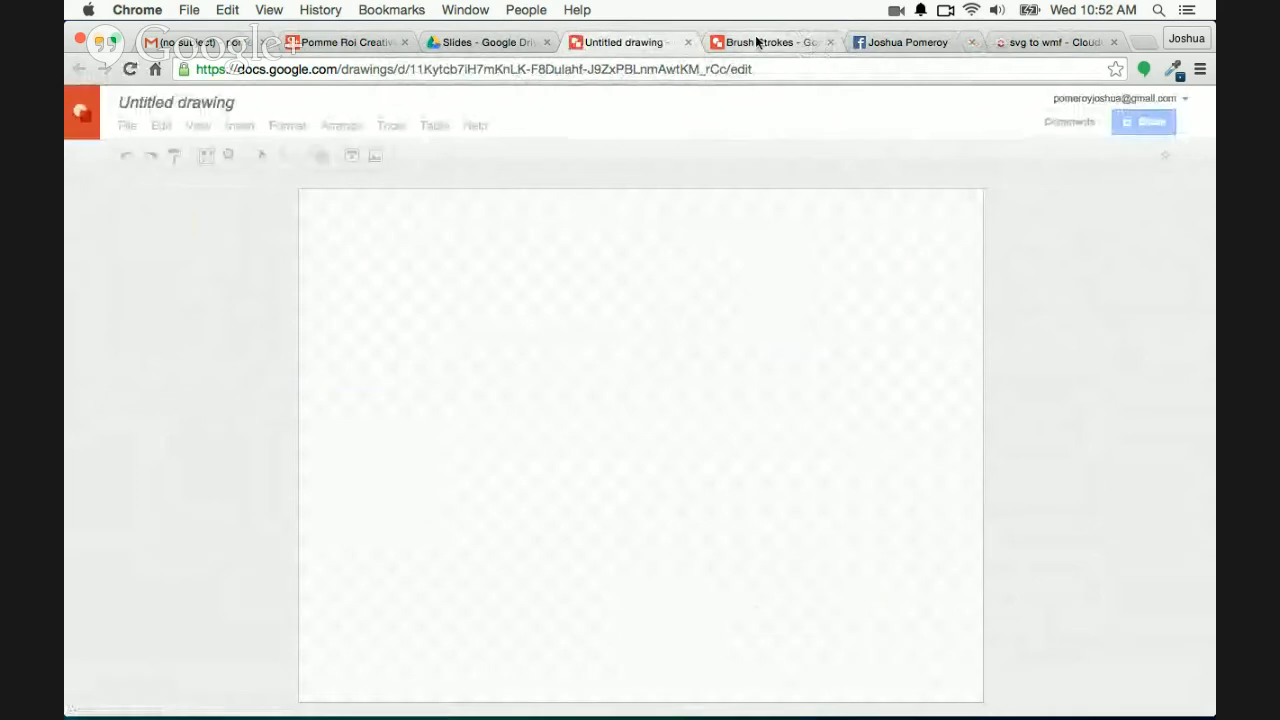
left_click_drag(630, 55, 770, 48)
left_click(1113, 42)
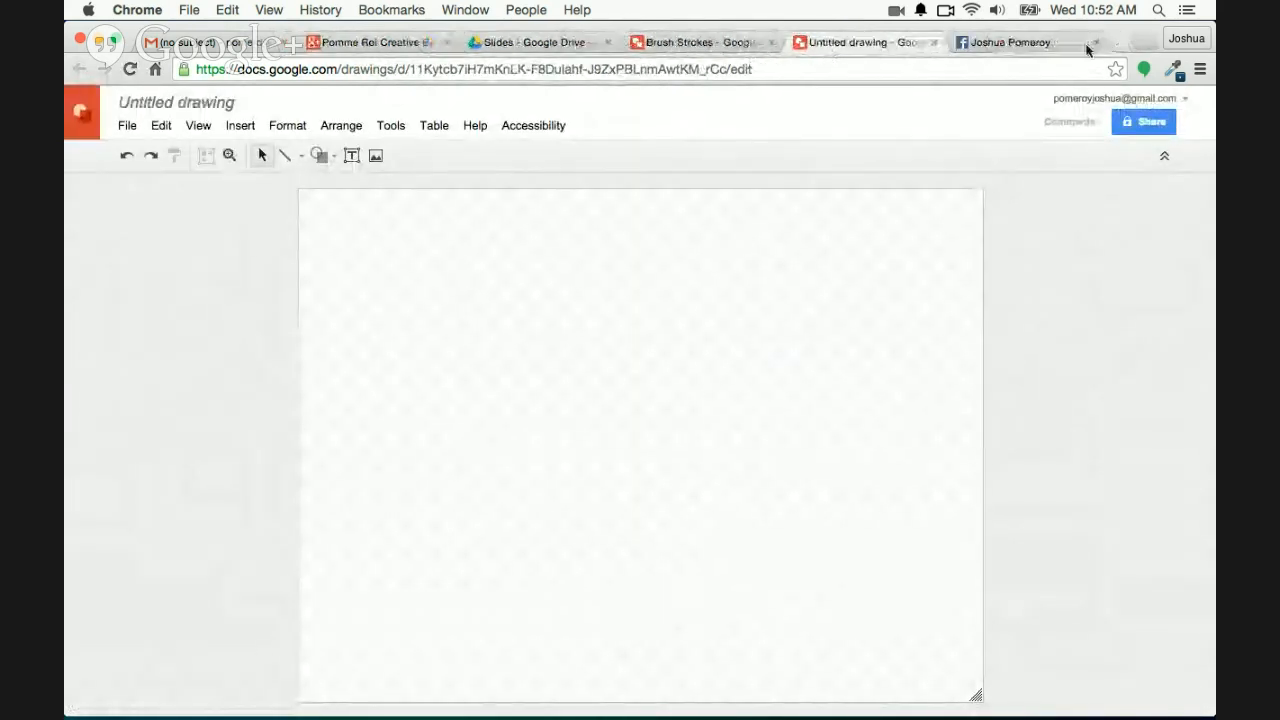
Set the new drawing's page to a custom size of 1920 x 1080 pixels
left_click(126, 130)
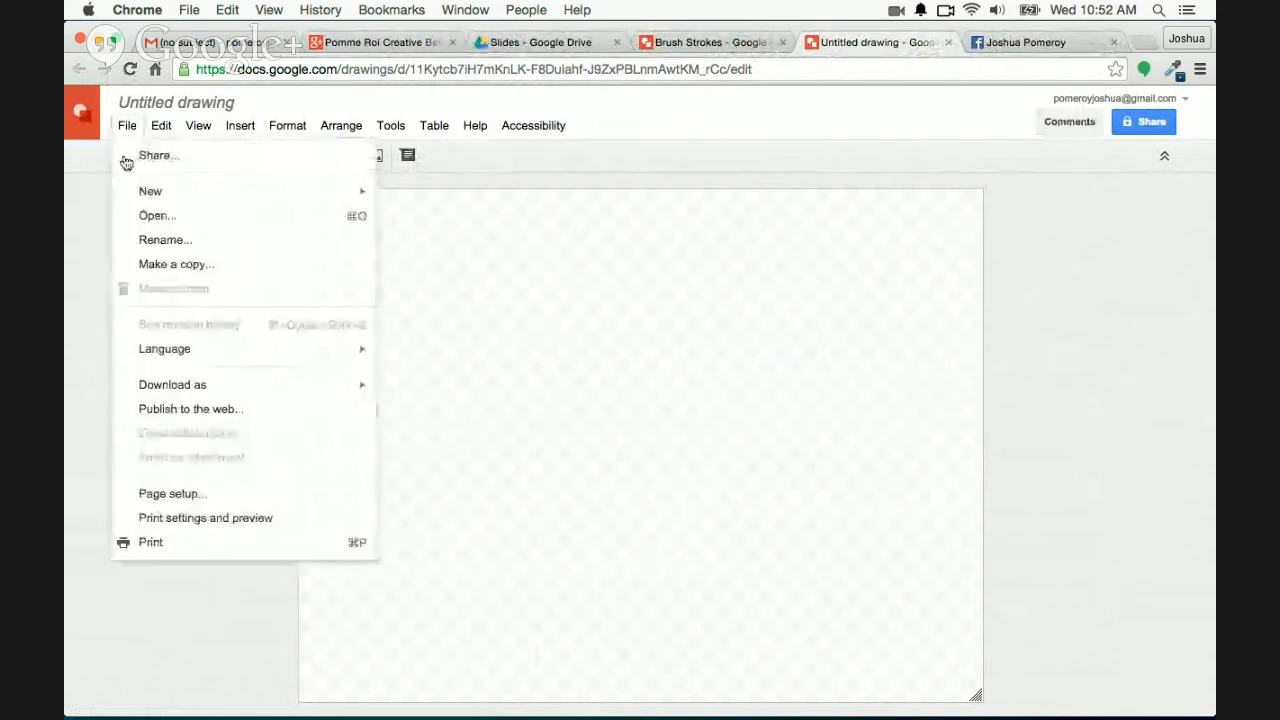
left_click(170, 494)
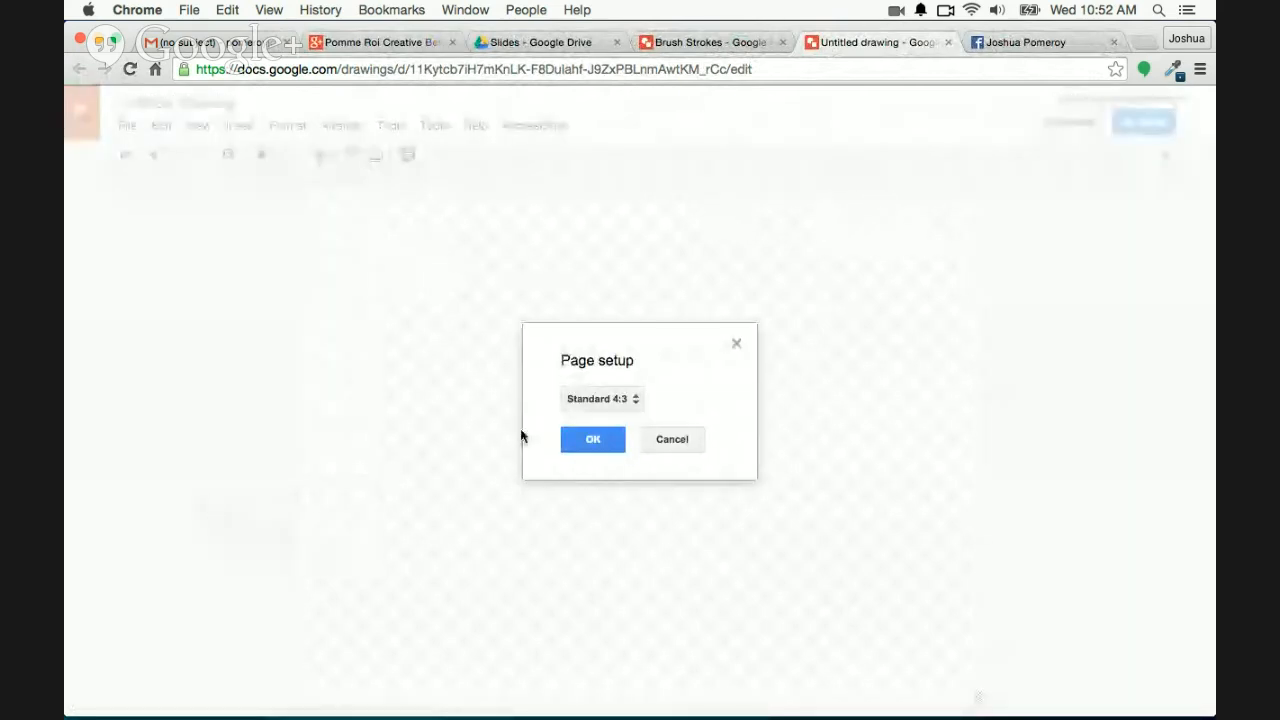
left_click(600, 399)
left_click(620, 471)
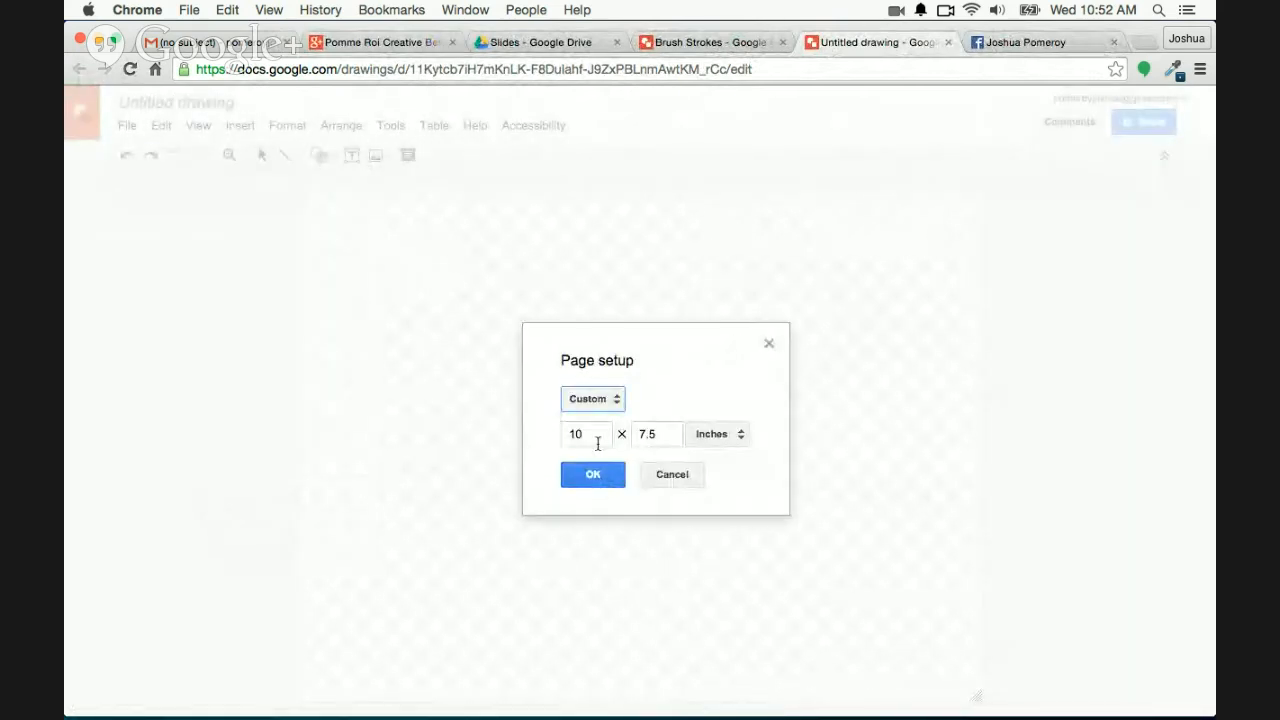
double_click(598, 436)
left_click(718, 434)
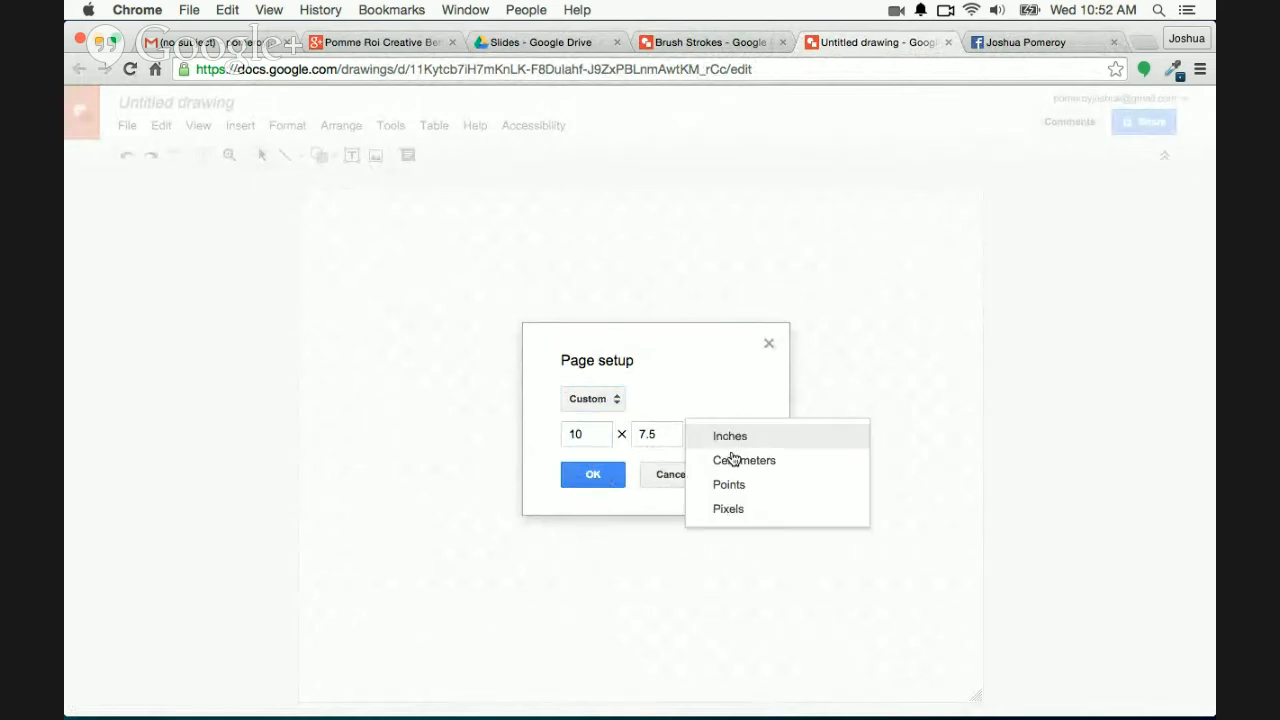
left_click(743, 511)
left_click(578, 433)
double_click(578, 433)
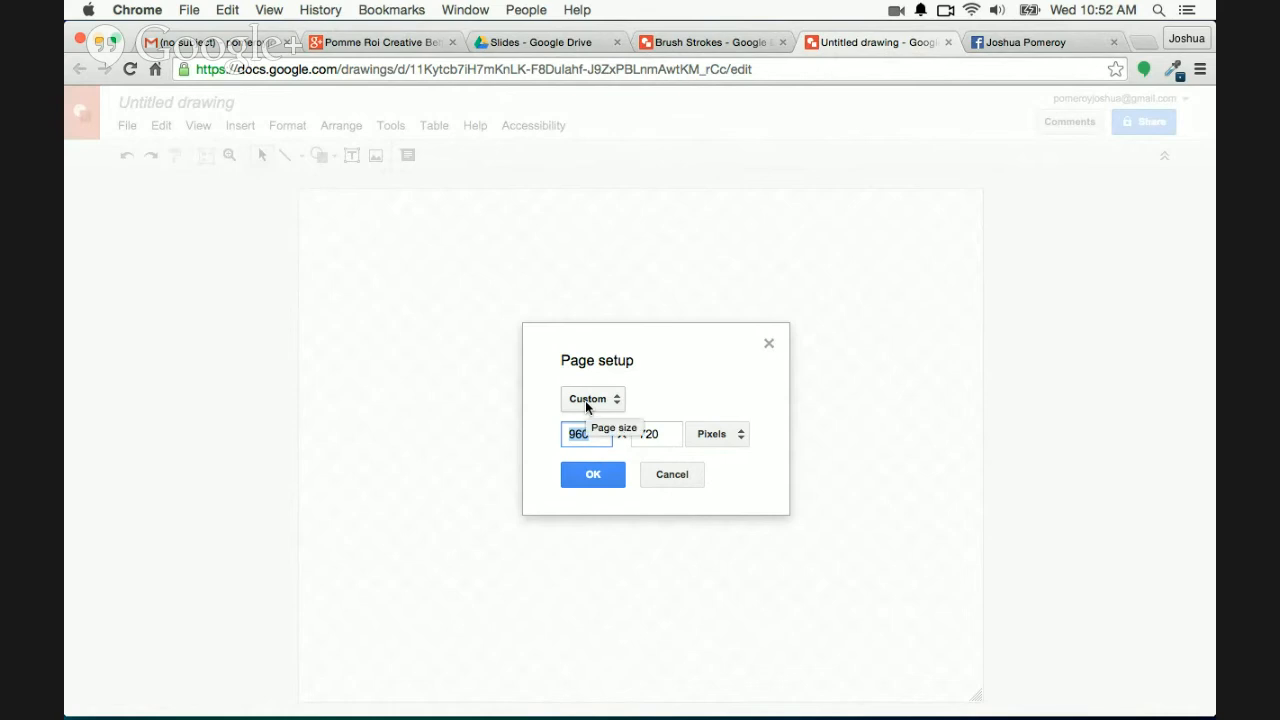
type("1920")
key("Tab")
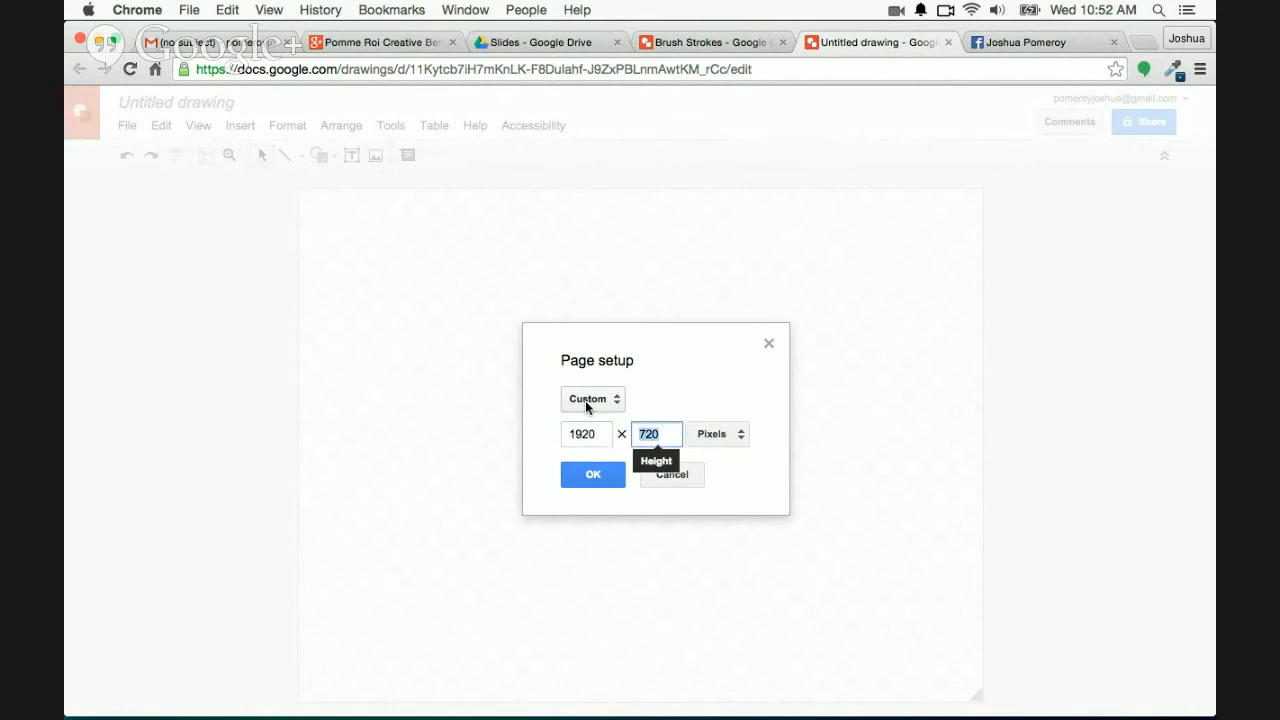
type("1080")
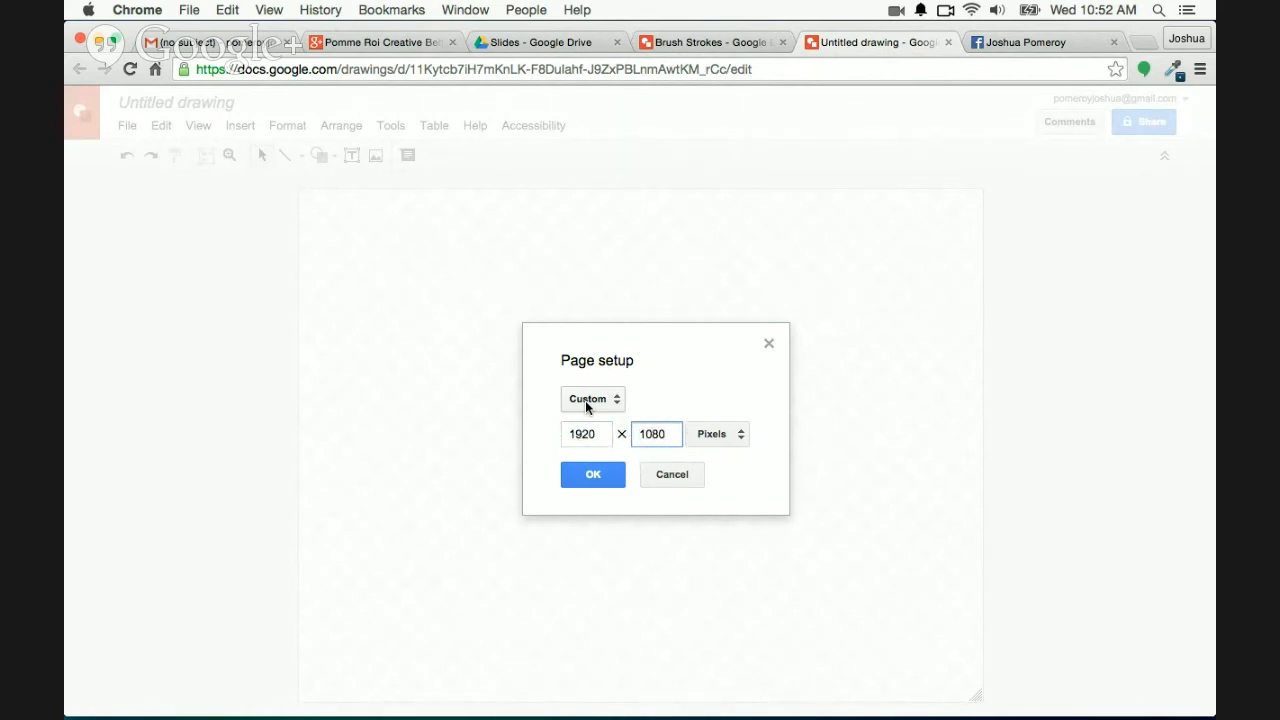
key("Return")
Set the new drawing's page background to solid white
right_click(346, 372)
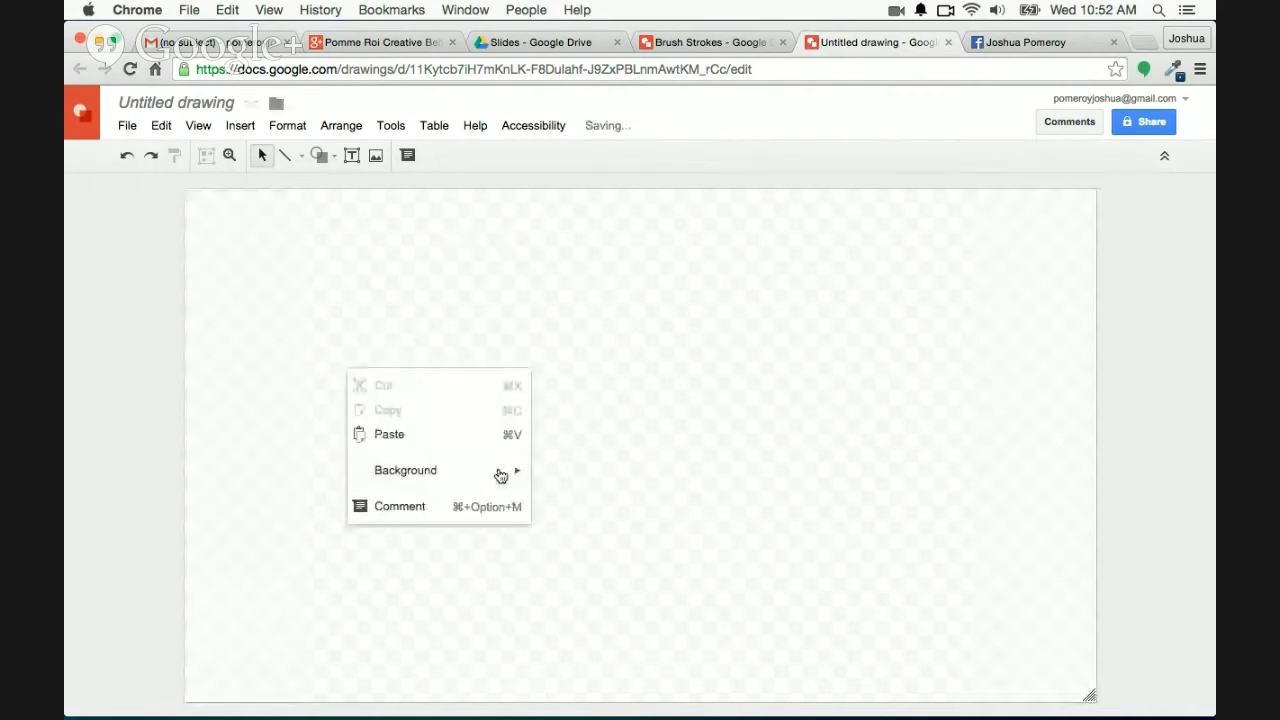
mouse_move(500, 475)
left_click(698, 505)
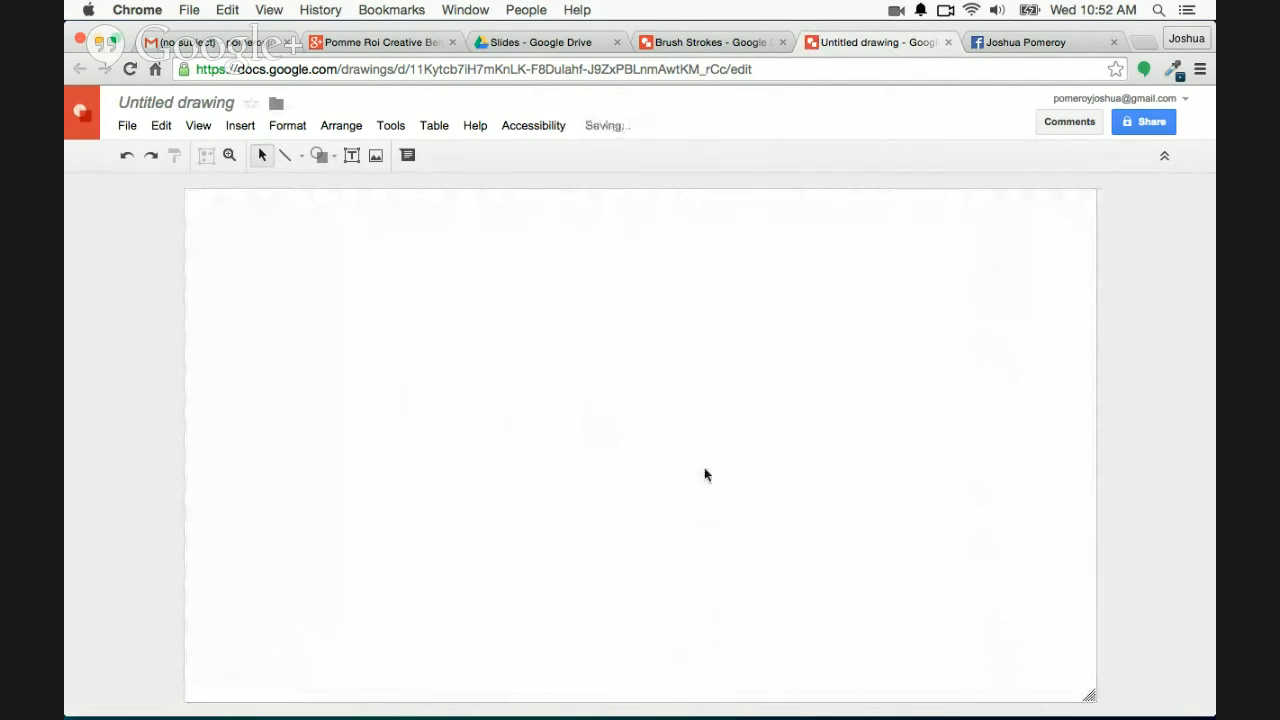
Copy the thick rough-ended stroke, third from the bottom in Brush Strokes, into the new drawing and place it horizontally above the page centre
left_click(724, 45)
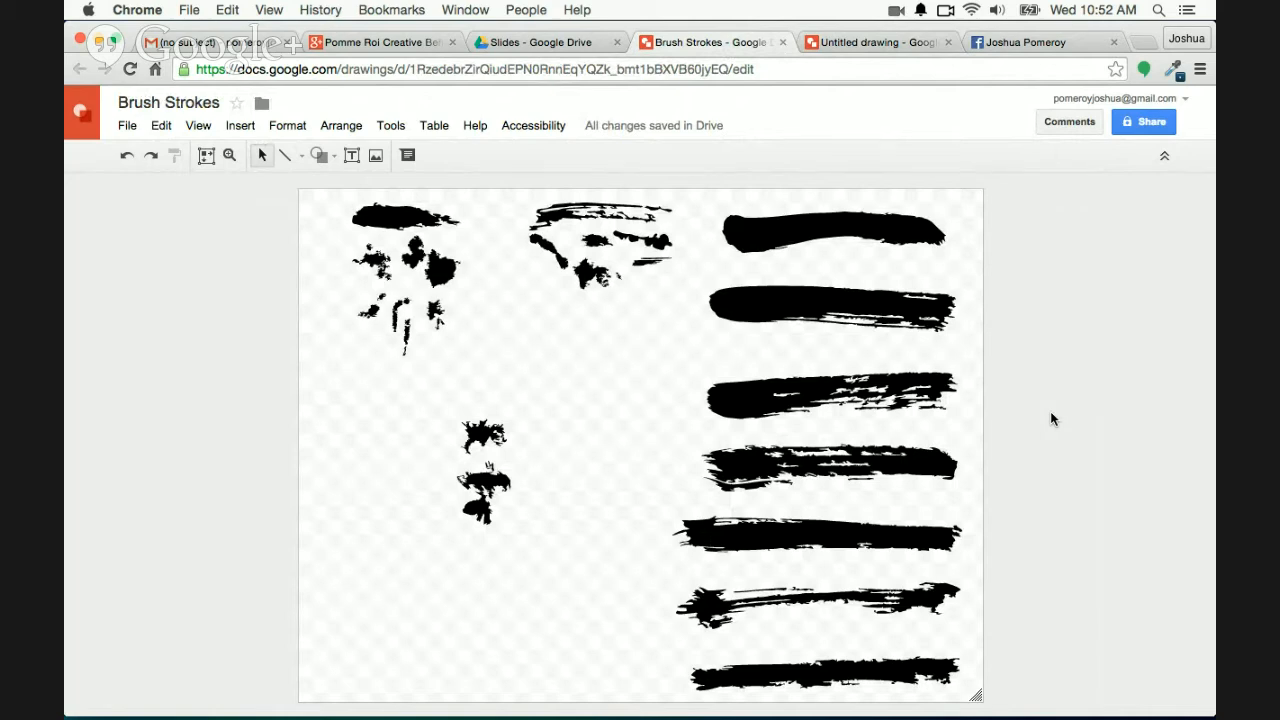
left_click(846, 538)
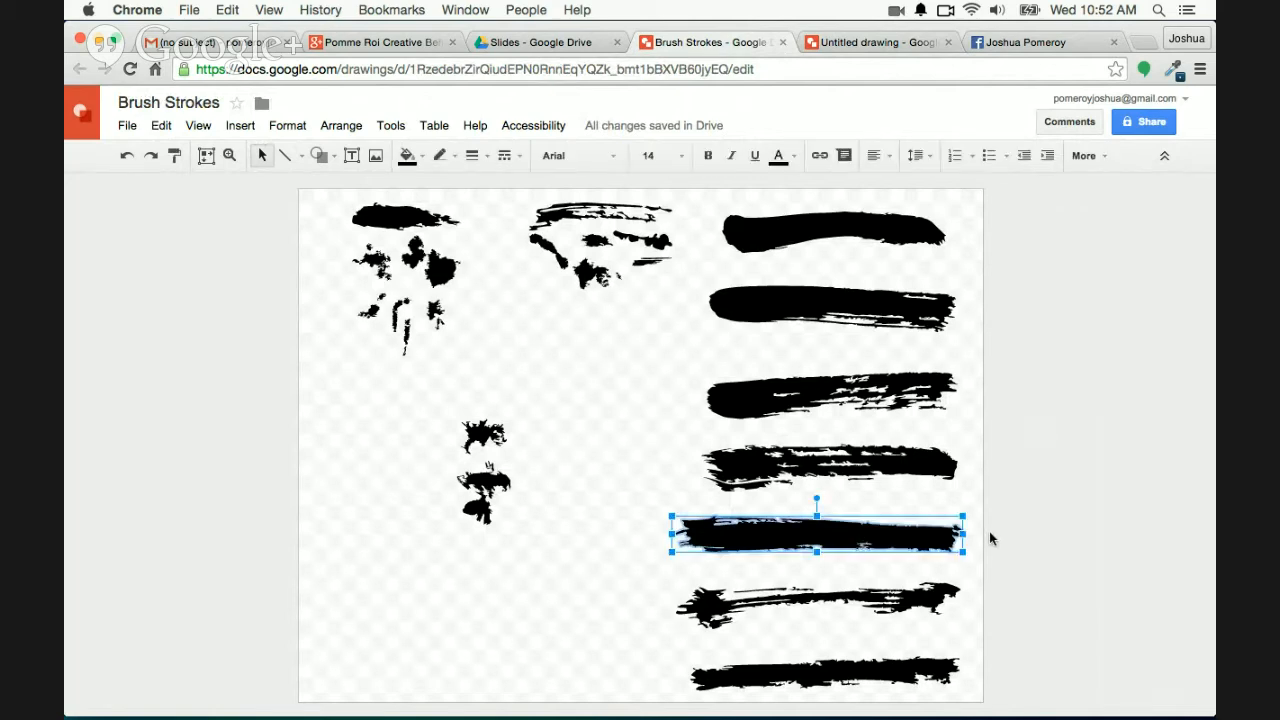
left_click(870, 42)
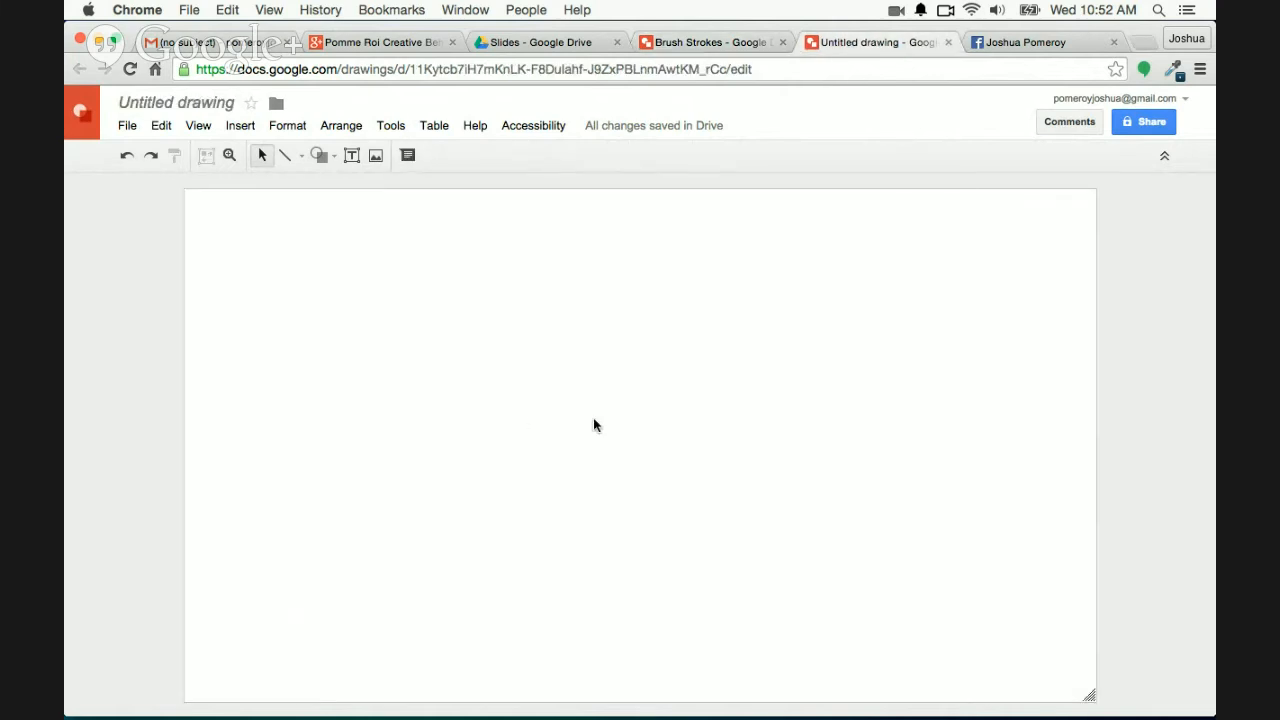
key("super+v")
left_click_drag(514, 382, 677, 346)
left_click(817, 399)
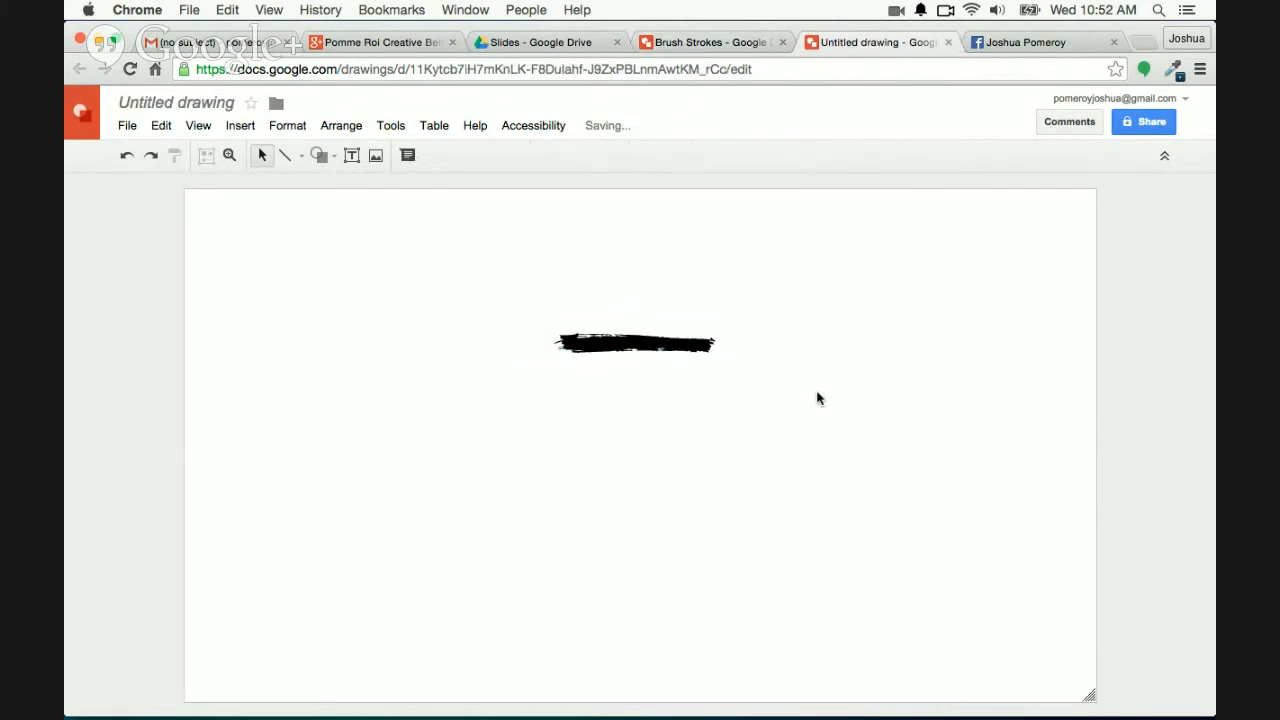
Copy the thin streaky stroke, second from the bottom in Brush Strokes, into the new drawing and stand it upright across the thick stroke
left_click(745, 43)
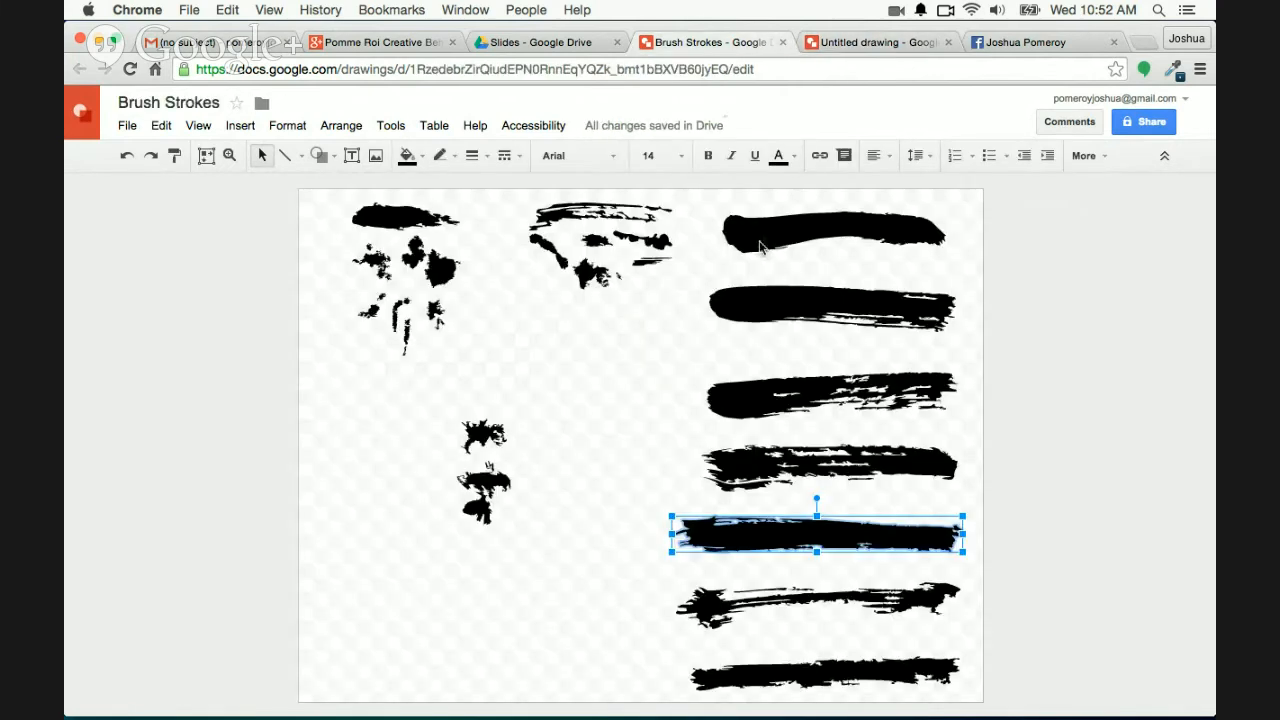
left_click(901, 606)
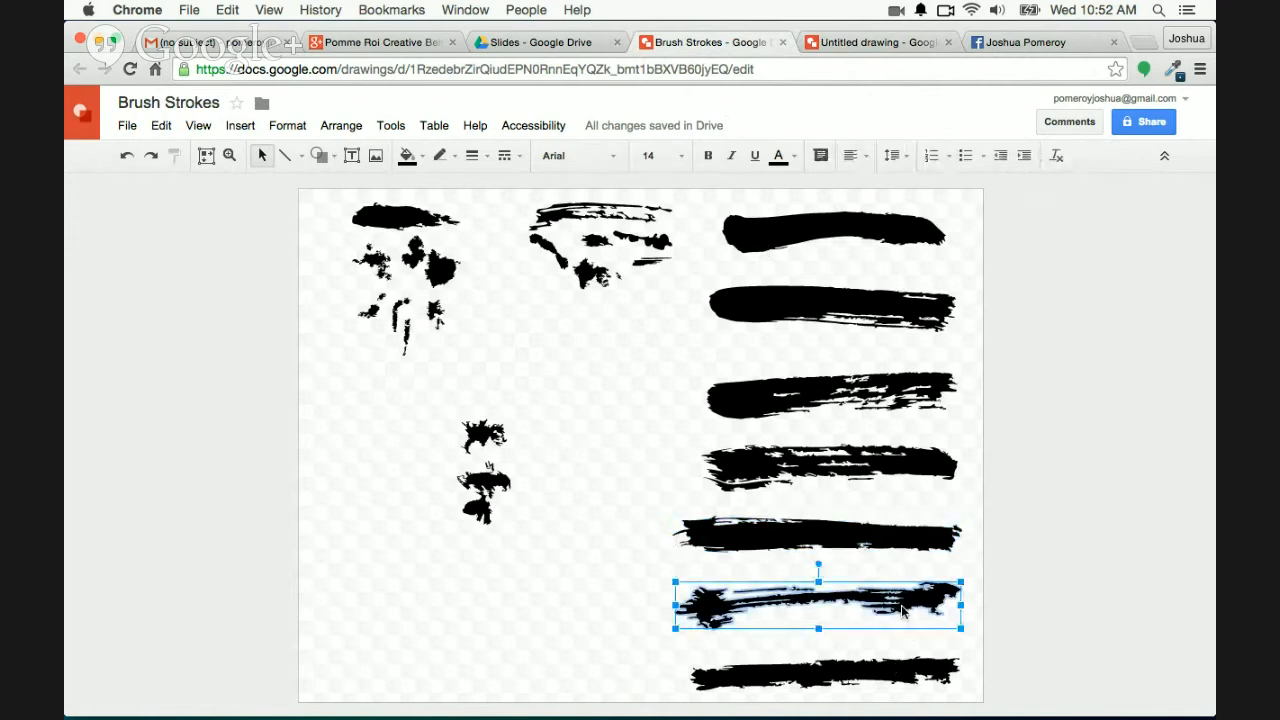
left_click(870, 42)
key("super+v")
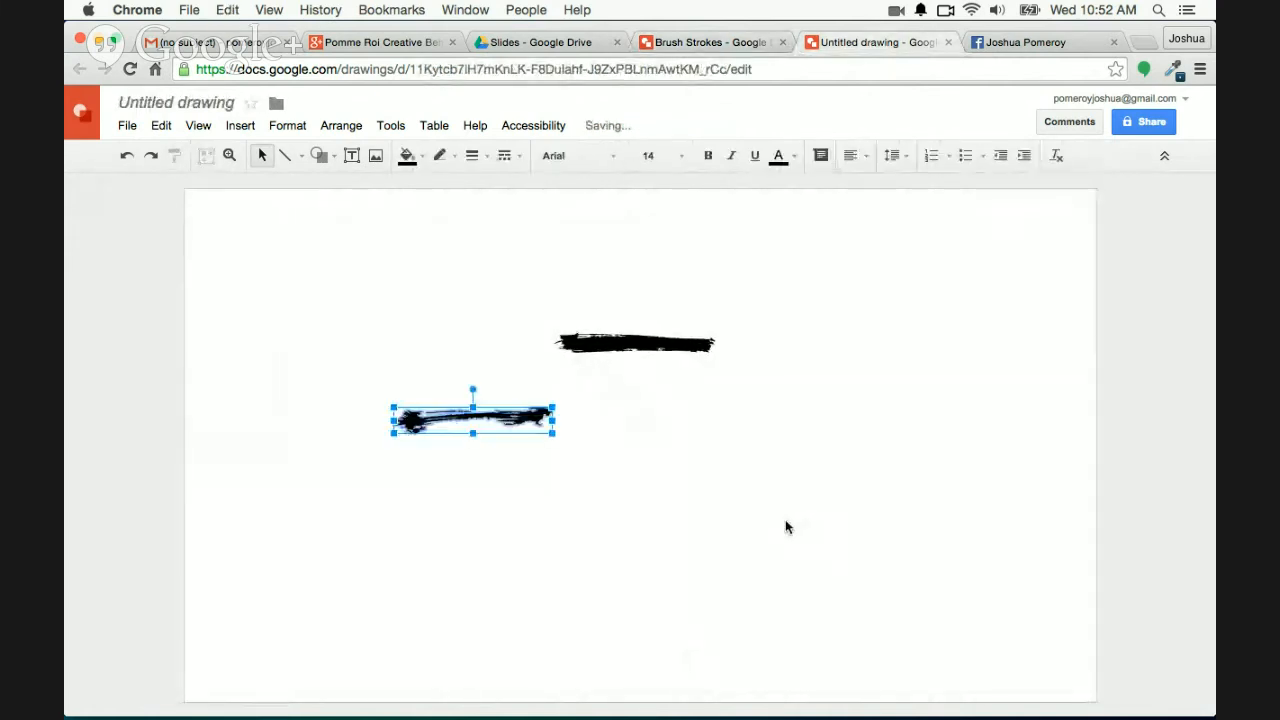
mouse_move(471, 390)
left_mouse_down()
mouse_move(552, 432)
mouse_move(540, 414)
mouse_move(522, 443)
mouse_move(640, 365)
left_mouse_up()
left_click(702, 446)
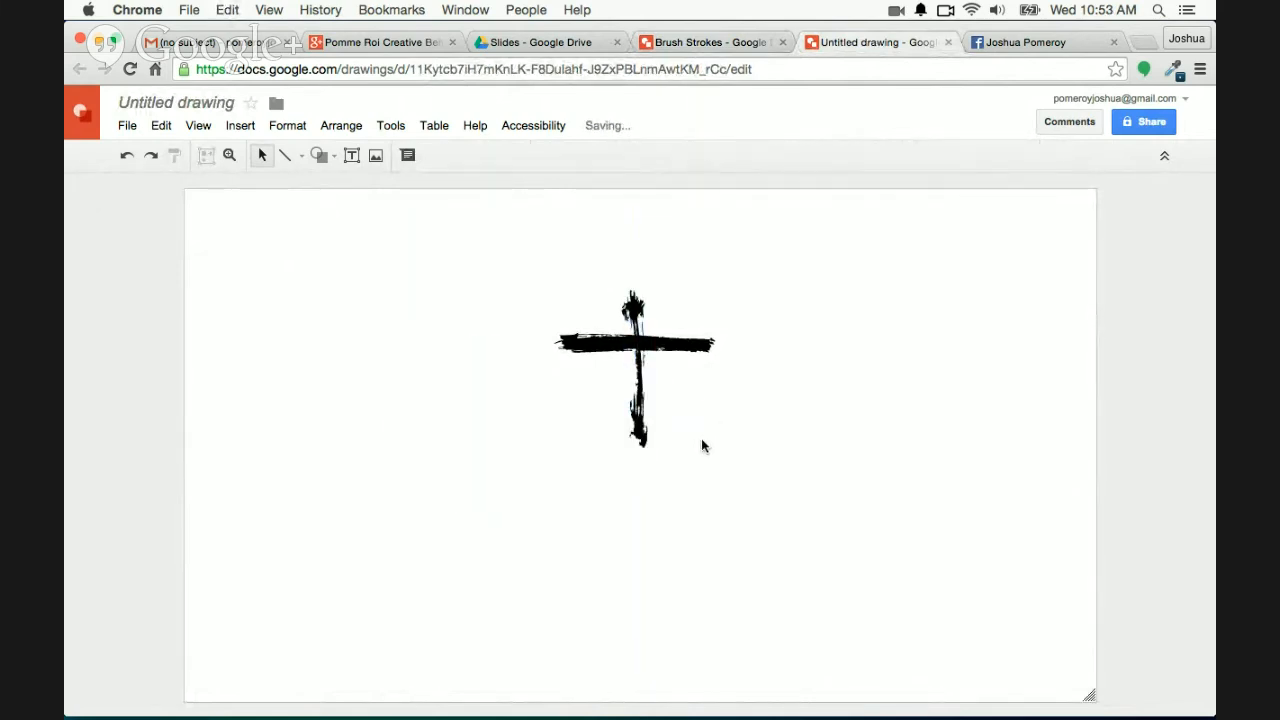
Rotate the thin stroke to horizontal and the thick stroke to vertical, and lower the thick one to form a cross
left_click(639, 437)
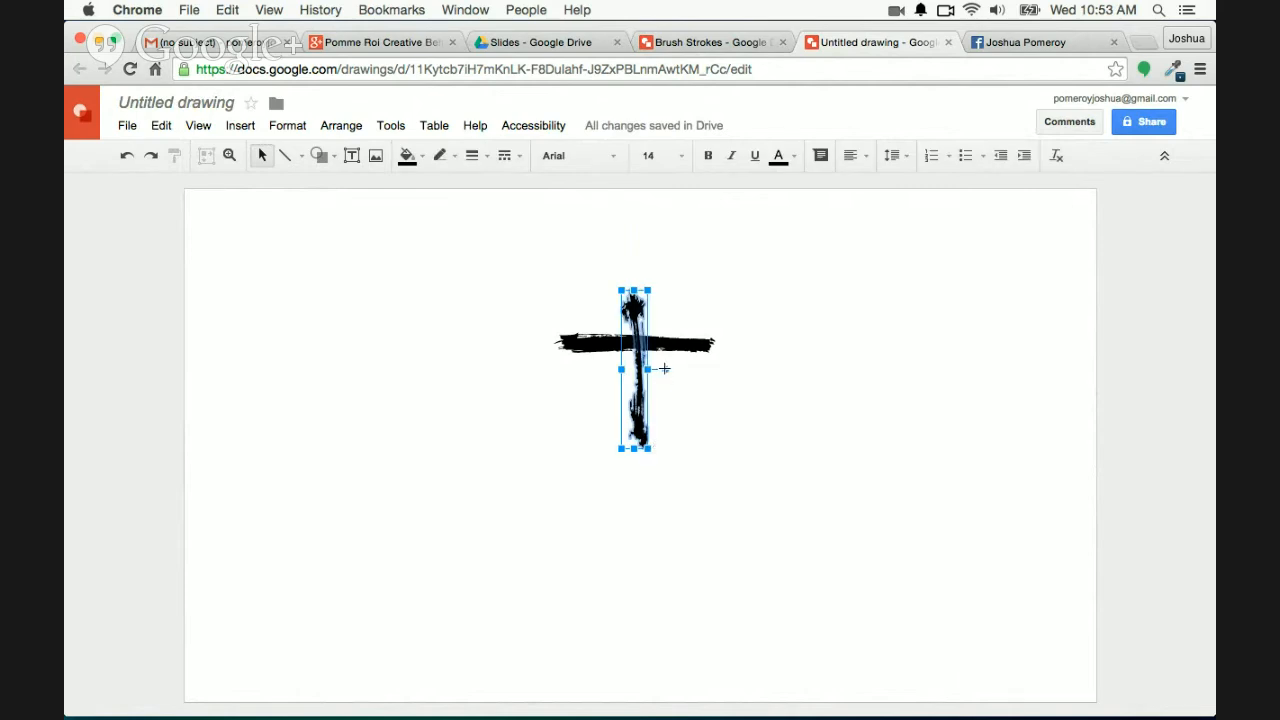
mouse_move(664, 369)
left_mouse_down()
mouse_move(640, 280)
mouse_move(716, 352)
left_mouse_up()
left_click(702, 404)
left_click(680, 347)
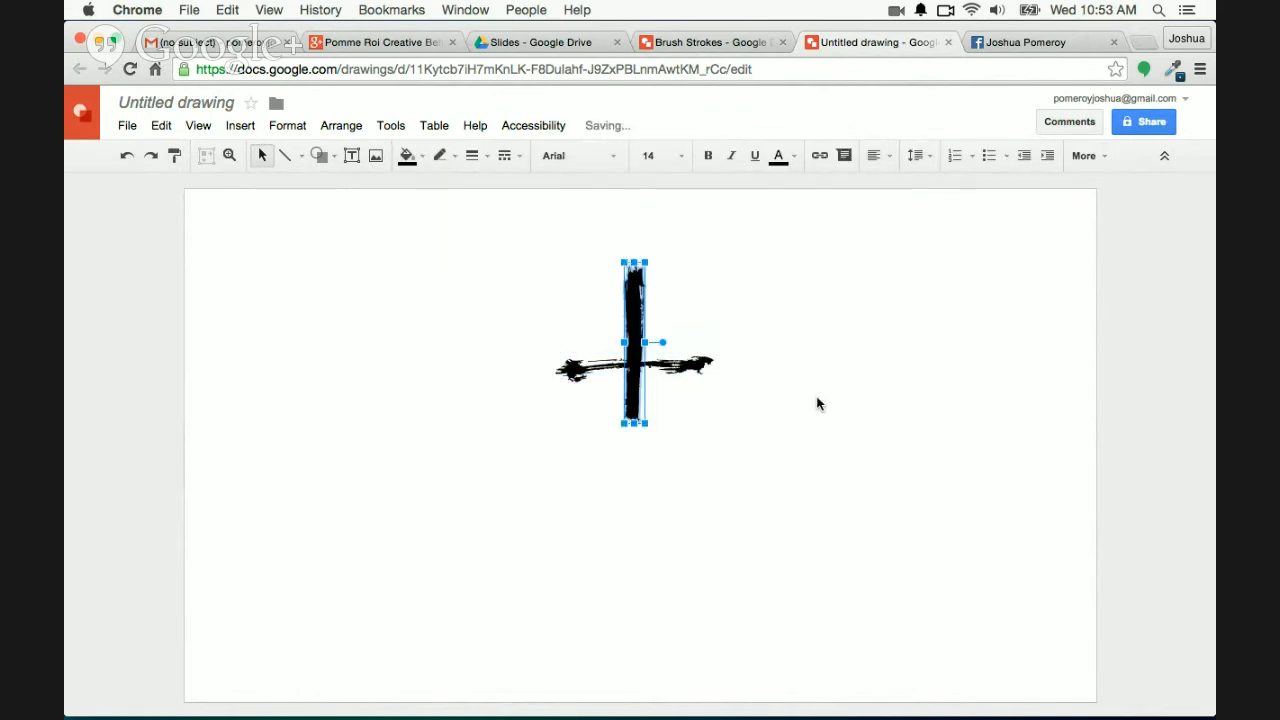
left_click(817, 404)
left_click_drag(640, 328, 642, 380)
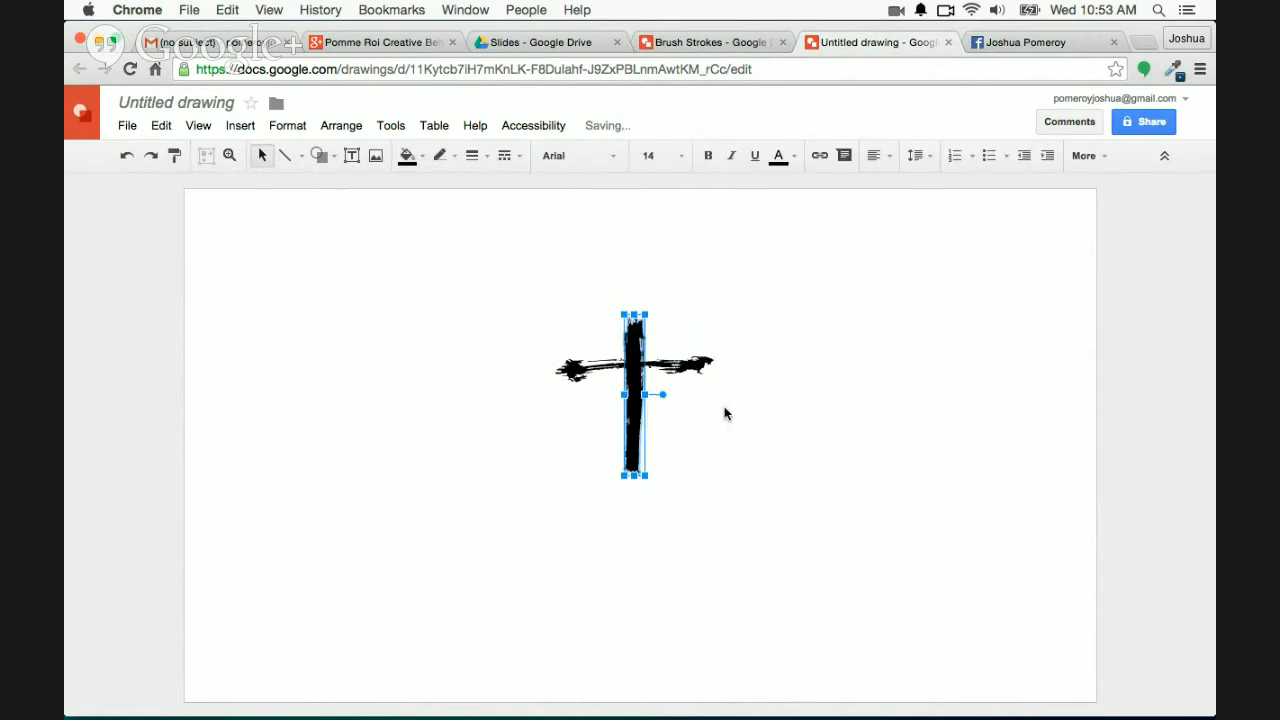
left_click(699, 455)
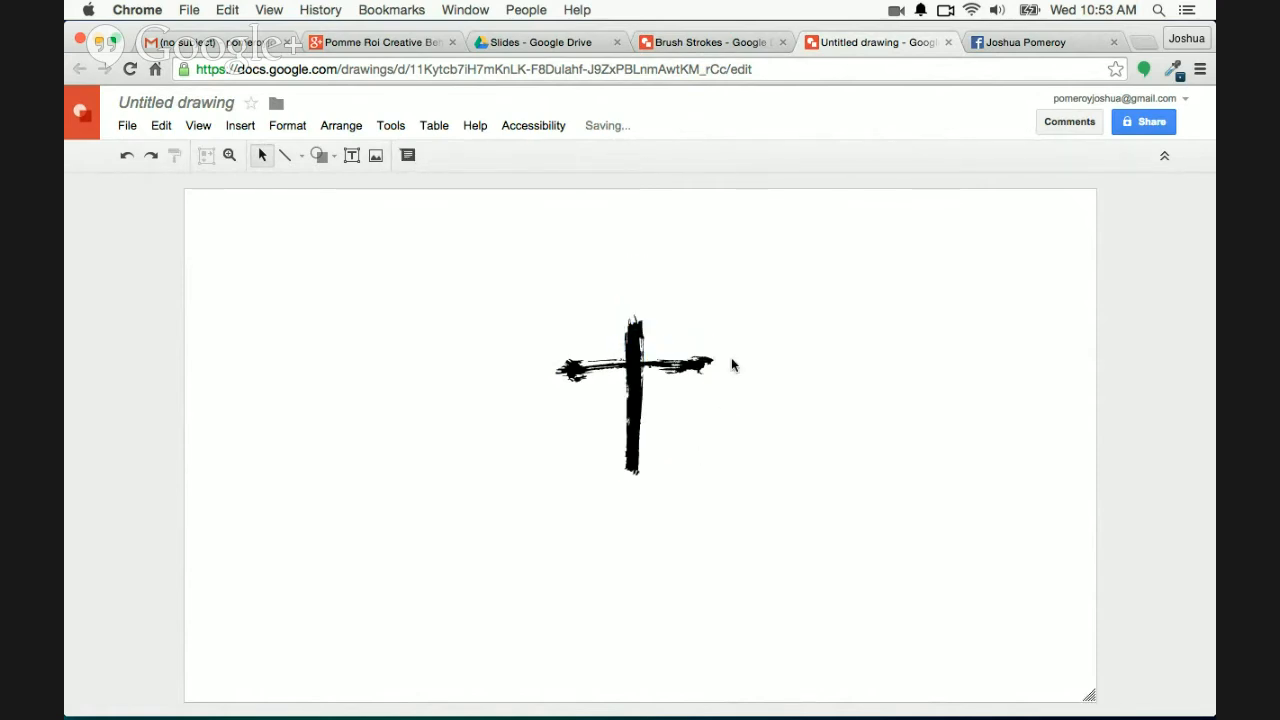
Enlarge the whole cross about its centre, enlarge the vertical stroke further, and raise the crossbar
left_click_drag(766, 309, 518, 478)
left_click_drag(714, 476, 760, 523)
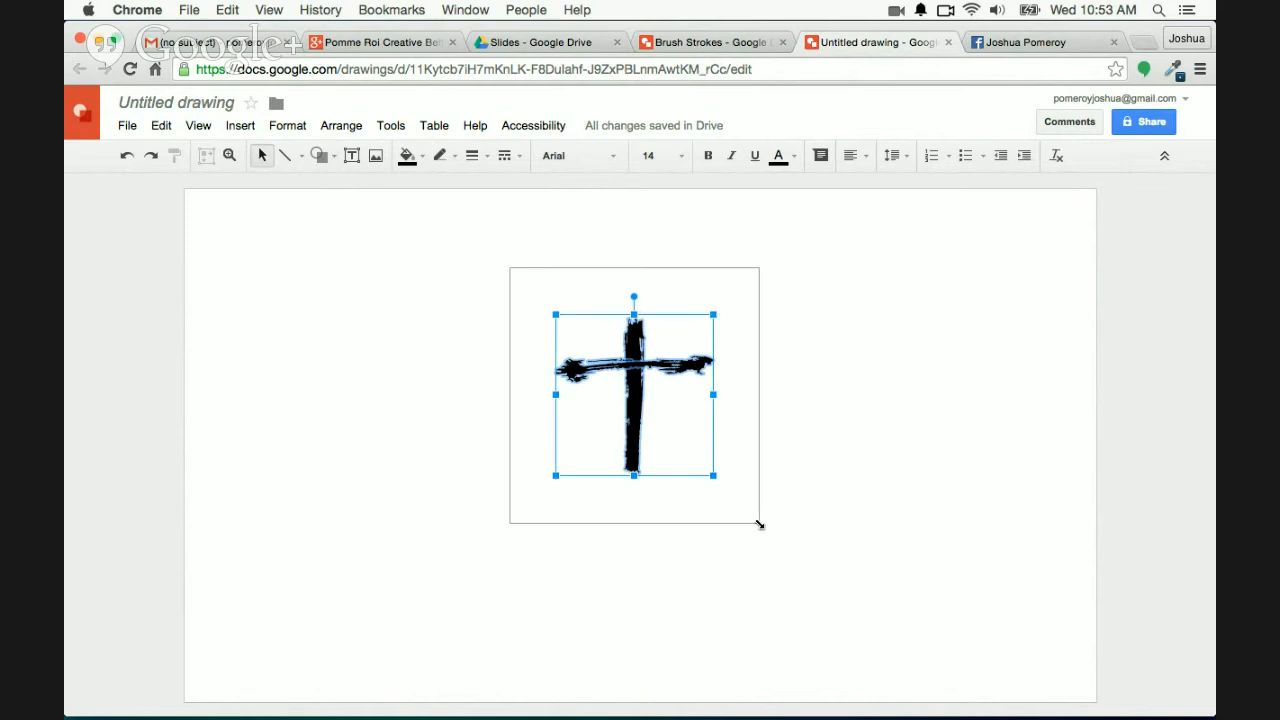
left_click(857, 504)
left_click(627, 448)
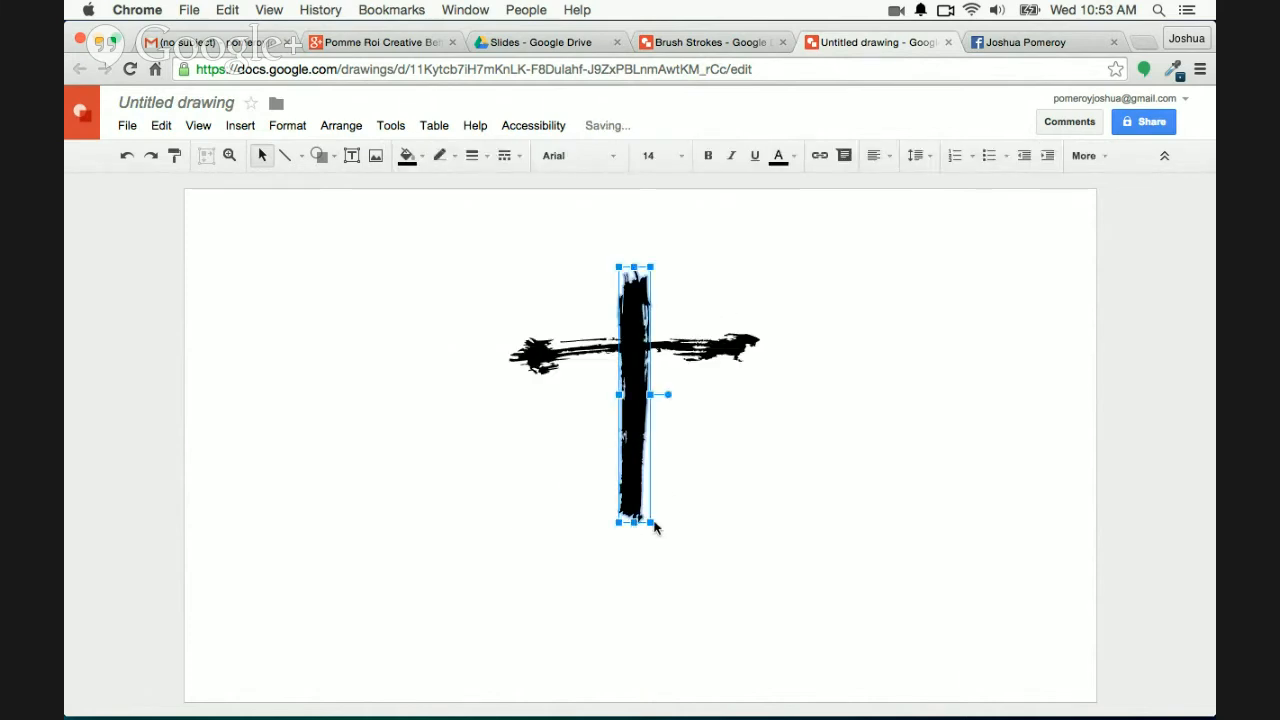
mouse_move(653, 524)
left_mouse_down()
mouse_move(677, 543)
mouse_move(660, 506)
mouse_move(674, 507)
left_mouse_up()
left_click(753, 507)
left_click_drag(700, 345, 703, 321)
left_click(804, 556)
Centre the whole cross on the page and fine-tune the alignment of its strokes
left_click_drag(803, 560, 515, 275)
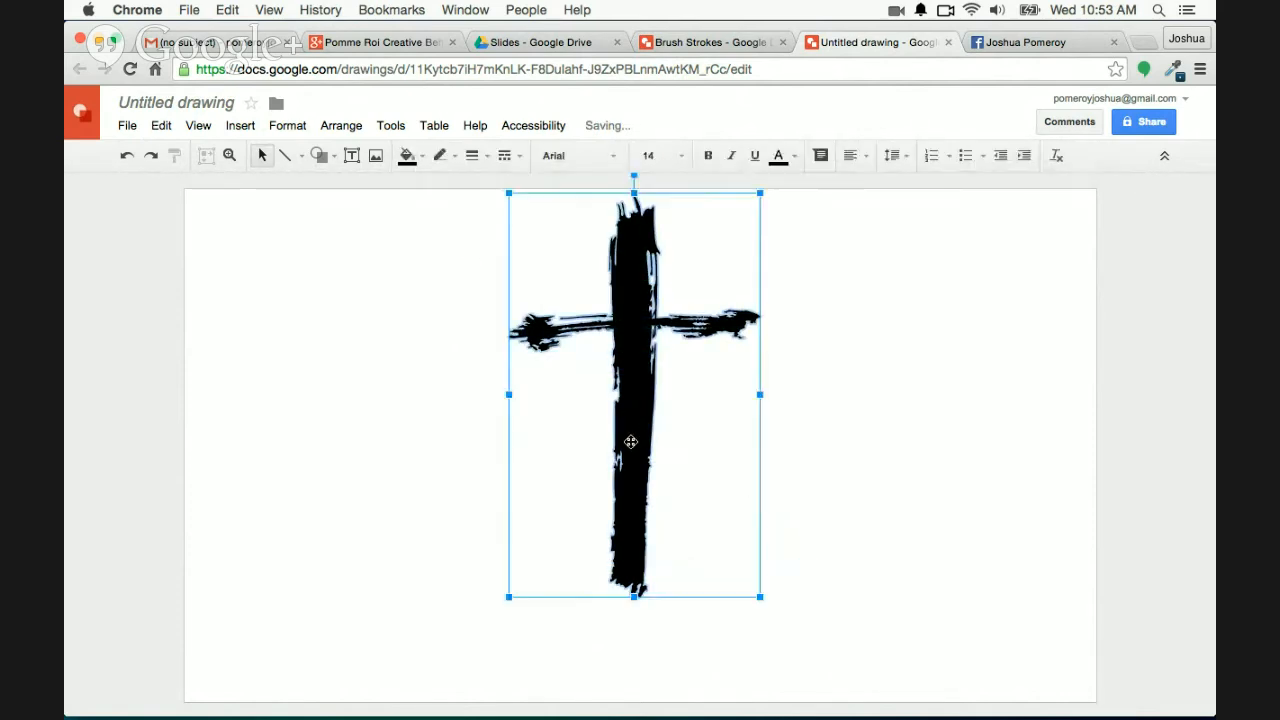
mouse_move(629, 421)
left_mouse_down()
mouse_move(629, 479)
mouse_move(600, 471)
mouse_move(639, 481)
mouse_move(628, 480)
mouse_move(633, 496)
mouse_move(641, 472)
left_mouse_up()
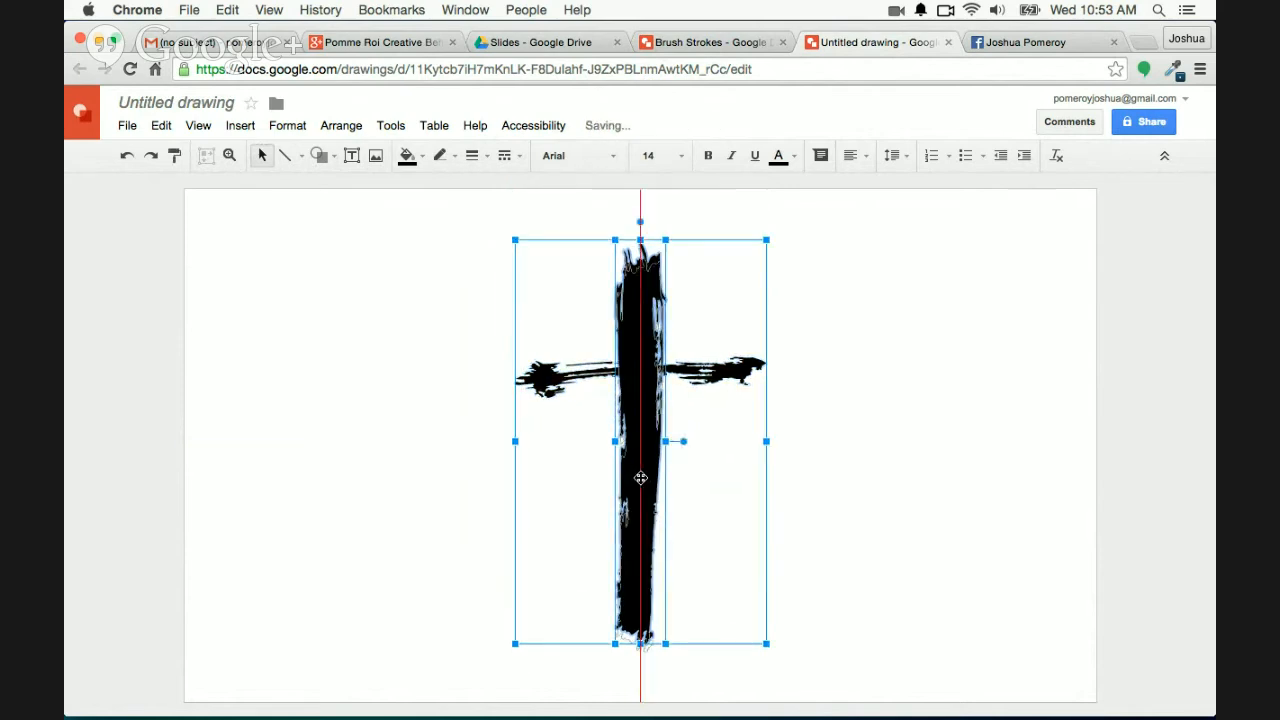
left_click(868, 466)
left_click(646, 469)
left_click_drag(646, 469, 651, 478)
left_click(855, 447)
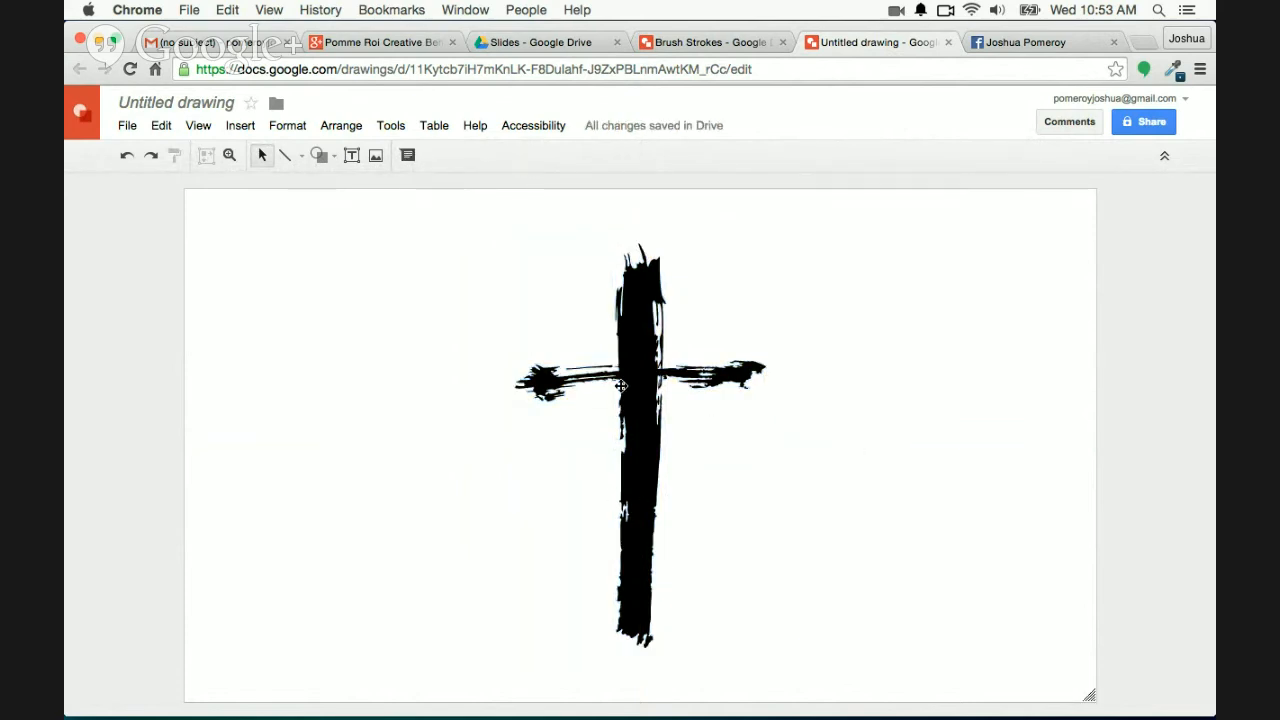
Switch to Google Drive and open the Easter 01 drawing from the Slides folder
left_click(720, 43)
left_click(883, 42)
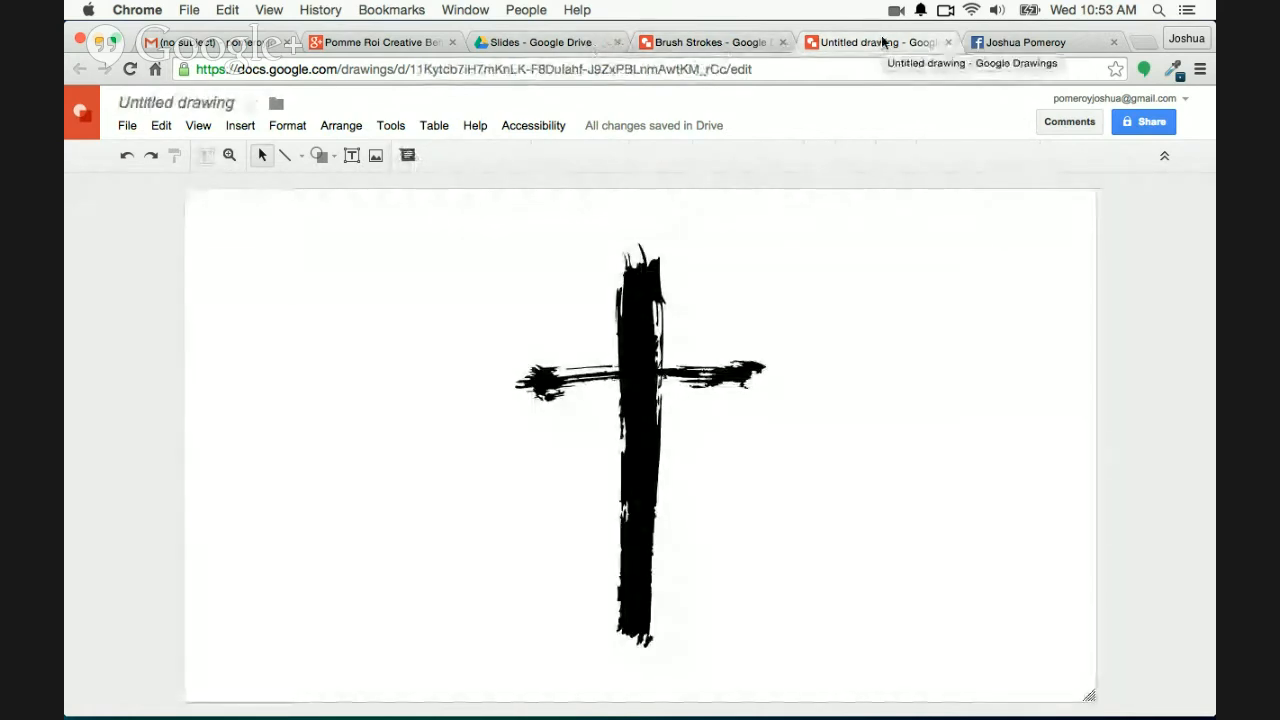
left_click(538, 42)
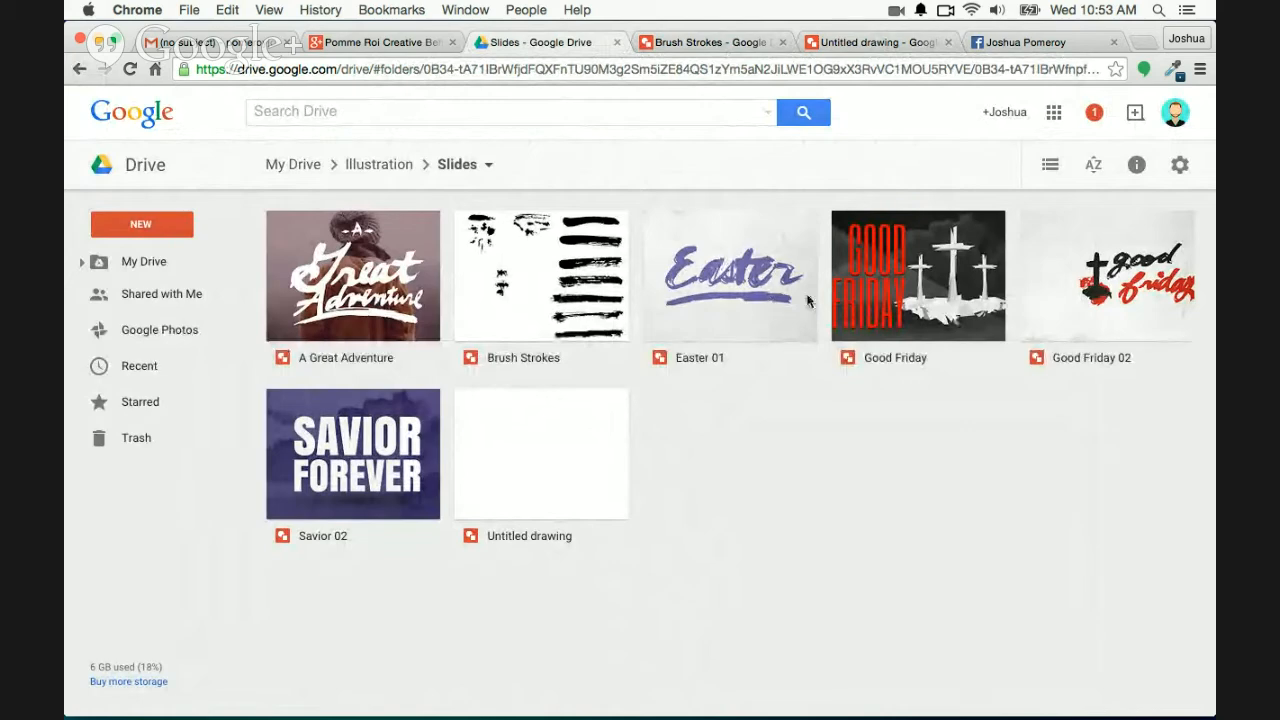
double_click(758, 276)
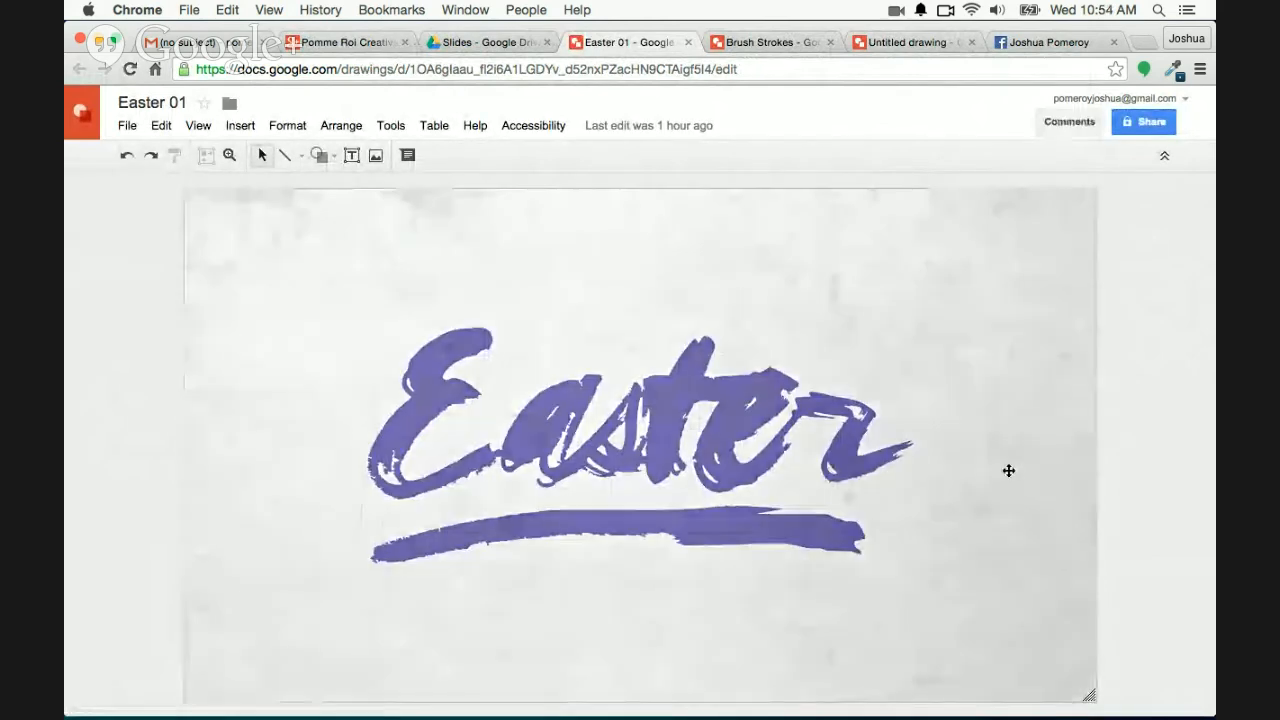
Shift the textured background aside to copy the Easter lettering, restore the background over the page, and close Easter 01
left_click_drag(1008, 470, 266, 440)
left_click(712, 380)
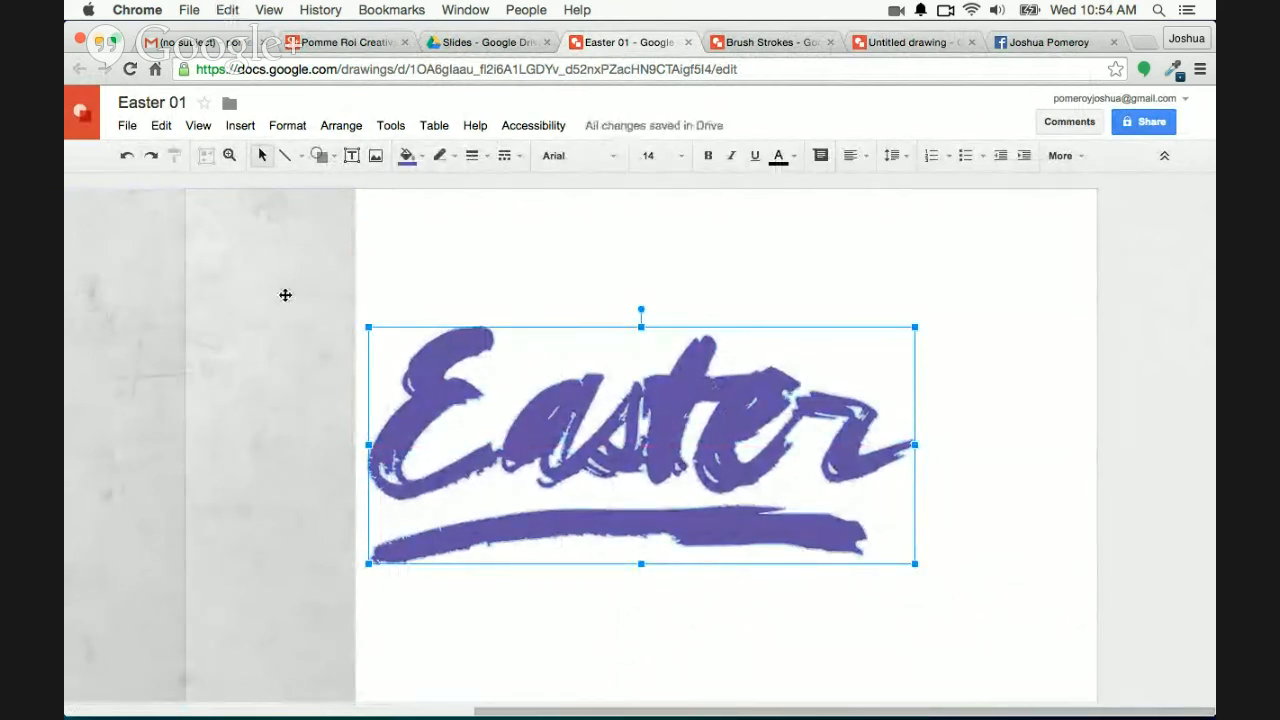
left_click_drag(250, 307, 1056, 326)
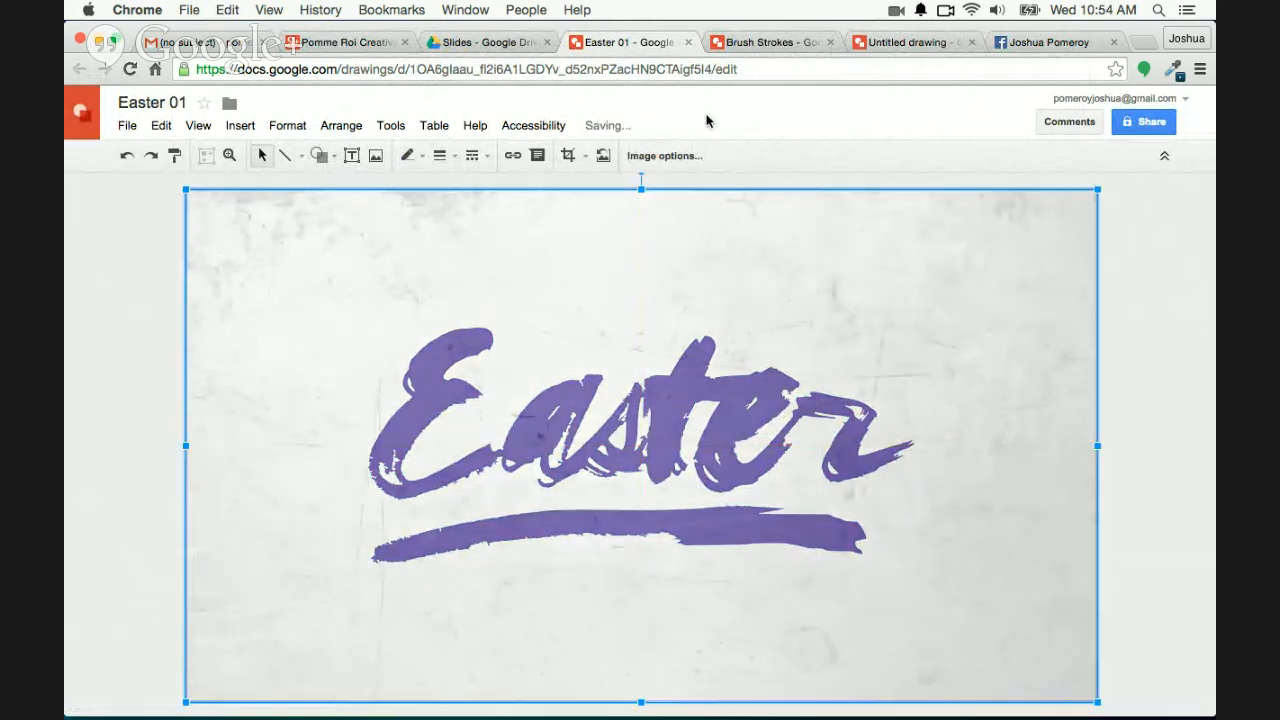
left_click(688, 42)
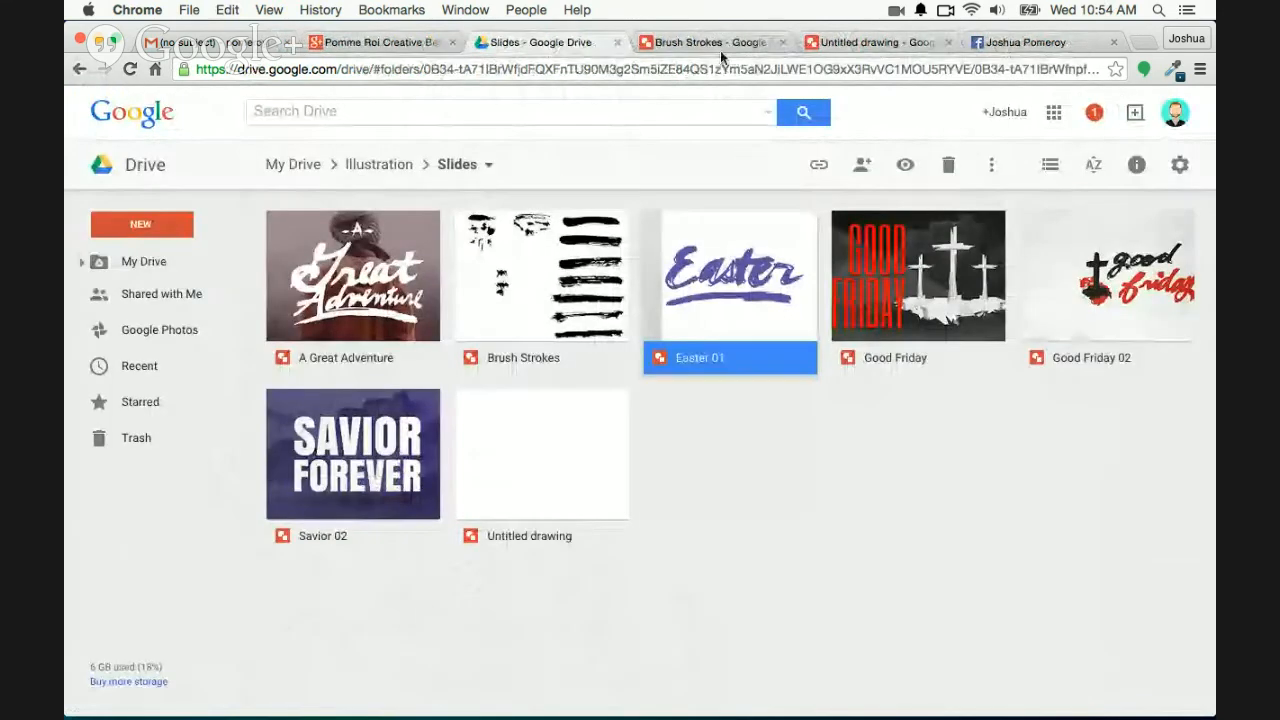
Close Brush Strokes, paste the Easter lettering into the cross drawing, and fill it black
left_click(720, 45)
left_click(866, 44)
left_click(782, 43)
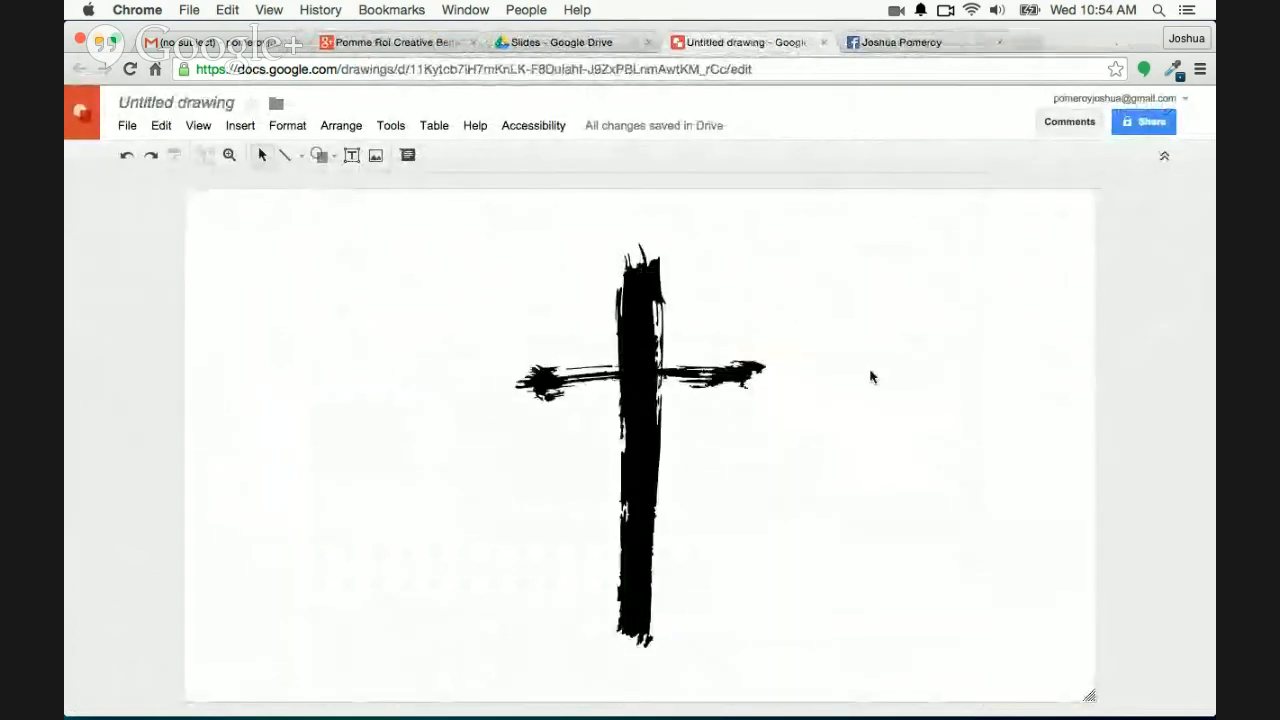
key("super+v")
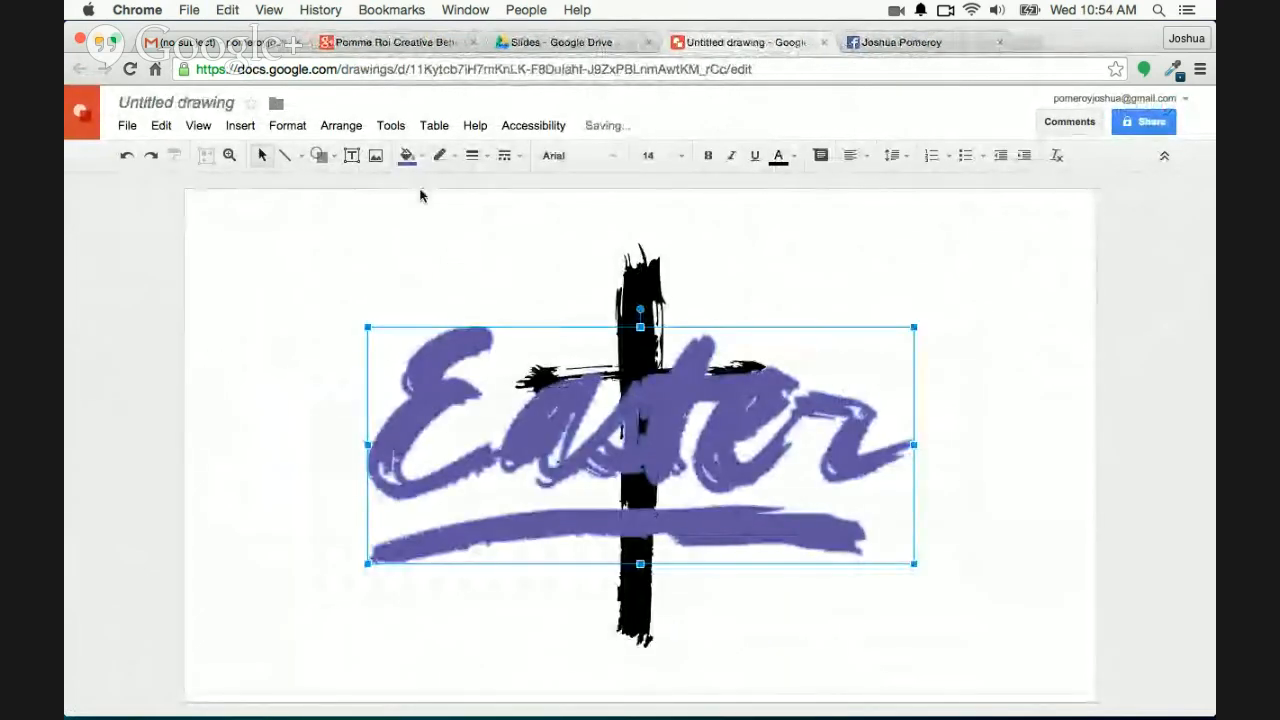
left_click(407, 155)
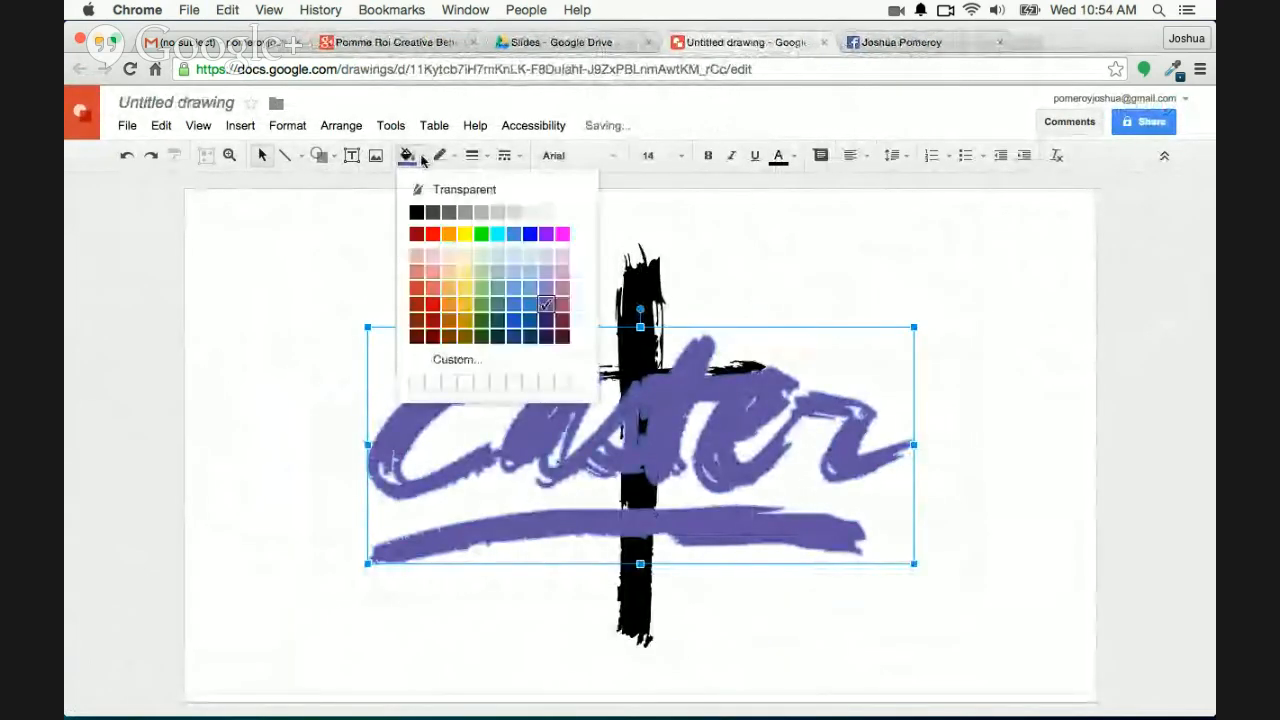
left_click(943, 506)
Move the Easter lettering to the left of the cross and ungroup the word from its underline
left_click_drag(836, 464, 870, 547)
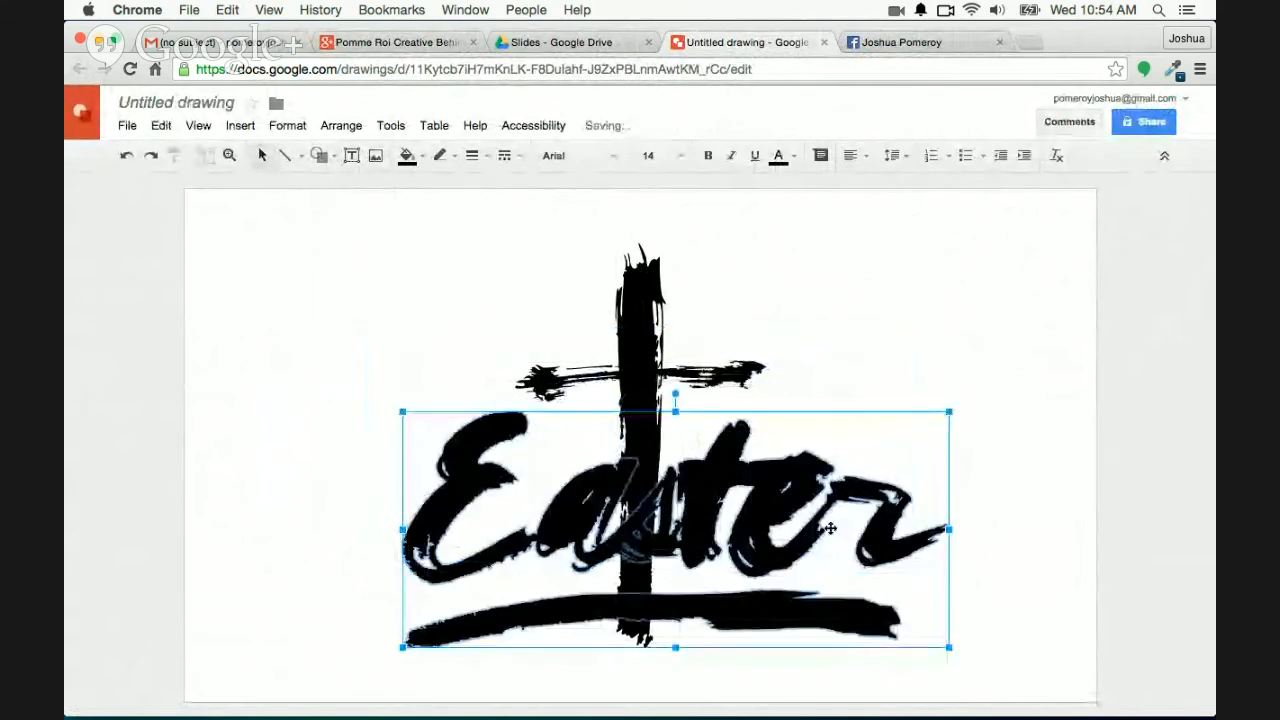
key("super+z")
left_click_drag(588, 385, 60, 280)
scroll(476, 531, "left", 5)
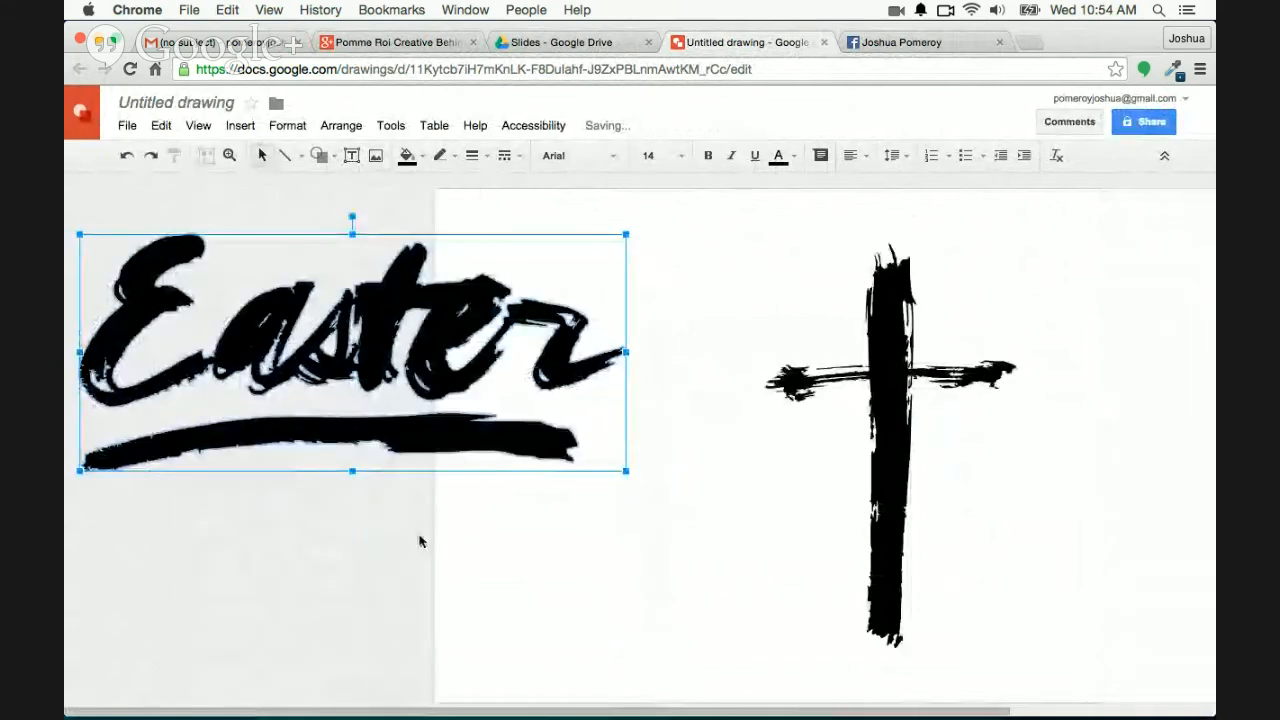
left_click(398, 534)
left_click(456, 312)
left_click(686, 355)
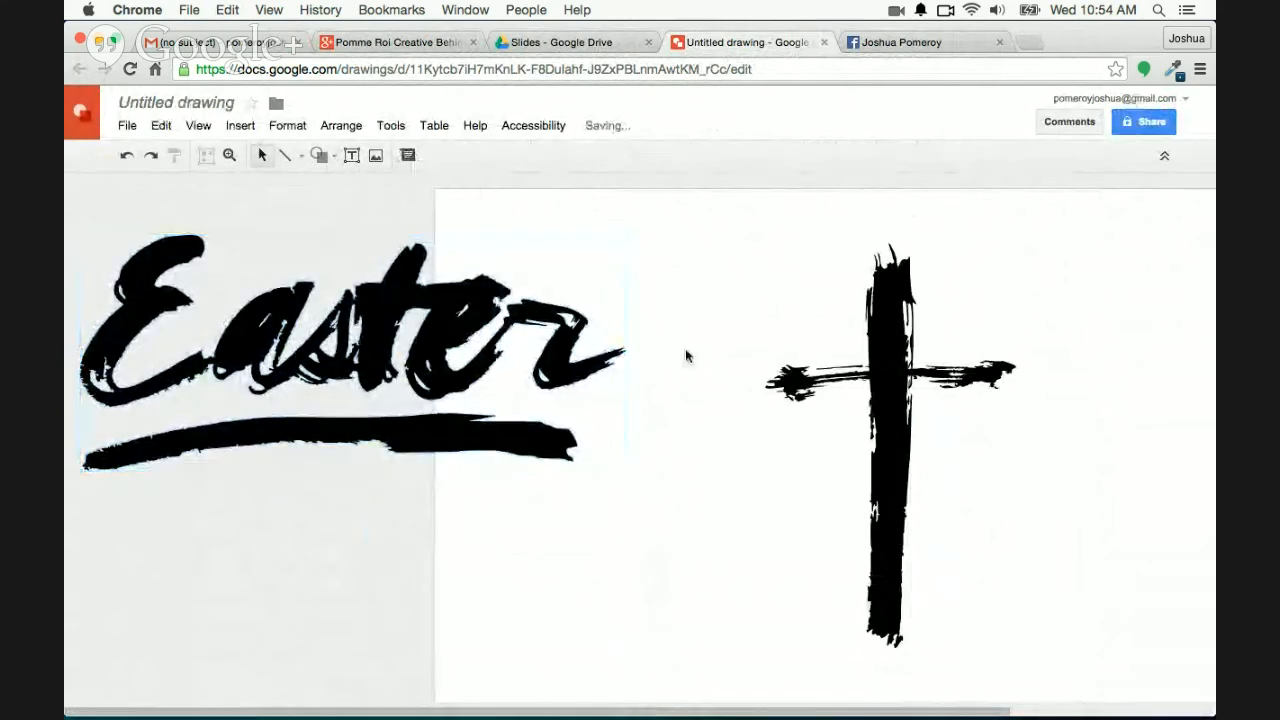
Move the underline clear of the Easter word and centre the word over the lower part of the cross
left_click_drag(488, 436, 491, 560)
mouse_move(492, 338)
left_mouse_down()
mouse_move(568, 410)
mouse_move(820, 540)
mouse_move(948, 549)
mouse_move(1030, 536)
mouse_move(989, 537)
left_mouse_up()
left_click(612, 530)
scroll(486, 480, "right", 2)
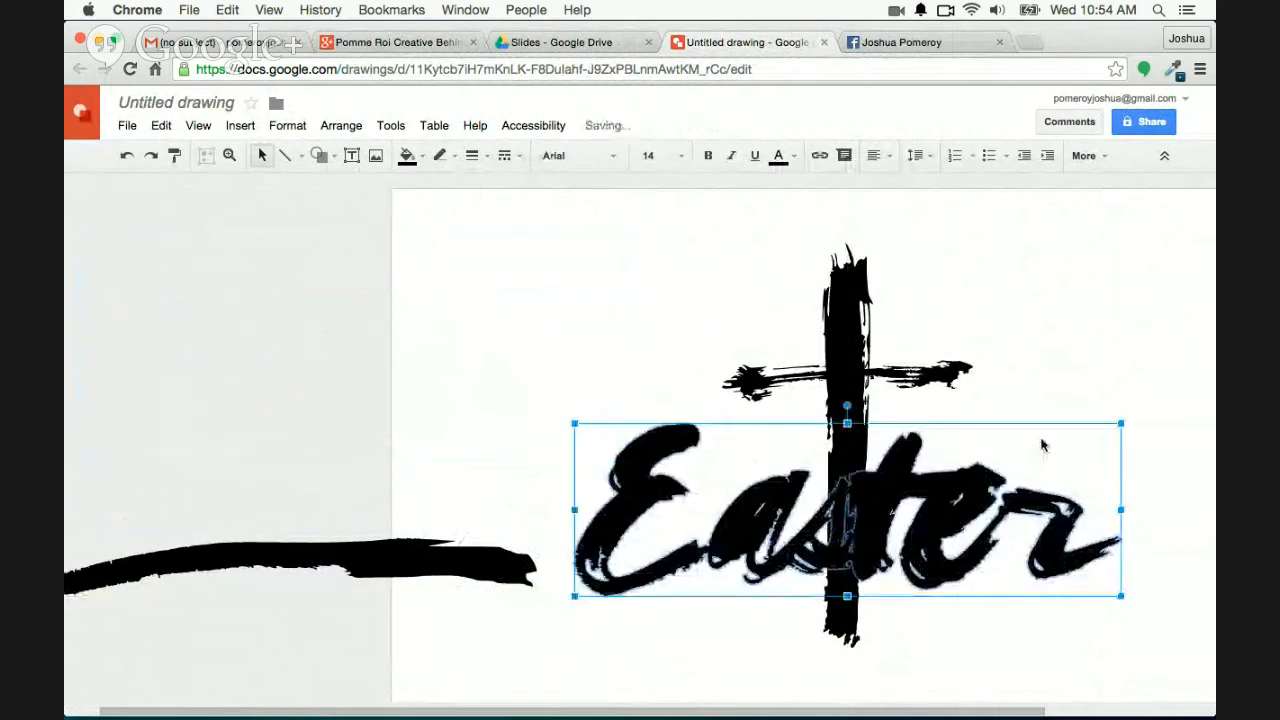
key("Escape")
scroll(681, 453, "right", 2)
scroll(681, 453, "right", 4)
left_click_drag(852, 508, 861, 538)
left_click(987, 452)
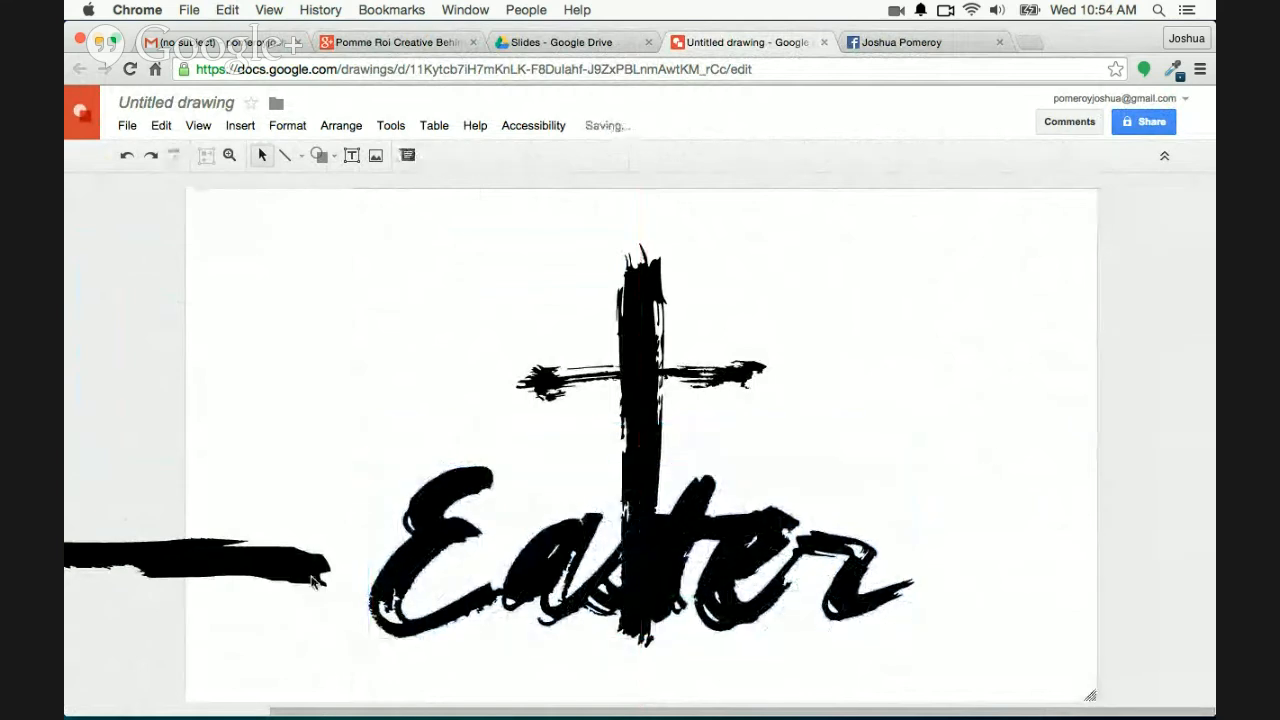
Place the underline stroke at the foot of the cross and raise the Easter word above it
left_click_drag(279, 570, 857, 660)
left_click(938, 543)
left_click(1015, 561)
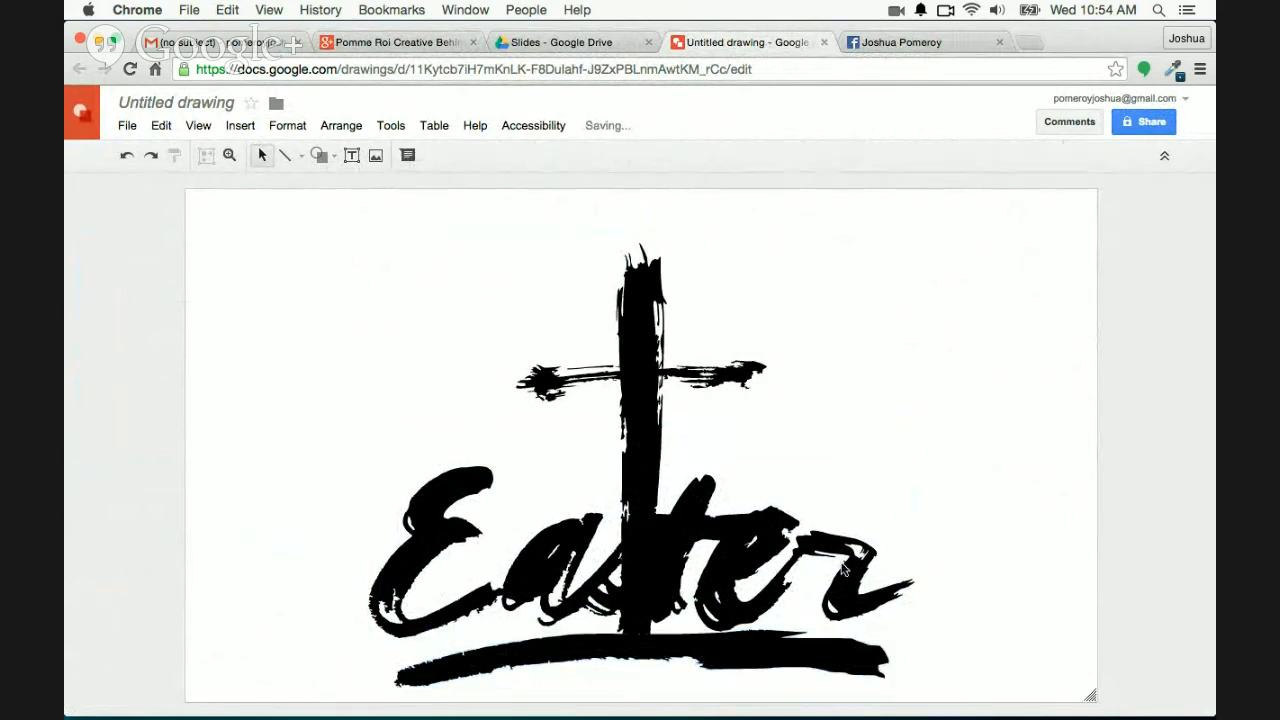
left_click_drag(853, 568, 838, 518)
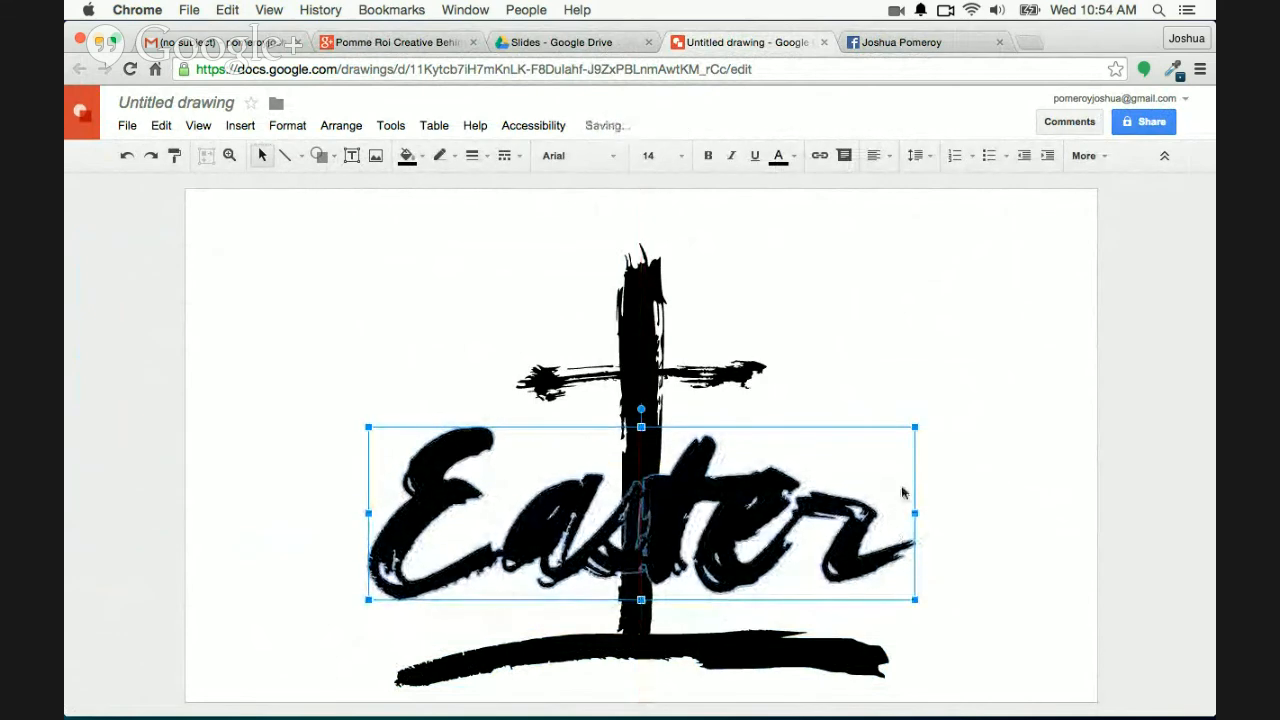
Fill the Easter word with golden yellow
left_click(410, 155)
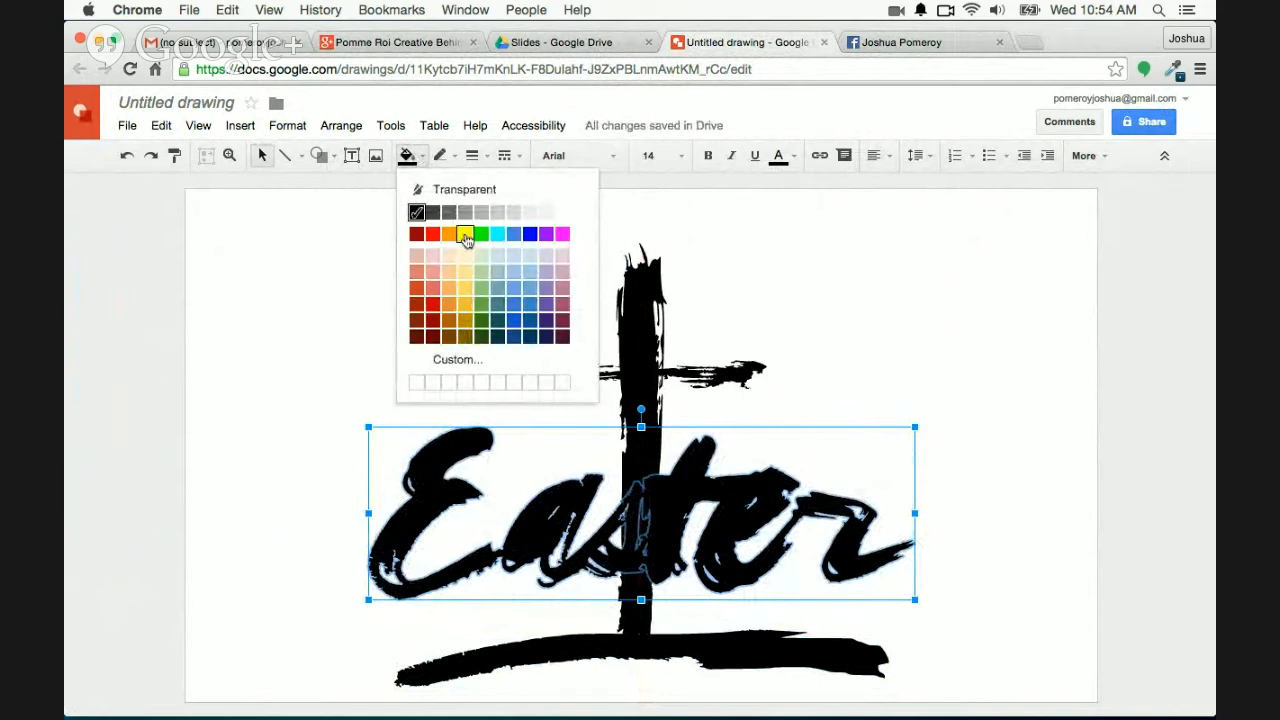
left_click(466, 303)
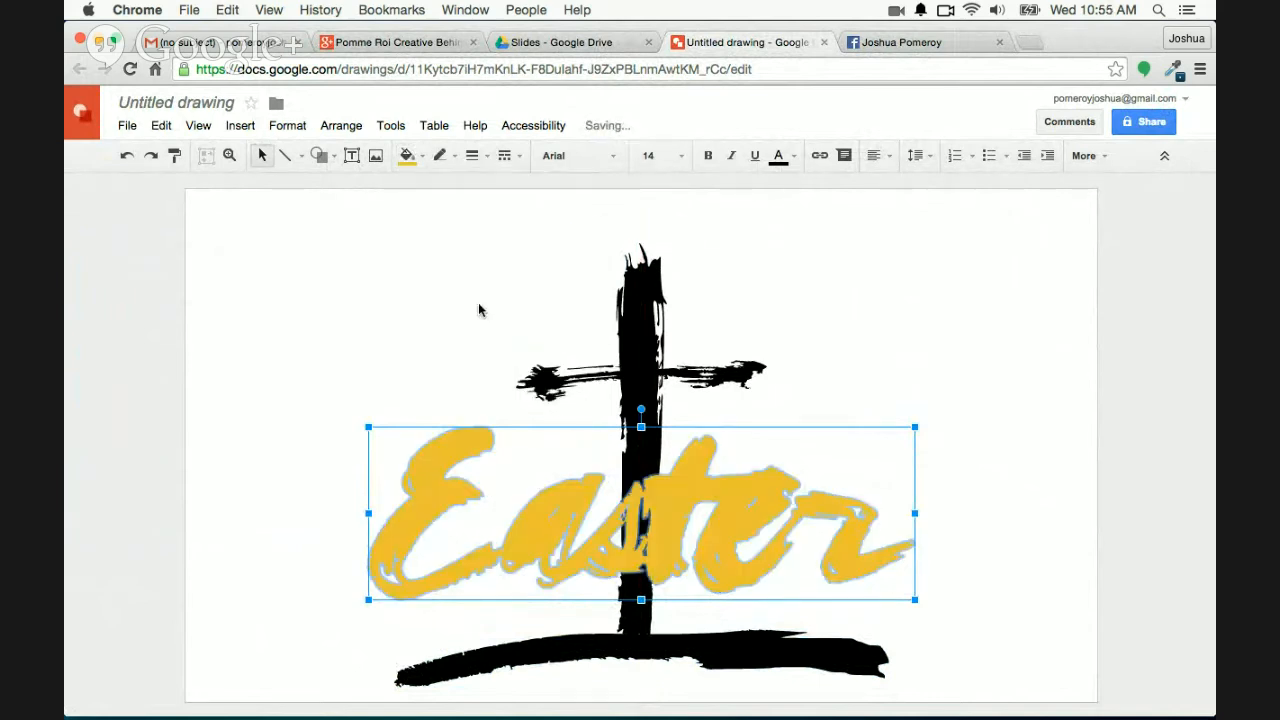
left_click(478, 310)
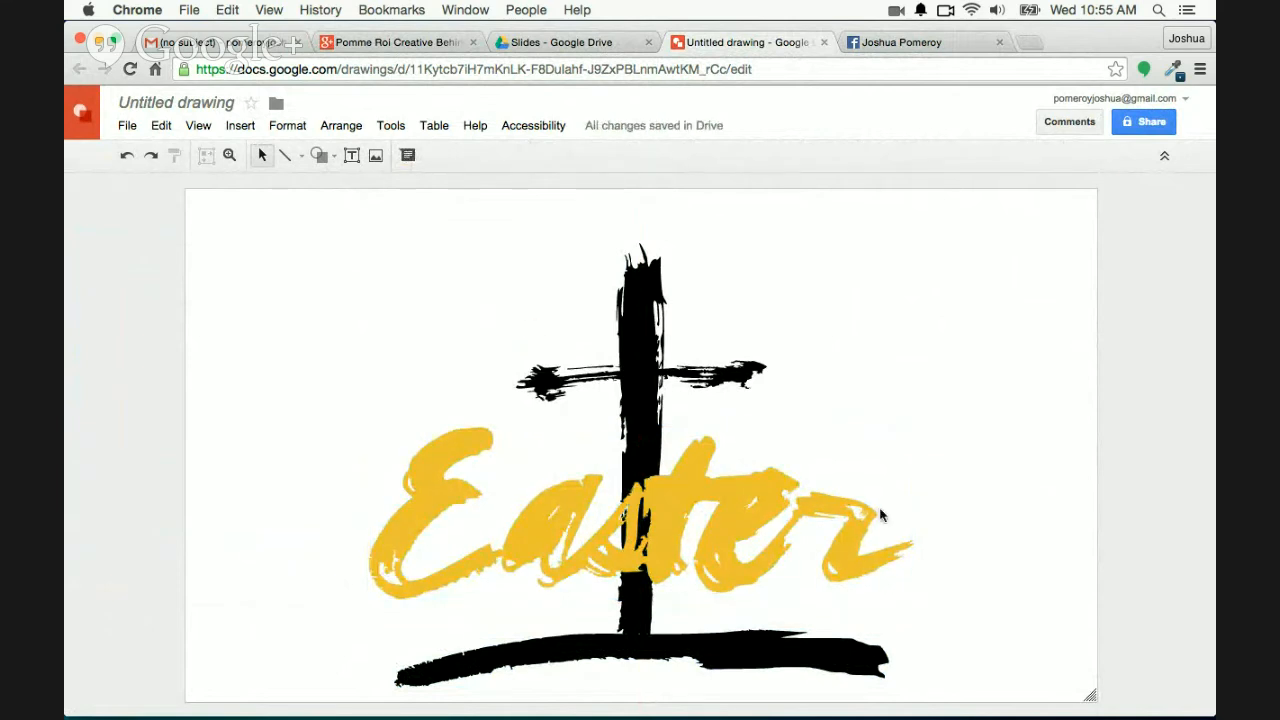
Select the underline stroke together with the cross and raise both slightly on the page
left_click(824, 658)
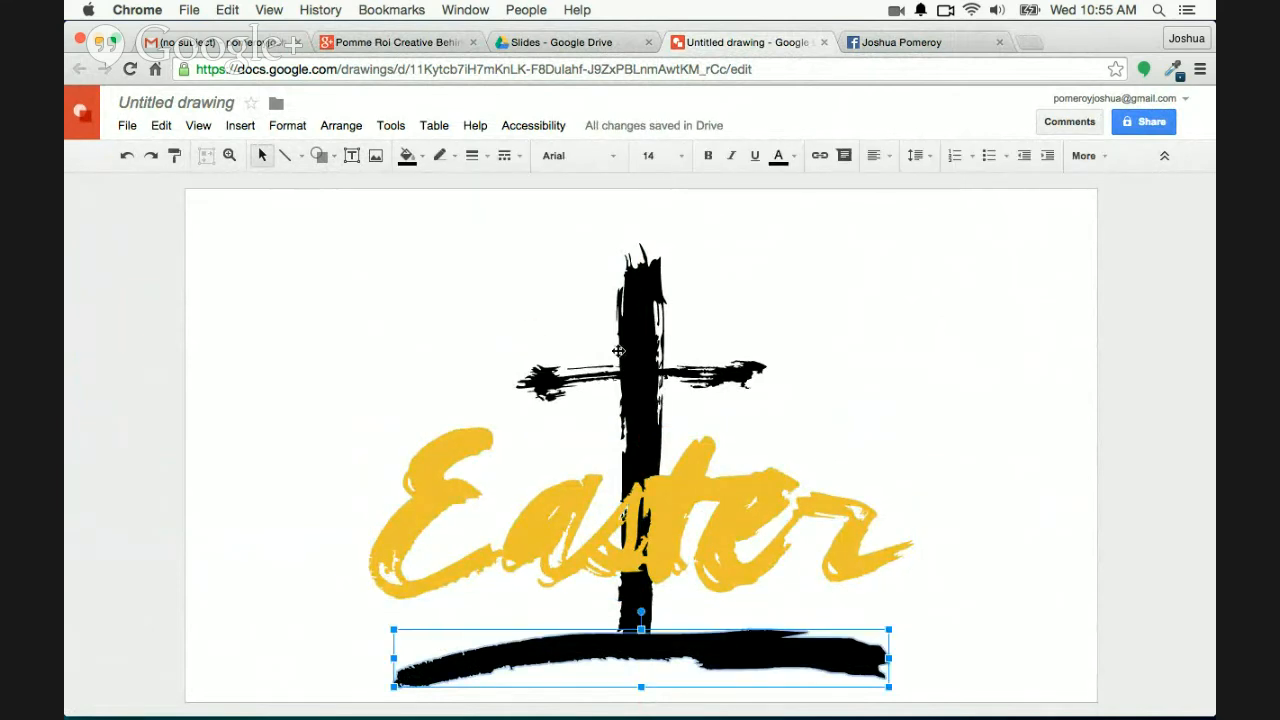
left_click(645, 414, "shift")
left_click_drag(645, 414, 645, 403)
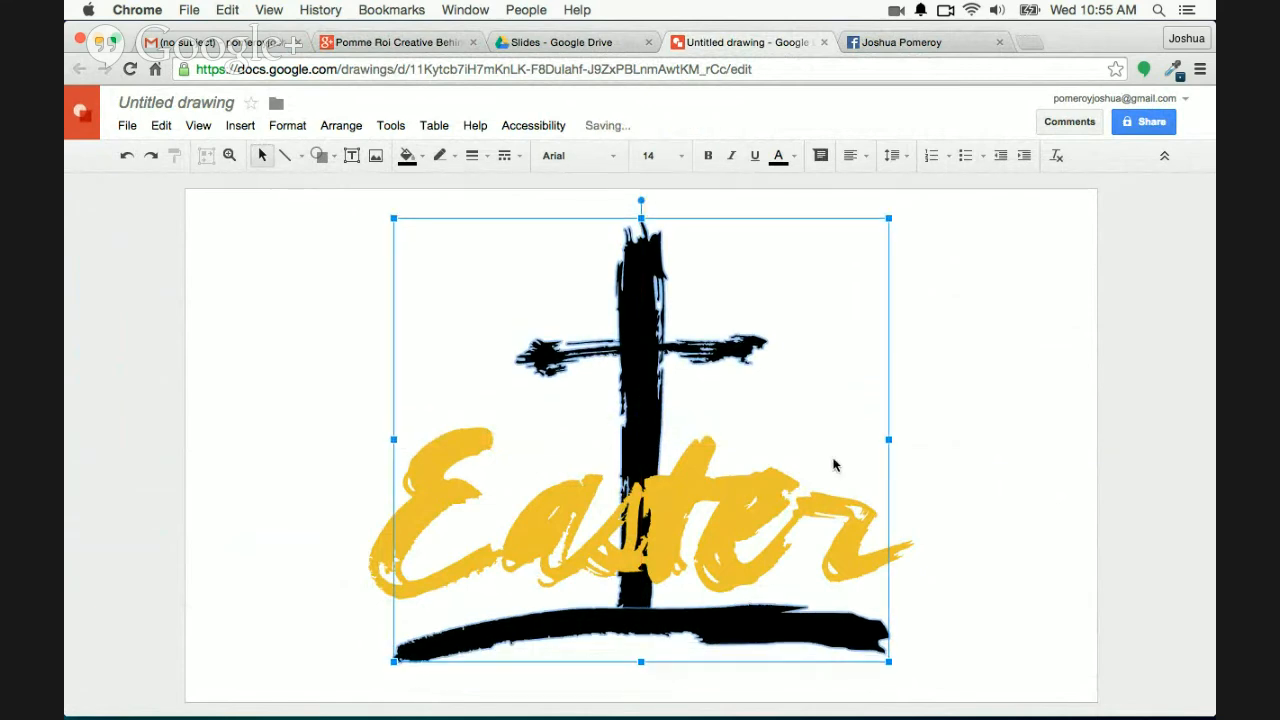
left_click(919, 493)
Fill the underline stroke with the same golden yellow as the Easter word
left_click(808, 623)
left_click(407, 155)
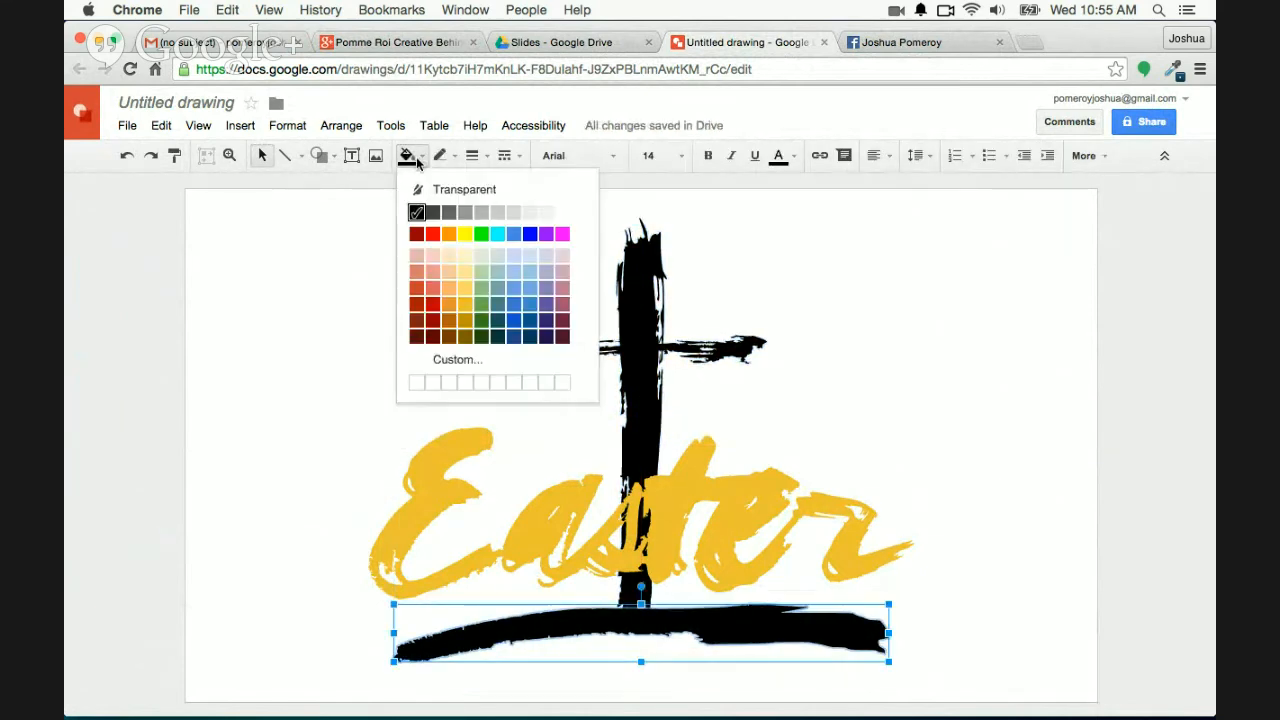
left_click(463, 302)
left_click(396, 303)
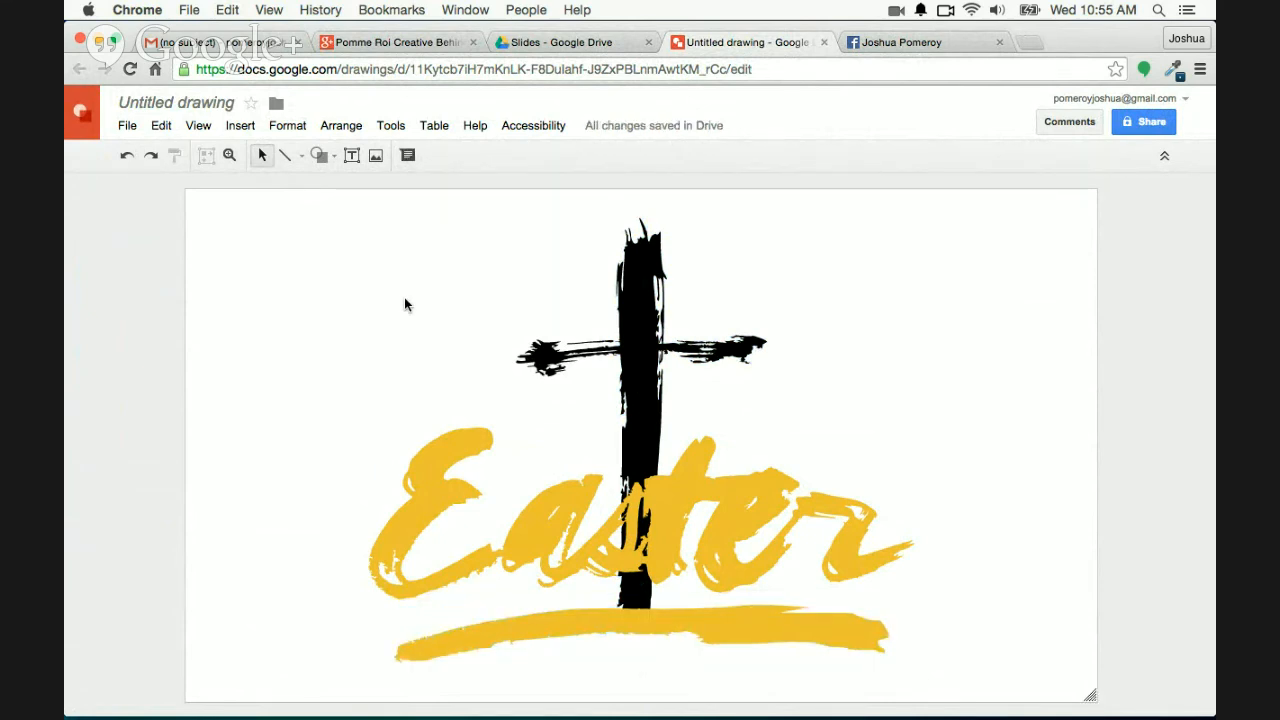
Scale the whole cross and Easter artwork down slightly and position it near the page's vertical centre
mouse_move(357, 256)
left_mouse_down()
mouse_move(569, 460)
mouse_move(888, 662)
left_mouse_up()
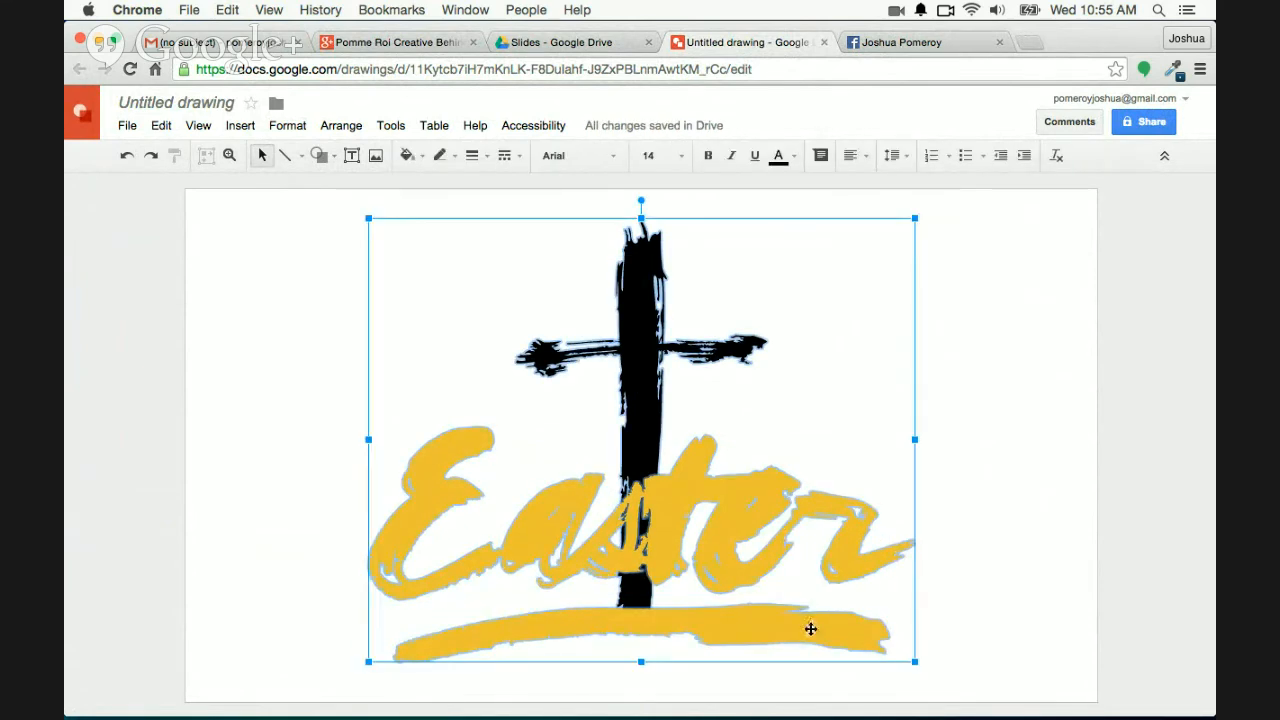
left_click_drag(810, 628, 811, 642)
left_click_drag(915, 668, 897, 653)
left_click(1006, 595)
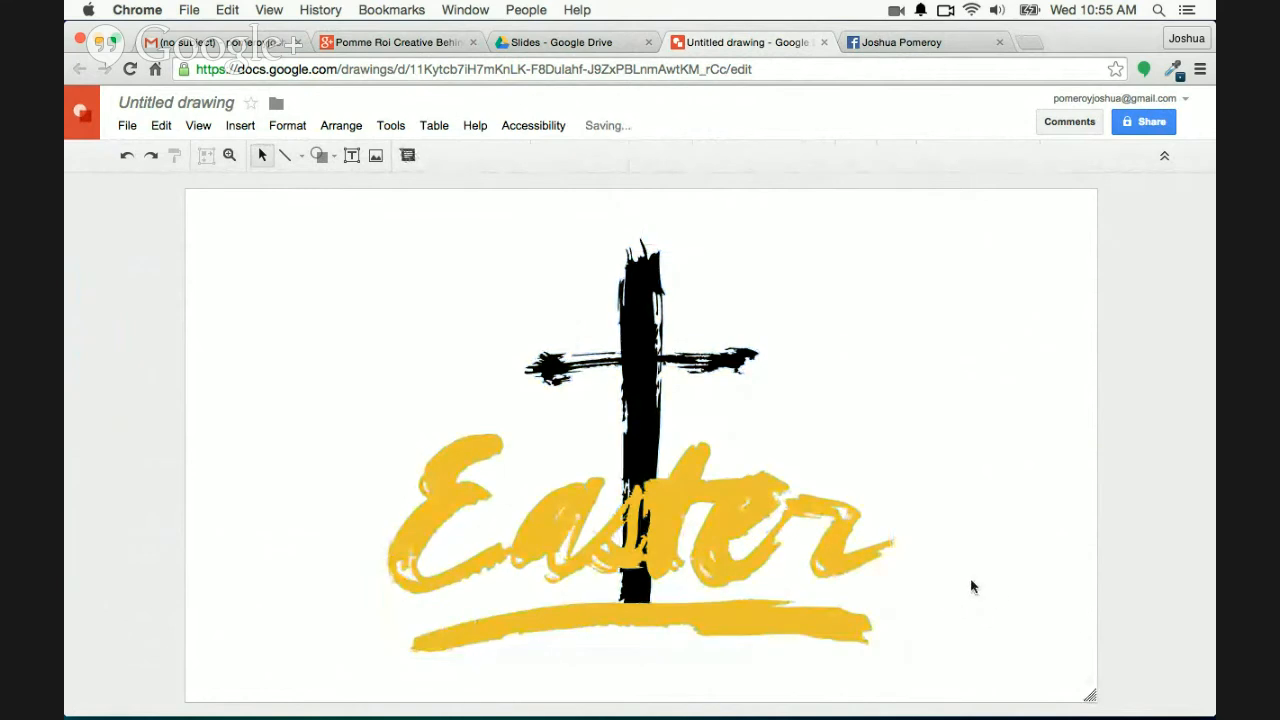
key("super+minus")
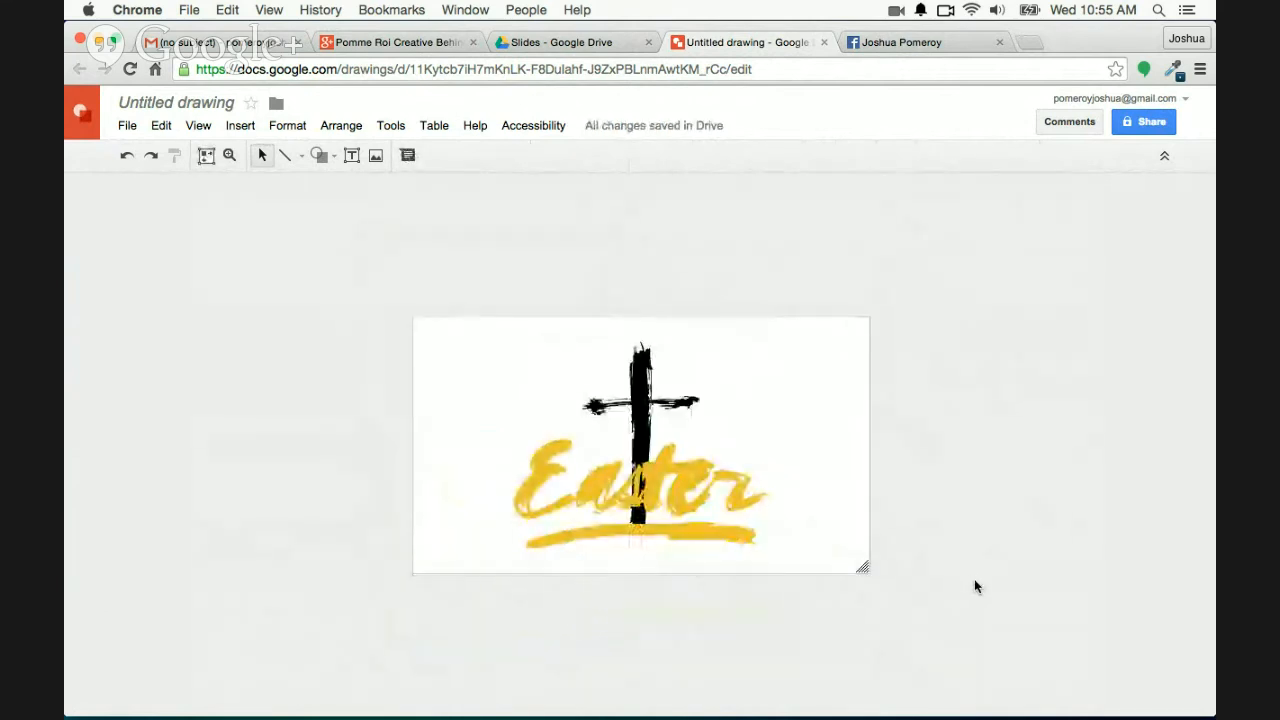
key("super+plus")
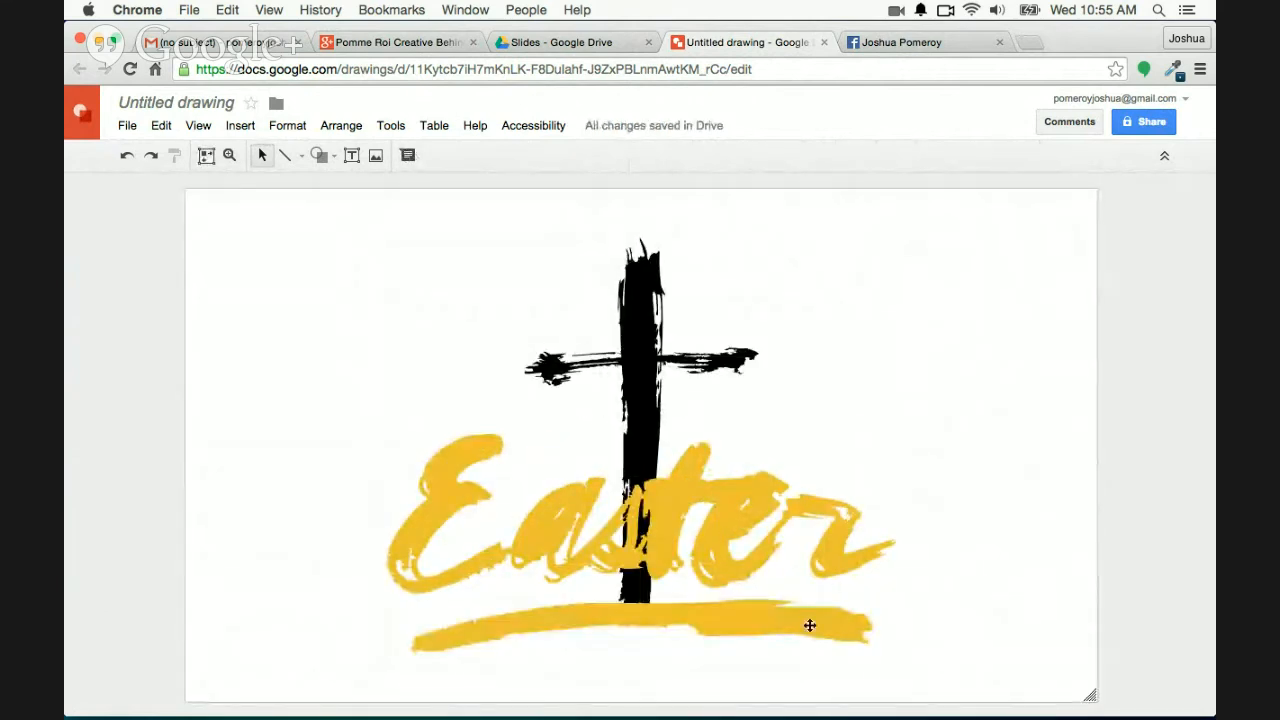
left_click_drag(920, 658, 492, 348)
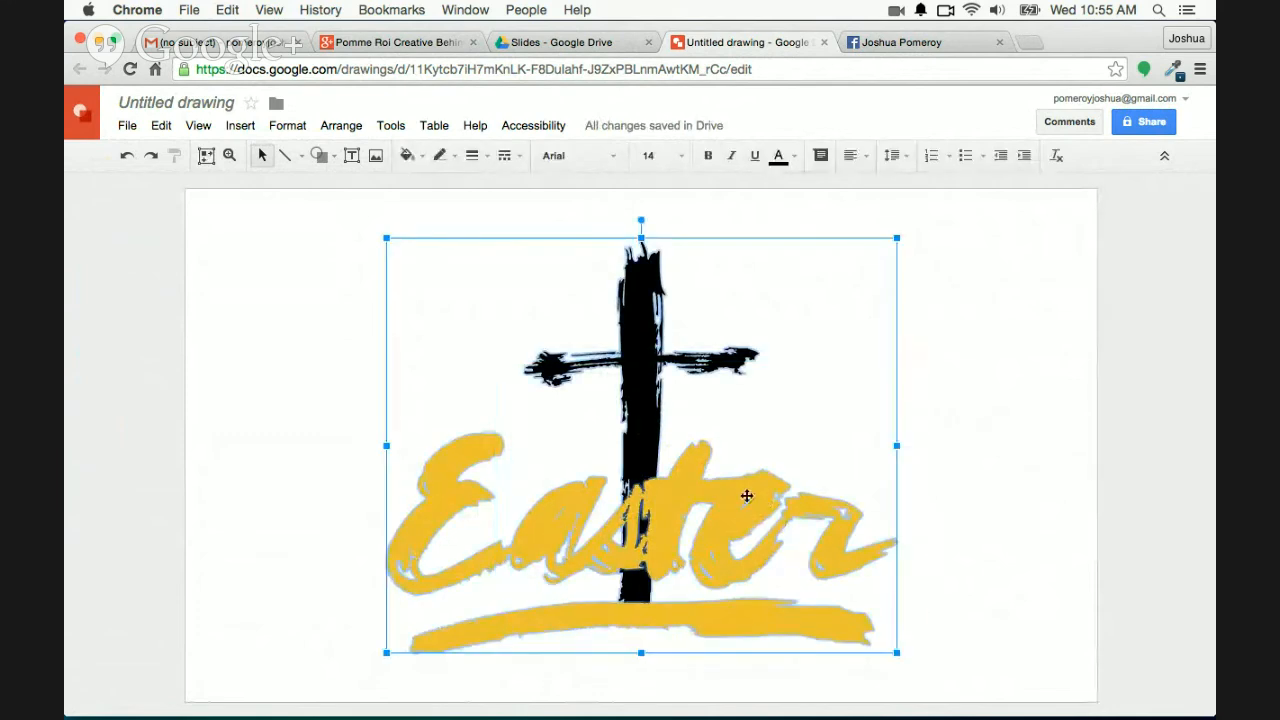
left_click_drag(746, 496, 746, 476)
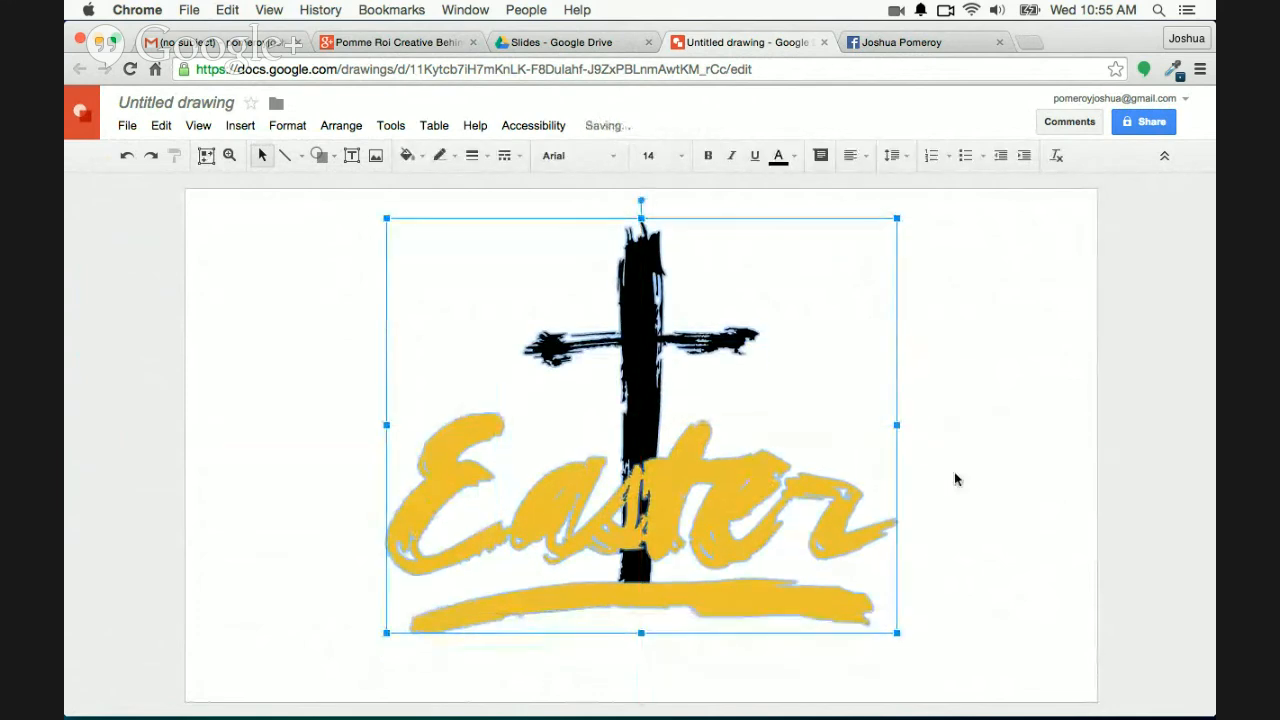
left_click(977, 503)
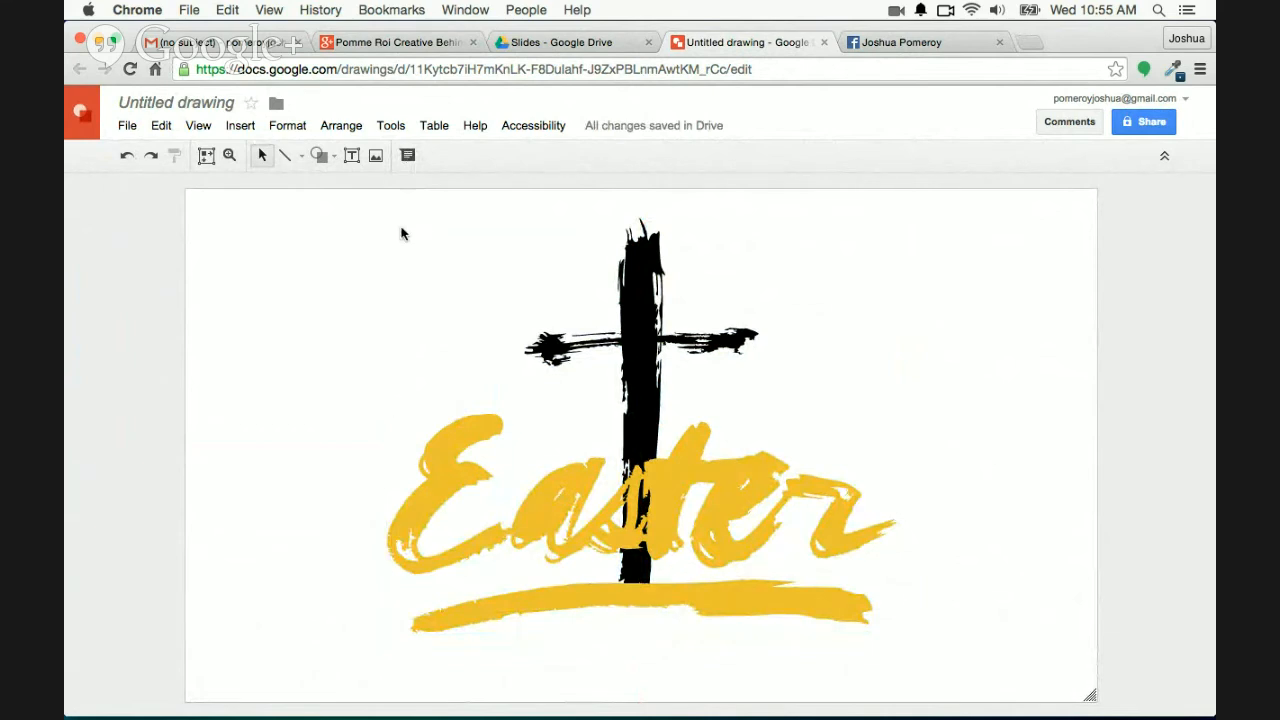
Change the page background to dark purple
right_click(345, 251)
mouse_move(477, 352)
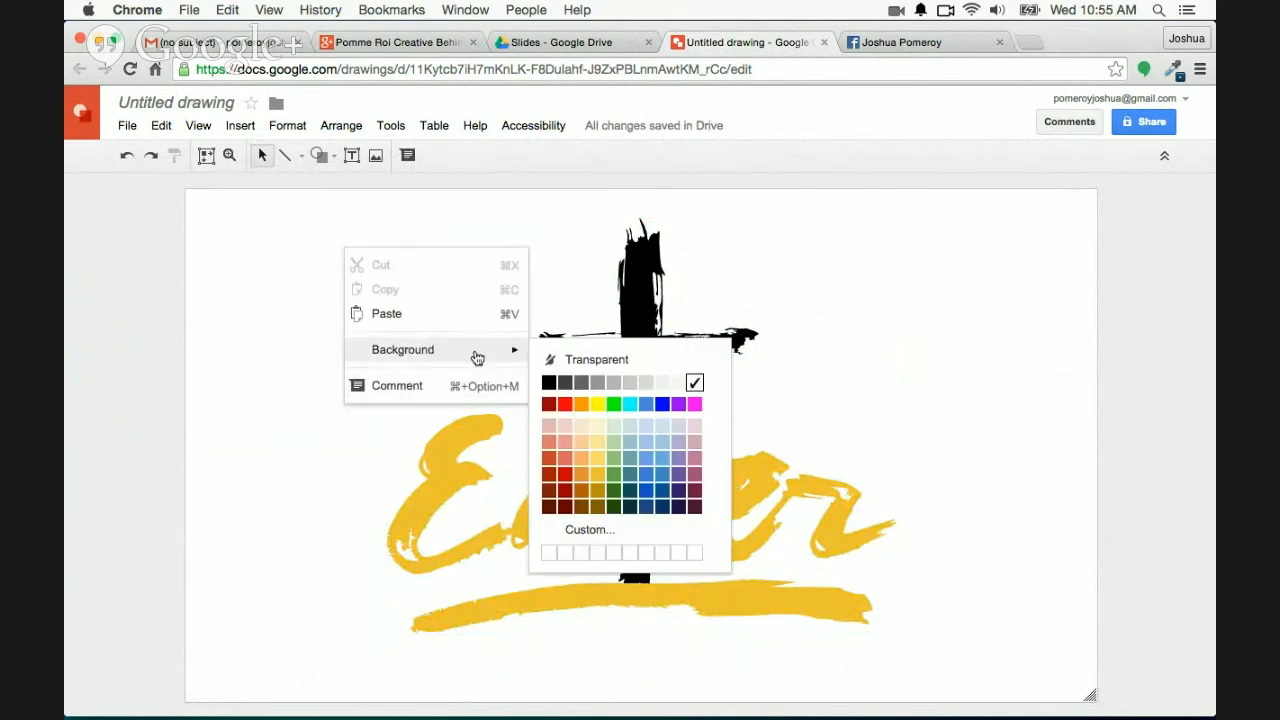
left_click(679, 491)
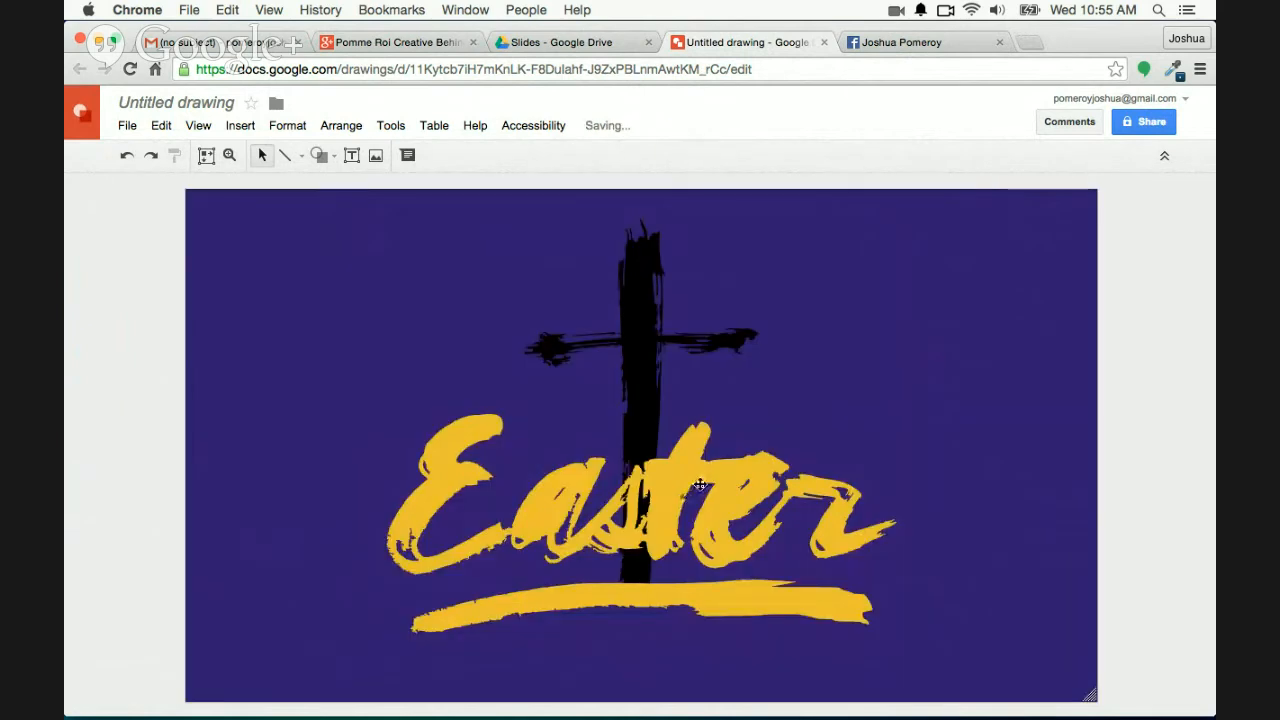
left_click(655, 376)
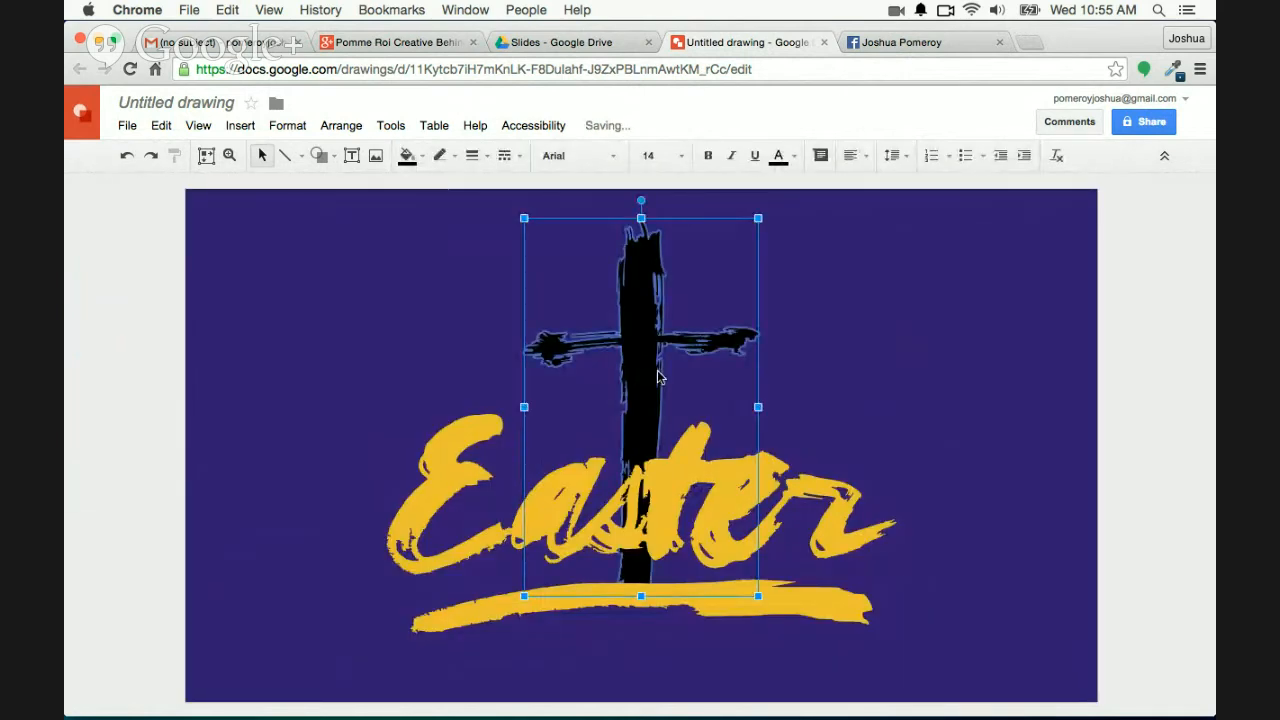
left_click(1140, 353)
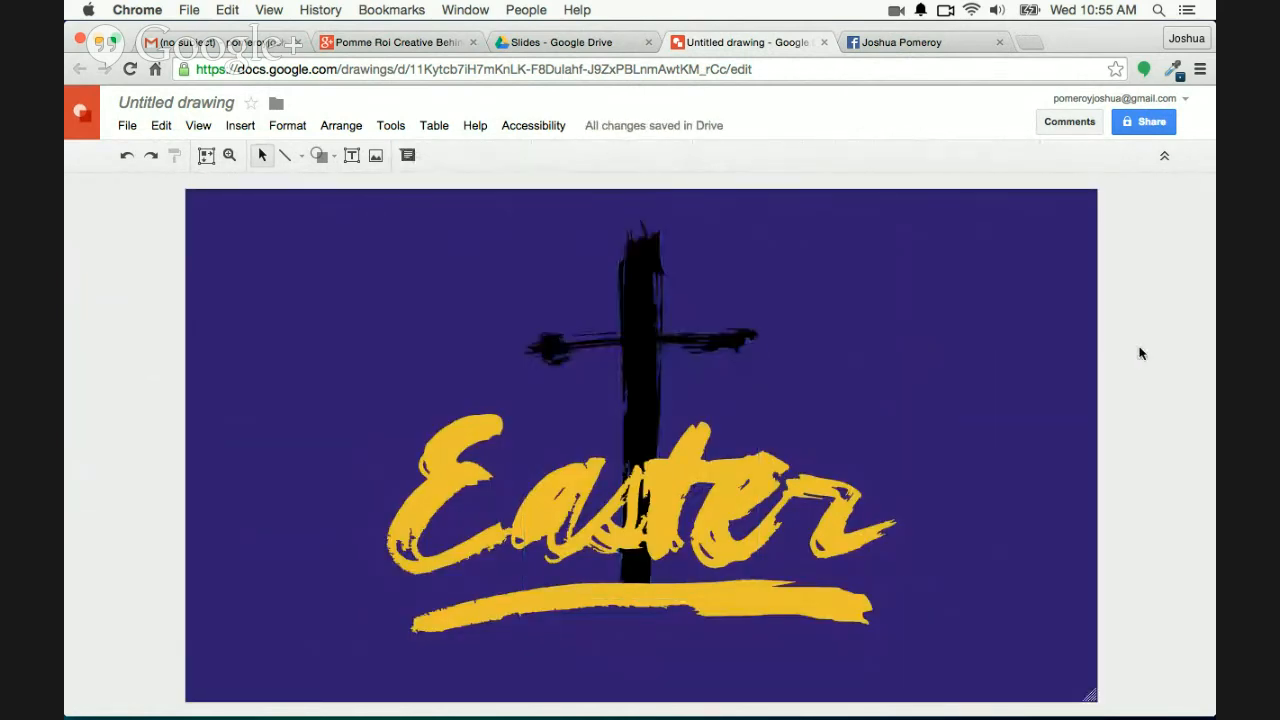
Shrink the black cross to about half its size and place it above the "a" of Easter
left_click(628, 354)
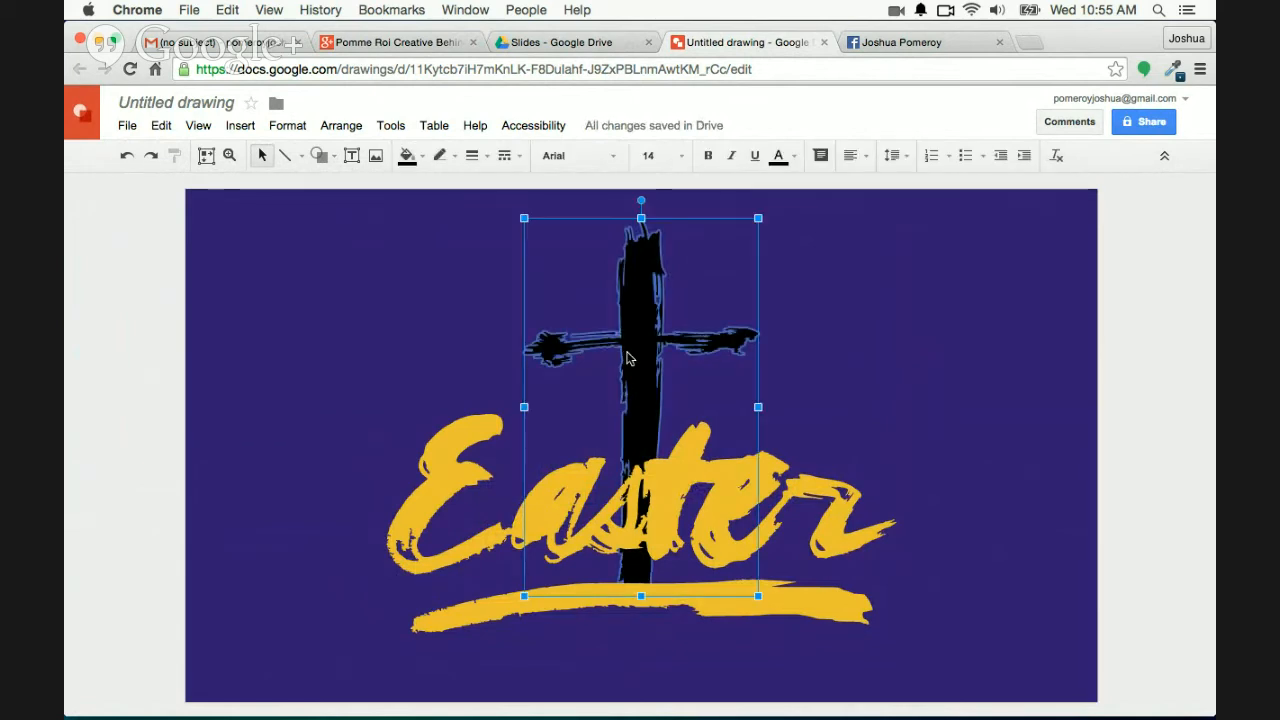
left_click_drag(758, 597, 703, 506)
left_click_drag(642, 421, 676, 481)
left_click_drag(670, 395, 576, 289)
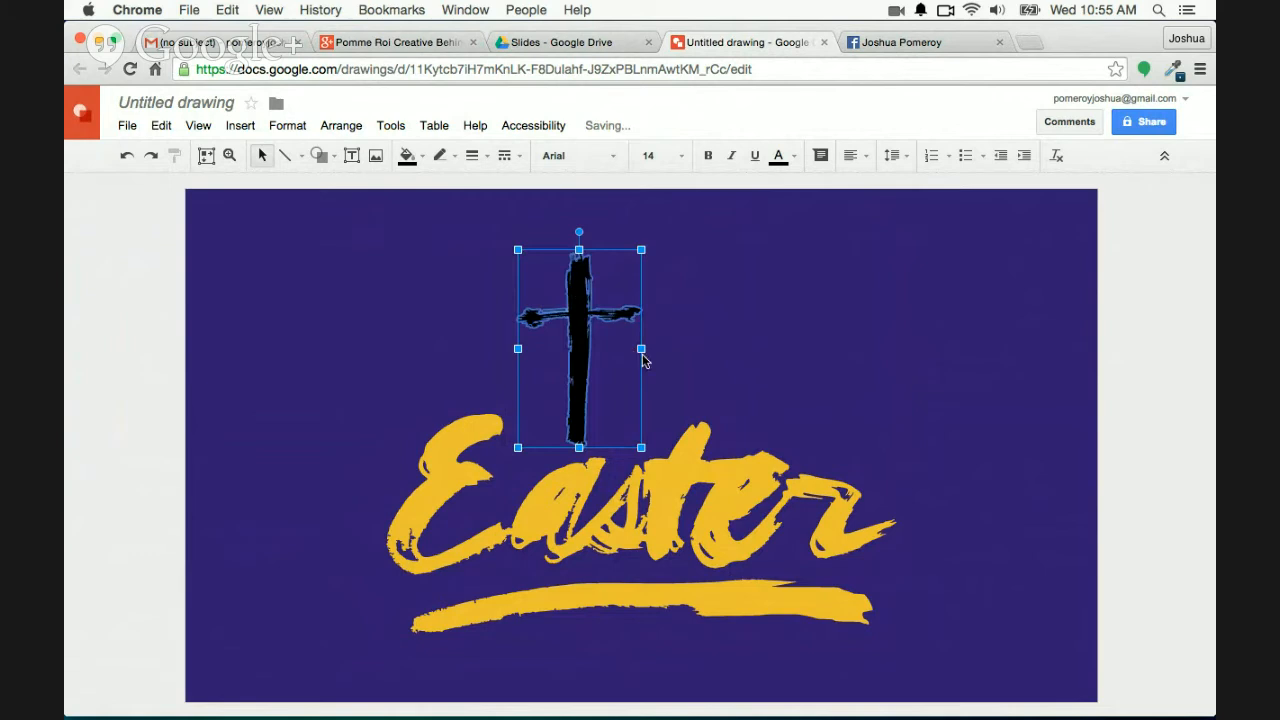
left_click(167, 280)
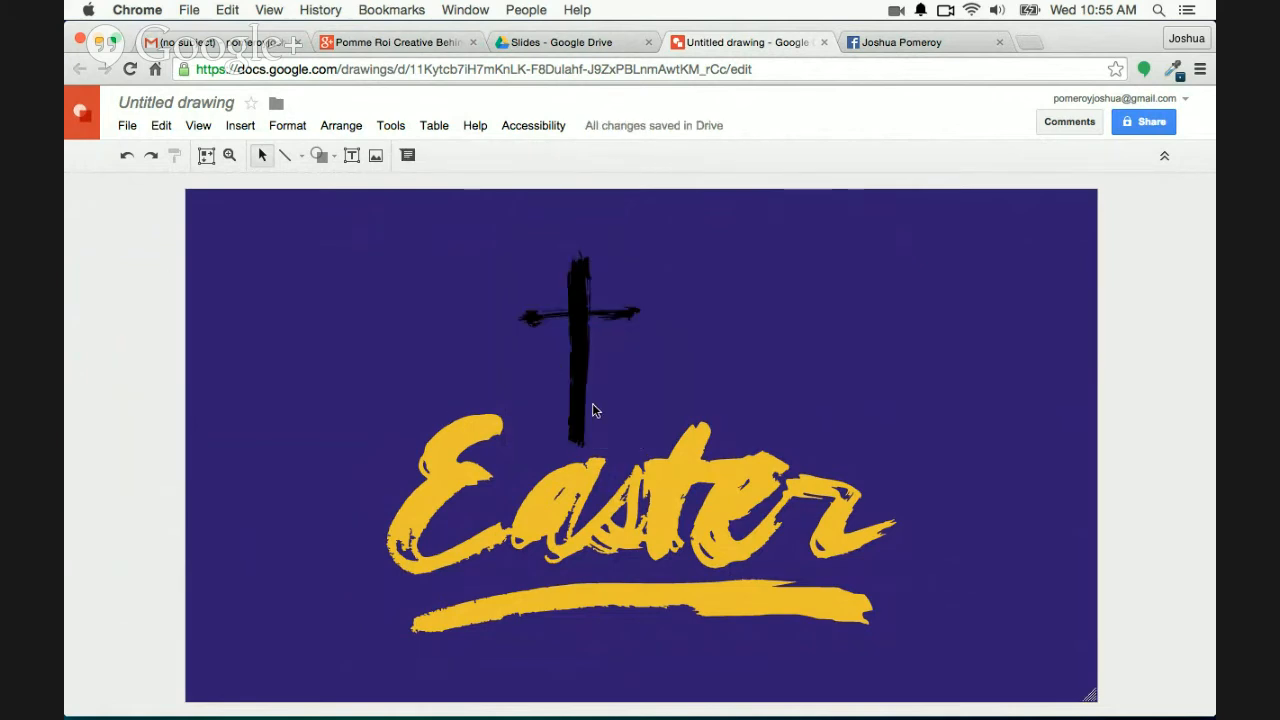
Move the underline stroke above the Easter word and stand a further reduced cross on its right half
left_click_drag(578, 376, 581, 349)
left_click_drag(731, 605, 729, 387)
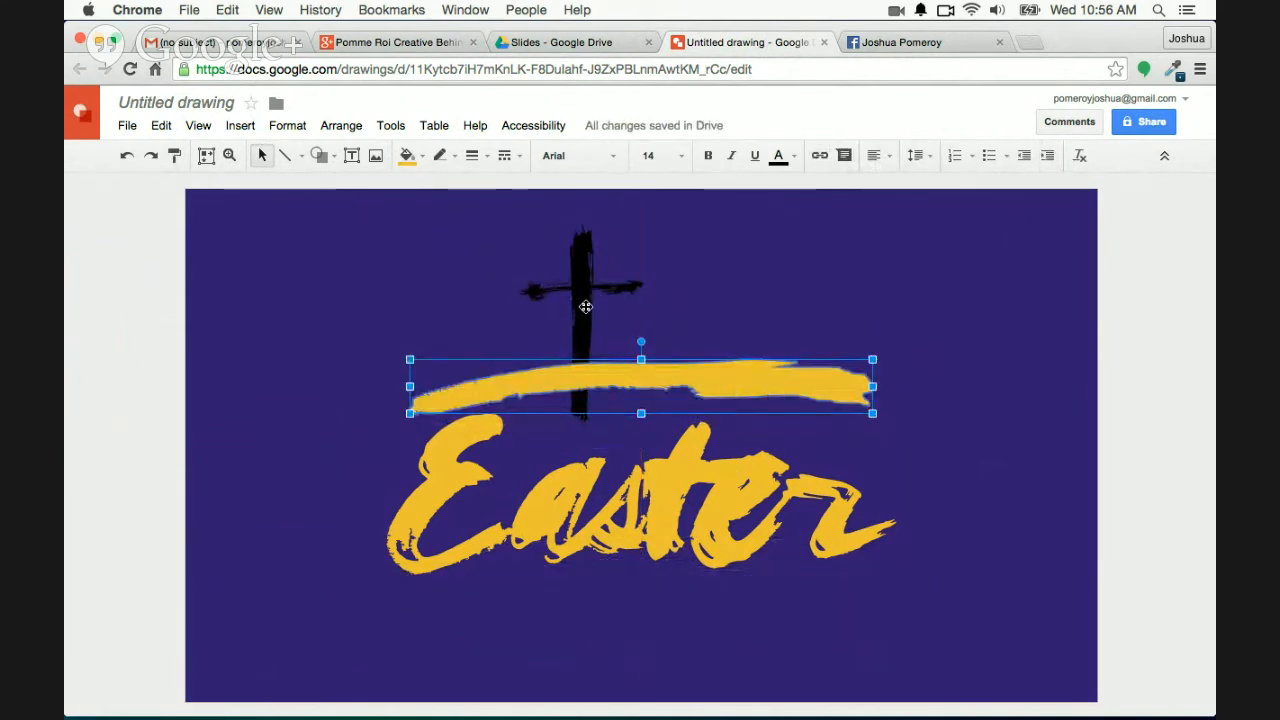
left_click(584, 305)
left_click_drag(644, 422, 617, 372)
left_click_drag(574, 326, 756, 338)
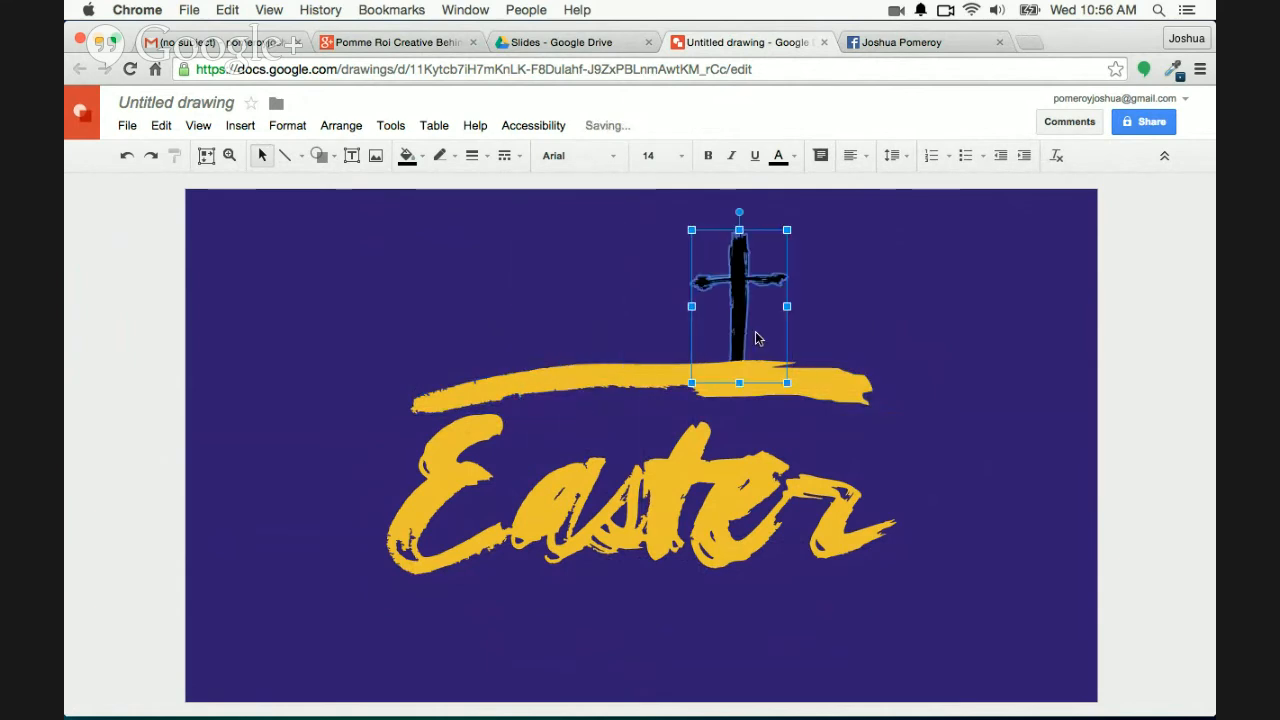
Fill the cross with golden yellow and move it further right along the brush stroke
left_click(410, 155)
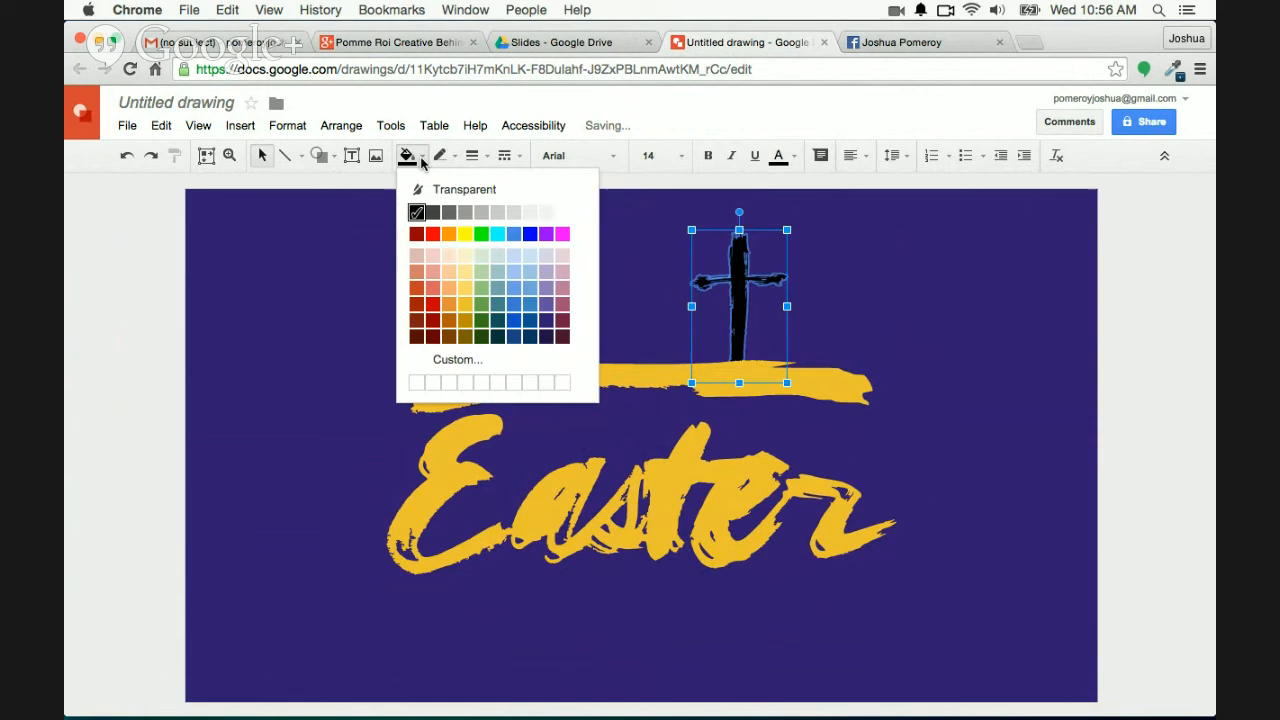
left_click(466, 269)
left_click_drag(737, 309, 782, 308)
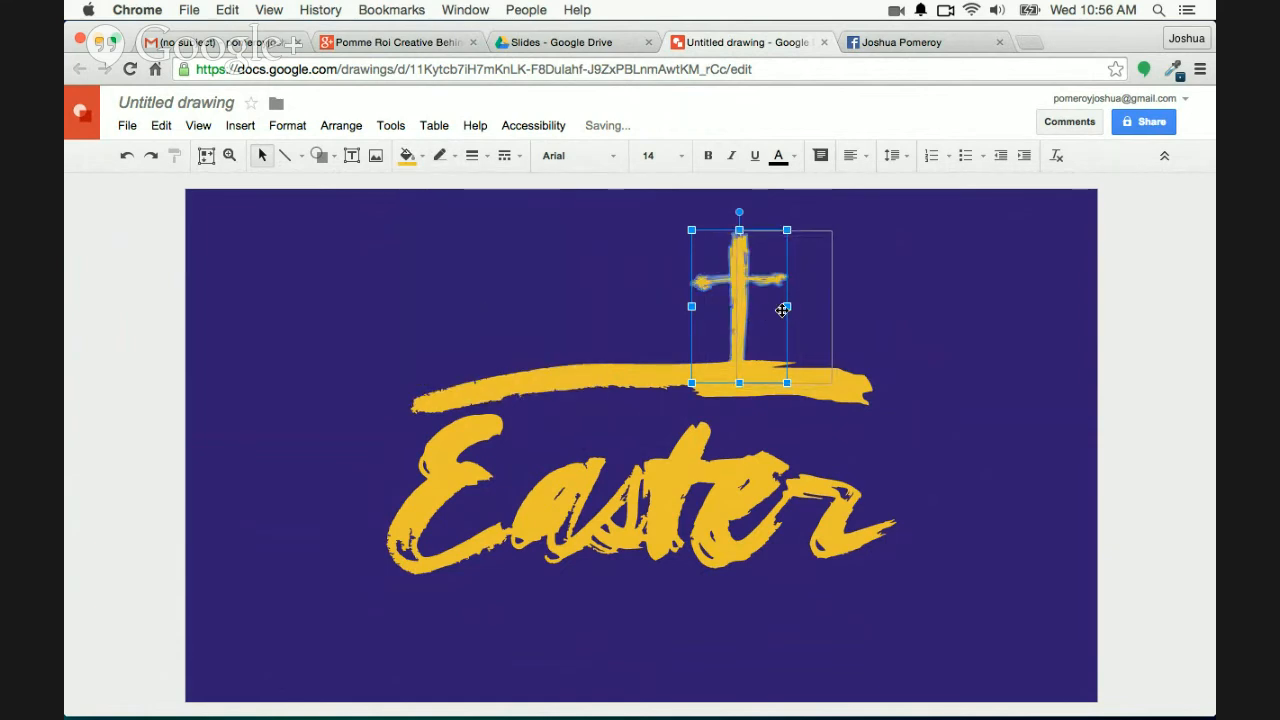
left_click(1115, 344)
left_click(783, 307)
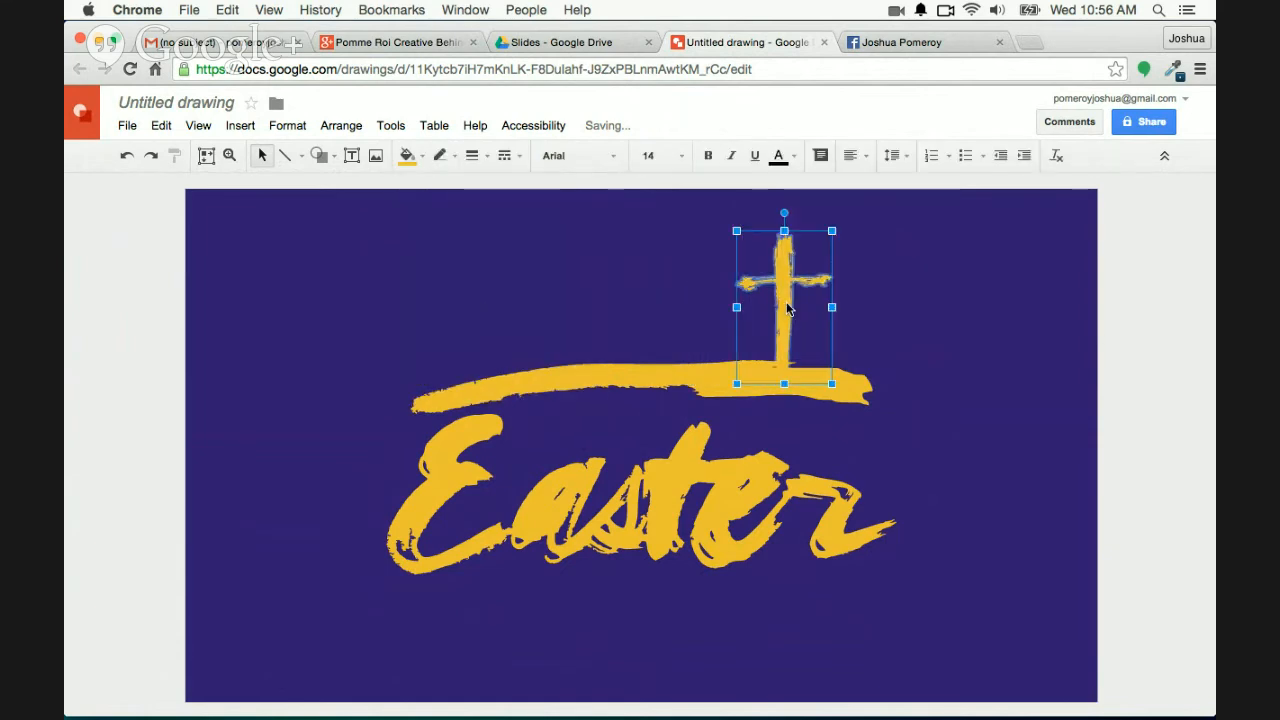
Enlarge the yellow cross slightly upward and nudge it a little to the left
left_click_drag(832, 231, 841, 215)
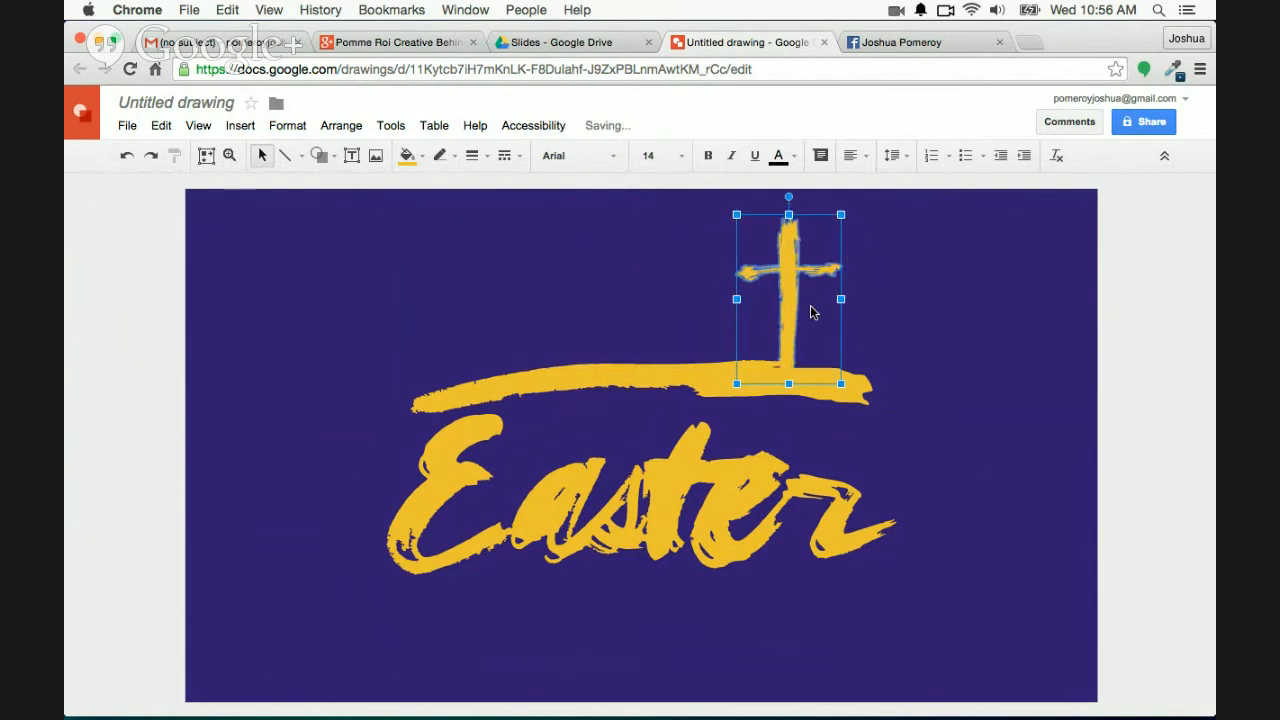
left_click_drag(793, 301, 788, 302)
left_click(1140, 326)
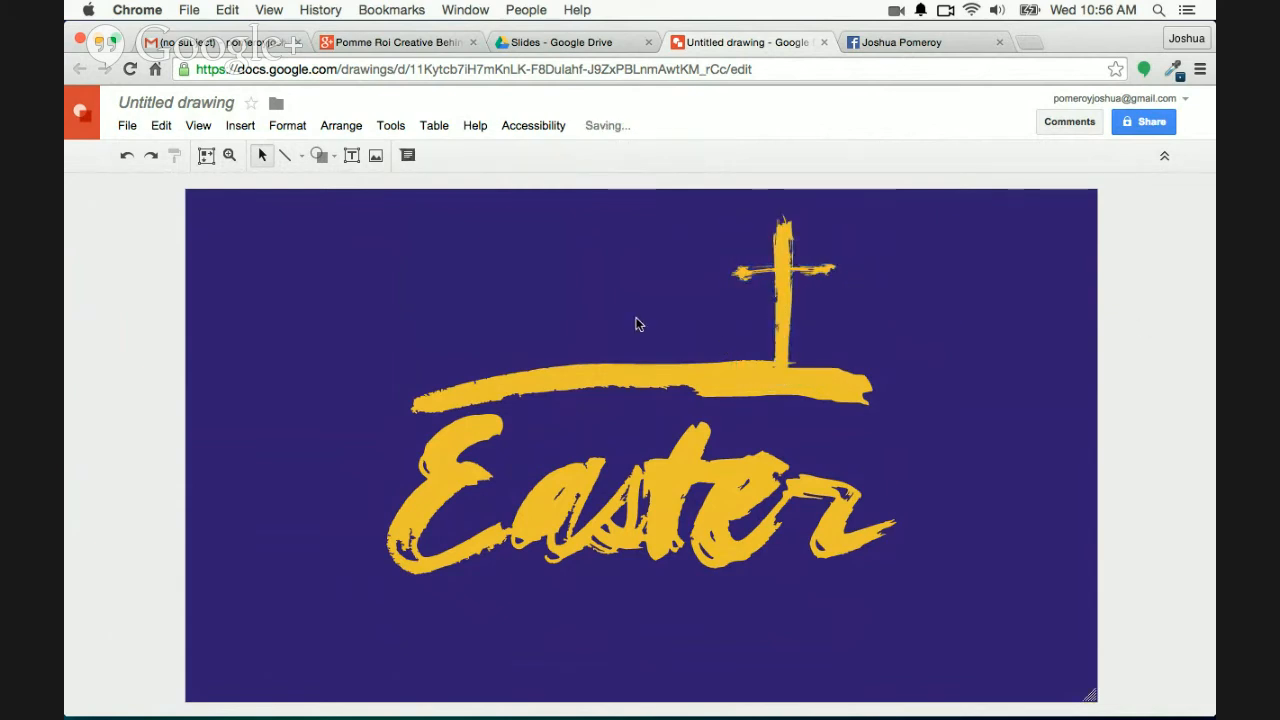
Copy the three uppermost long brush strokes and the lowest one from the Brush Strokes drawing in the Slides folder
left_click(547, 42)
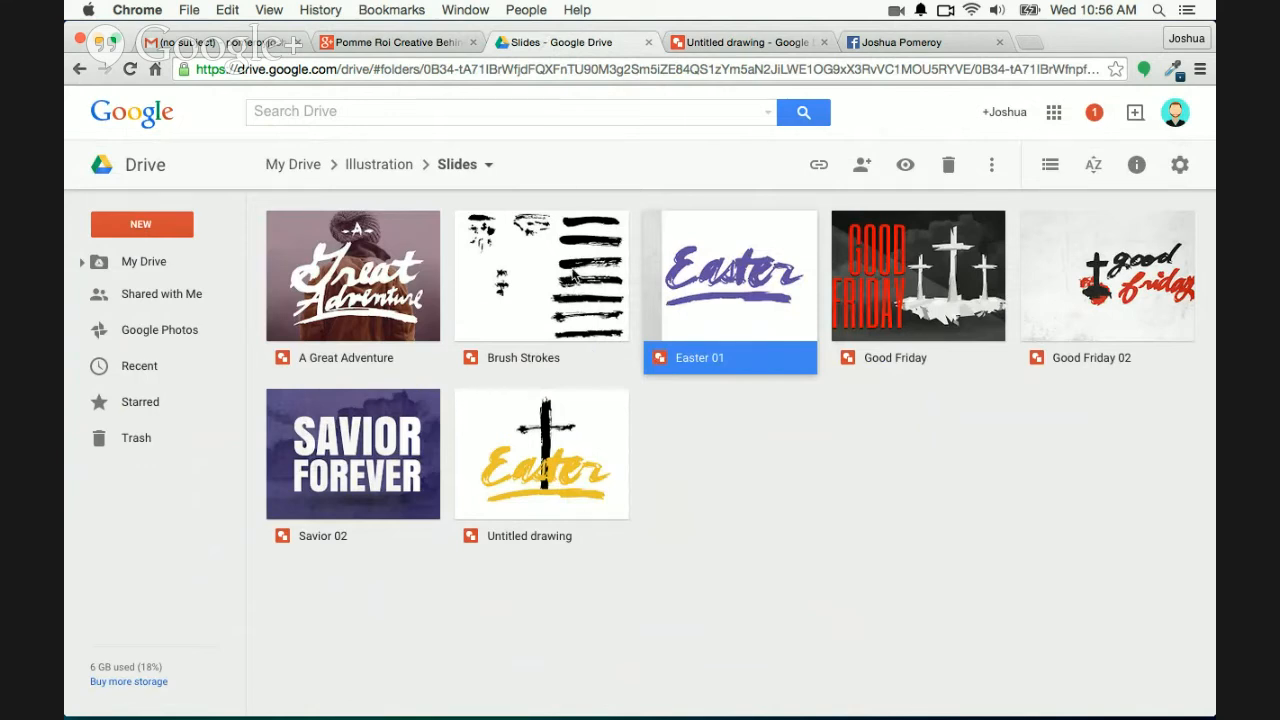
double_click(584, 304)
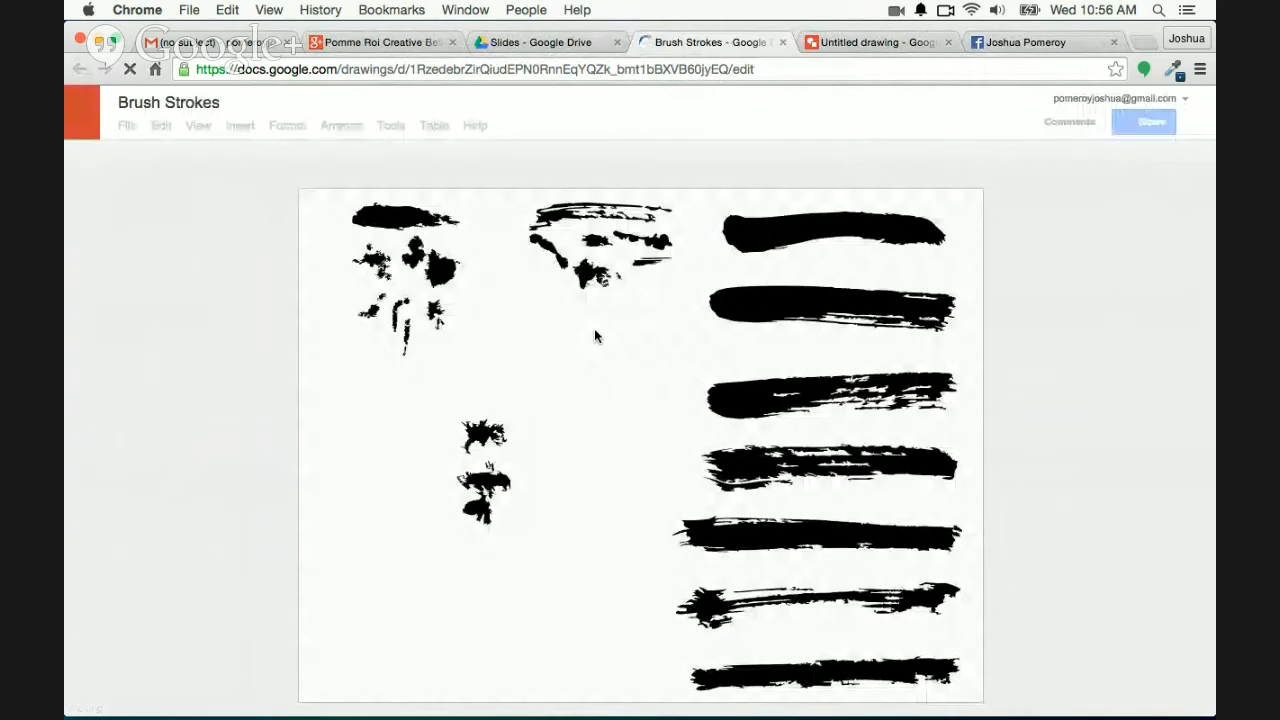
left_click(893, 237)
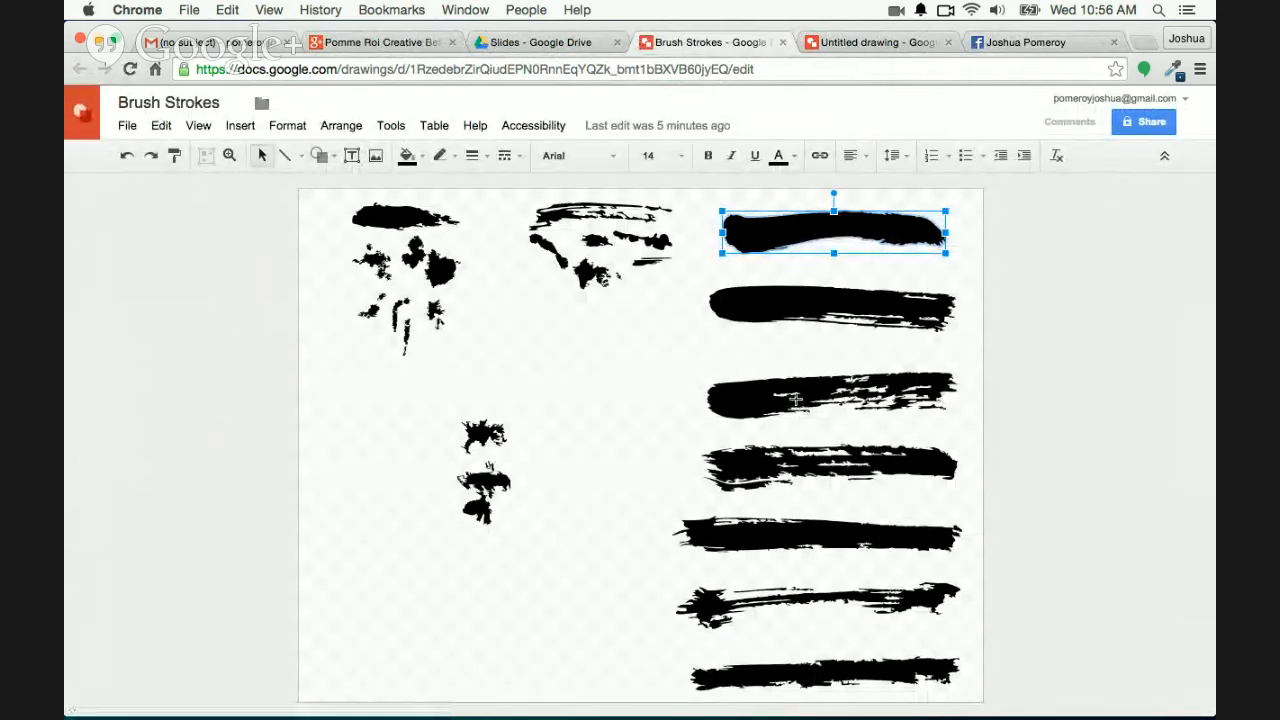
mouse_move(1037, 214)
left_mouse_down()
mouse_move(800, 397)
mouse_move(806, 388)
mouse_move(803, 415)
left_mouse_up()
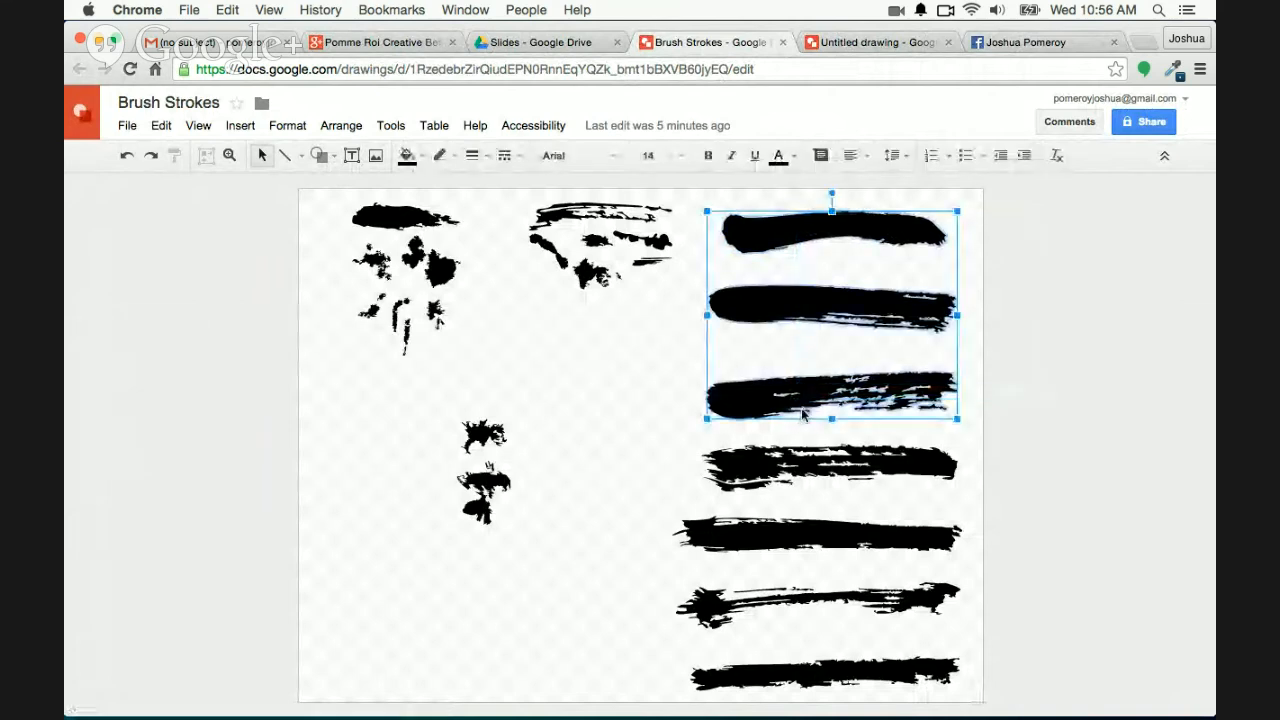
left_click(917, 670)
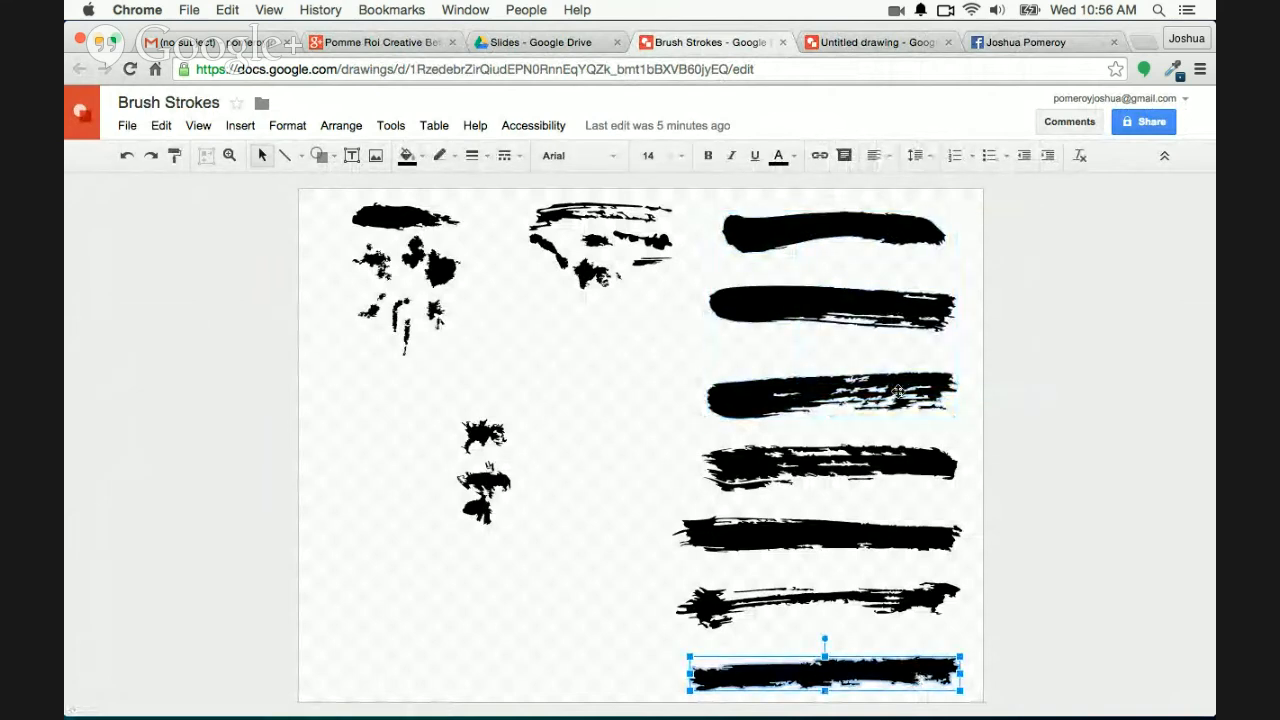
left_click(893, 296, "shift")
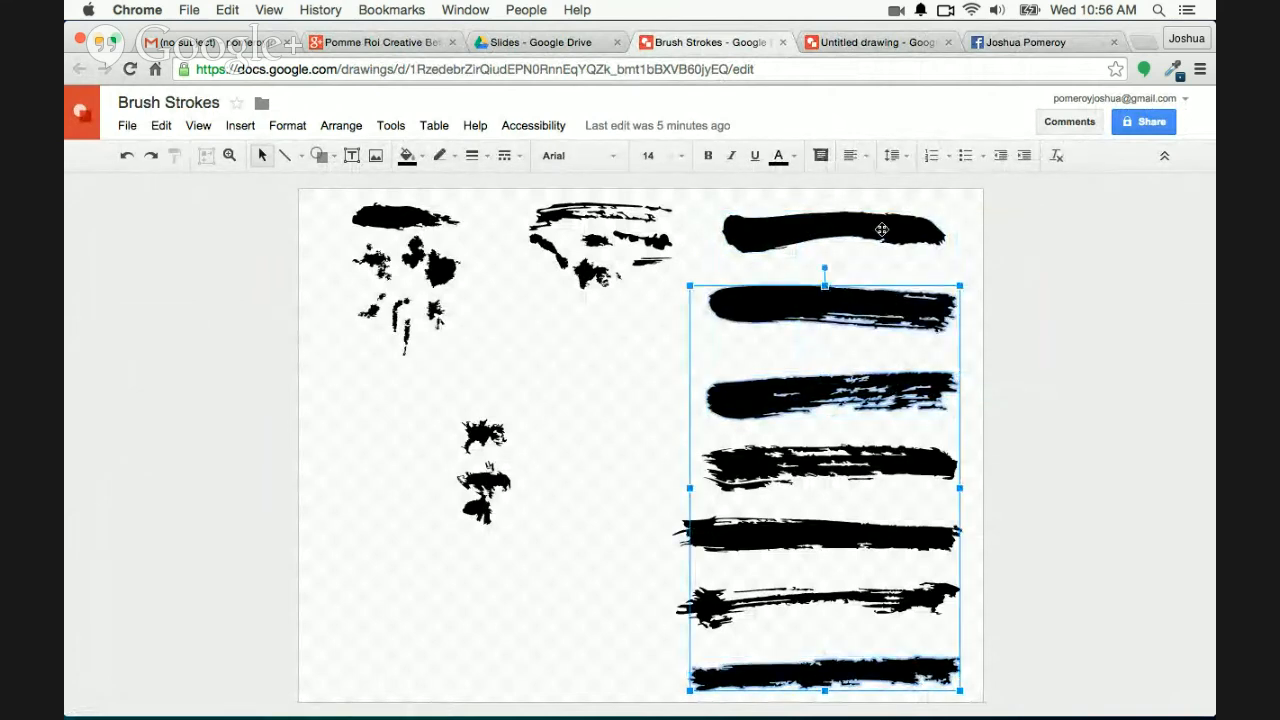
Paste the four brush strokes into the Easter drawing and park them across the canvas's left edge
left_click(857, 44)
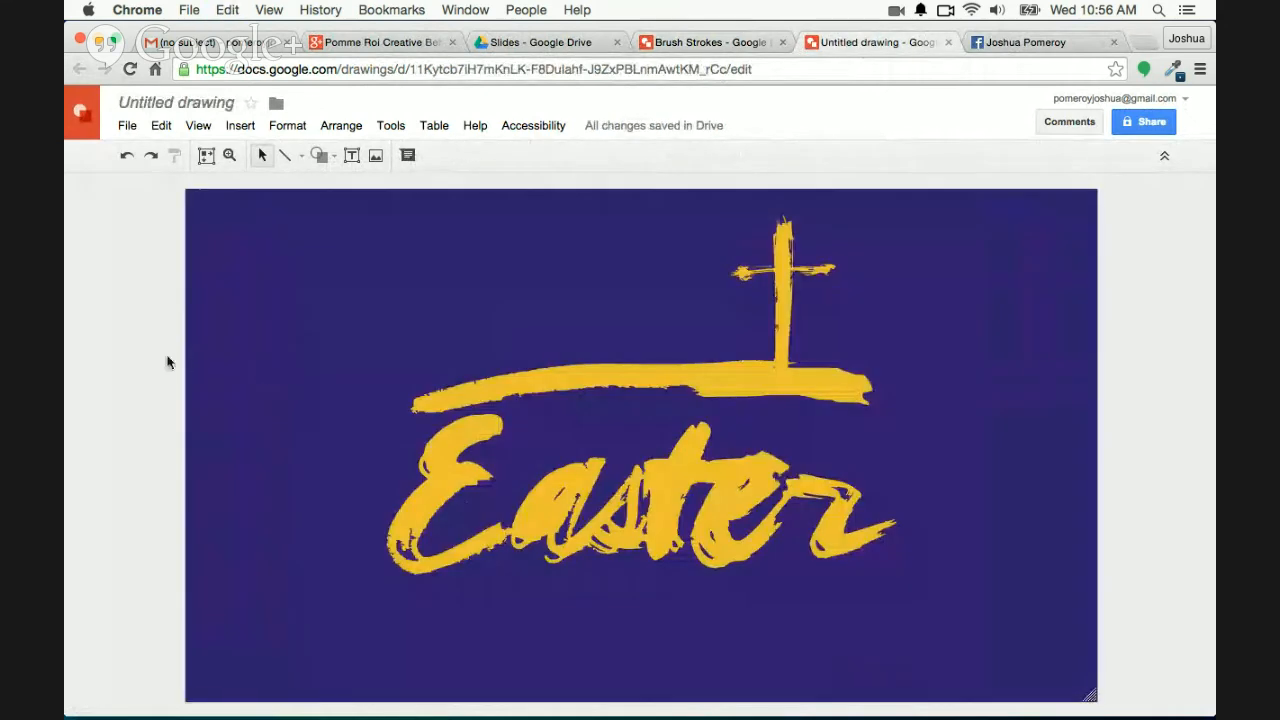
key("super+v")
left_click_drag(469, 308, 166, 358)
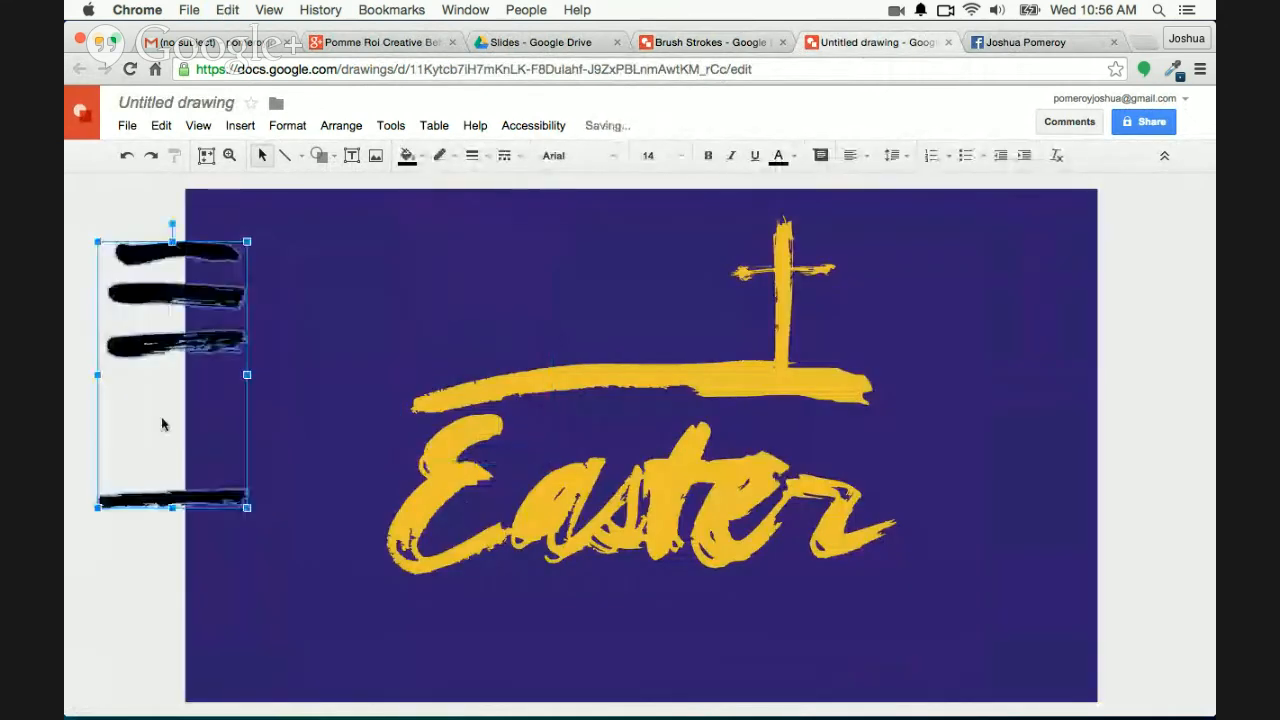
left_click(156, 594)
Fill the uppermost pasted stroke with golden yellow and place it left of the yellow cross, above the long brush stroke
left_click(190, 252)
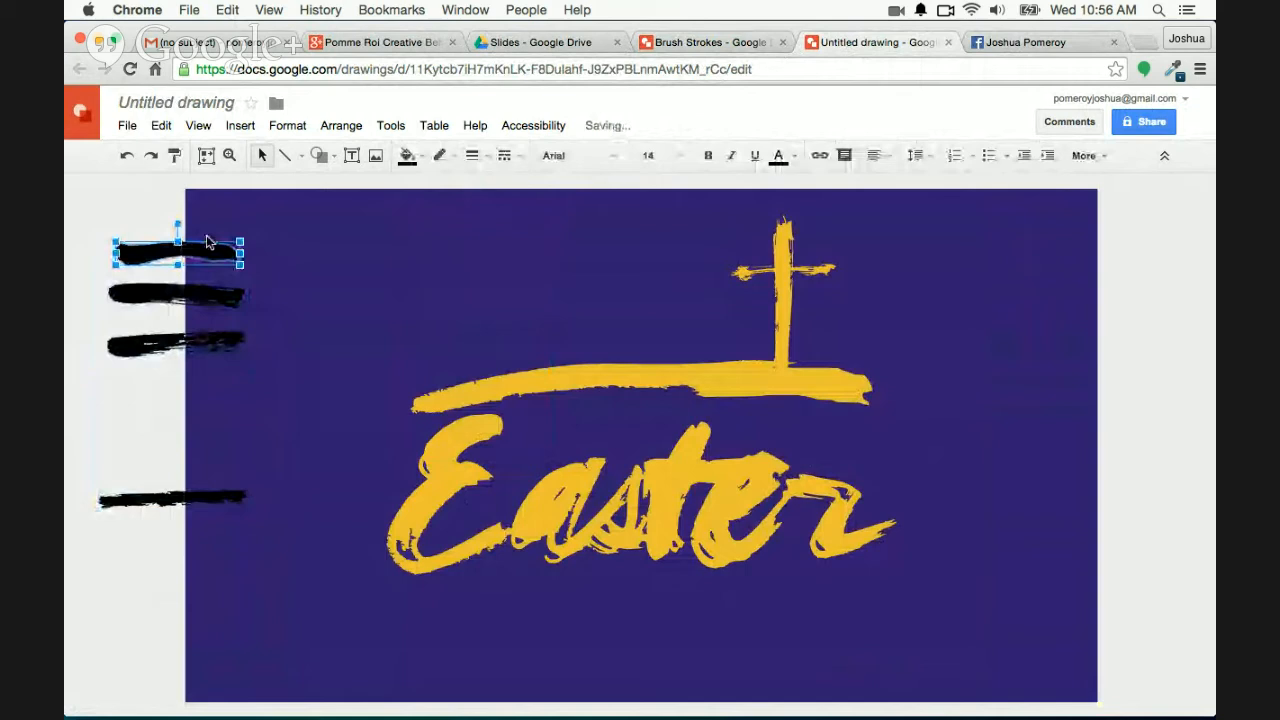
left_click(407, 155)
left_click(465, 303)
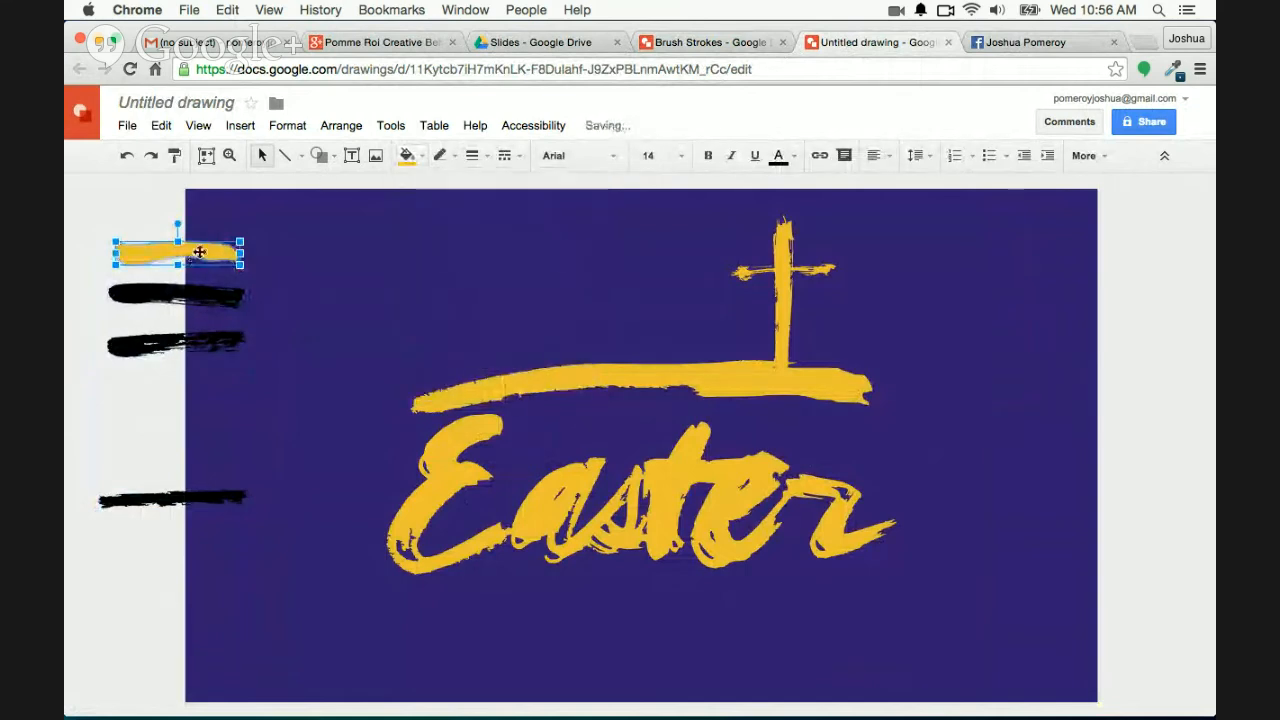
left_click_drag(199, 252, 645, 279)
Stand the third pasted stroke upright across the small yellow stroke to form a second cross, and fill it with golden yellow
left_click(179, 345)
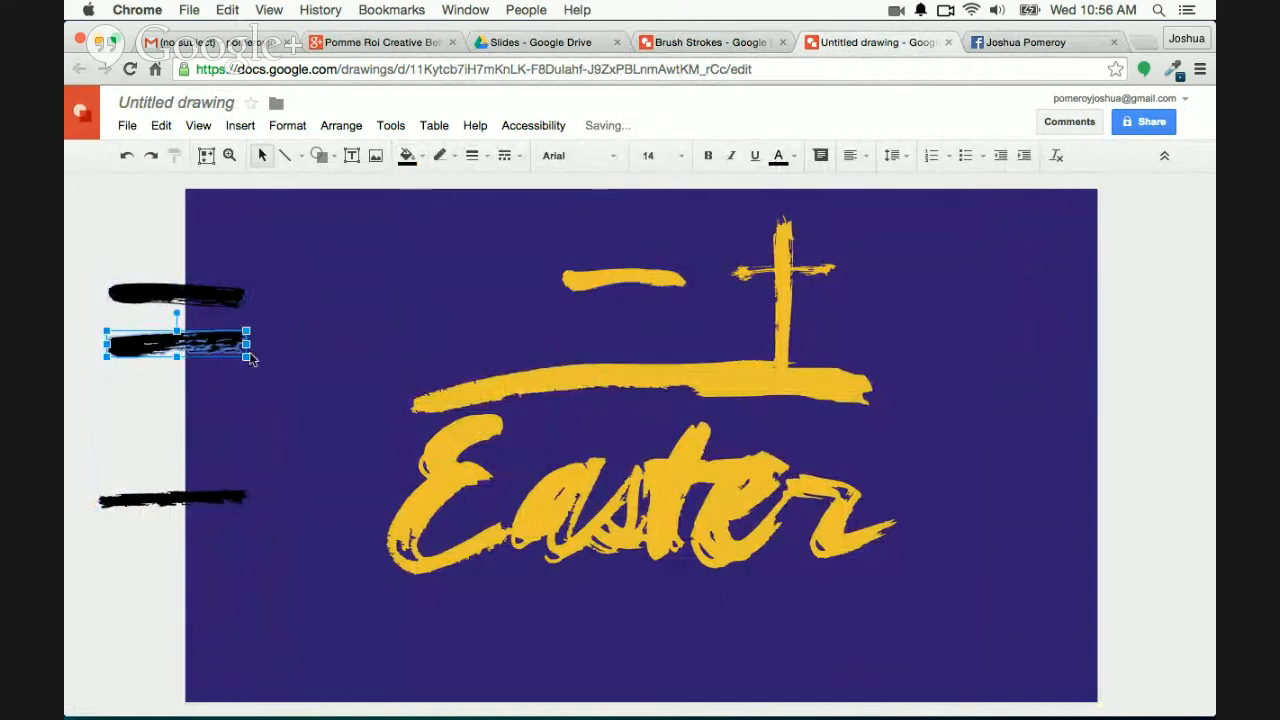
mouse_move(249, 352)
left_mouse_down()
mouse_move(634, 317)
mouse_move(650, 330)
left_mouse_up()
mouse_move(599, 292)
left_mouse_down()
mouse_move(666, 329)
mouse_move(626, 306)
left_mouse_up()
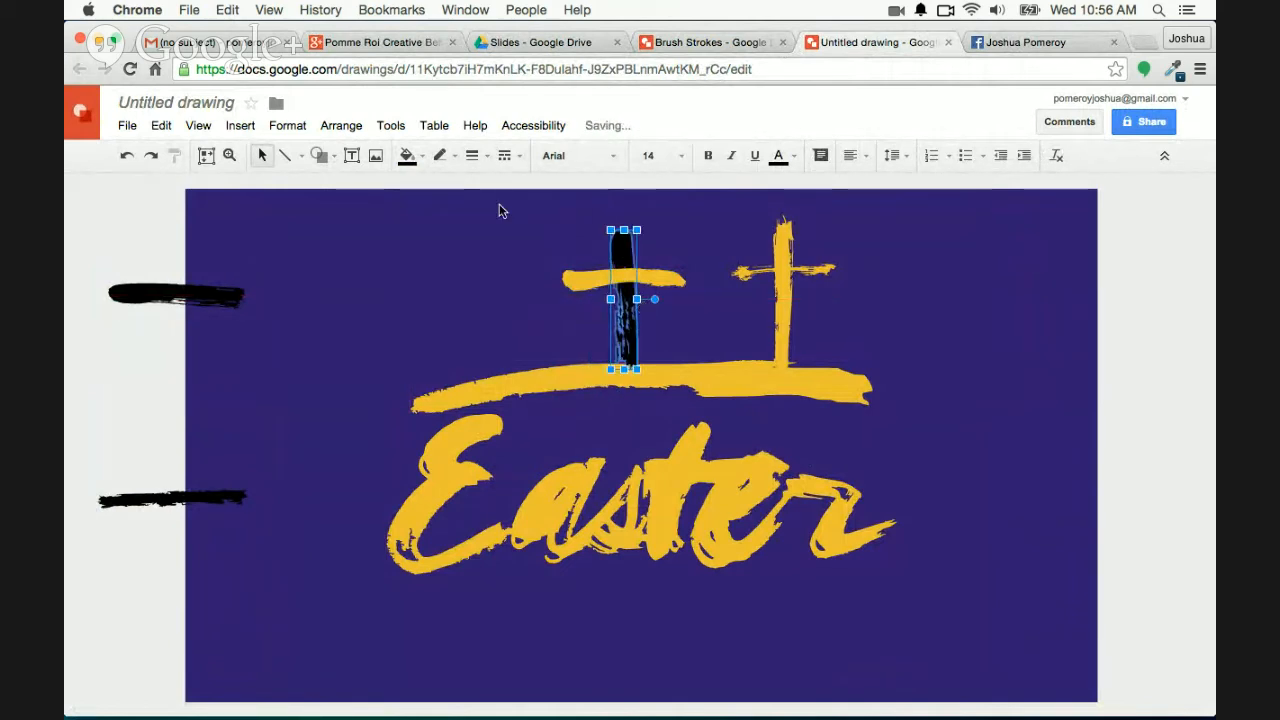
left_click(410, 156)
left_click(470, 308)
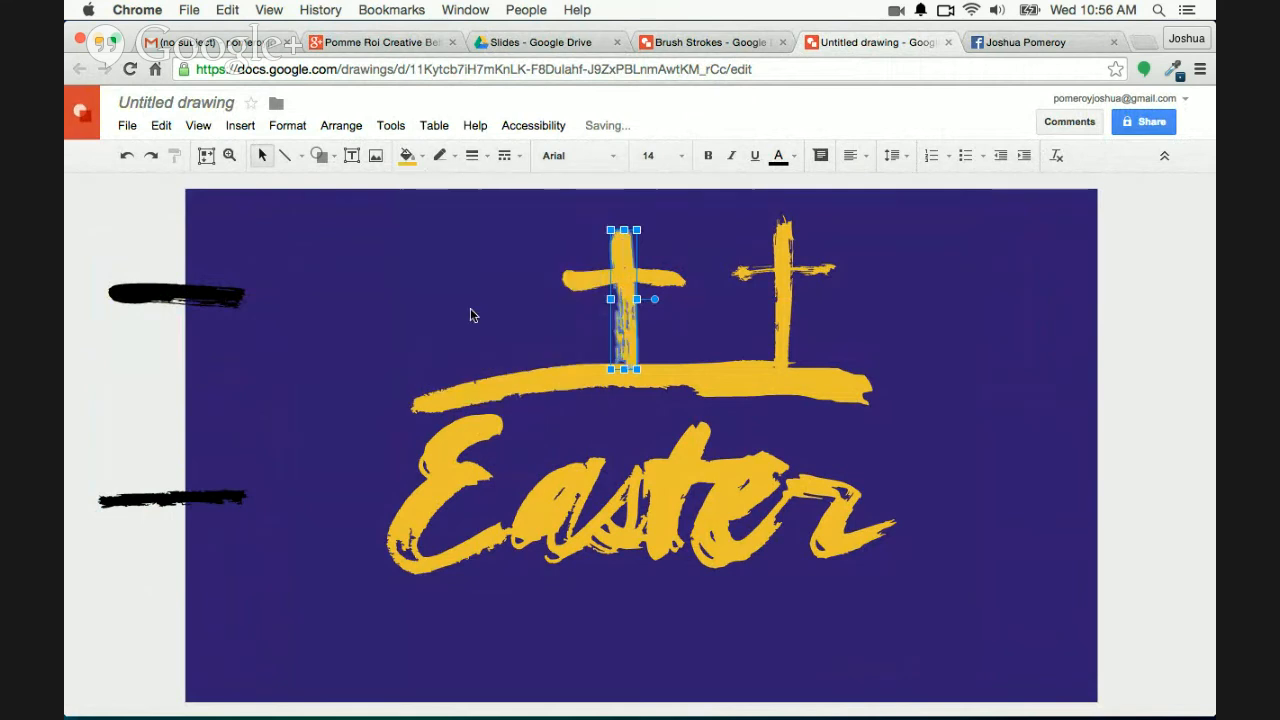
left_click(526, 306)
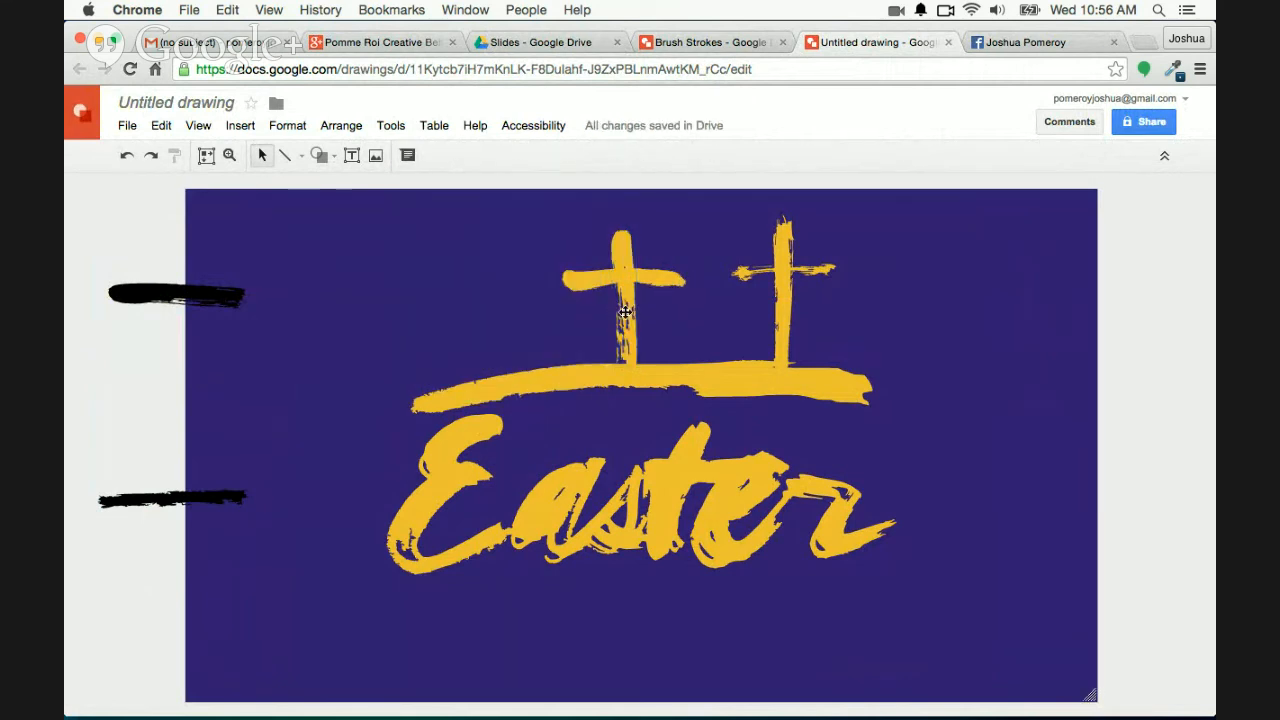
Shorten the second cross's crossbar slightly at both ends, keeping it centred on the upright
left_click(617, 310)
left_click(674, 280, "shift")
left_click(714, 286)
left_click(684, 288)
left_click_drag(681, 288, 677, 289)
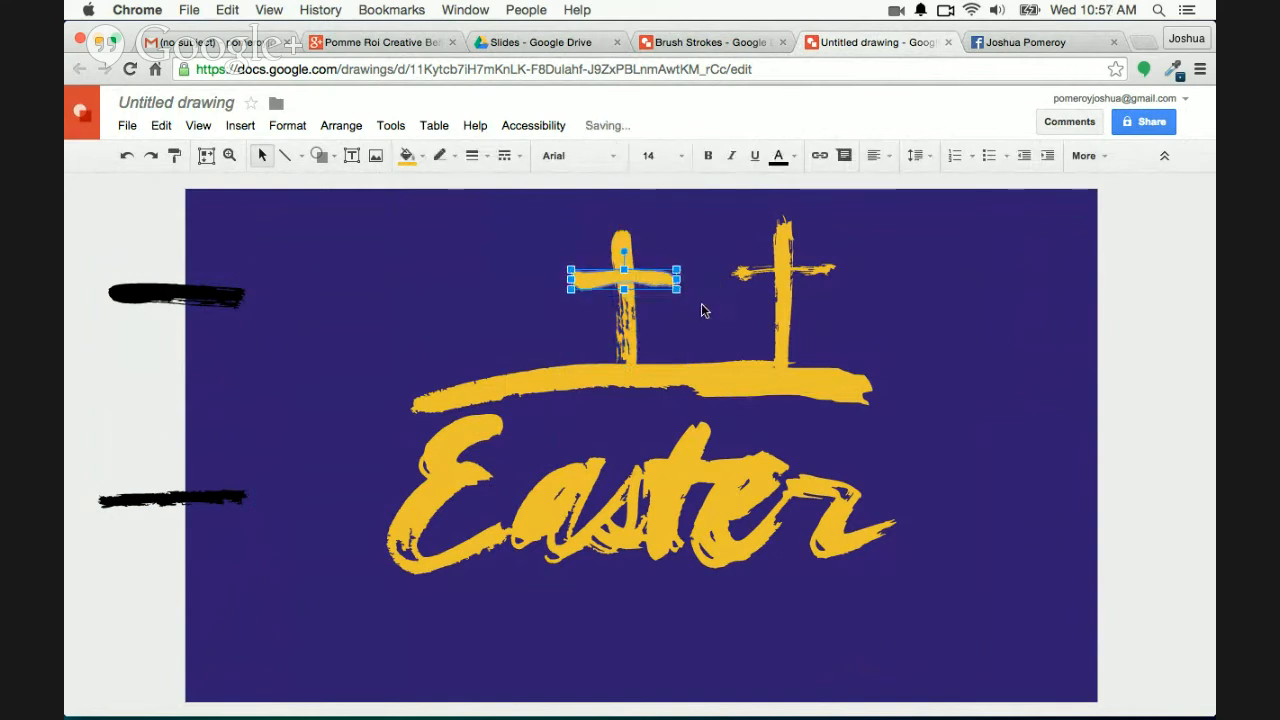
left_click(703, 309)
left_click(661, 281)
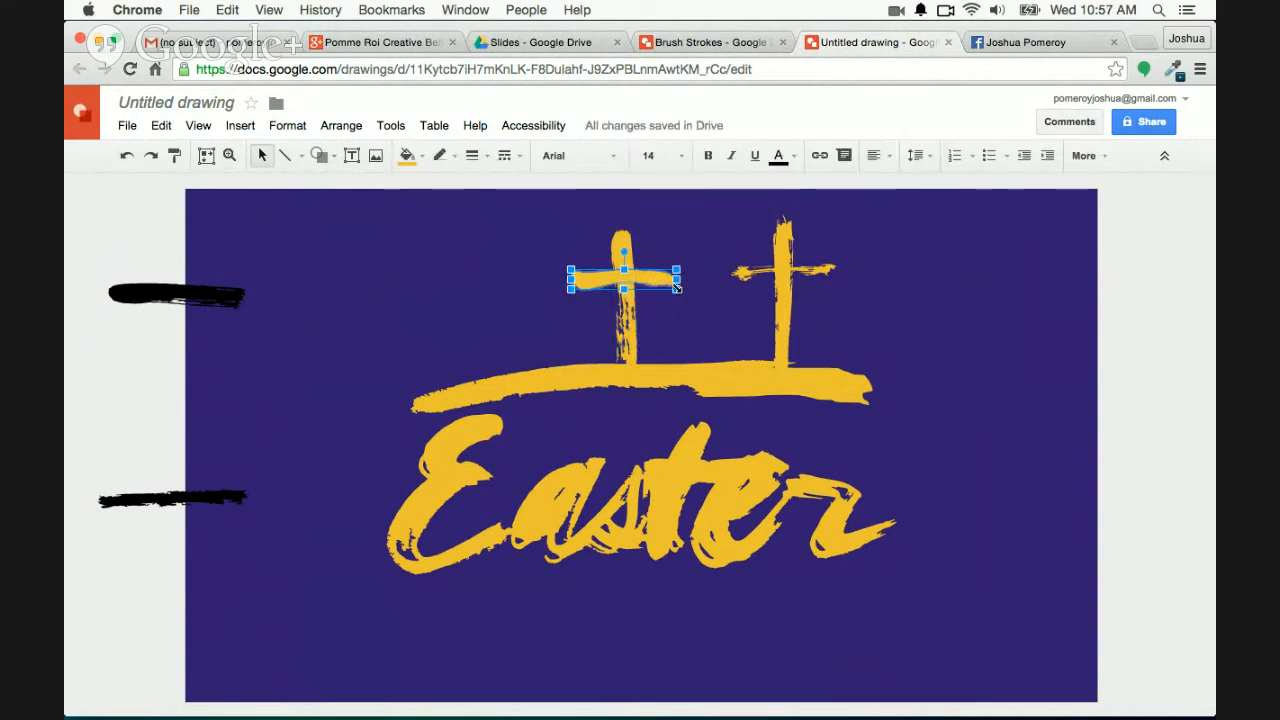
left_click_drag(677, 289, 676, 292)
Shrink the second cross to about three quarters of its size and stand it just left of the tall cross
left_click(641, 328)
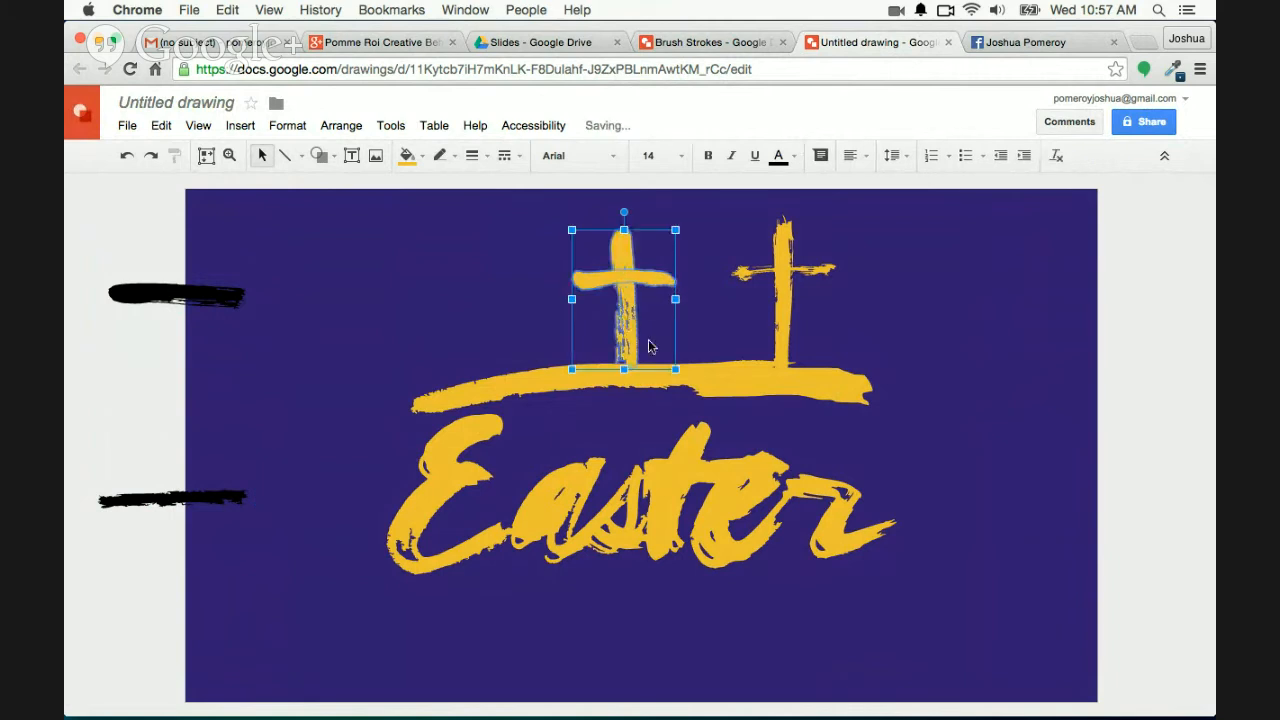
left_click_drag(674, 369, 722, 345)
left_click(938, 323)
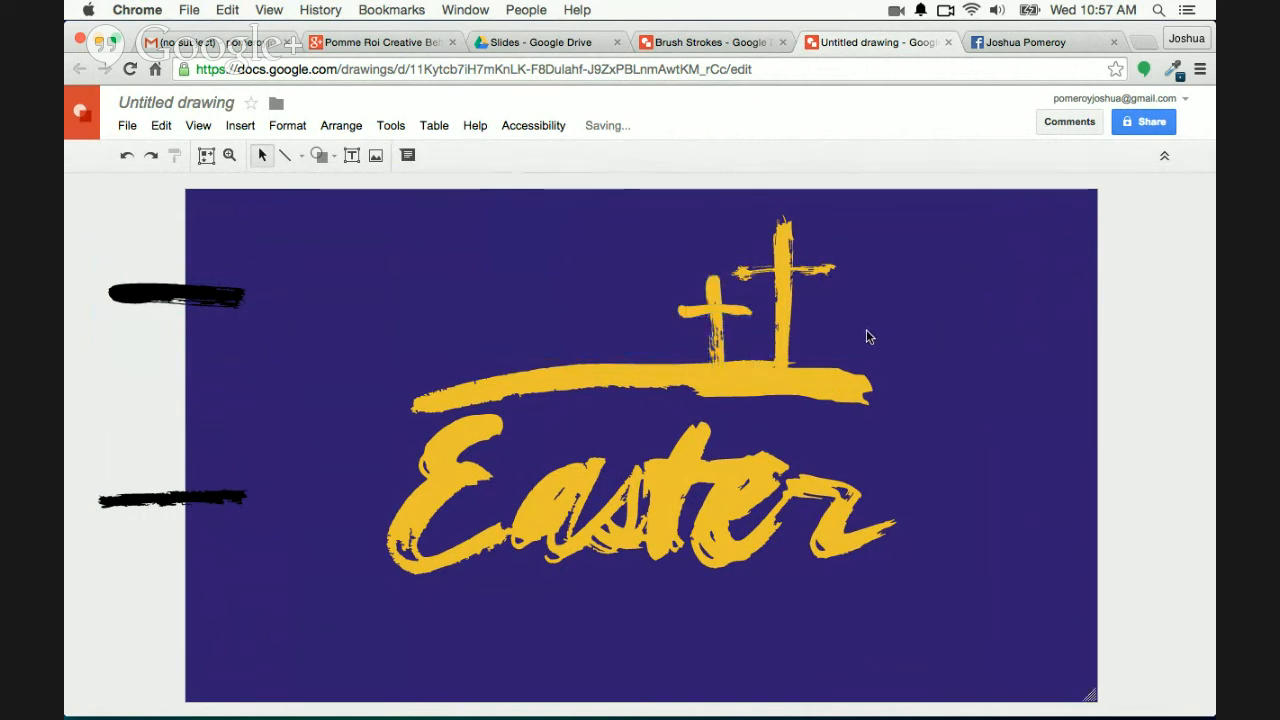
Build a third cross from the two remaining black strokes, standing one upright and shortening the other as its crossbar
left_click(150, 501)
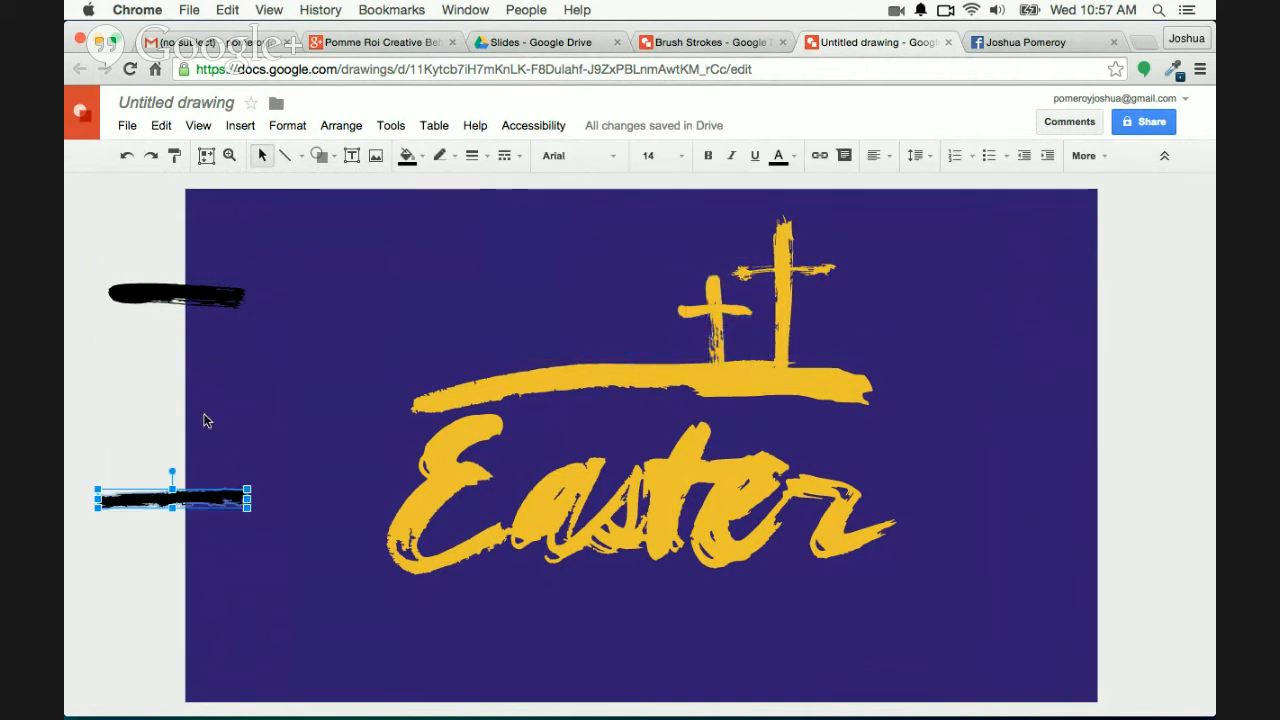
mouse_move(174, 468)
left_mouse_down()
mouse_move(242, 526)
mouse_move(186, 326)
mouse_move(178, 340)
left_mouse_up()
left_click(235, 306)
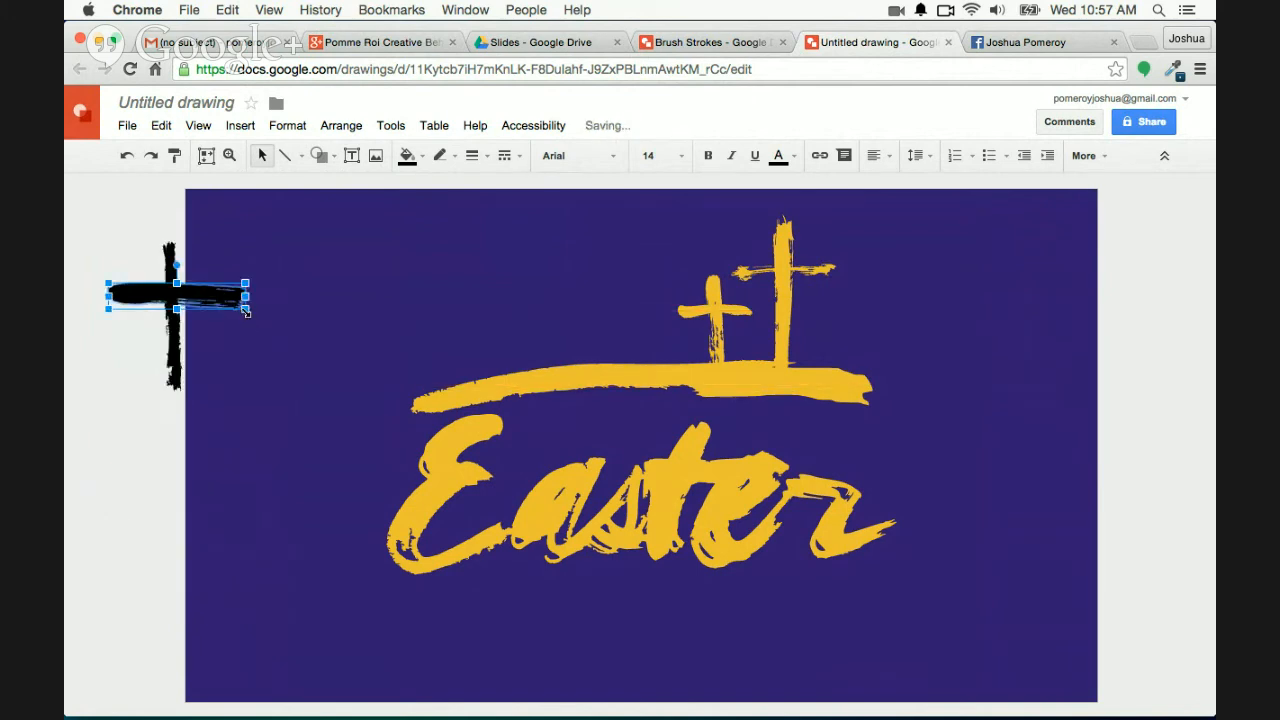
left_click_drag(245, 309, 204, 326)
Centre the third cross's upright on its crossbar and fill both strokes with golden yellow
left_click(180, 335)
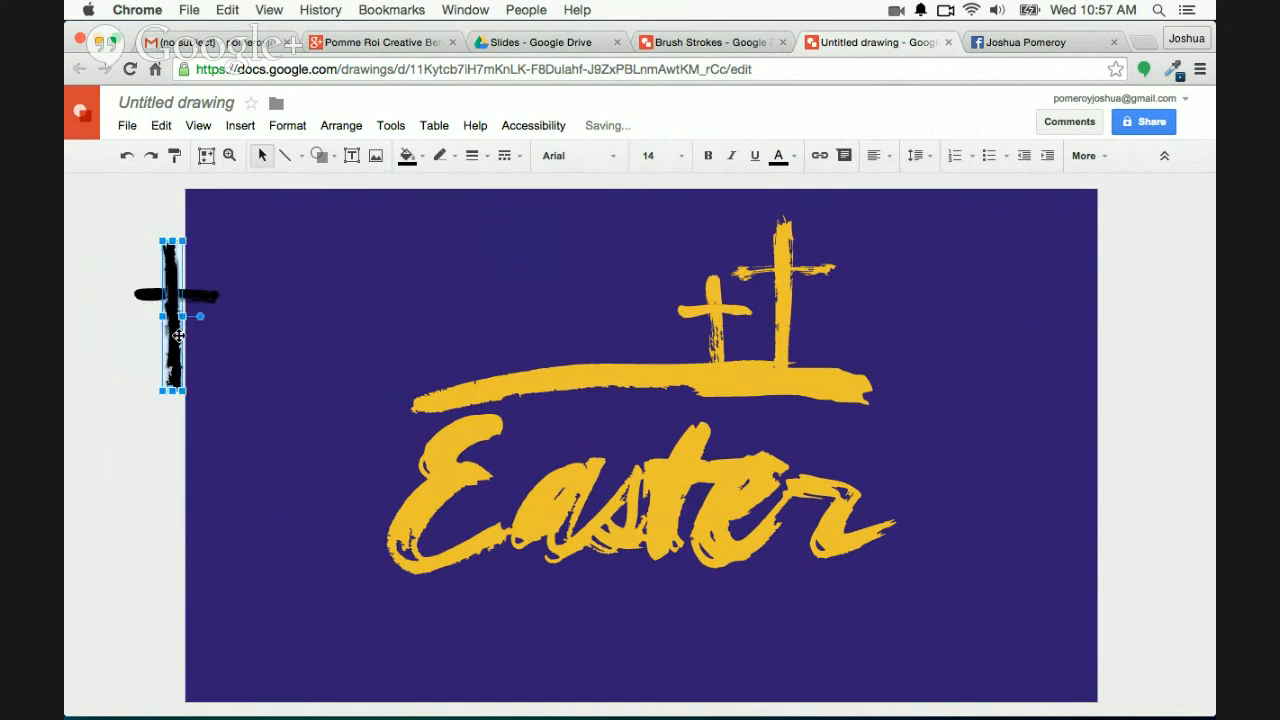
left_click(208, 300, "shift")
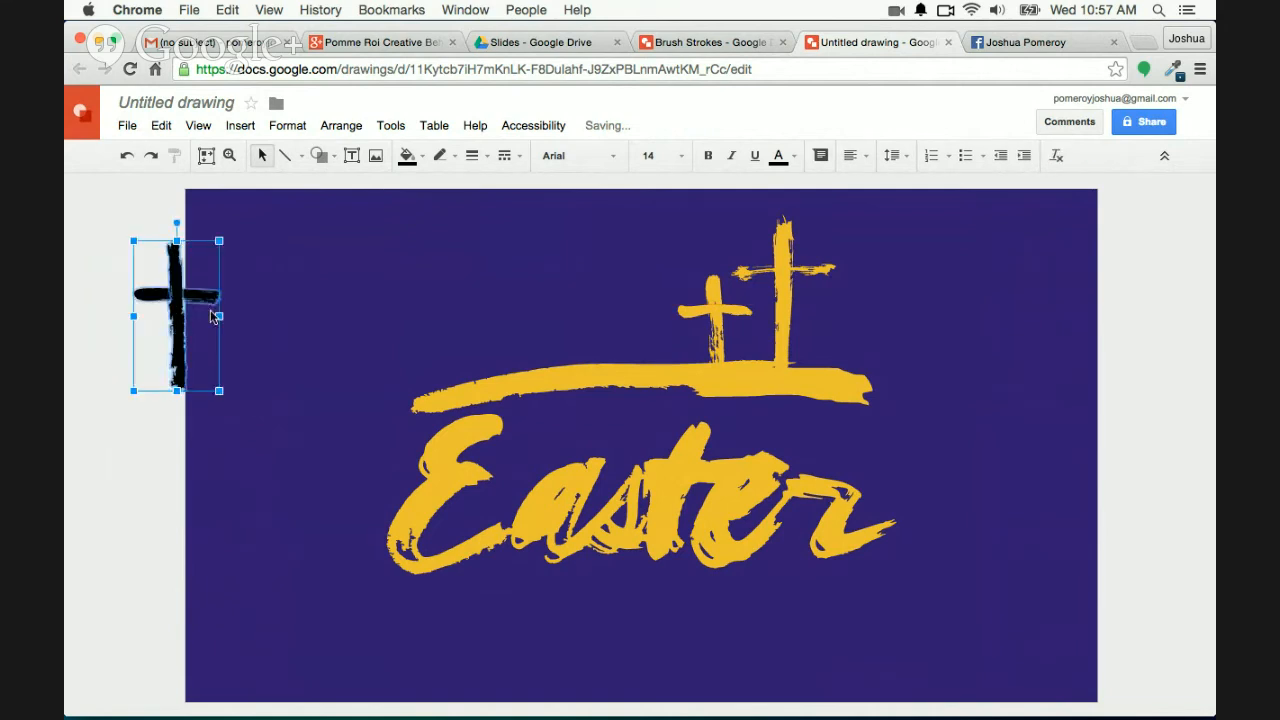
left_click(409, 156)
left_click(463, 305)
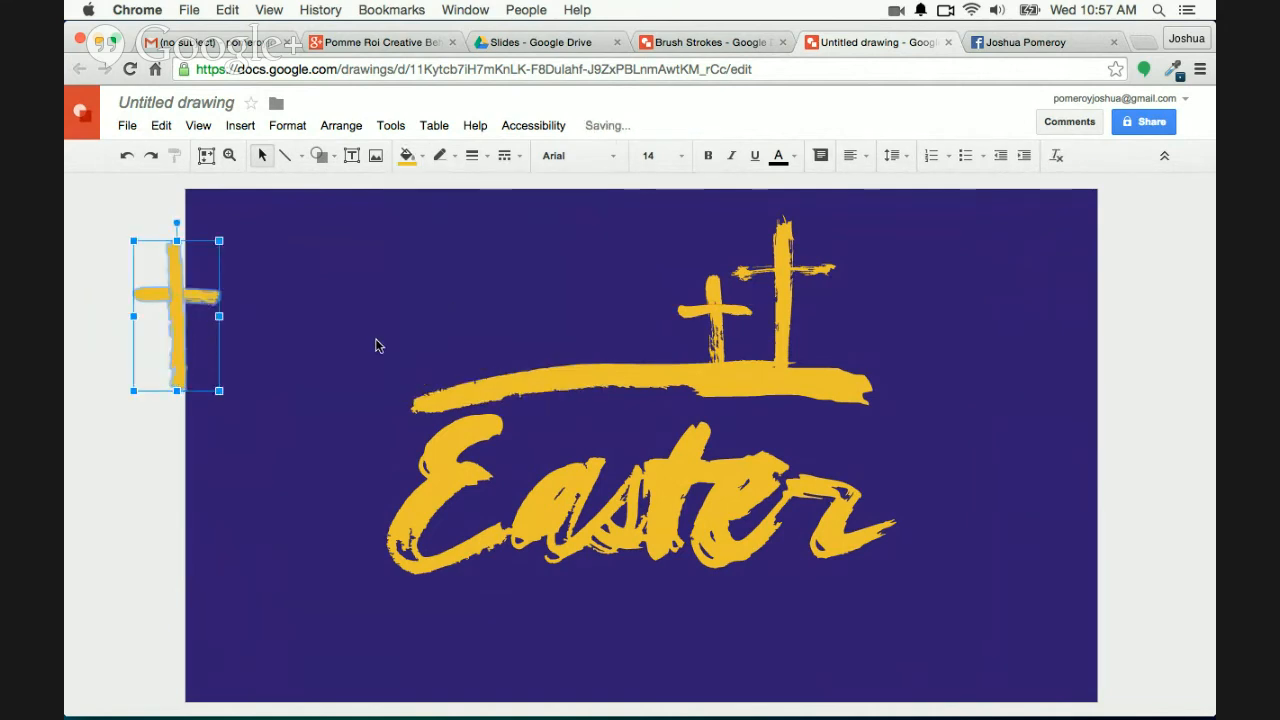
Move the third cross to the right of the tall cross and reduce it to the smallest of the three
left_click_drag(186, 329, 855, 331)
left_click_drag(888, 245, 883, 256)
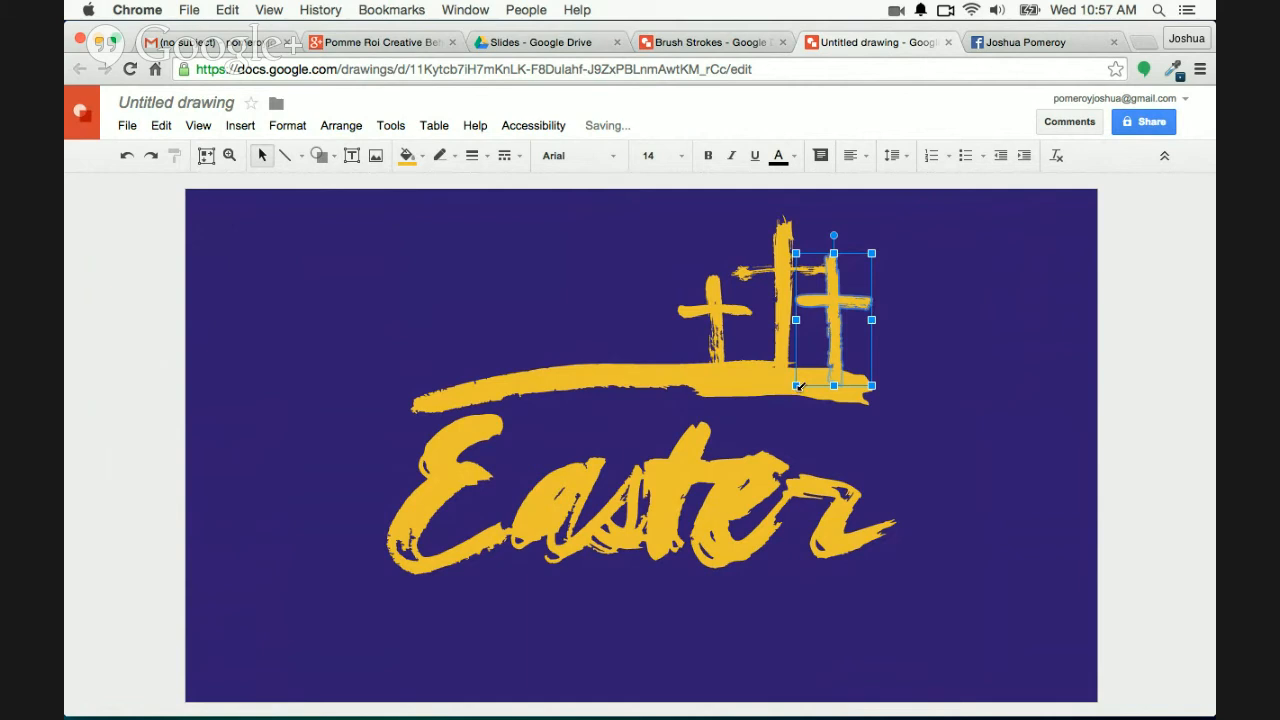
left_click_drag(799, 386, 846, 353)
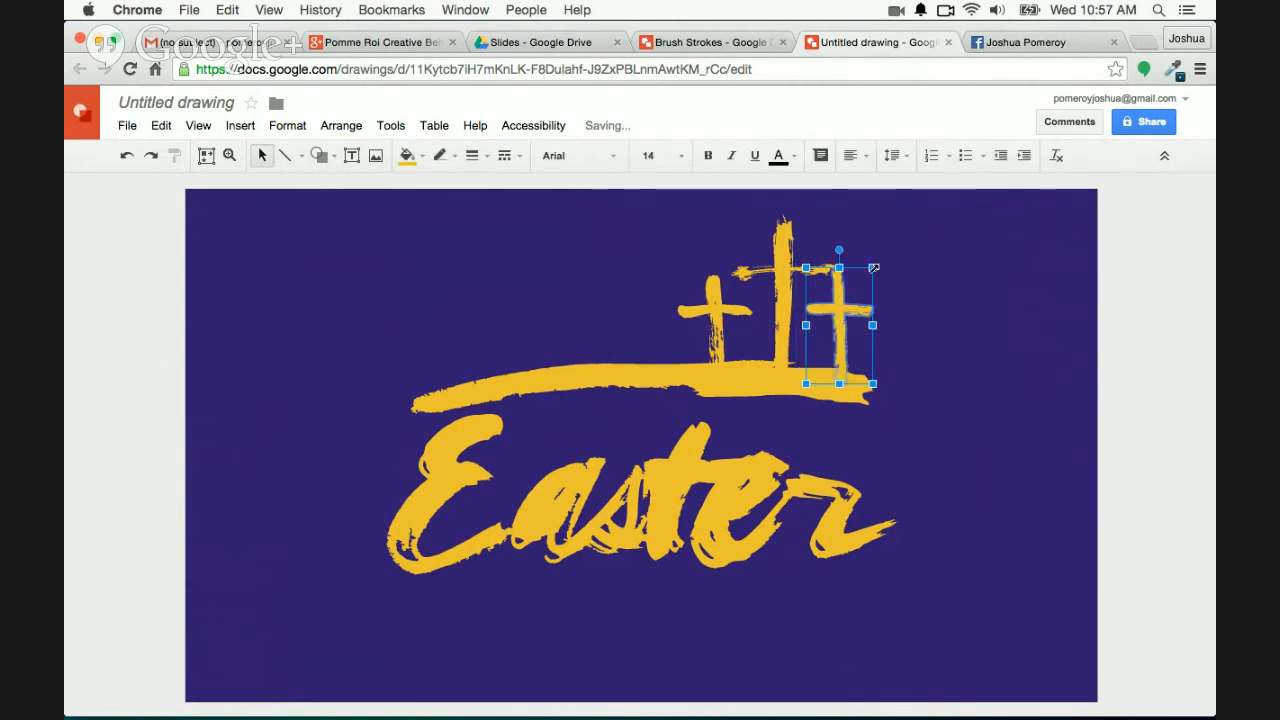
left_click(908, 307)
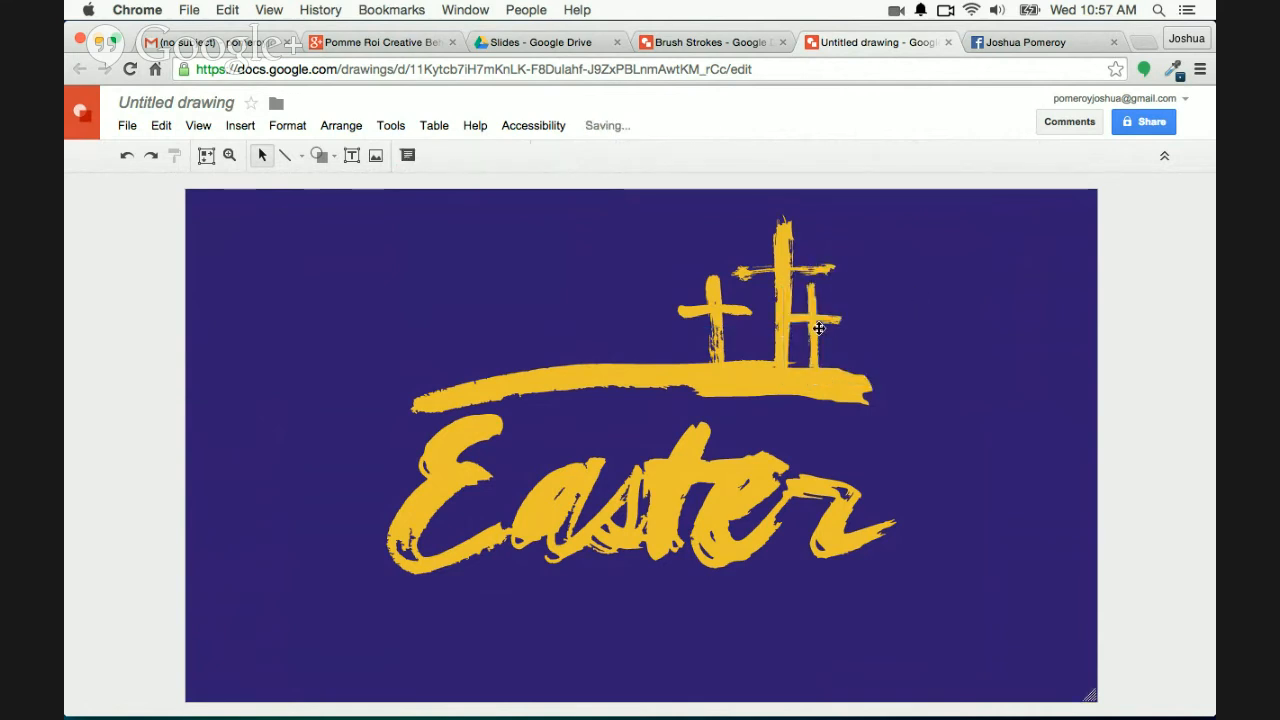
left_click_drag(819, 328, 850, 329)
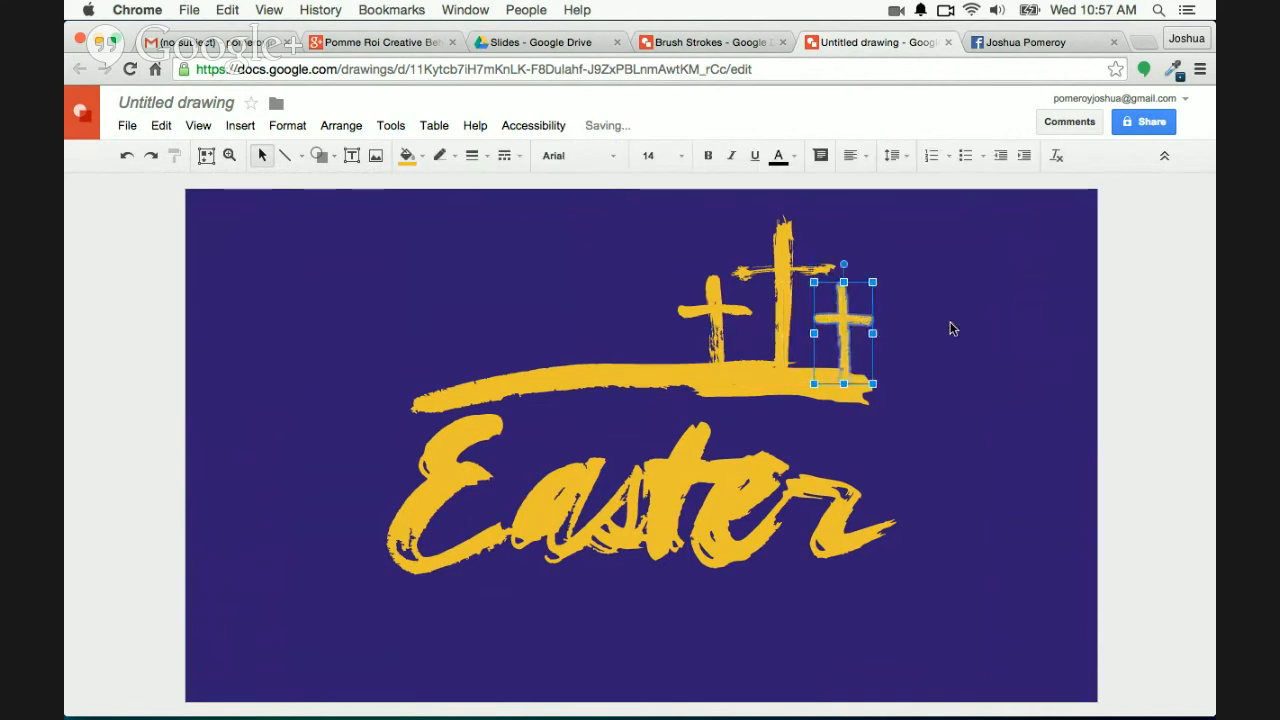
Group the upright and crossbar of the cross standing left of the tall cross
left_click(716, 338)
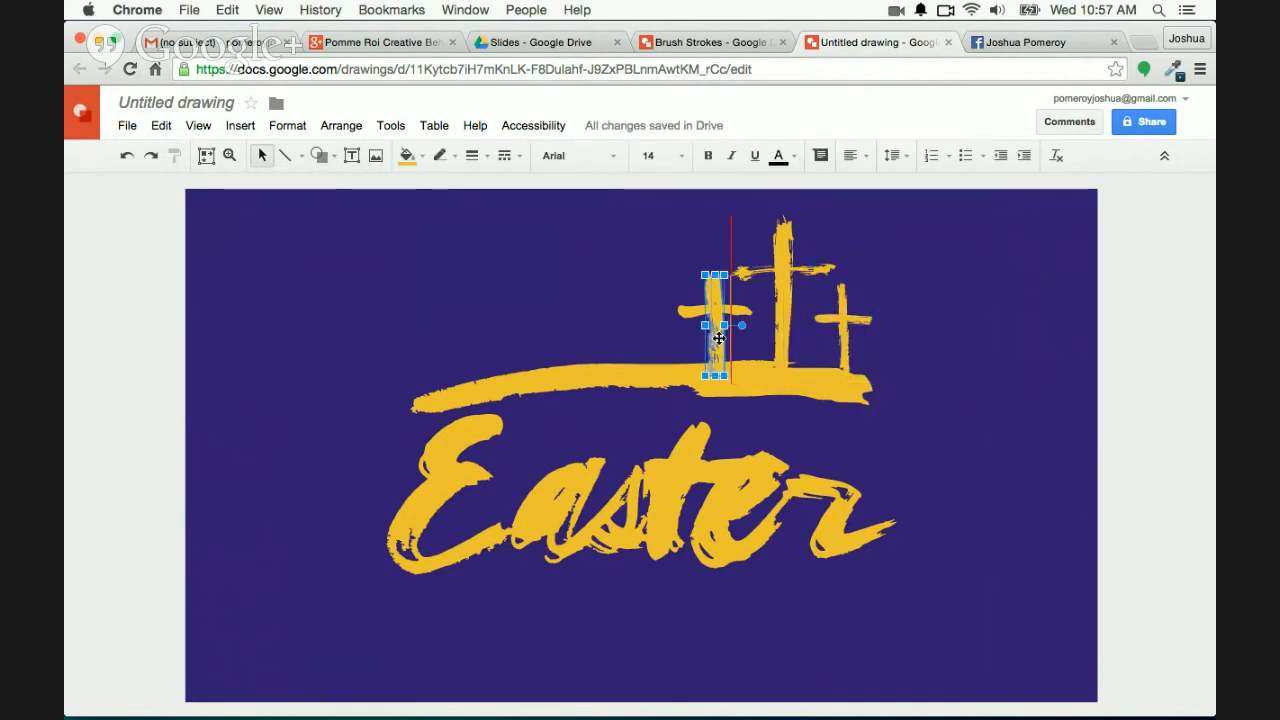
left_click(692, 315, "shift")
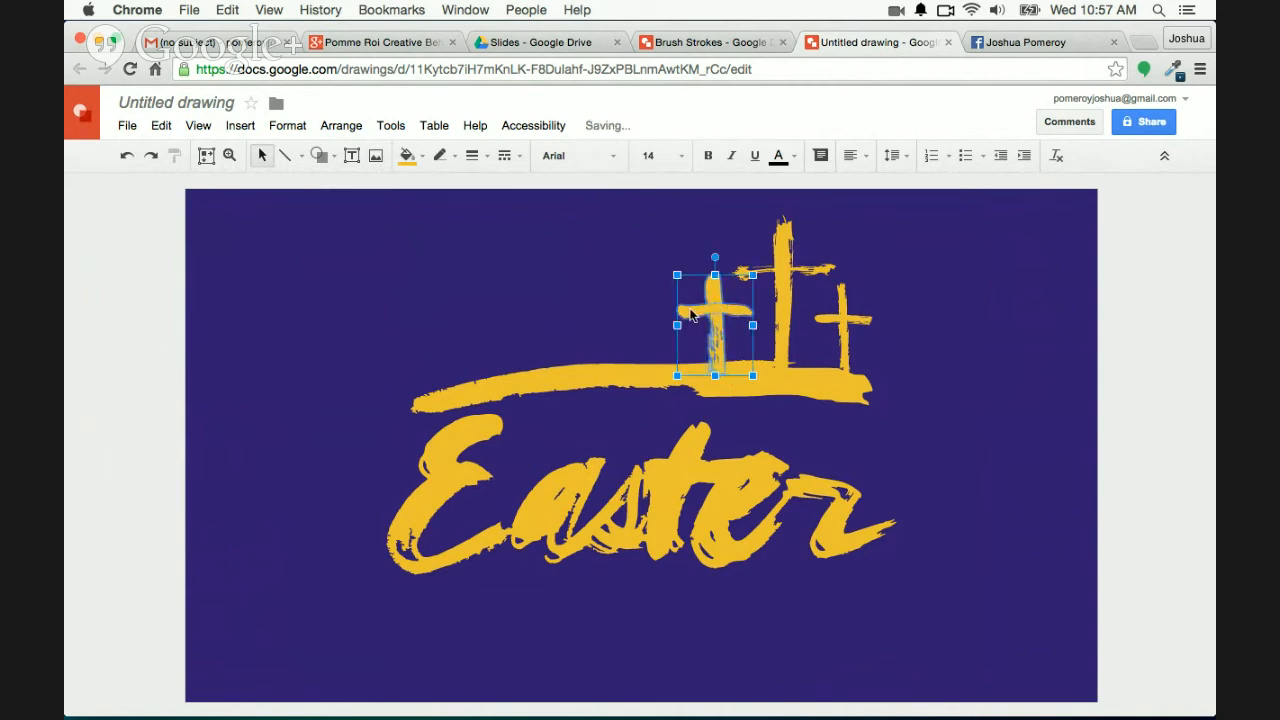
left_click(958, 323)
left_click(716, 338)
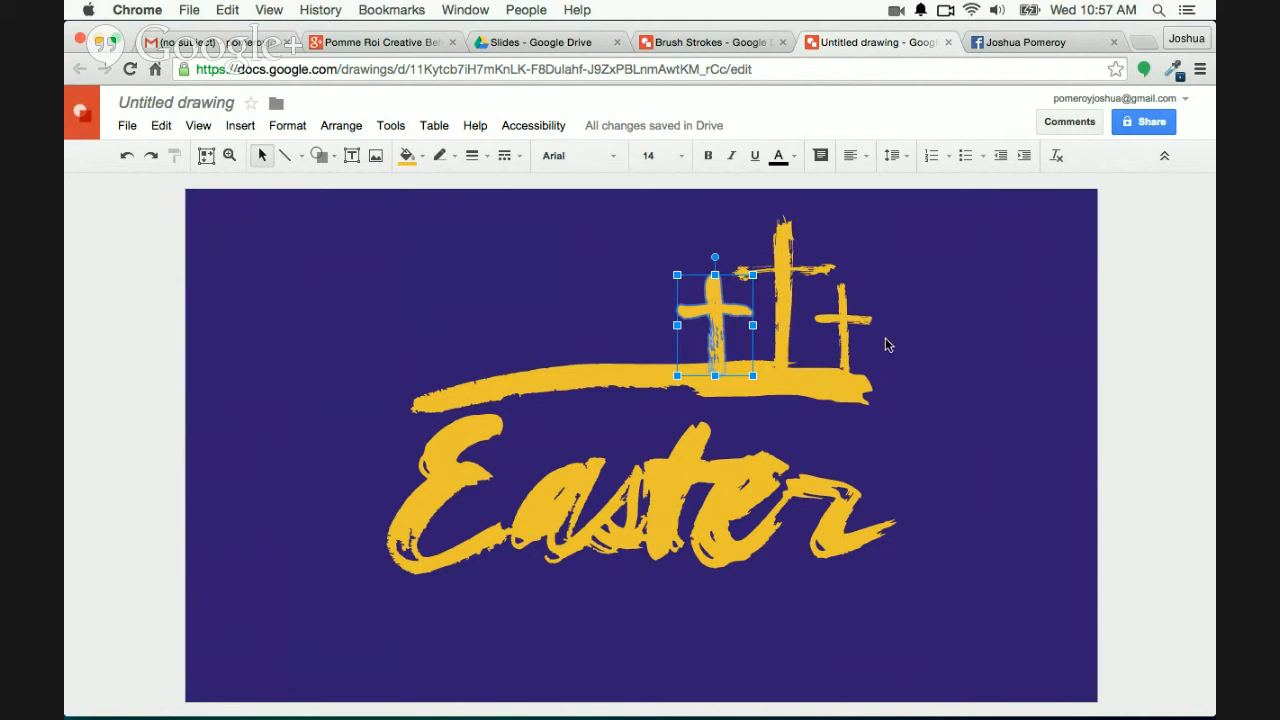
left_click(885, 345)
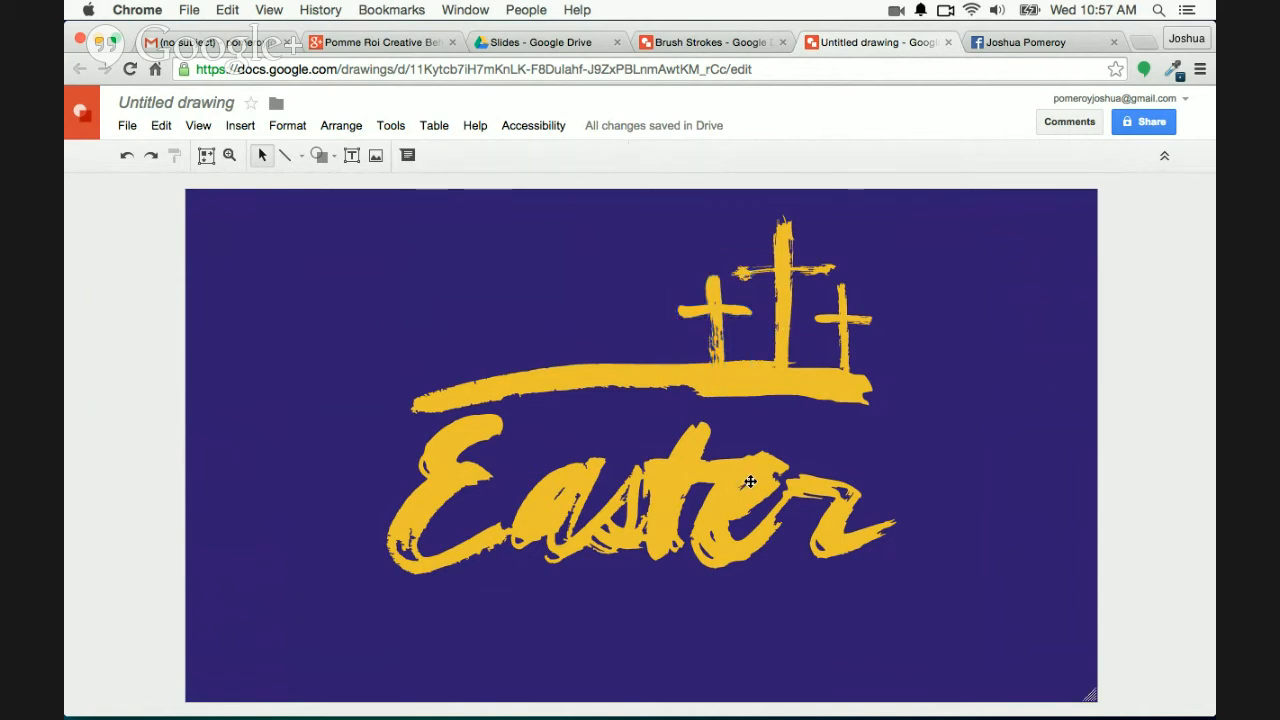
Flip the long brush stroke beneath the three crosses horizontally
left_click(719, 398)
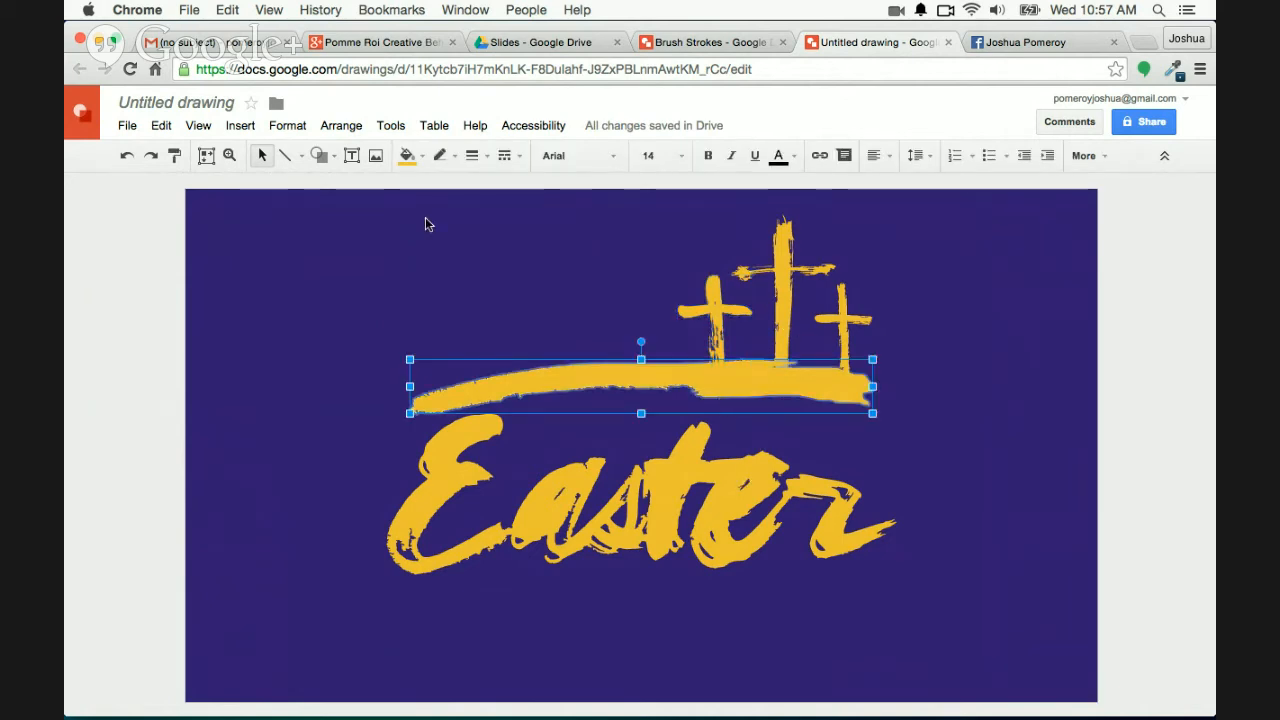
left_click(400, 125)
mouse_move(342, 128)
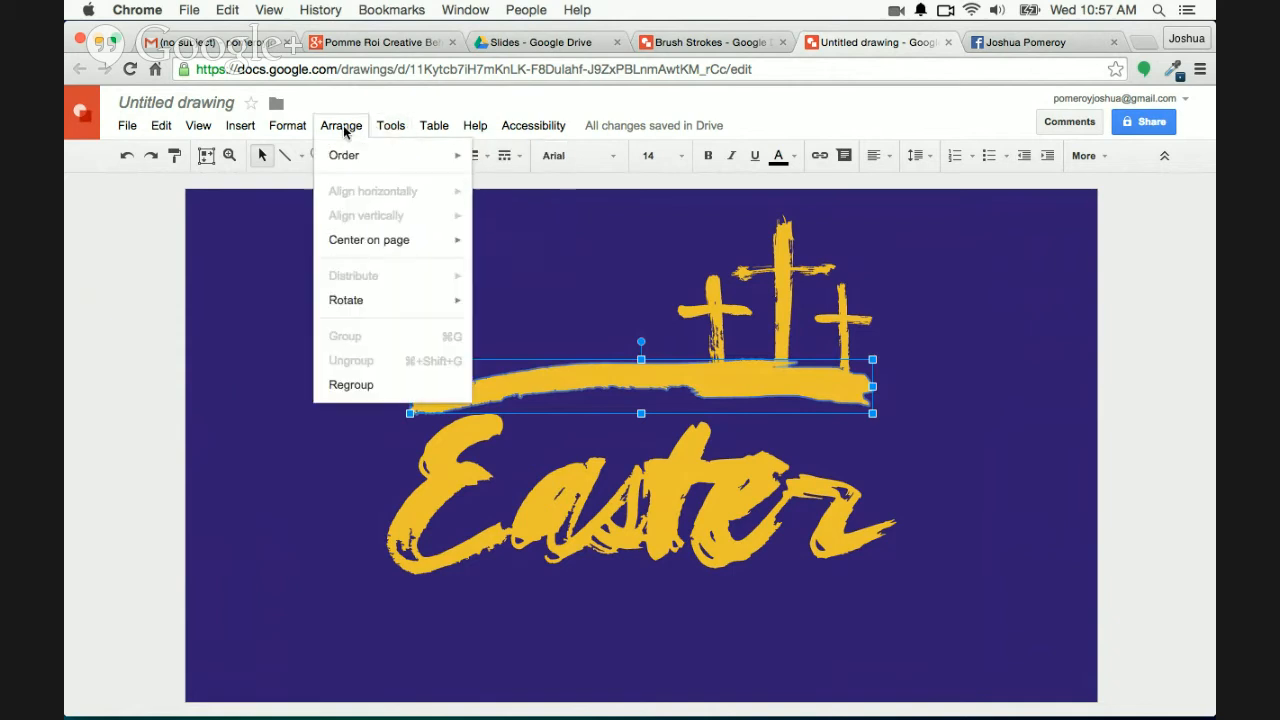
mouse_move(391, 300)
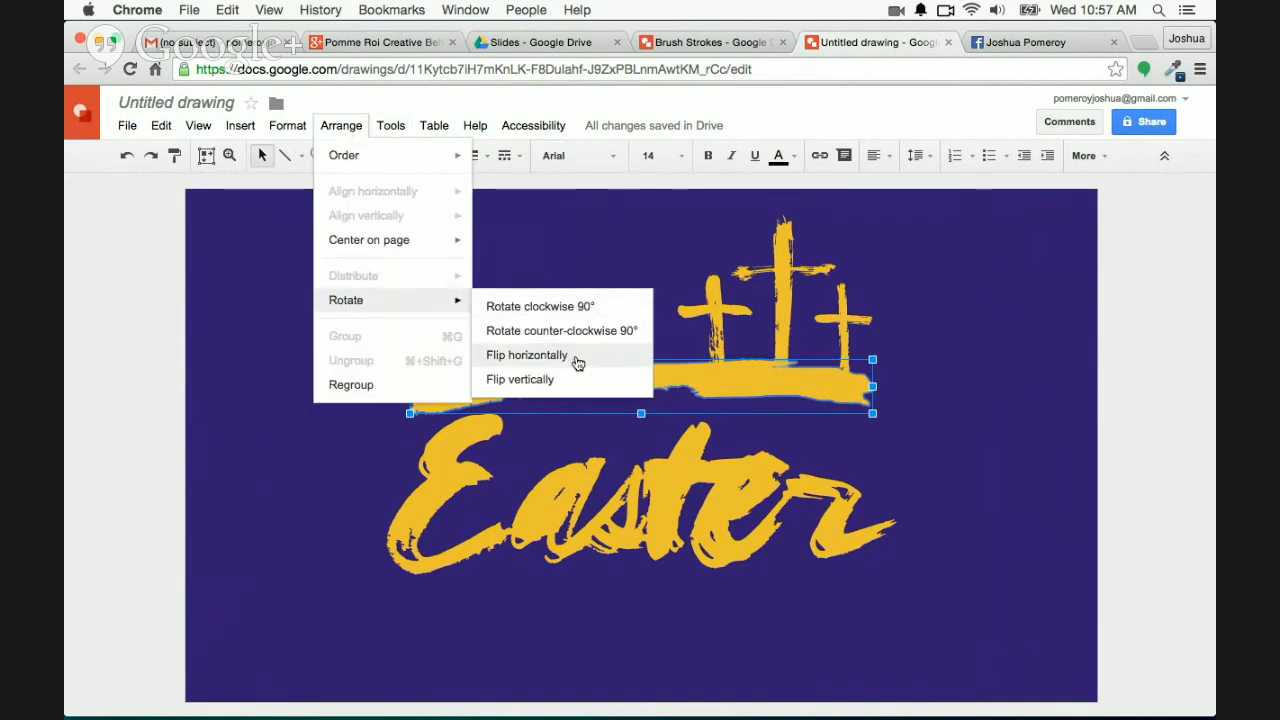
left_click(575, 360)
left_click(952, 393)
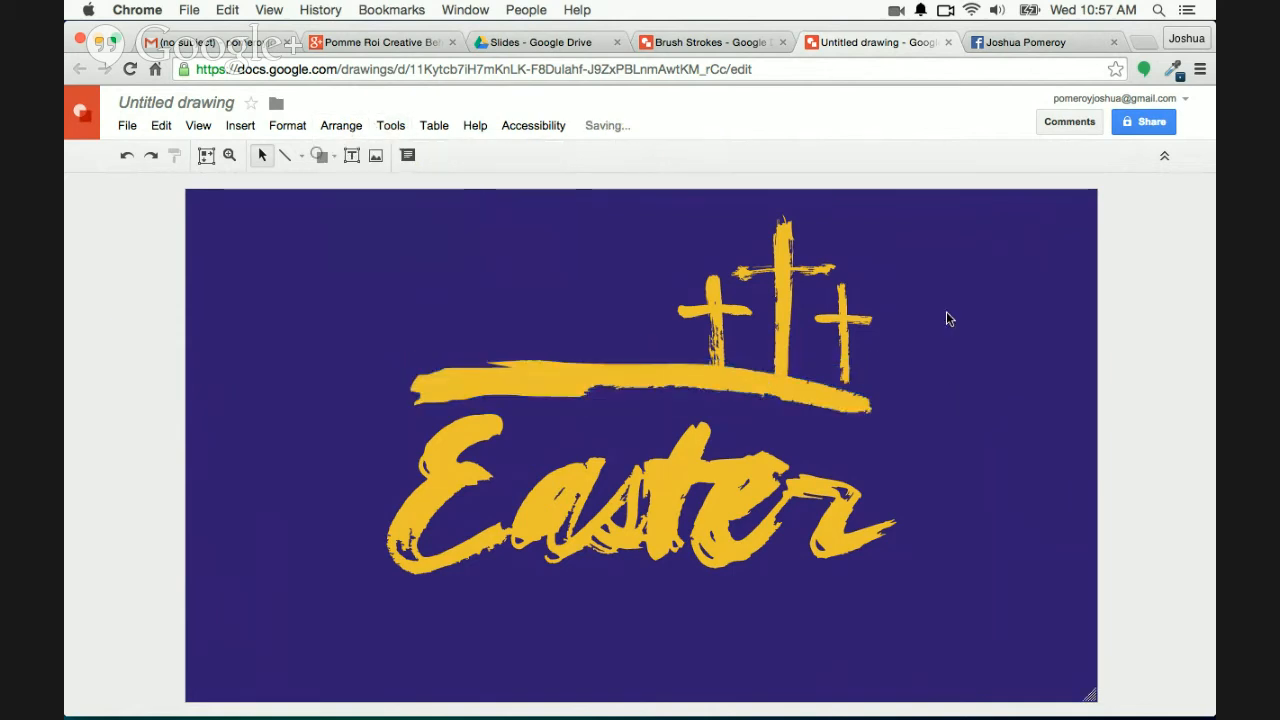
Lower the smallest cross onto the long brush stroke and shift the tall middle cross slightly left
left_click(845, 352)
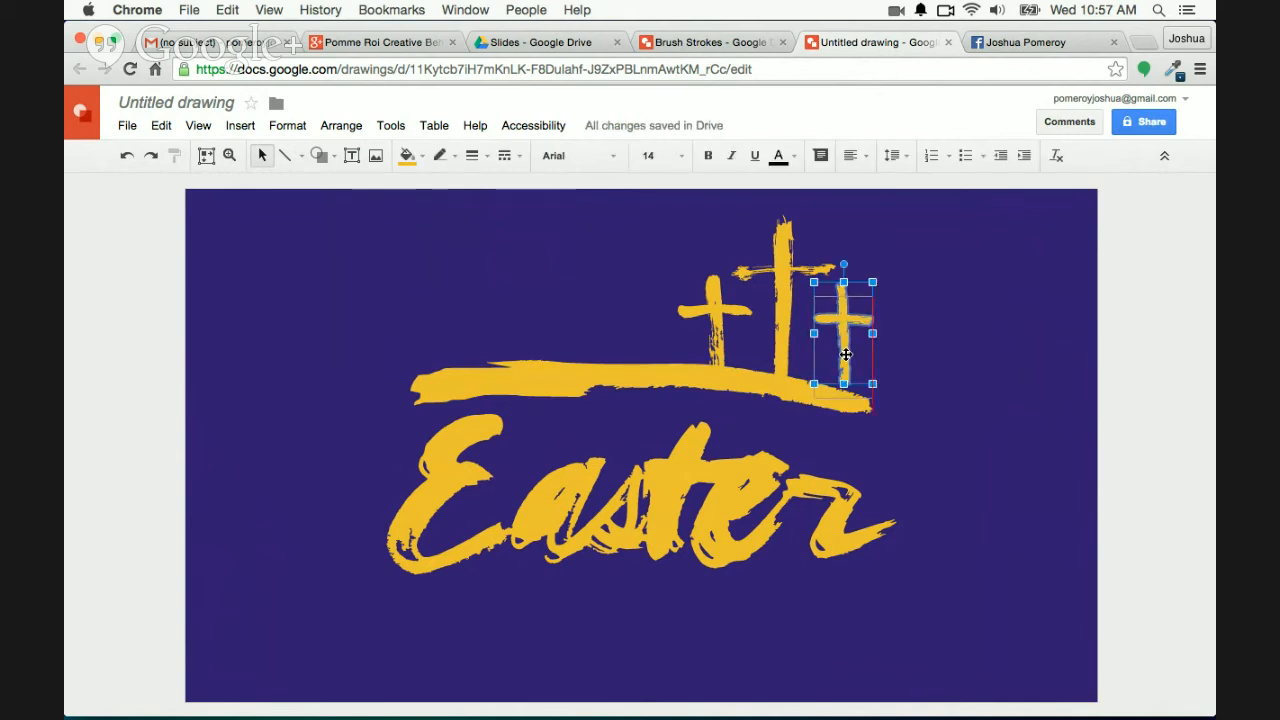
left_click_drag(845, 354, 845, 367)
left_click(940, 367)
left_click(785, 343)
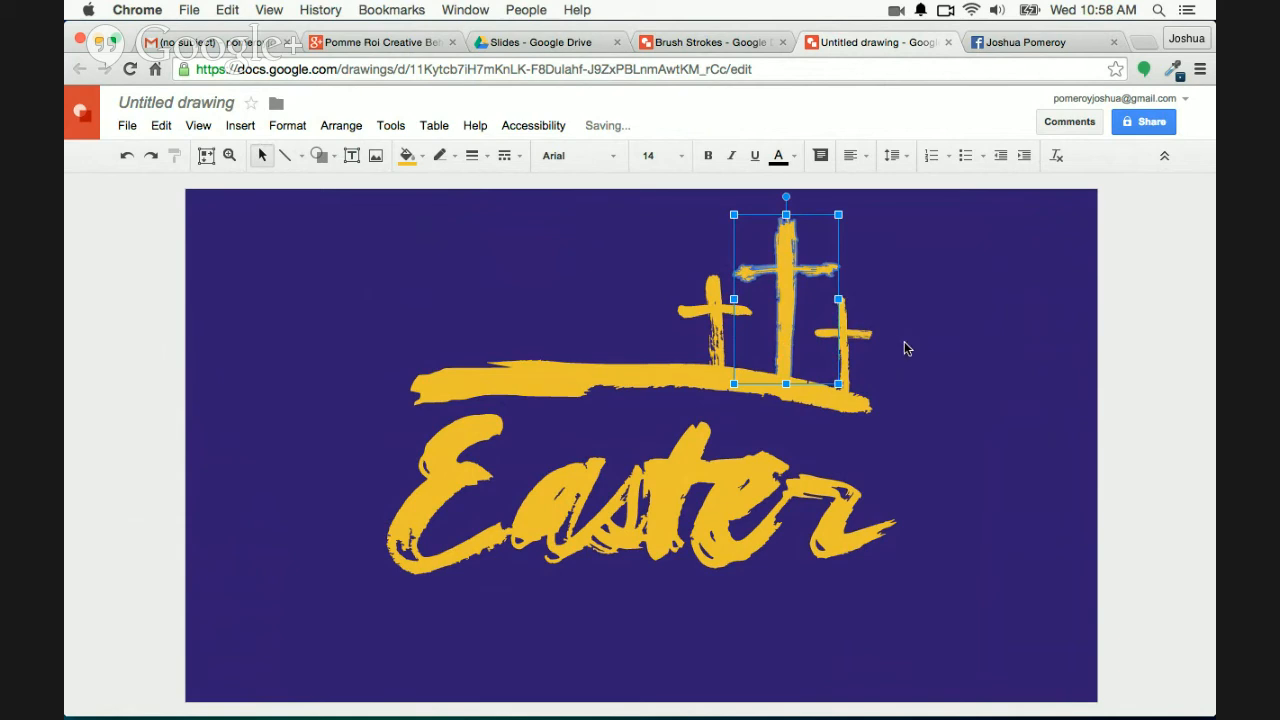
left_click_drag(782, 350, 777, 350)
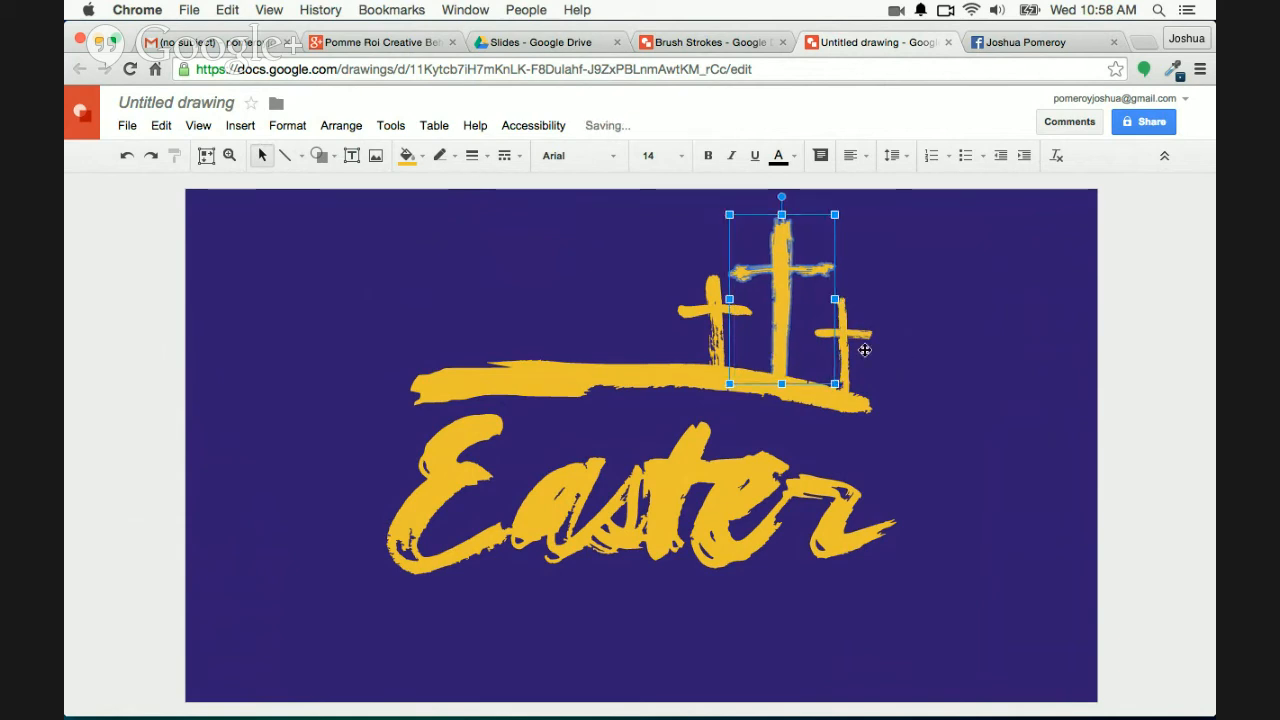
left_click(930, 358)
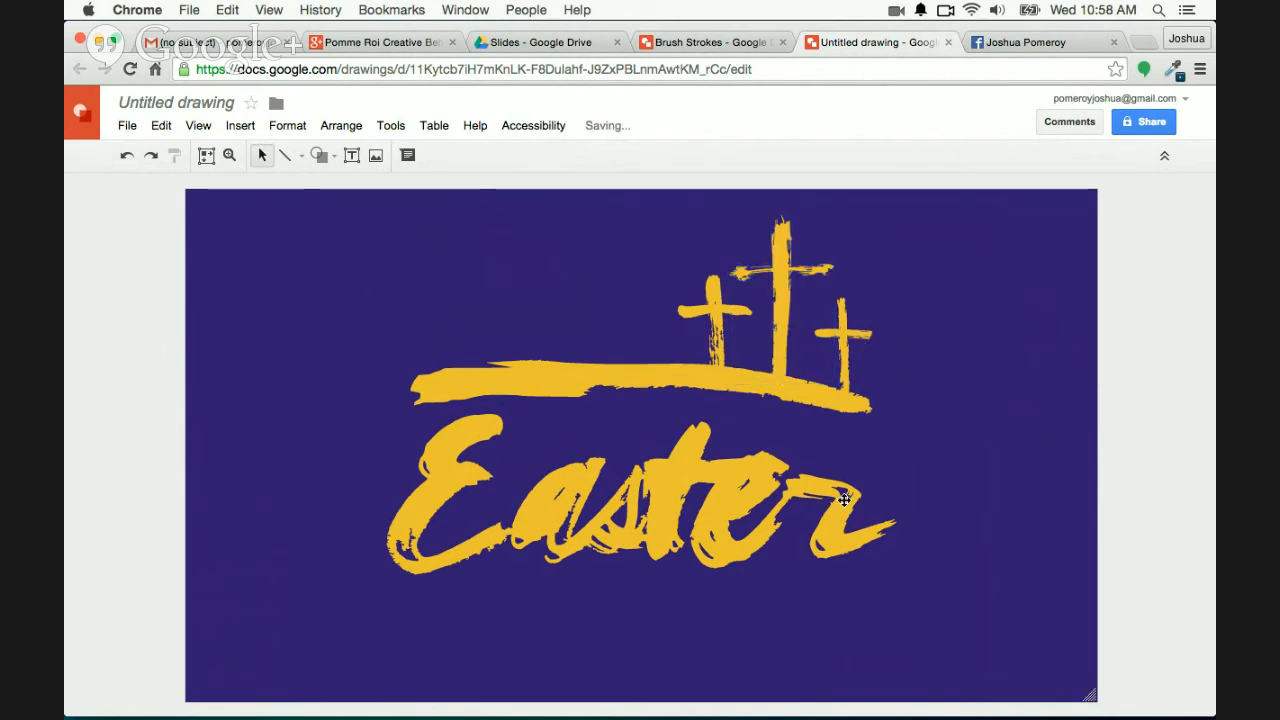
Group the crosses, long brush stroke and Easter lettering, and move the group down to the canvas's vertical centre
left_click_drag(961, 609, 330, 252)
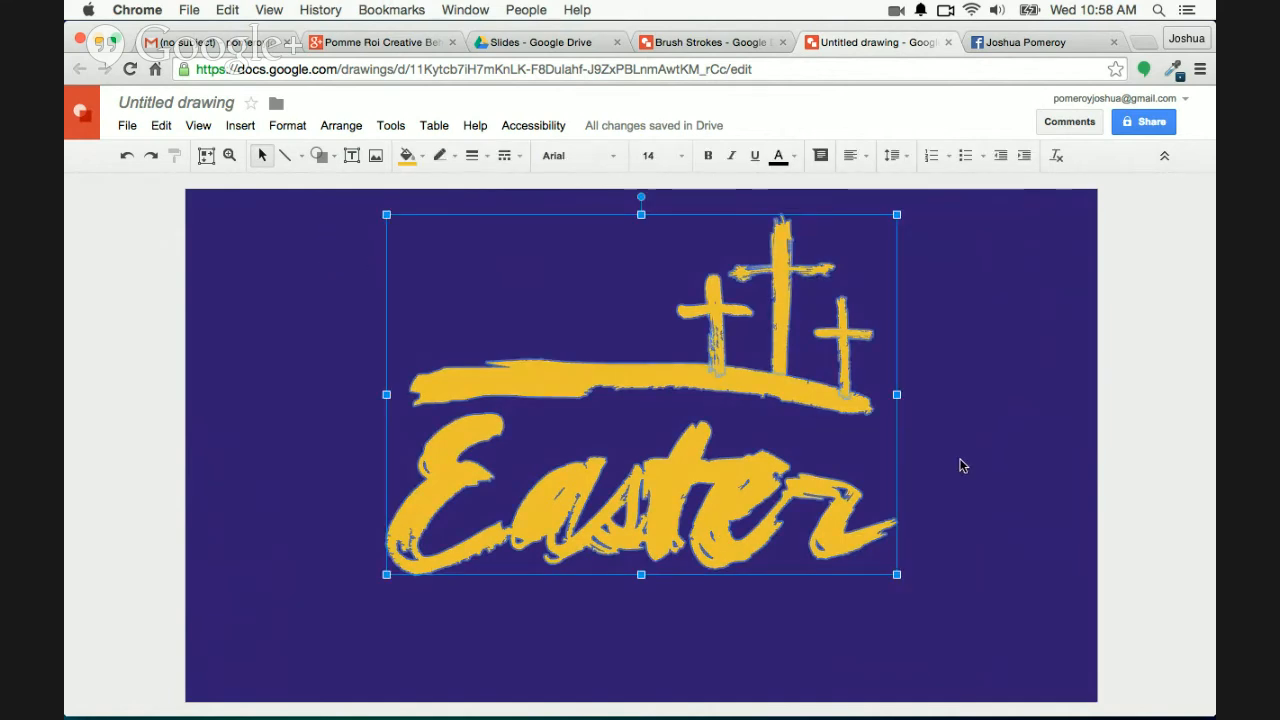
key("alt+super+g")
left_click_drag(828, 496, 824, 542)
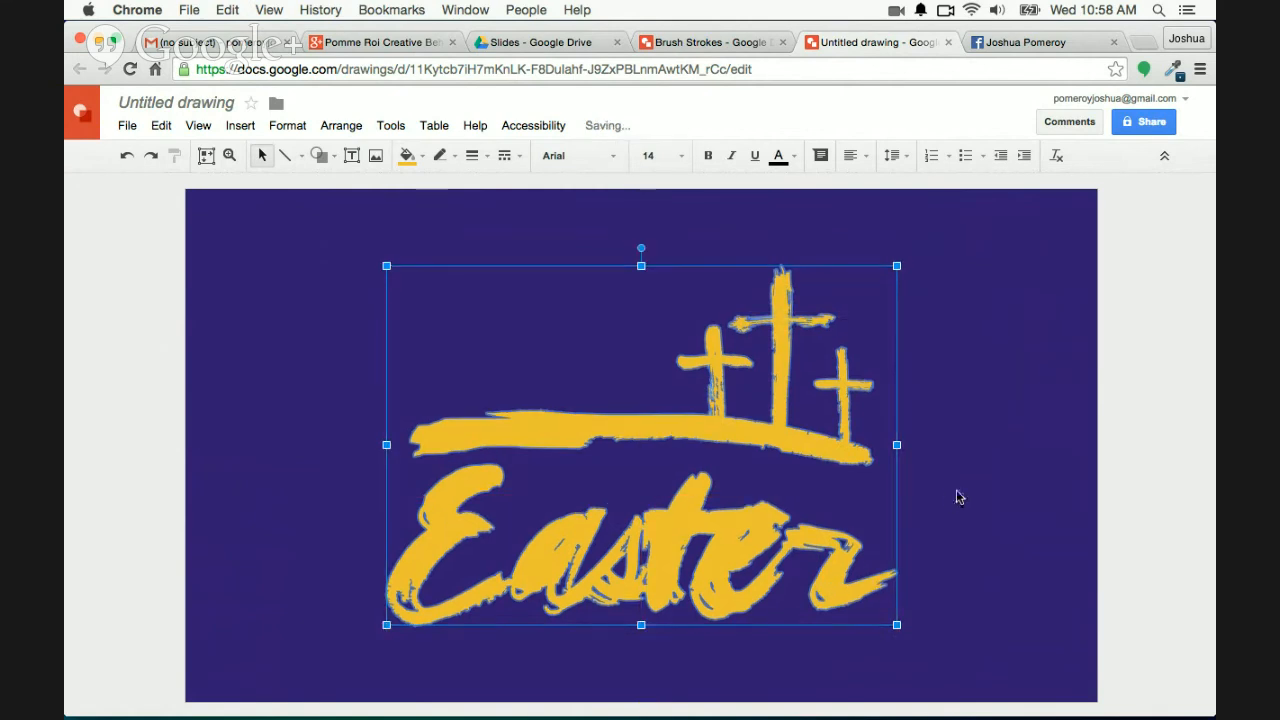
left_click(1008, 472)
Nudge the grouped Easter artwork upward so it sits slightly above the canvas's vertical centre
left_click(780, 531)
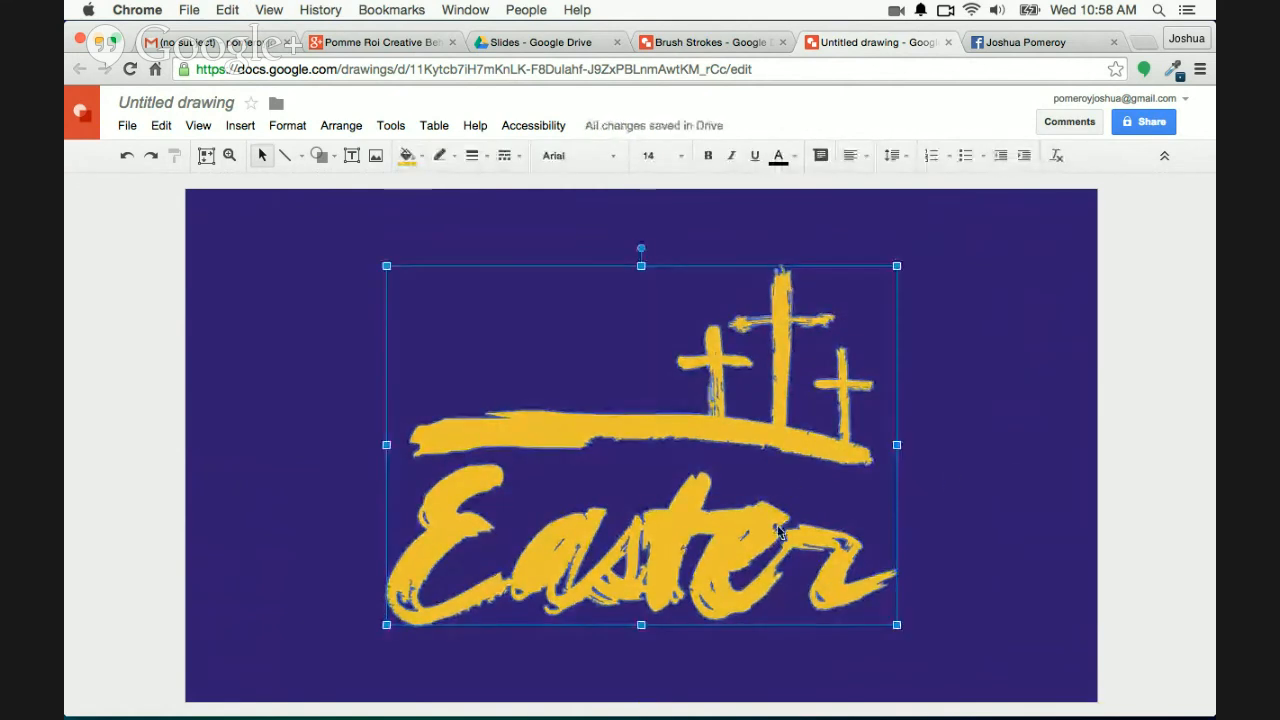
key("Up")
key("Up")
key("Up")
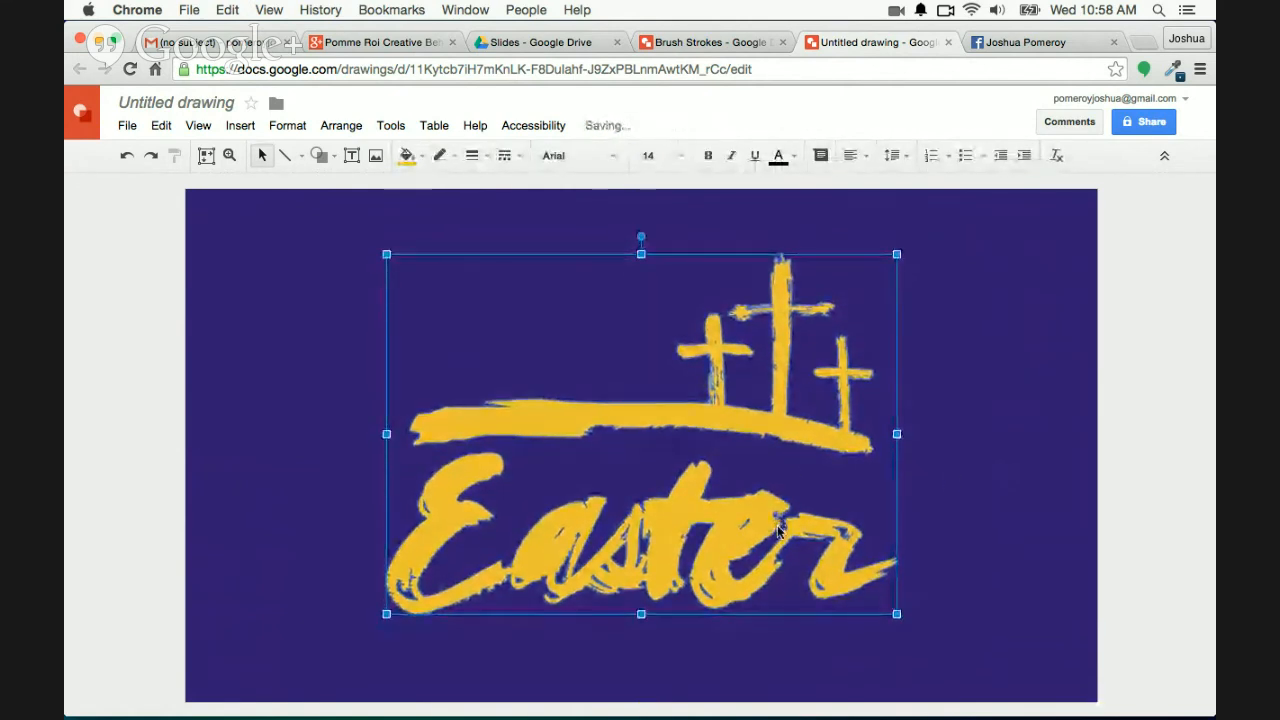
key("Up")
key("Up")
key("Up")
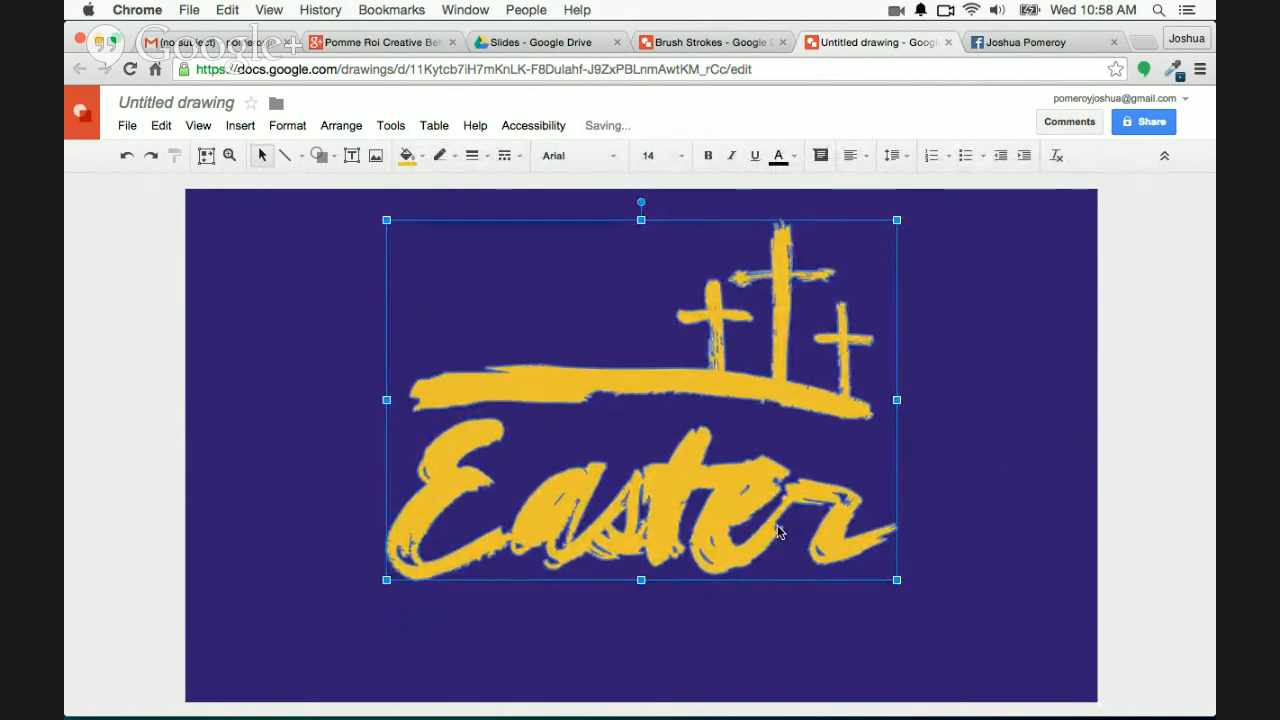
left_click(344, 294)
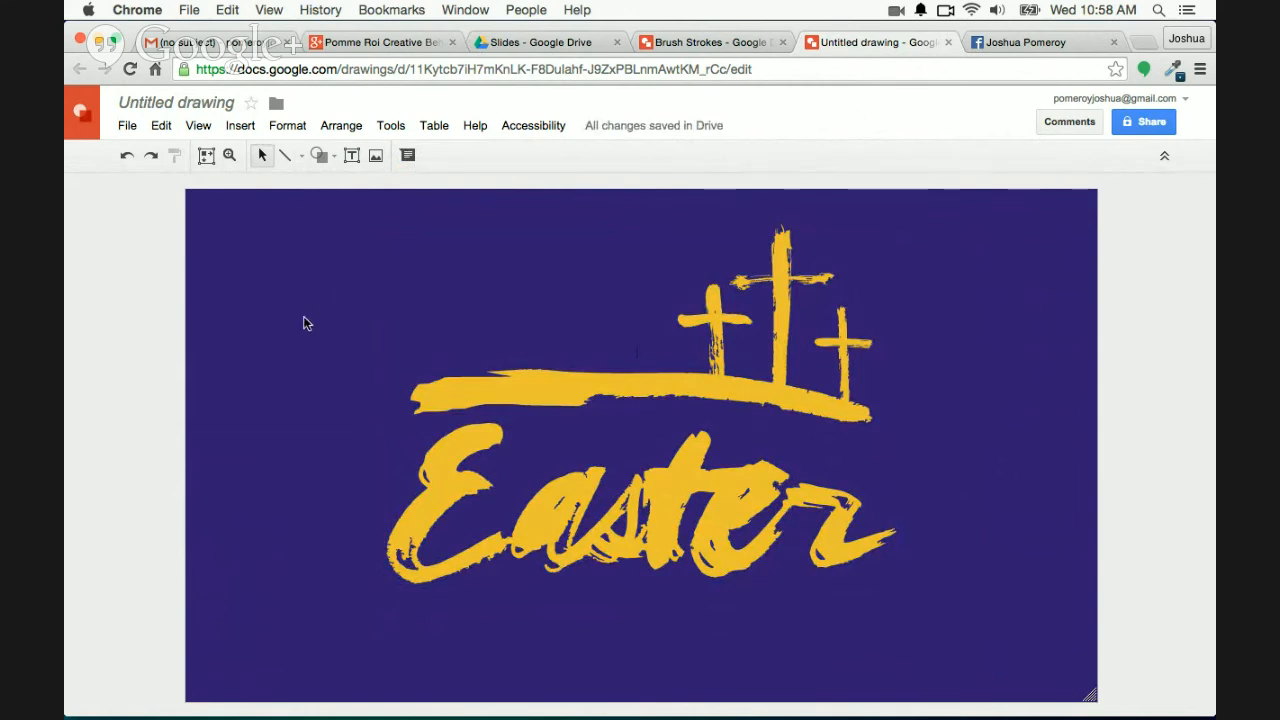
Insert the image 7004844-vintage-sky.jpg across the whole canvas and send it behind the Easter artwork
left_click(240, 125)
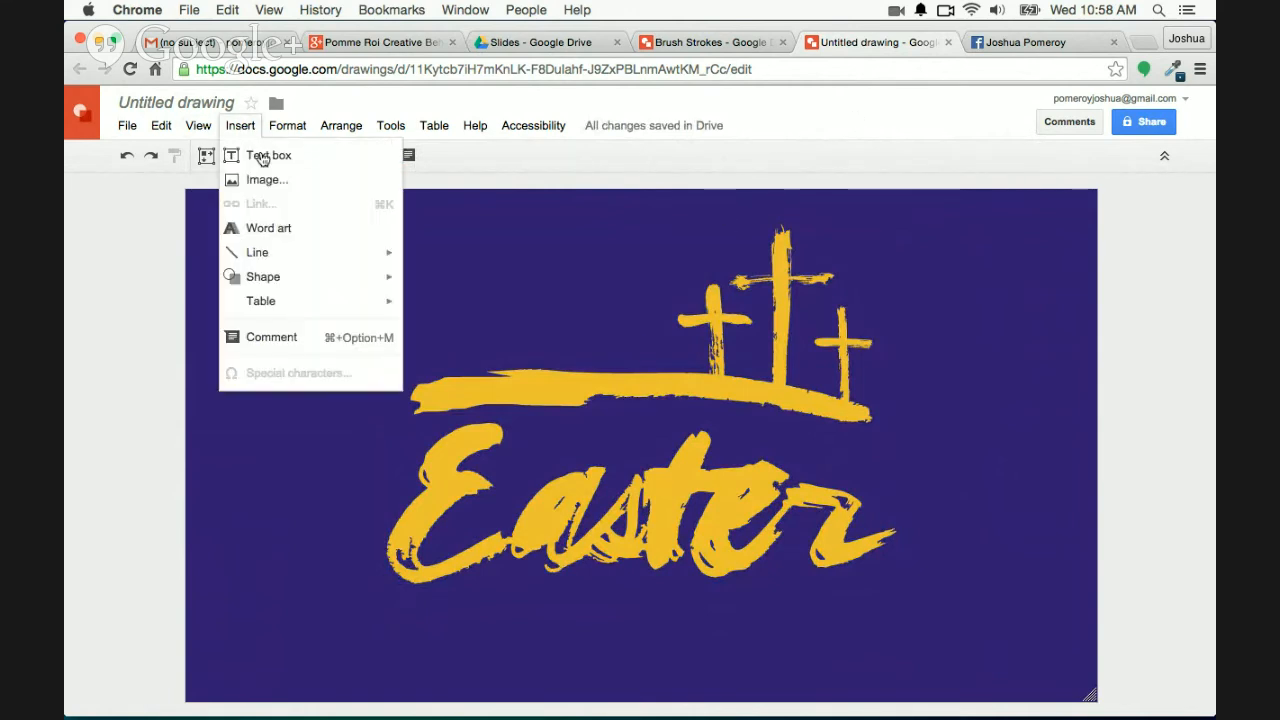
left_click(266, 181)
mouse_move(800, 705)
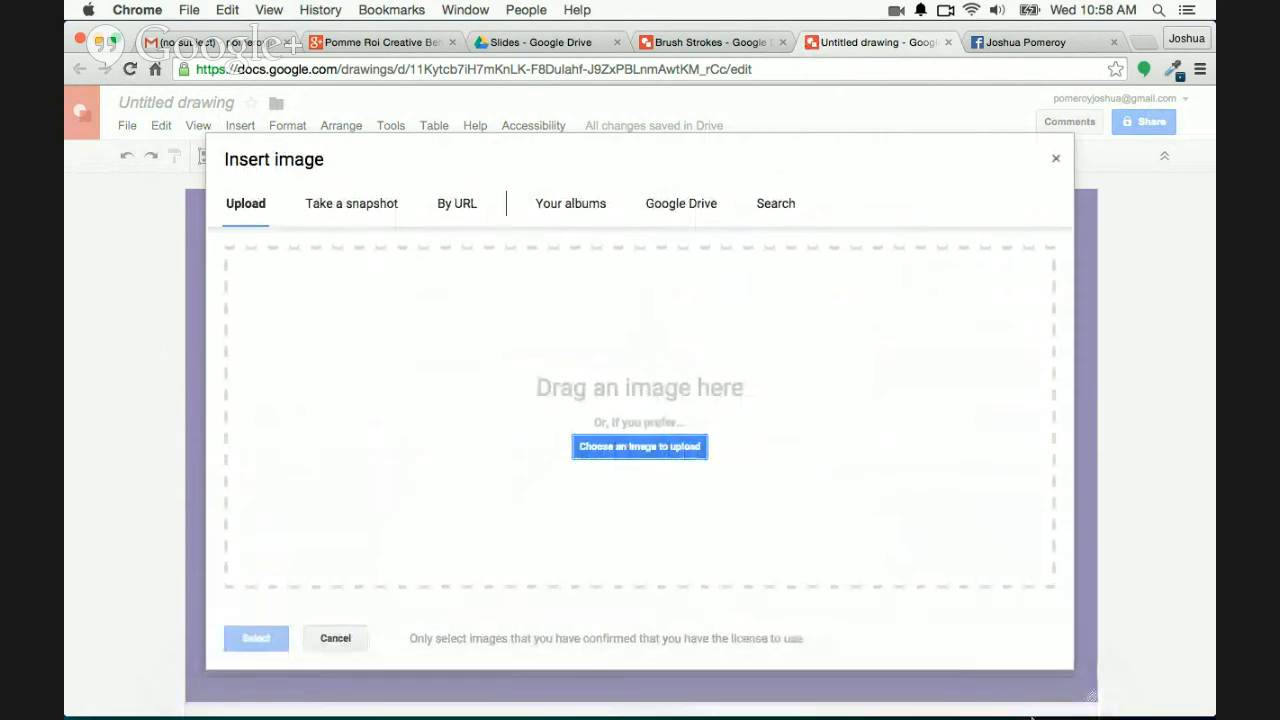
left_click(1037, 693)
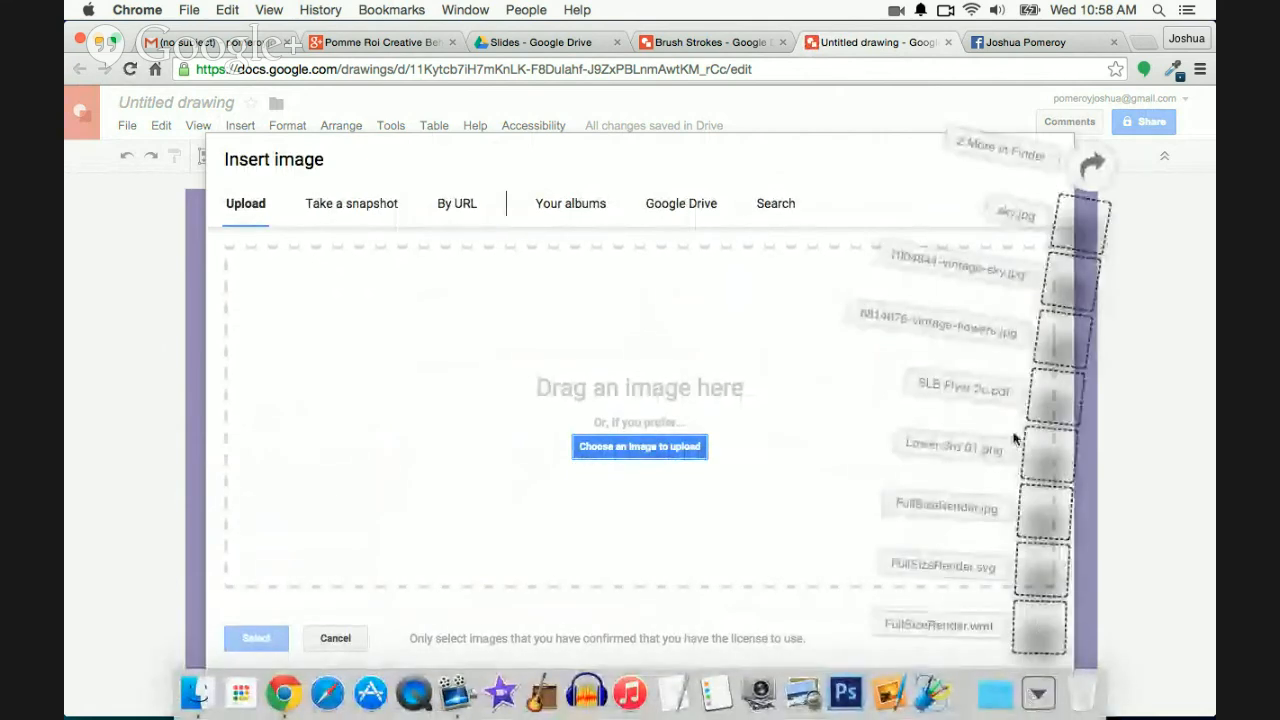
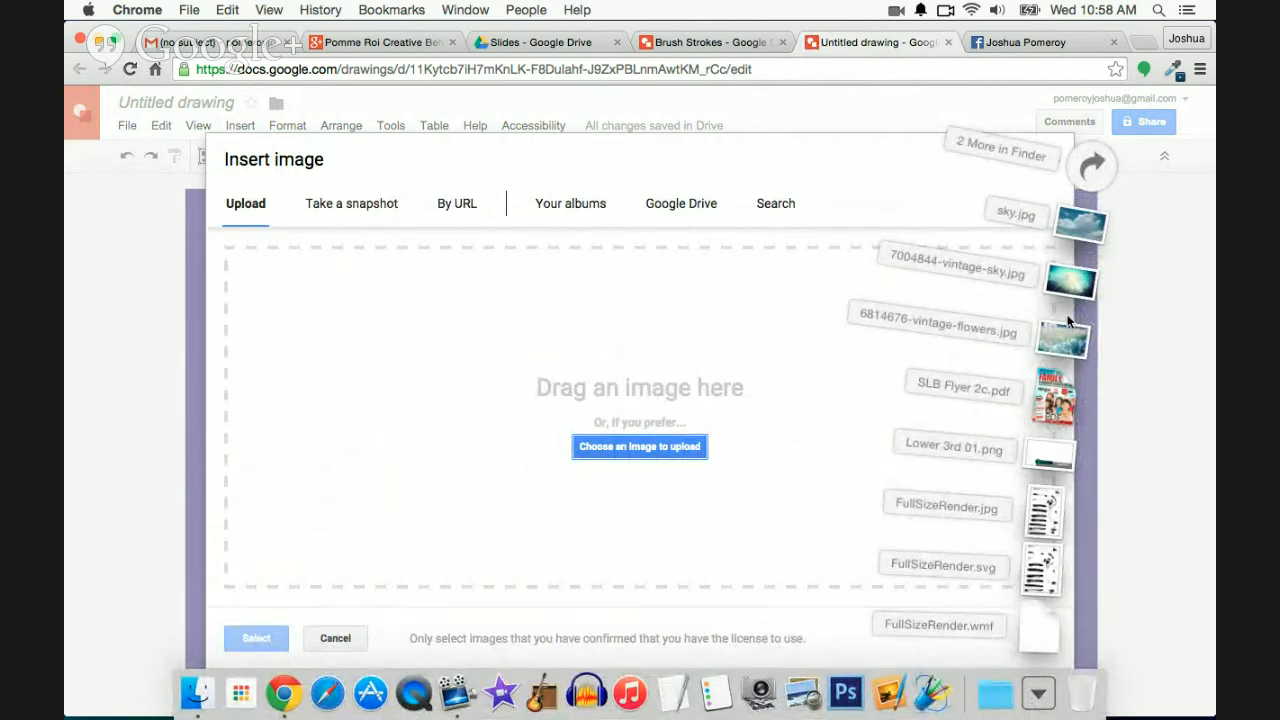
left_click_drag(1072, 288, 616, 346)
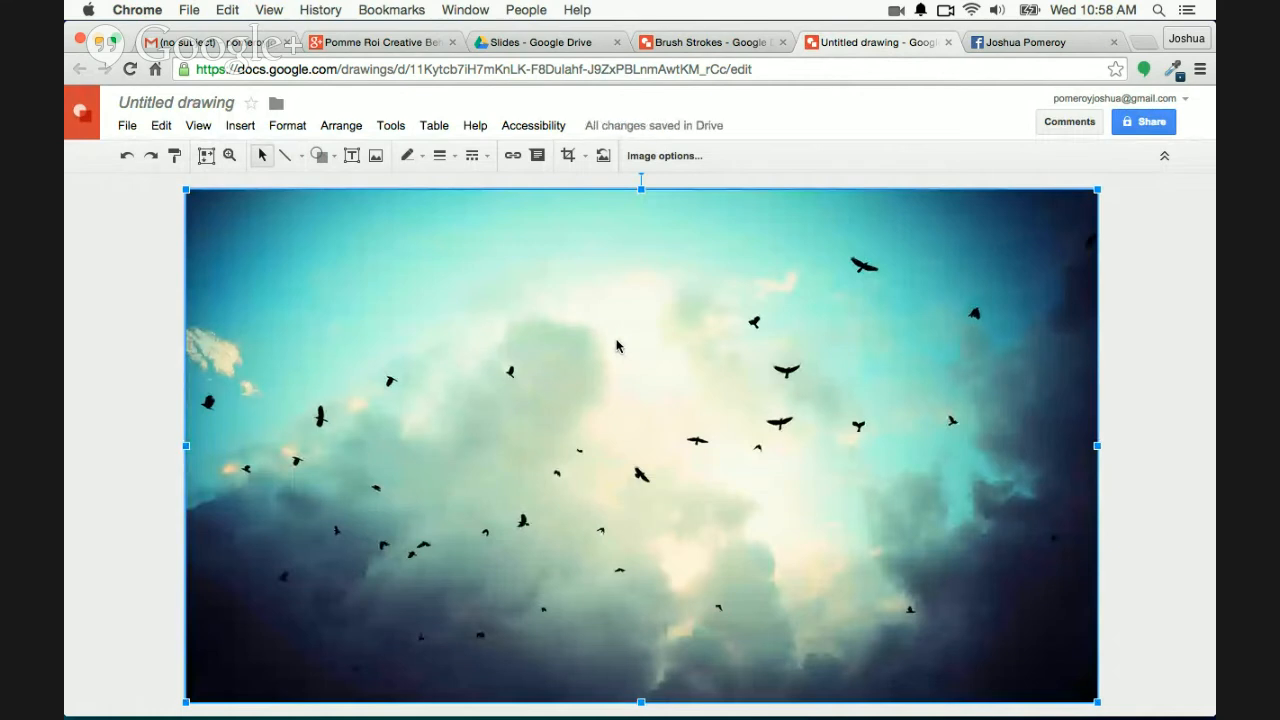
key("super+shift+Down")
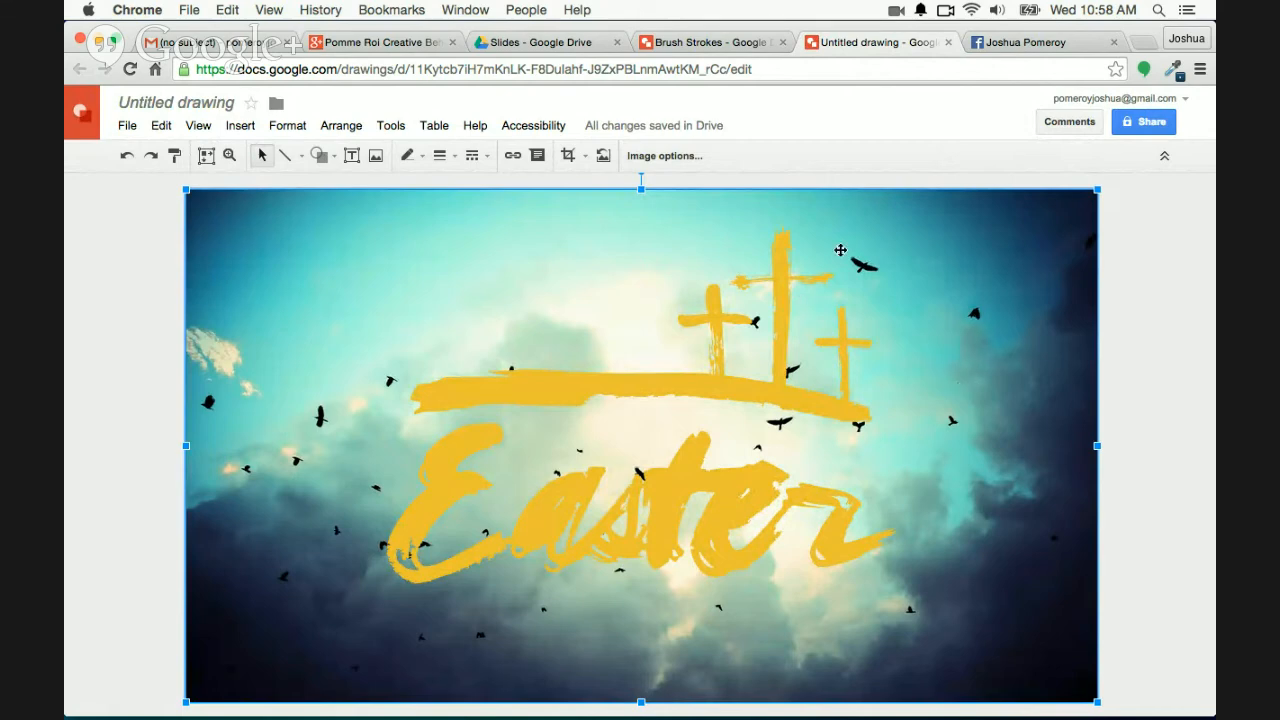
left_click_drag(840, 250, 991, 305)
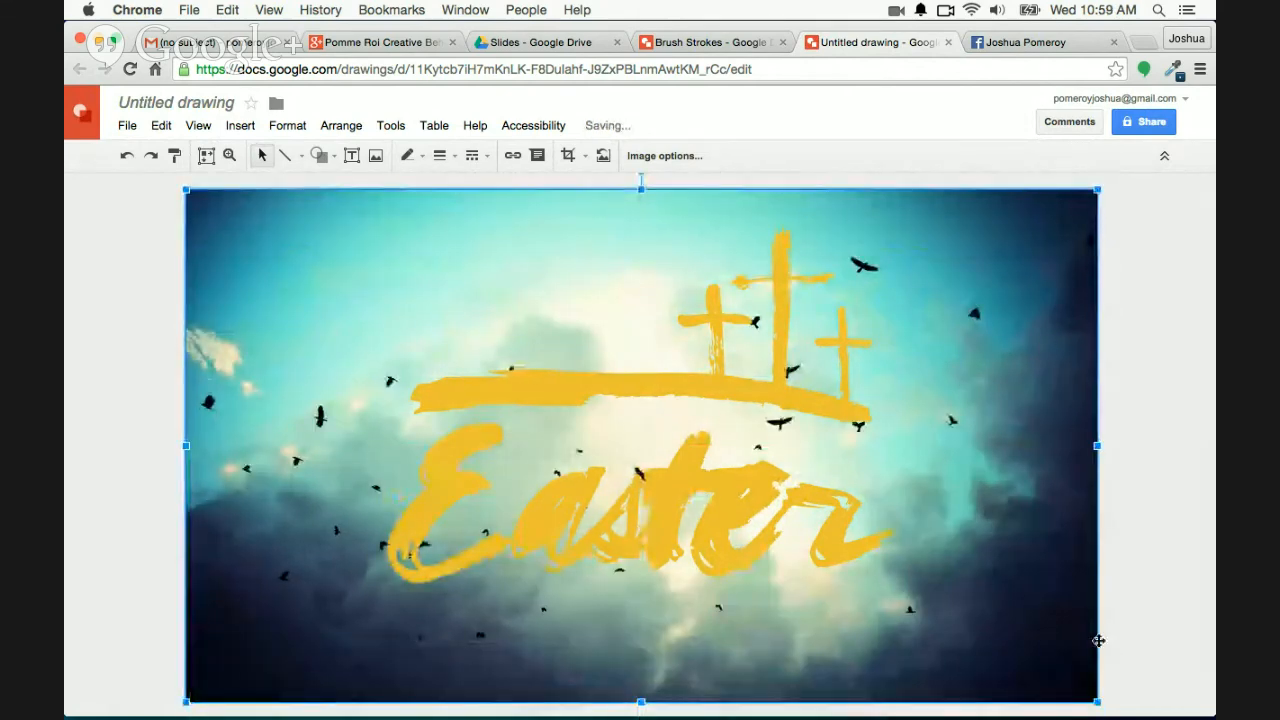
Raise the sky image's transparency to a little over half so the purple background tints it
left_click(669, 160)
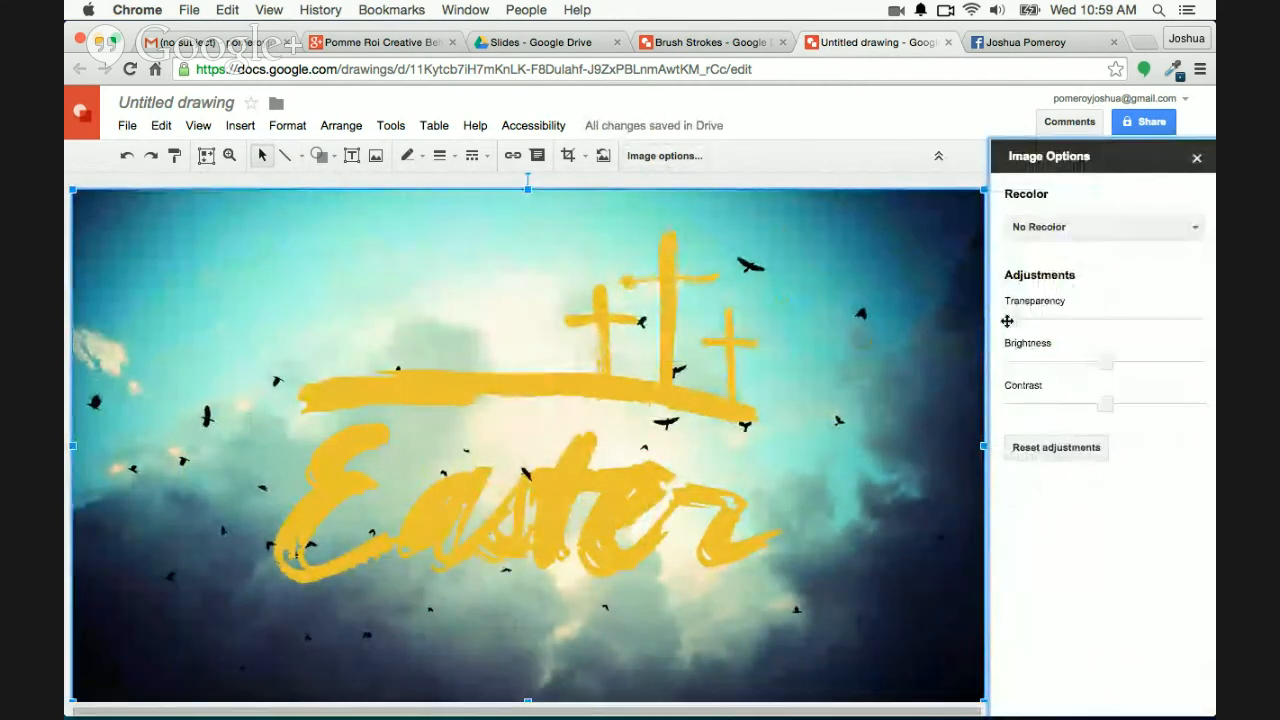
left_click_drag(1007, 321, 1101, 319)
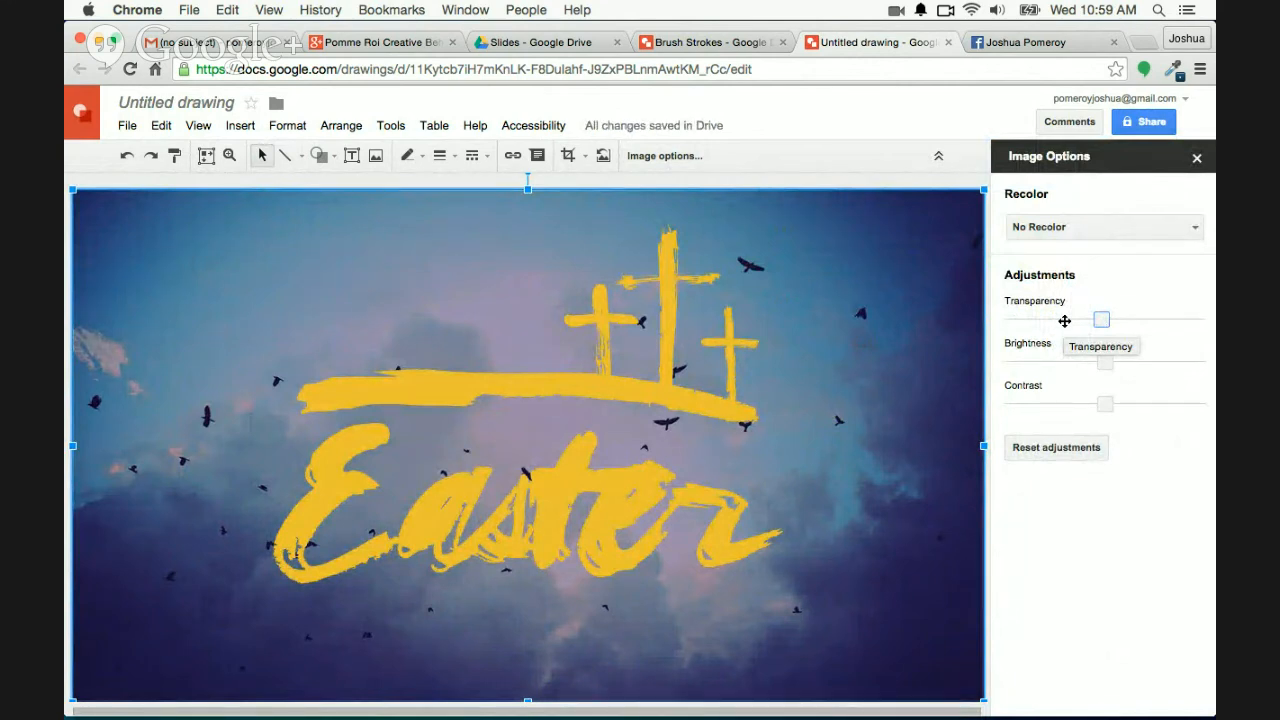
key("Right")
key("Right")
key("Right")
key("Right")
key("Right")
key("Right")
key("Right")
key("Right")
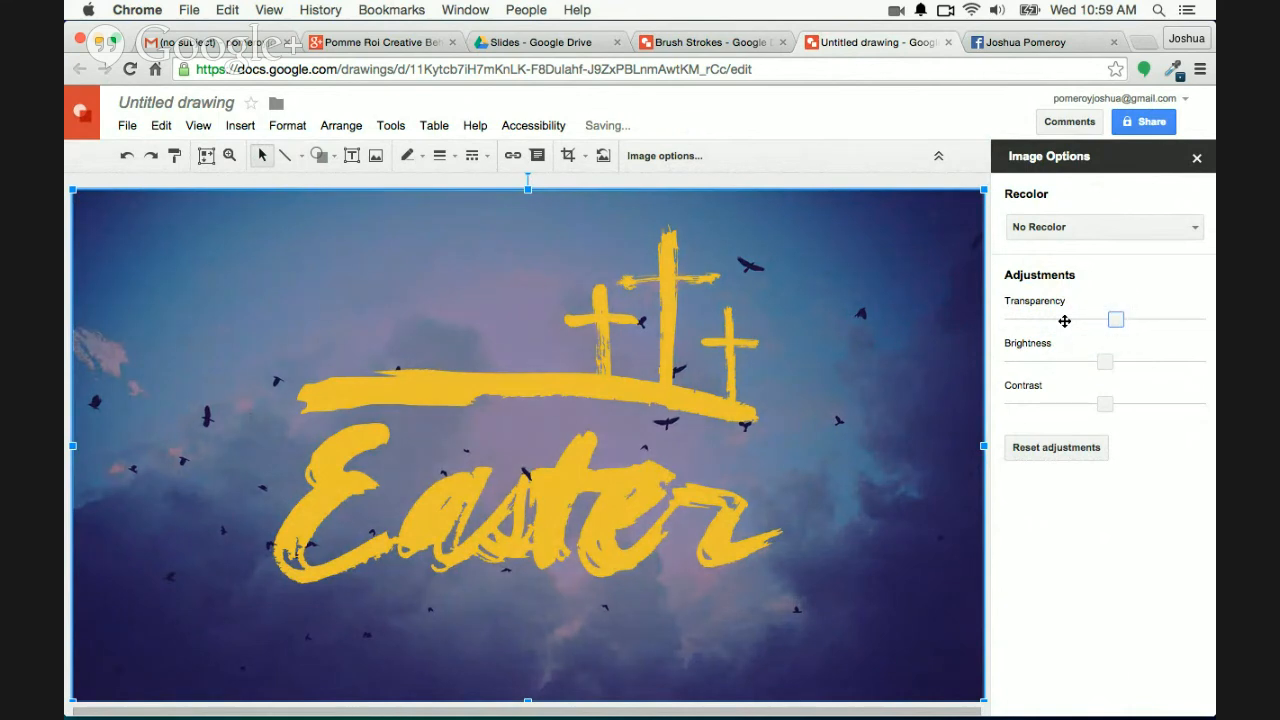
key("Right")
key("Right")
key("Right")
key("Right")
key("Right")
key("Right")
key("Right")
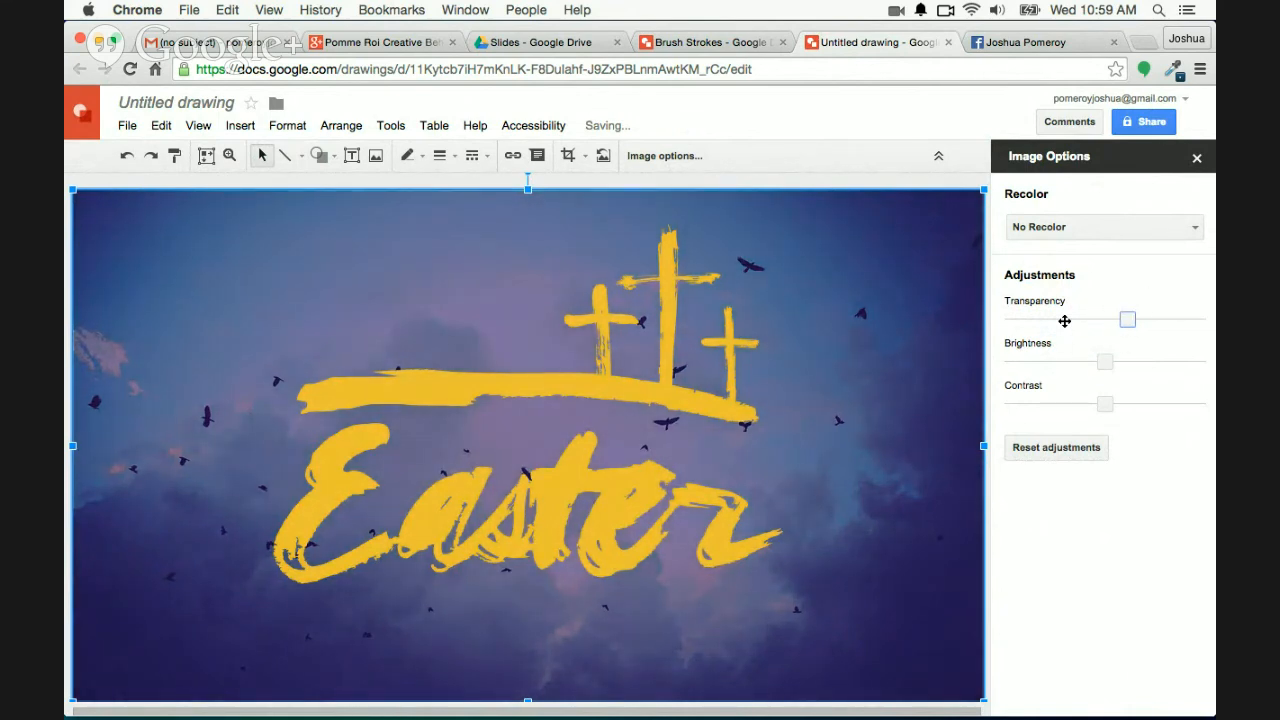
key("Left")
Fill the grouped Easter artwork with a lighter golden yellow and close the image options
left_click(666, 376)
left_click(422, 157)
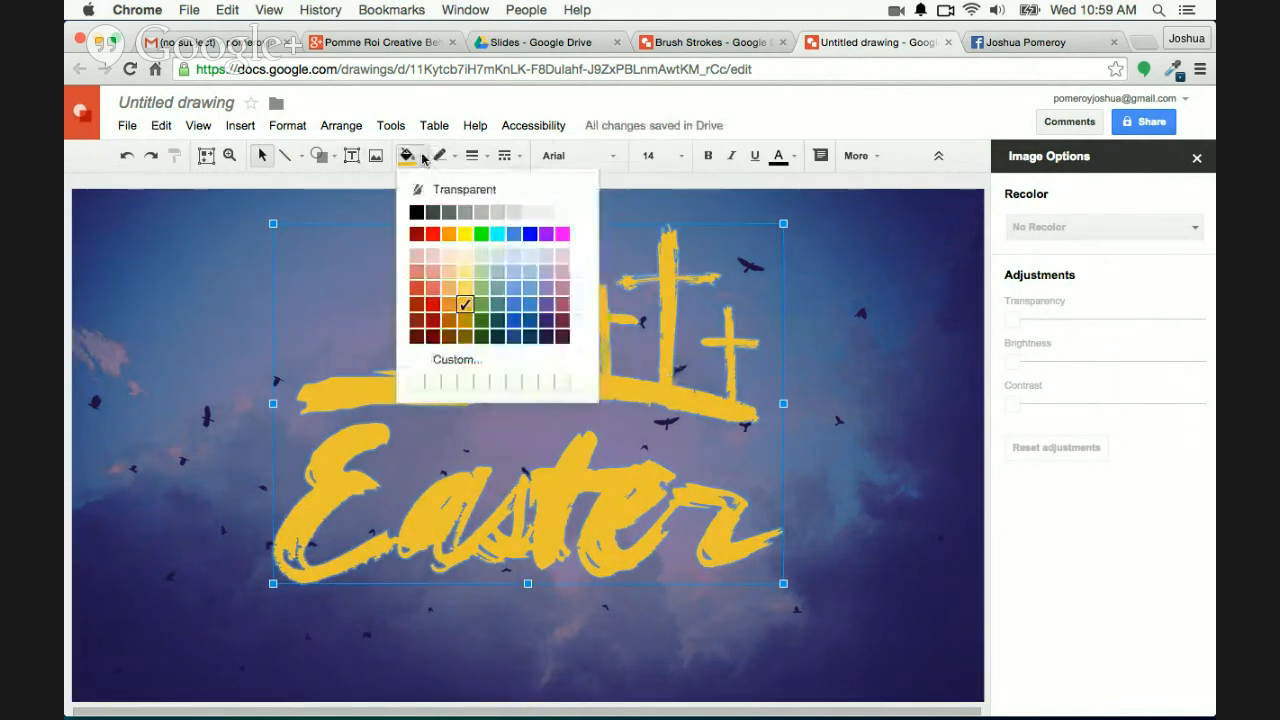
left_click(465, 291)
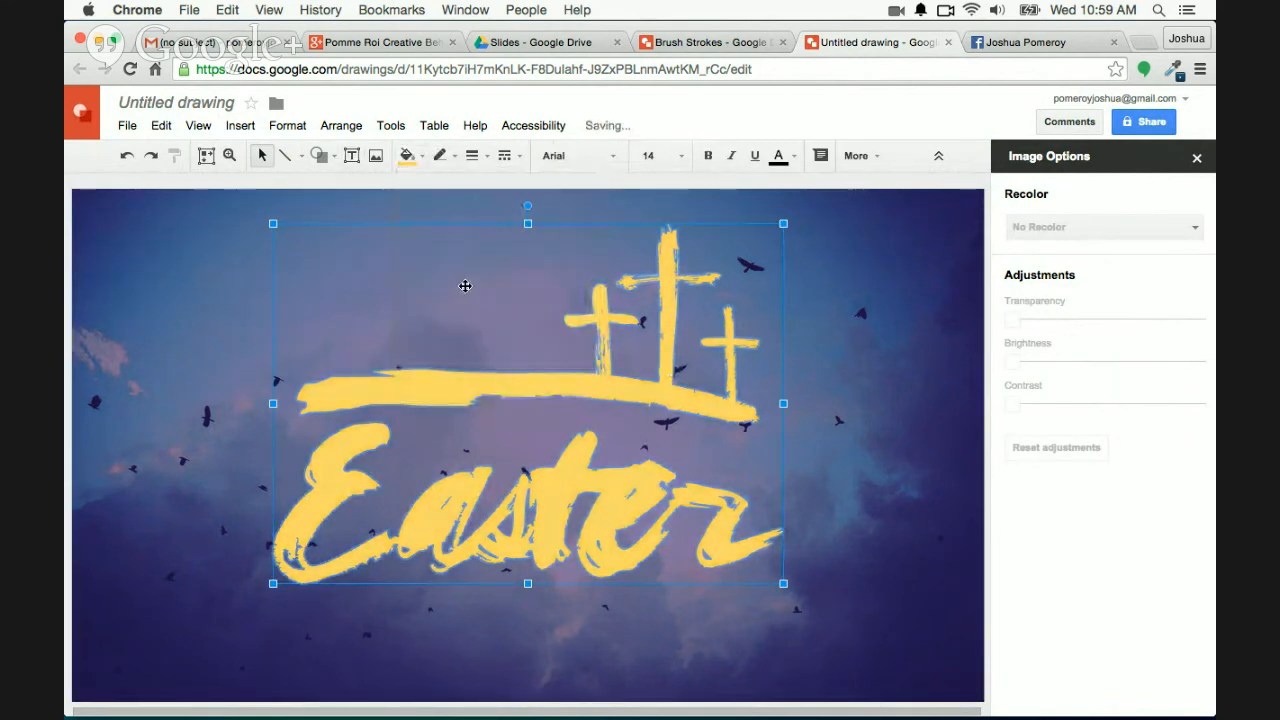
left_click(1198, 163)
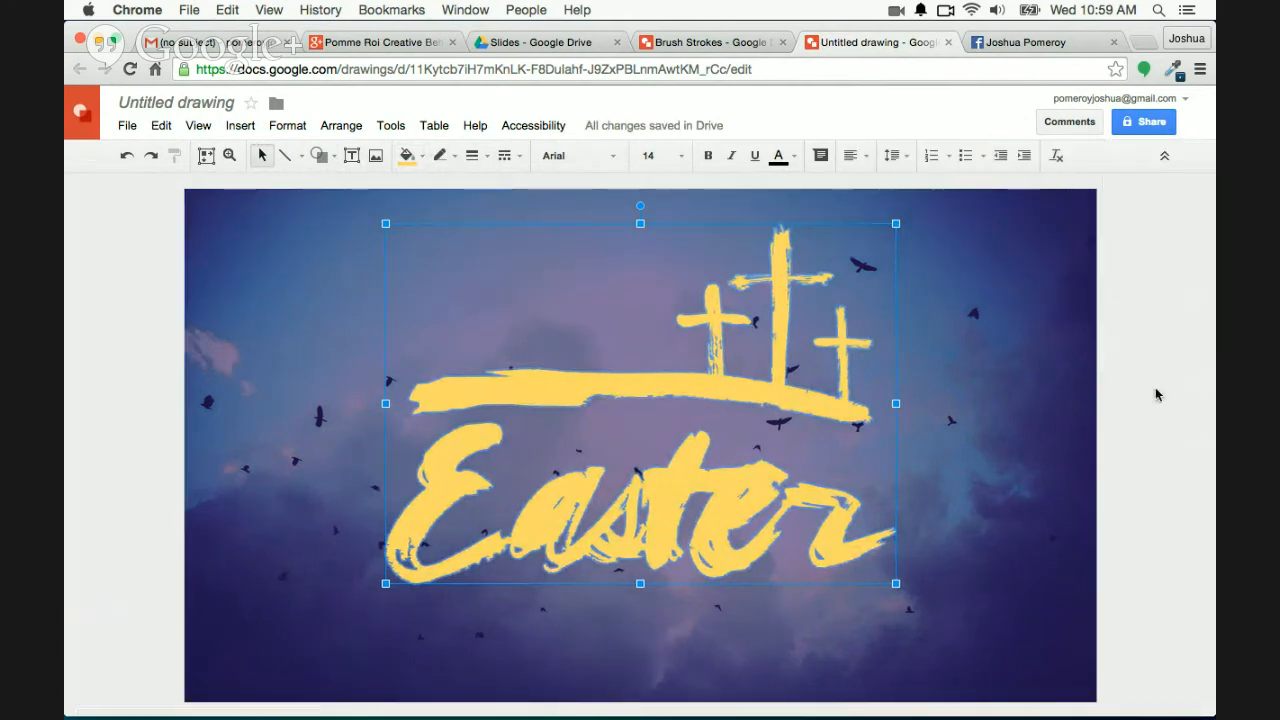
left_click(1152, 394)
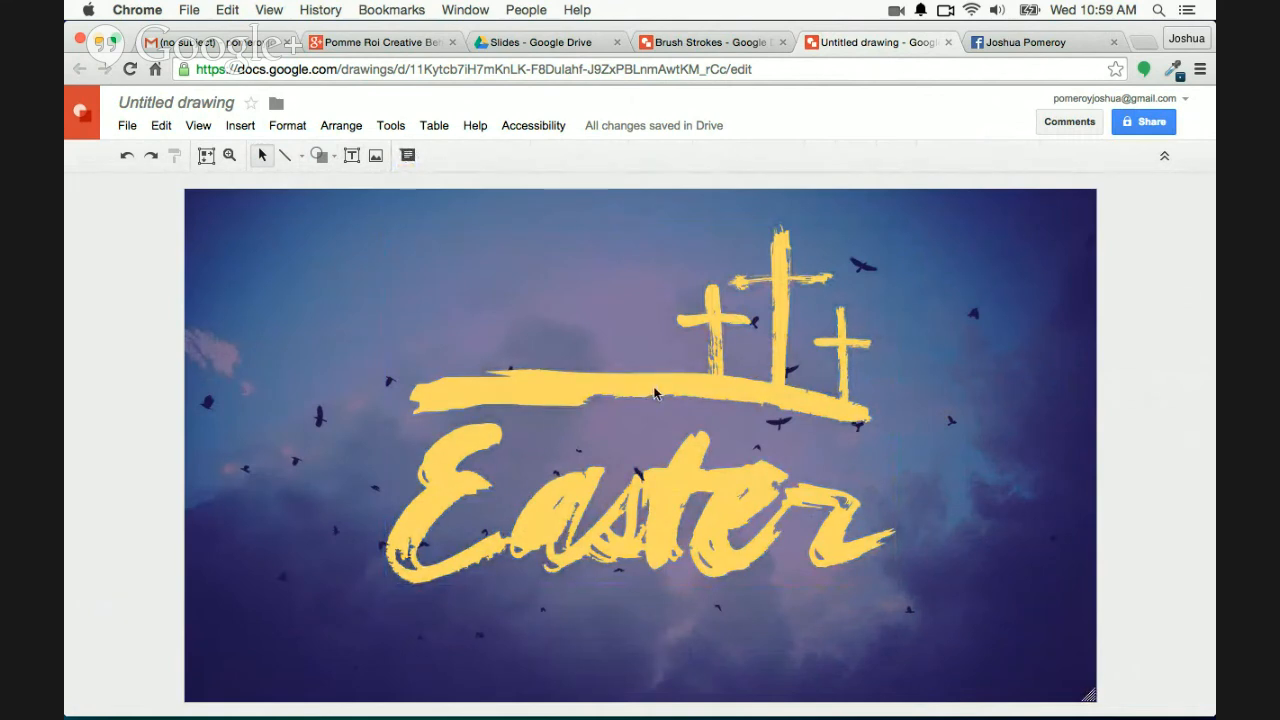
Fill the grouped Easter artwork with bright pure yellow
left_click(655, 394)
left_click(410, 156)
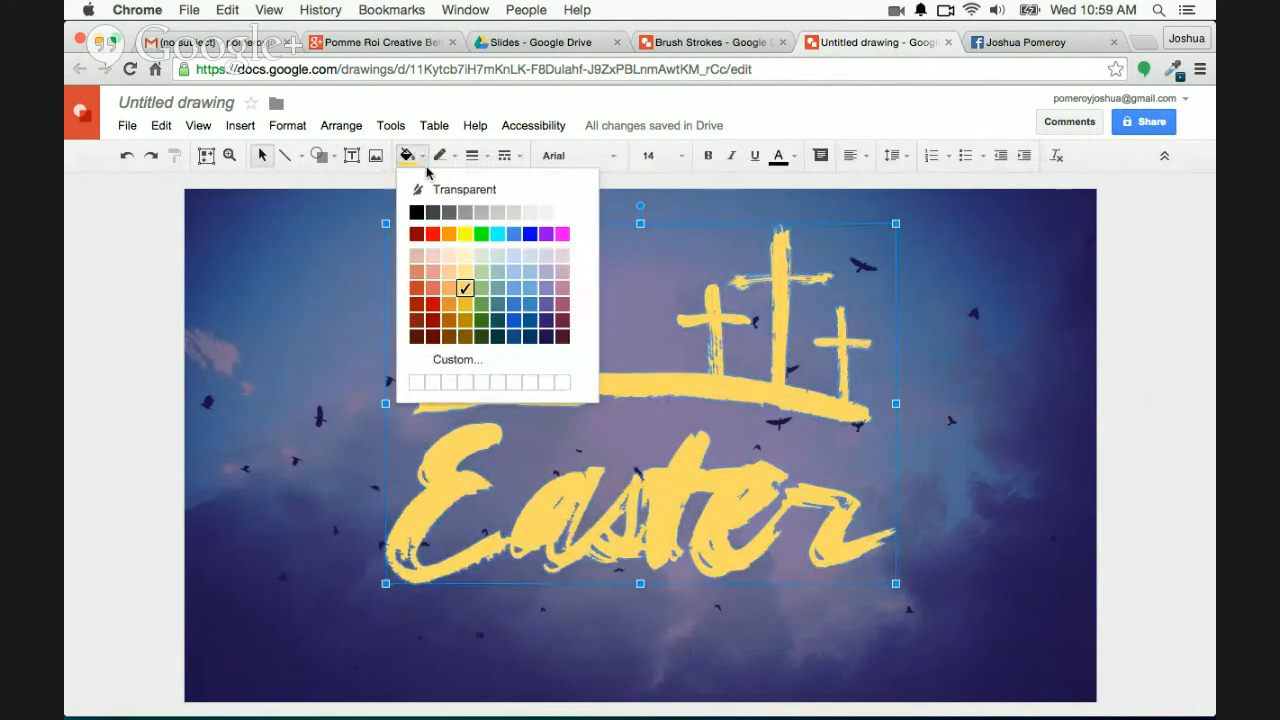
left_click(465, 234)
left_click(148, 293)
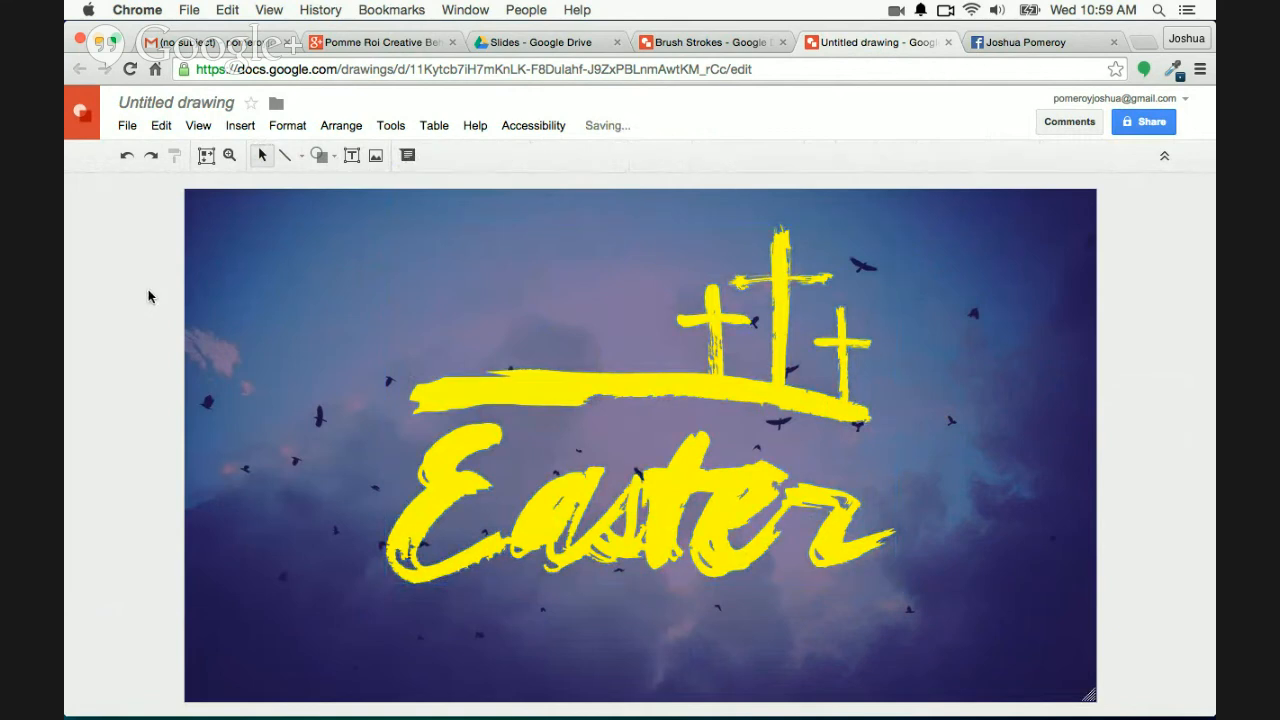
left_click(729, 498)
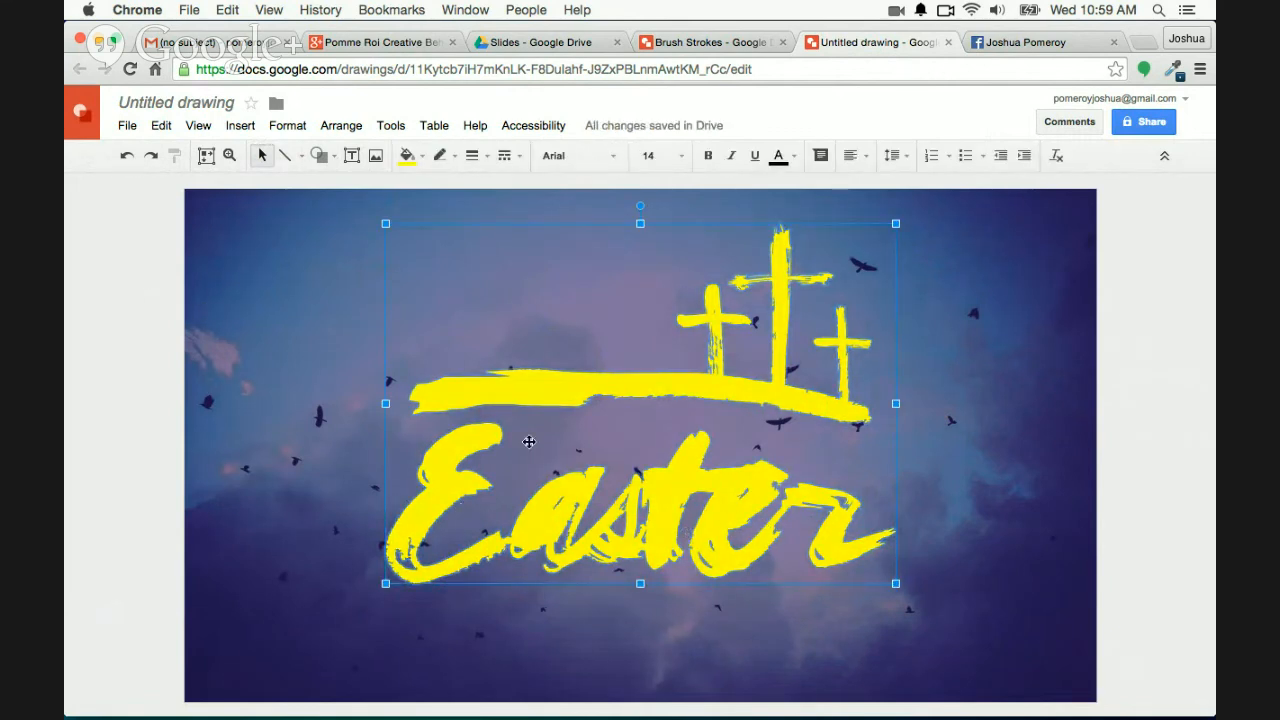
left_click(152, 319)
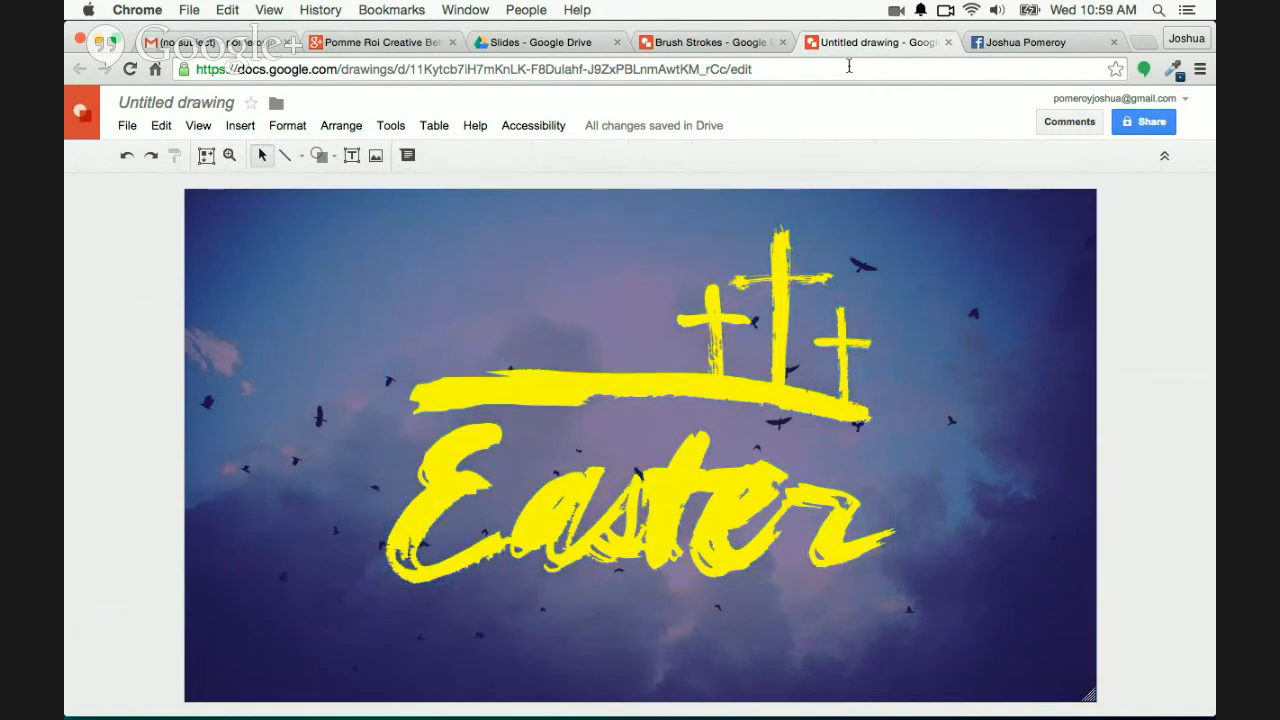
Copy the pair of ink splatters below the short thick stroke in the Brush Strokes drawing and paste it into the Easter drawing
left_click(720, 42)
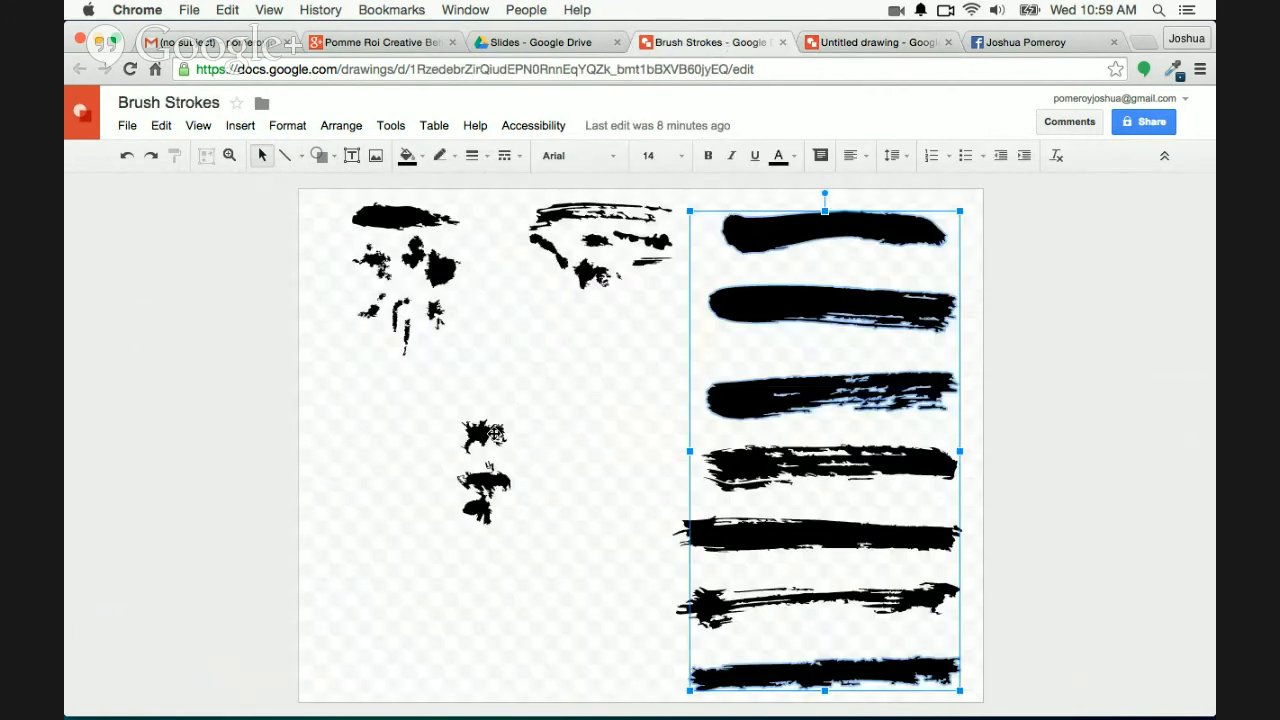
left_click(452, 297)
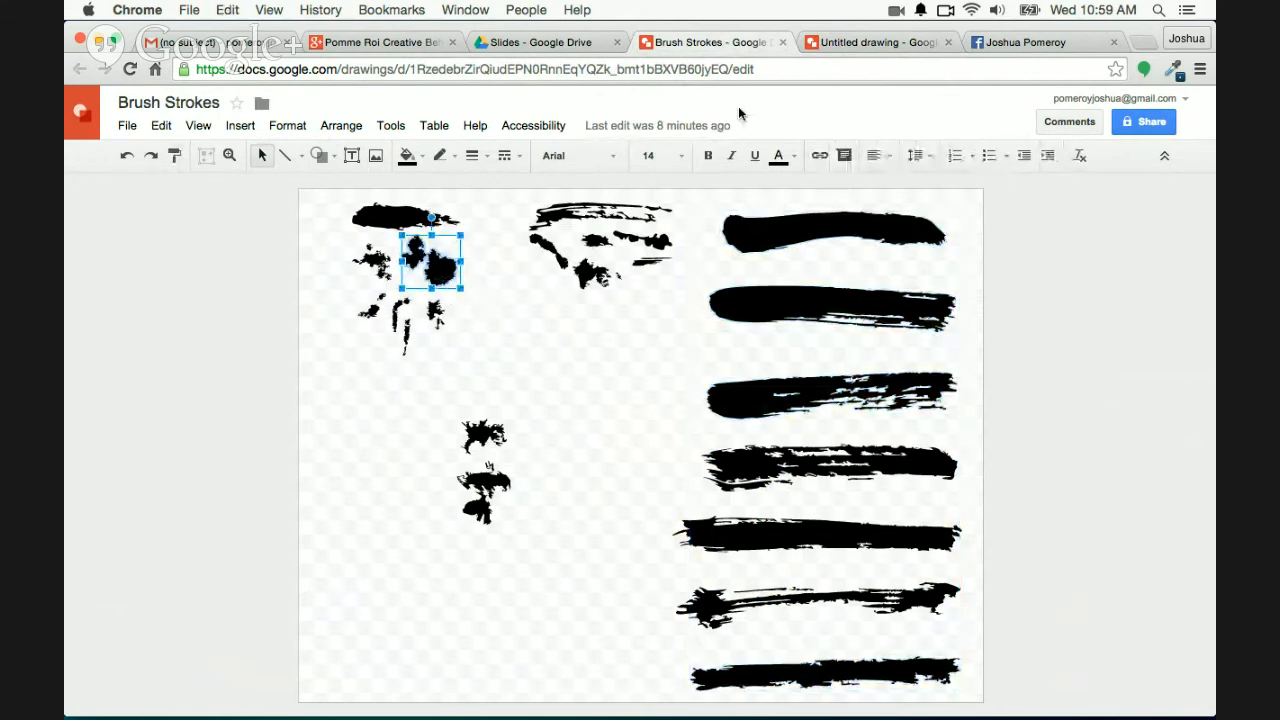
left_click(818, 44)
key("super+v")
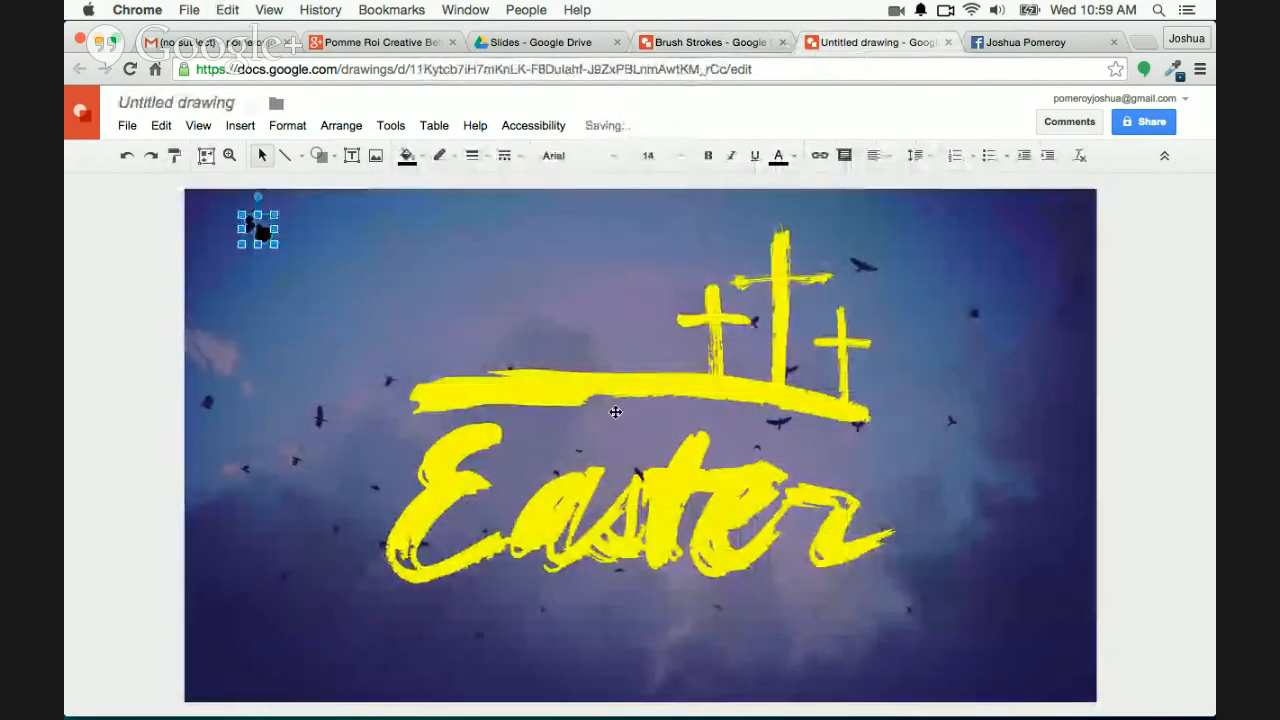
Fill the pasted ink splatter with bright yellow and move it beneath the tall cross at the long brush stroke
left_click(637, 395)
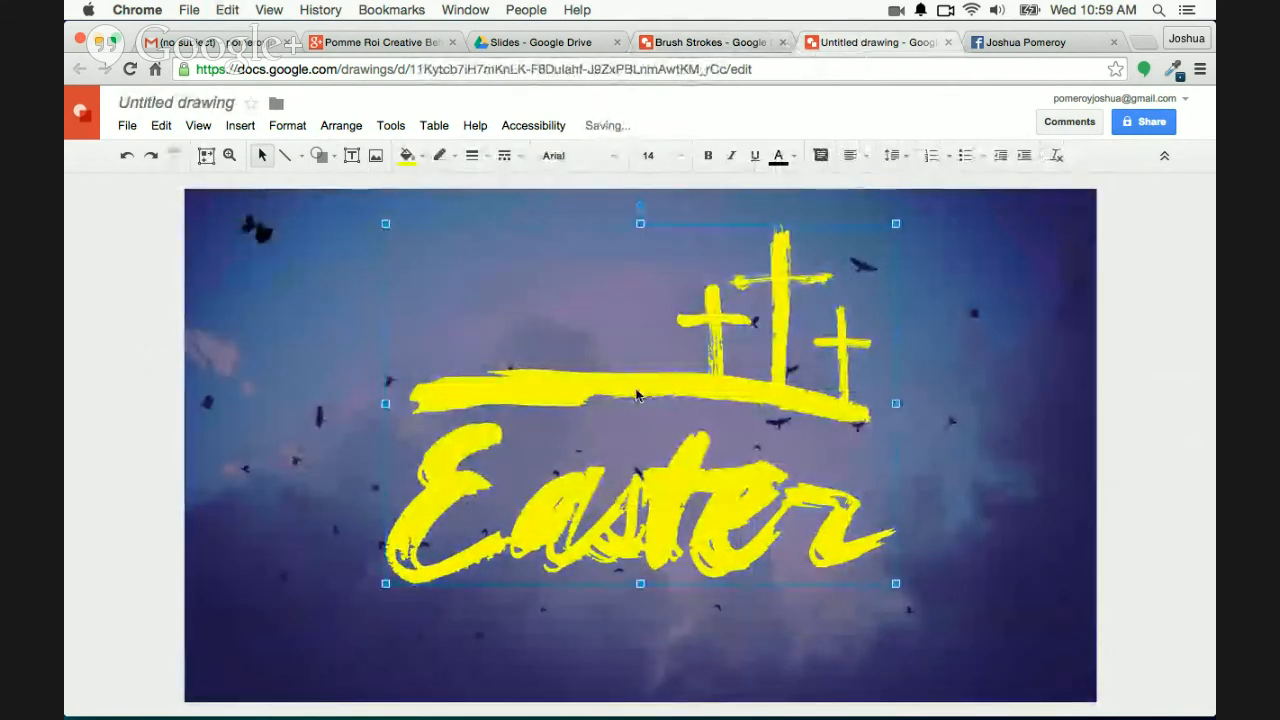
left_click(115, 286)
left_click(262, 232)
left_click(407, 155)
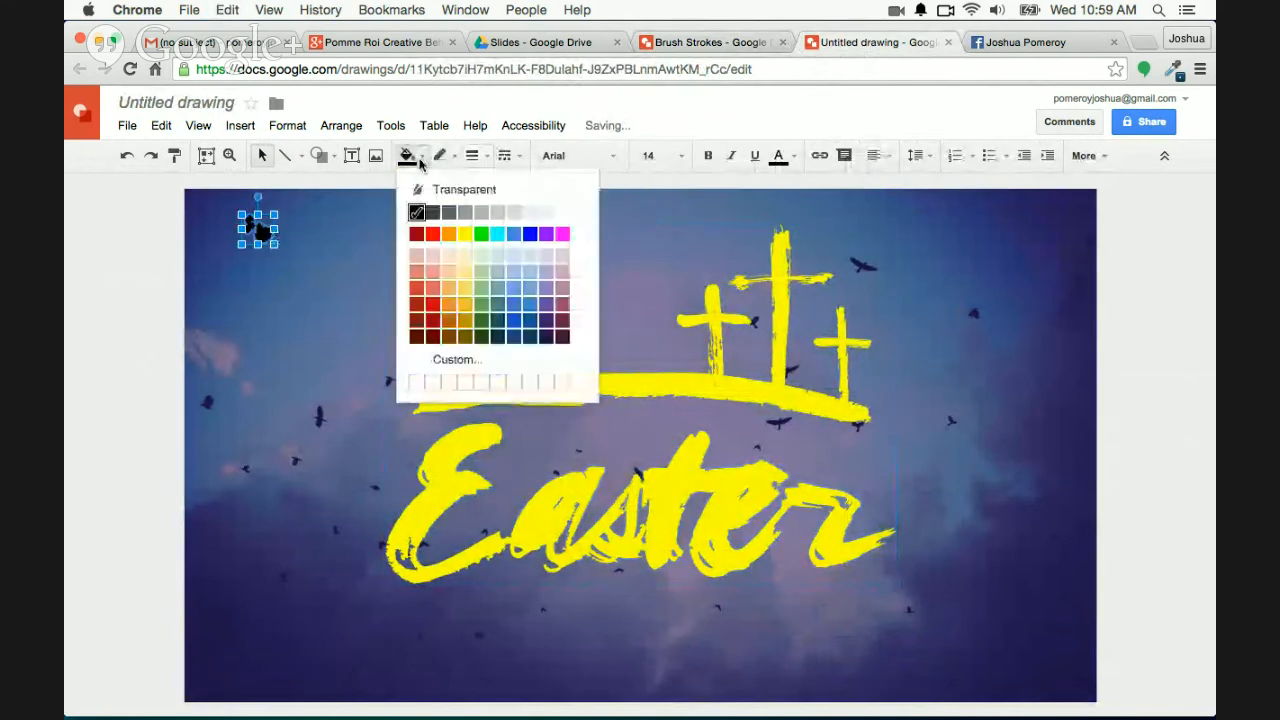
left_click(446, 229)
left_click_drag(263, 233, 797, 422)
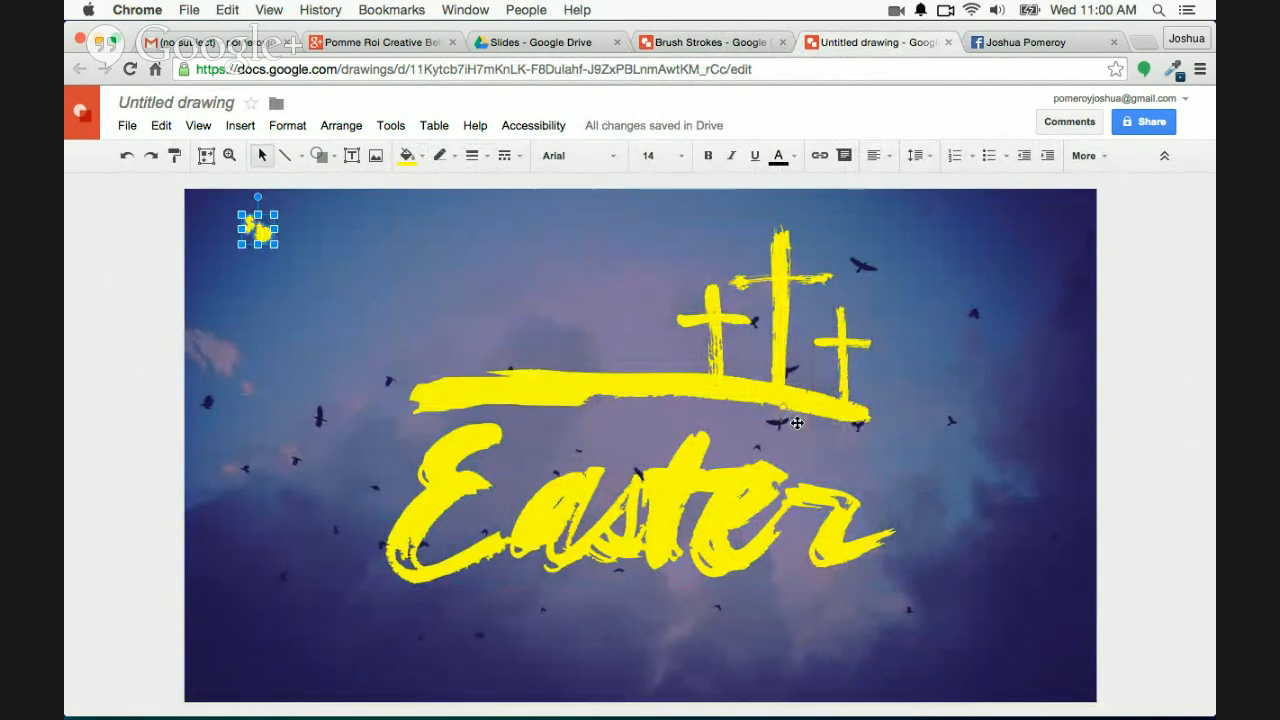
left_click(1136, 396)
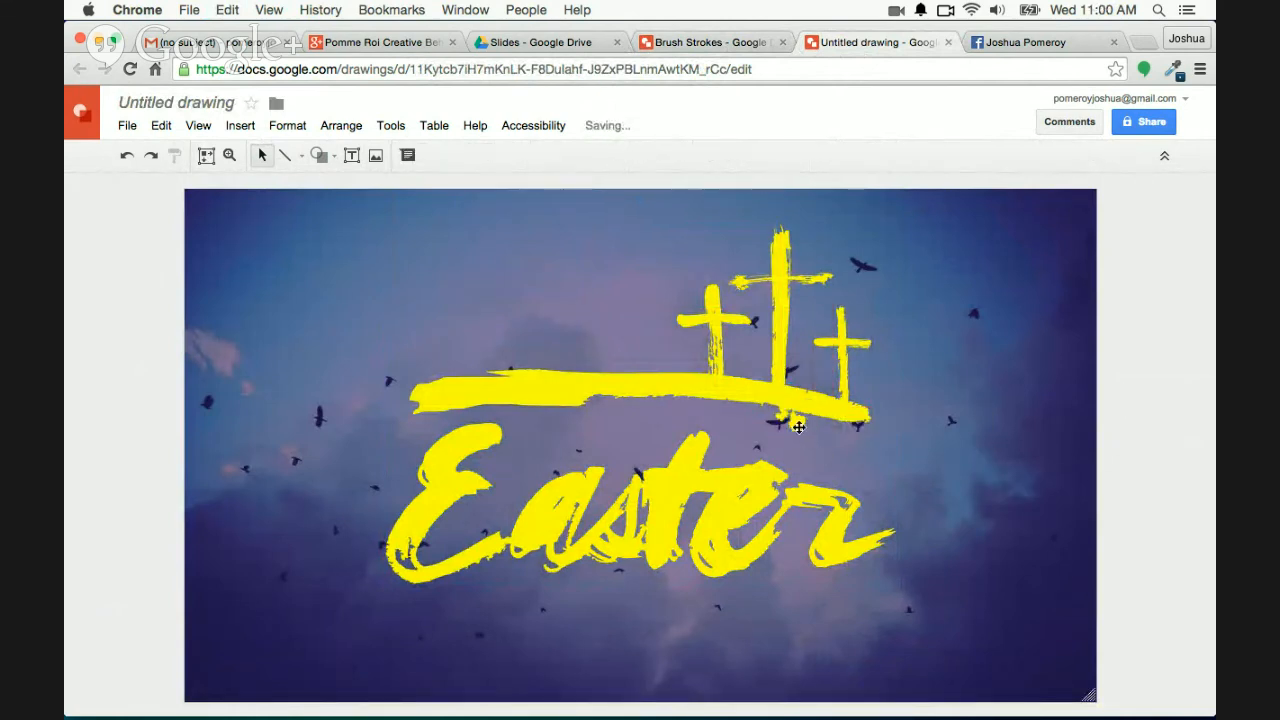
left_click(799, 427)
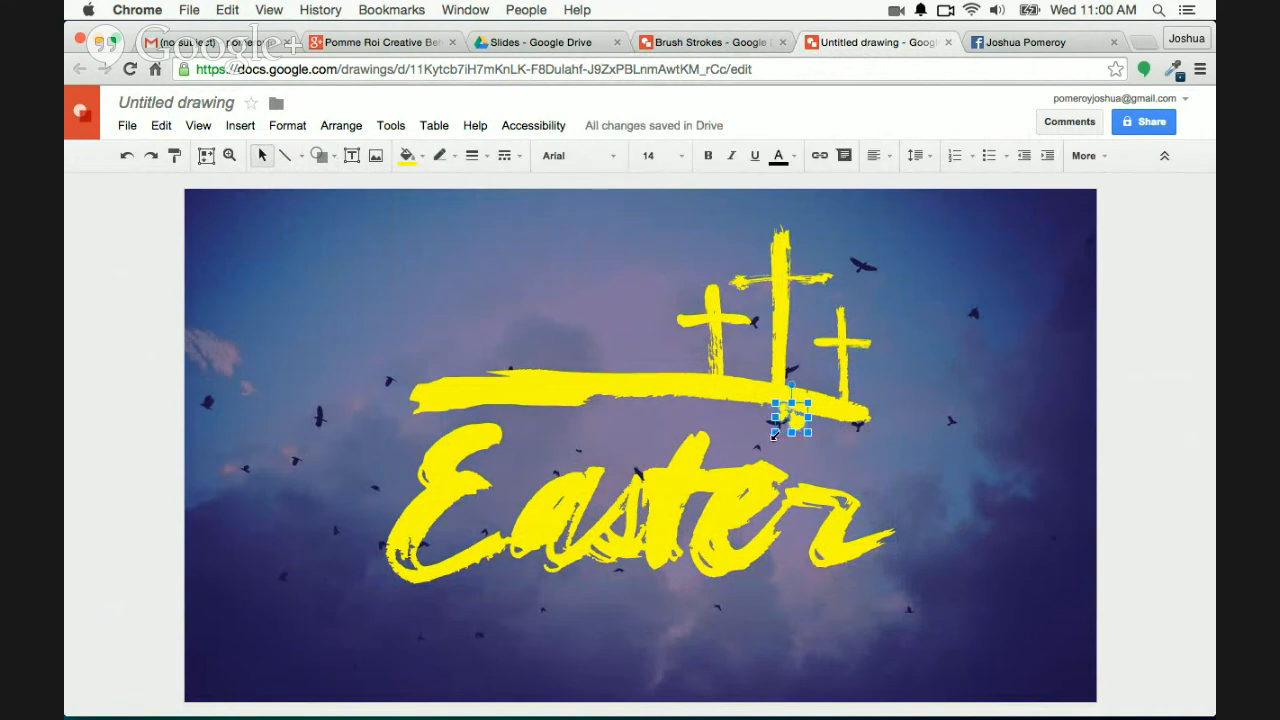
left_click(1109, 392)
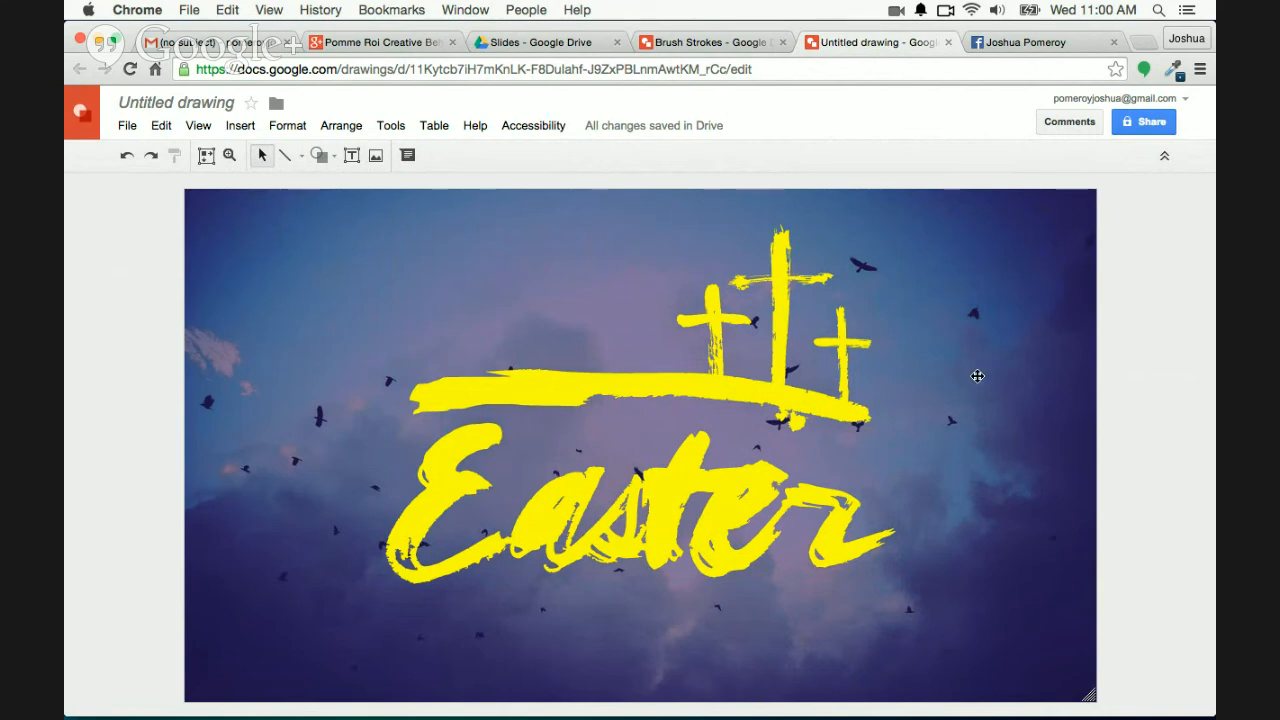
Copy the small splatter beneath the thin streaked stroke in the Brush Strokes drawing into the Easter drawing and fill it with bright yellow
left_click(705, 42)
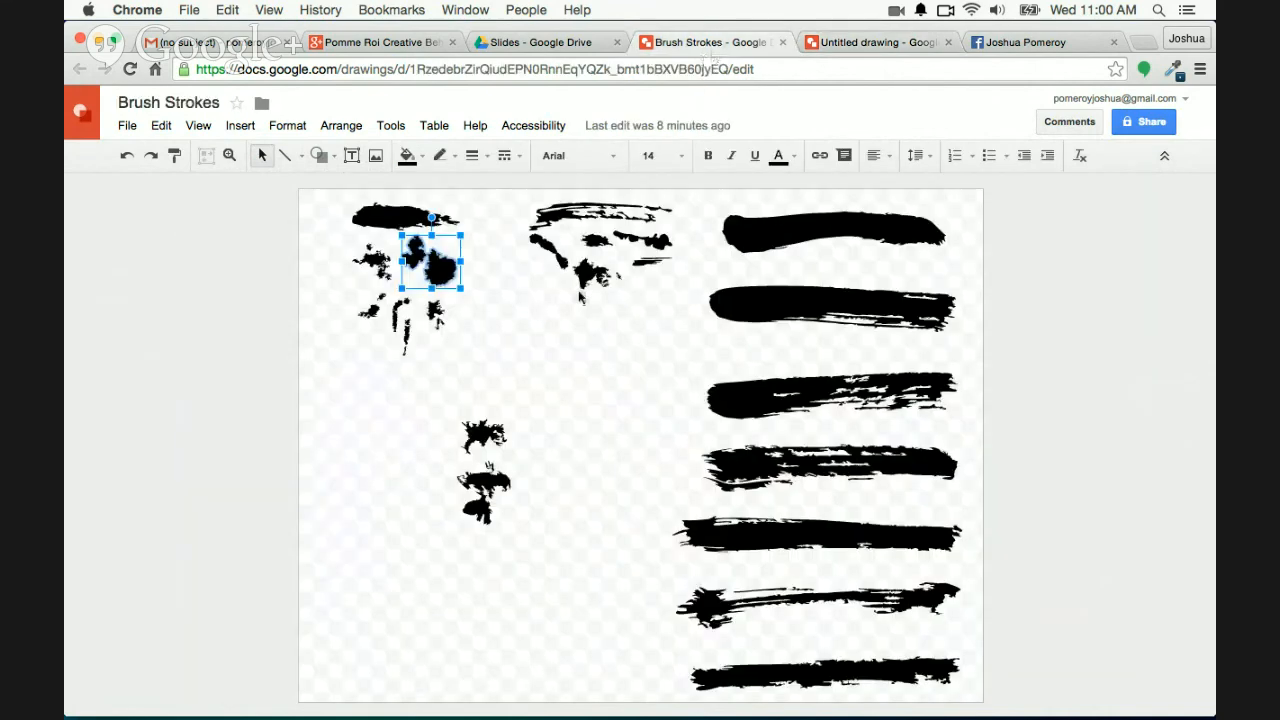
left_click(400, 230)
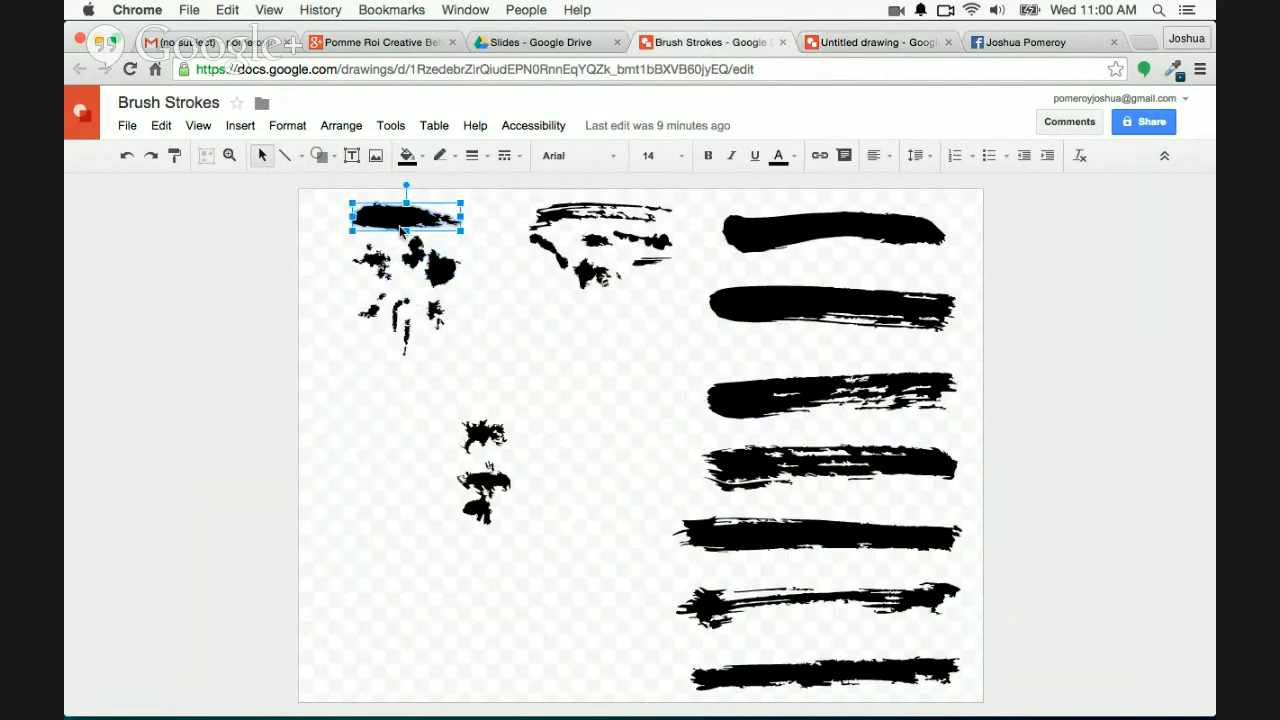
left_click(596, 241)
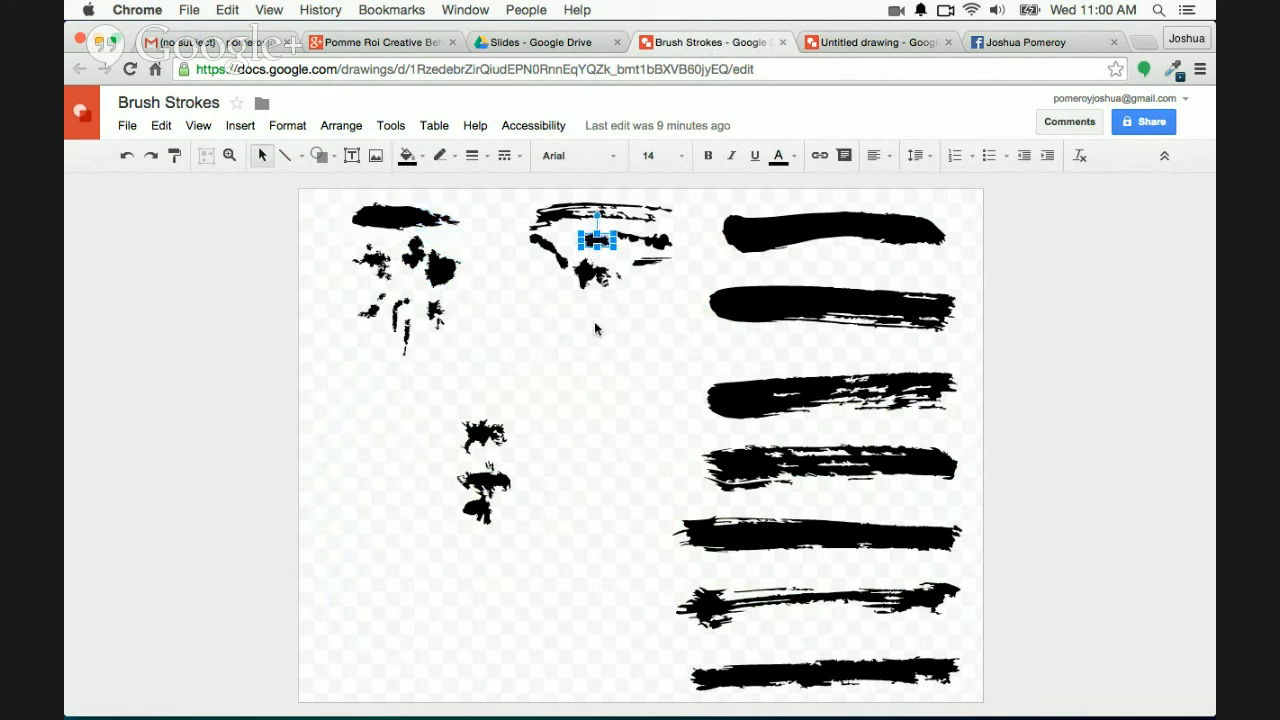
left_click(826, 44)
key("super+v")
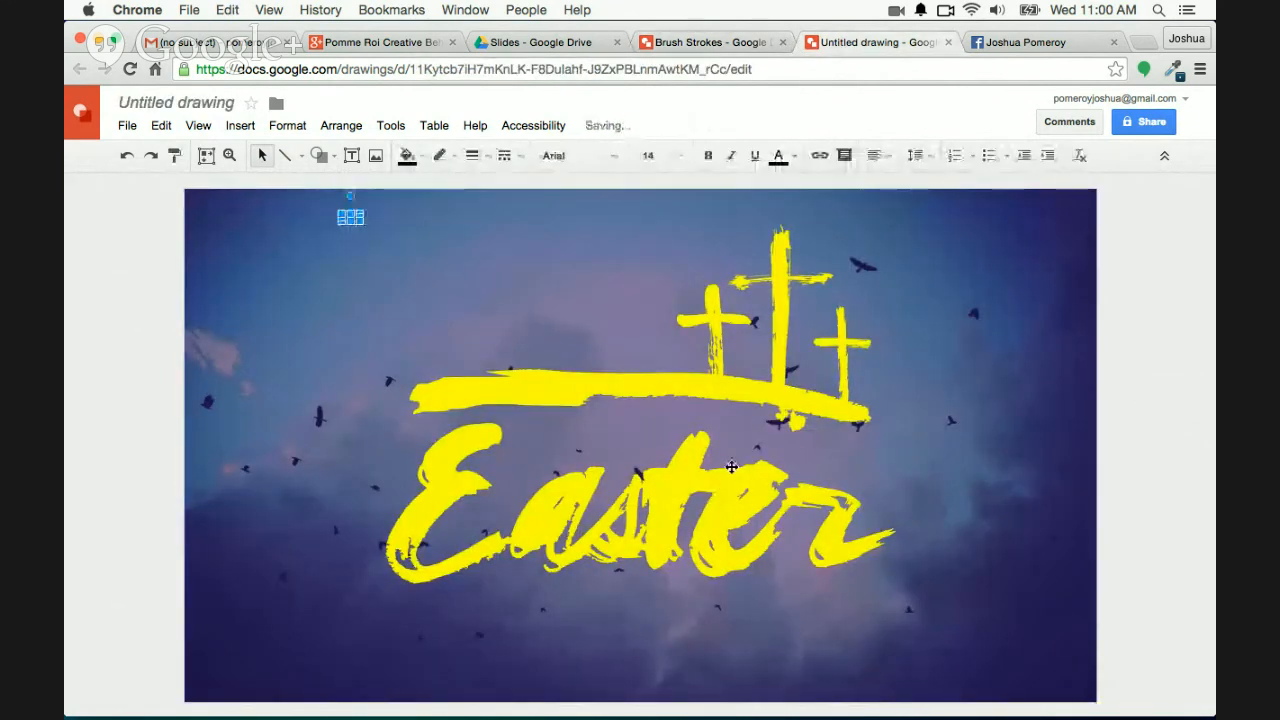
left_click(420, 163)
left_click(458, 231)
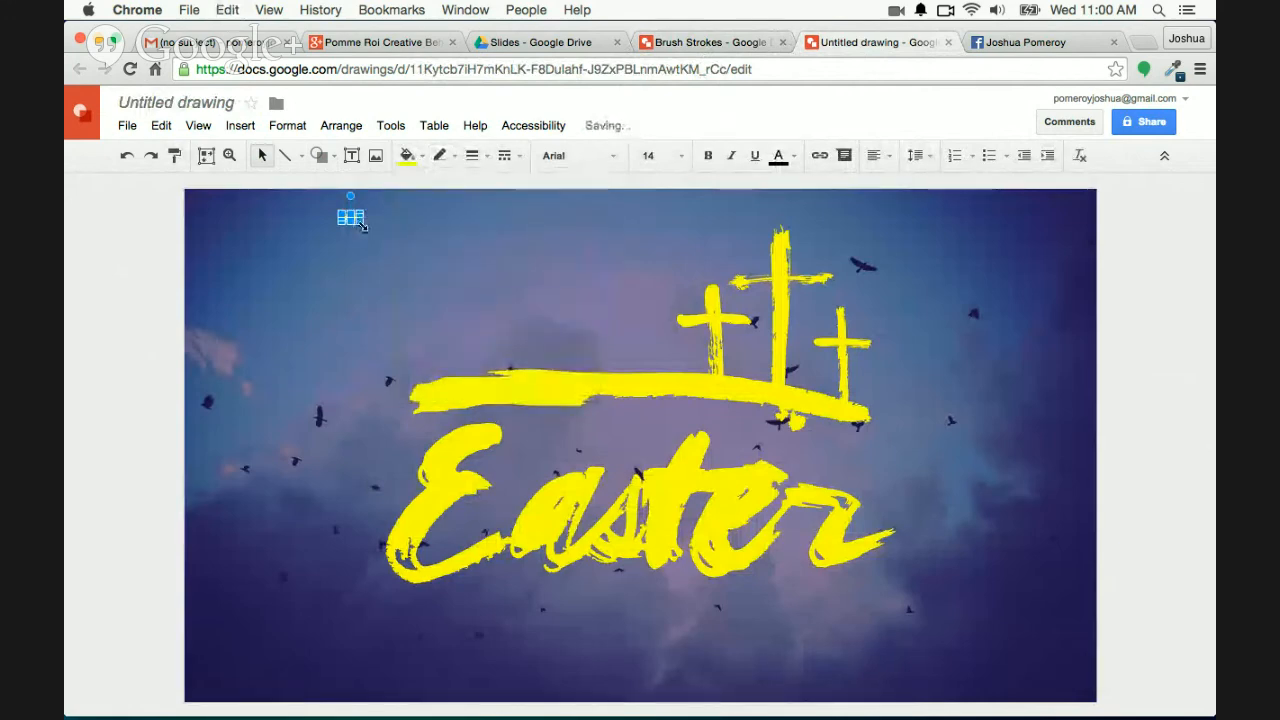
Move the small yellow splatter to just below and beyond the right end of the long brush stroke under the crosses
key("super+alt+plus")
key("super+alt+plus")
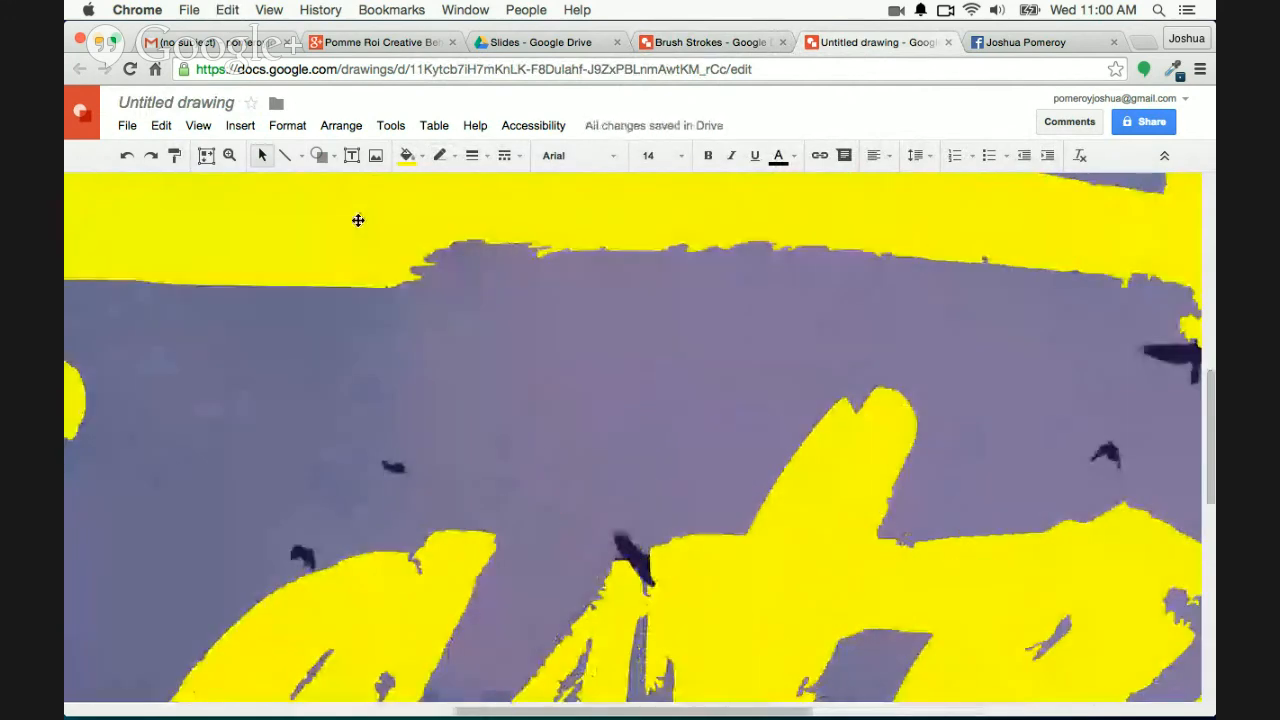
scroll(571, 306, "left", 12)
scroll(574, 307, "up", 8)
left_click_drag(745, 311, 957, 464)
scroll(943, 456, "right", 10)
scroll(402, 484, "left", 2)
scroll(400, 484, "left", 3)
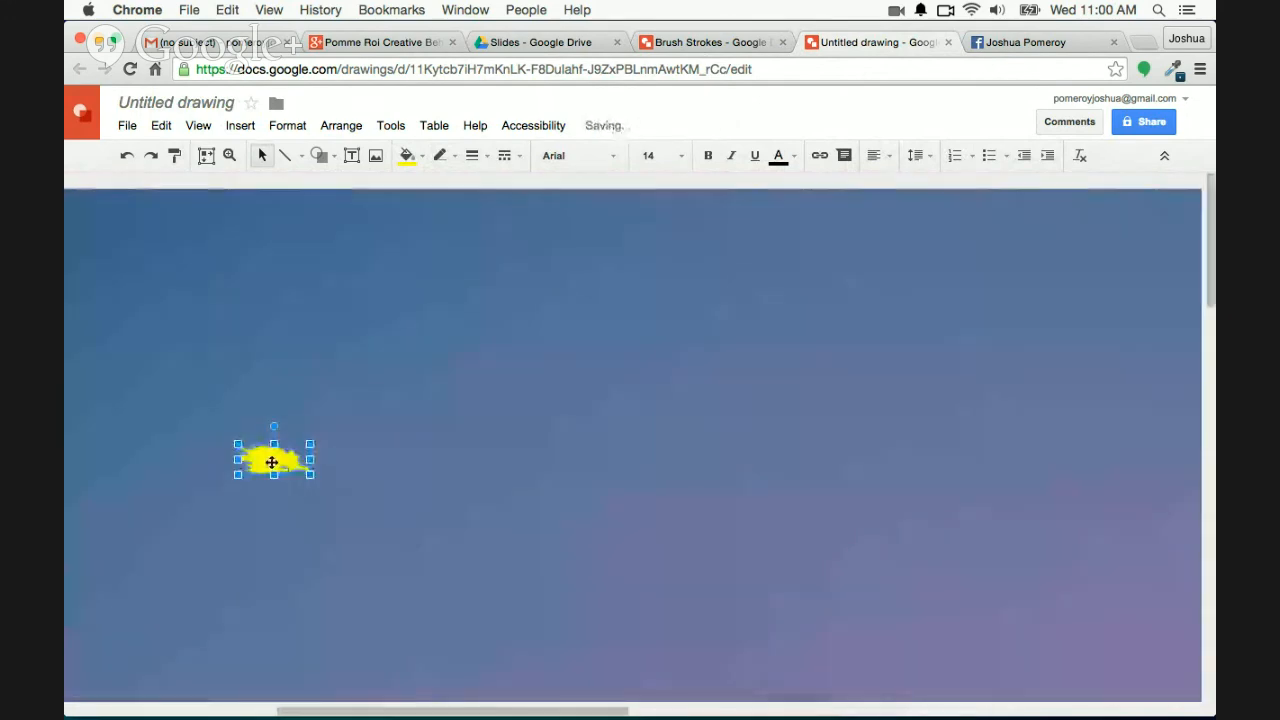
mouse_move(272, 462)
left_mouse_down()
mouse_move(1032, 518)
mouse_move(1097, 544)
left_mouse_up()
scroll(975, 479, "down", 7)
scroll(975, 479, "up", 7)
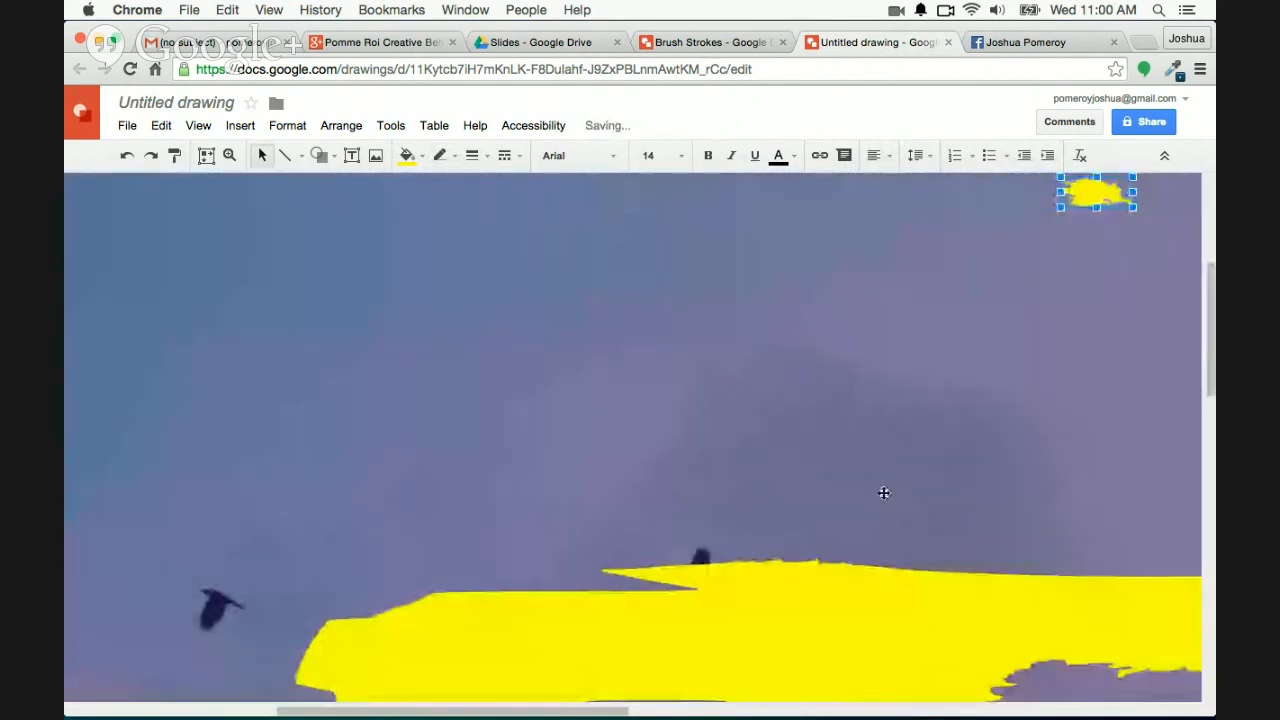
scroll(883, 491, "right", 3)
scroll(871, 514, "up", 1)
left_click_drag(920, 228, 1113, 501)
scroll(920, 503, "right", 12)
scroll(630, 515, "right", 8)
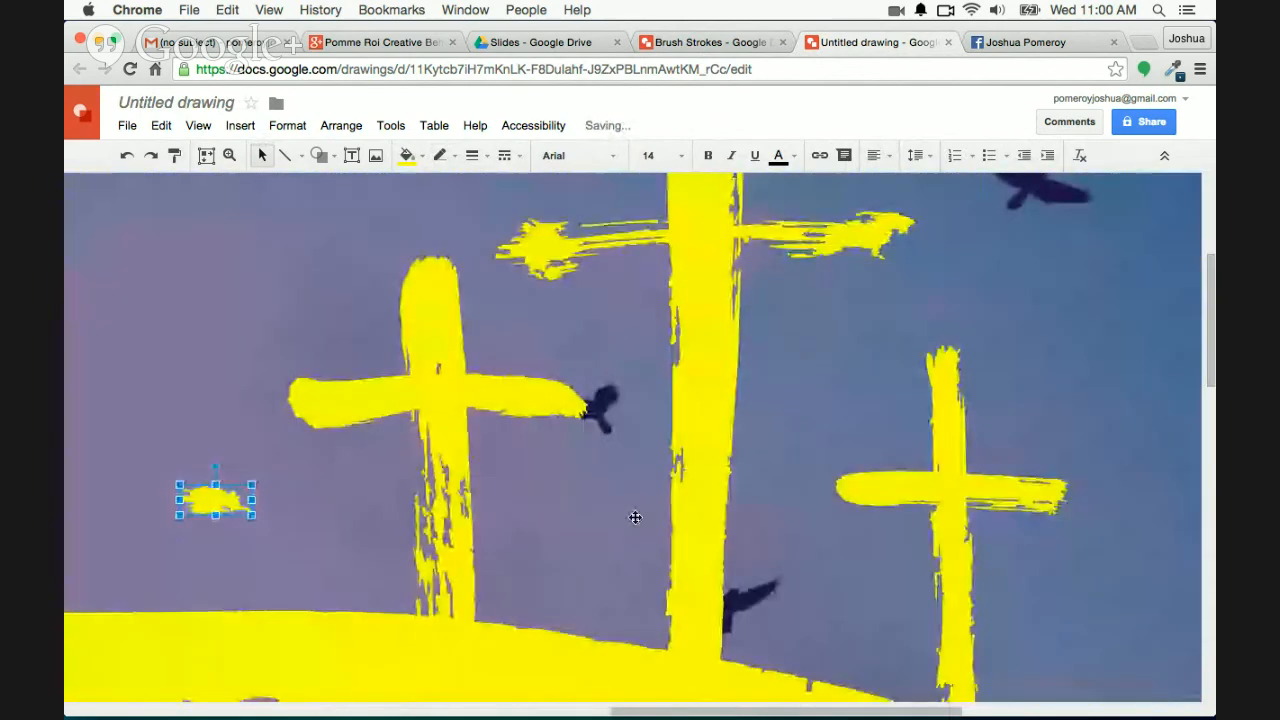
left_click_drag(215, 501, 808, 578)
scroll(819, 471, "down", 12)
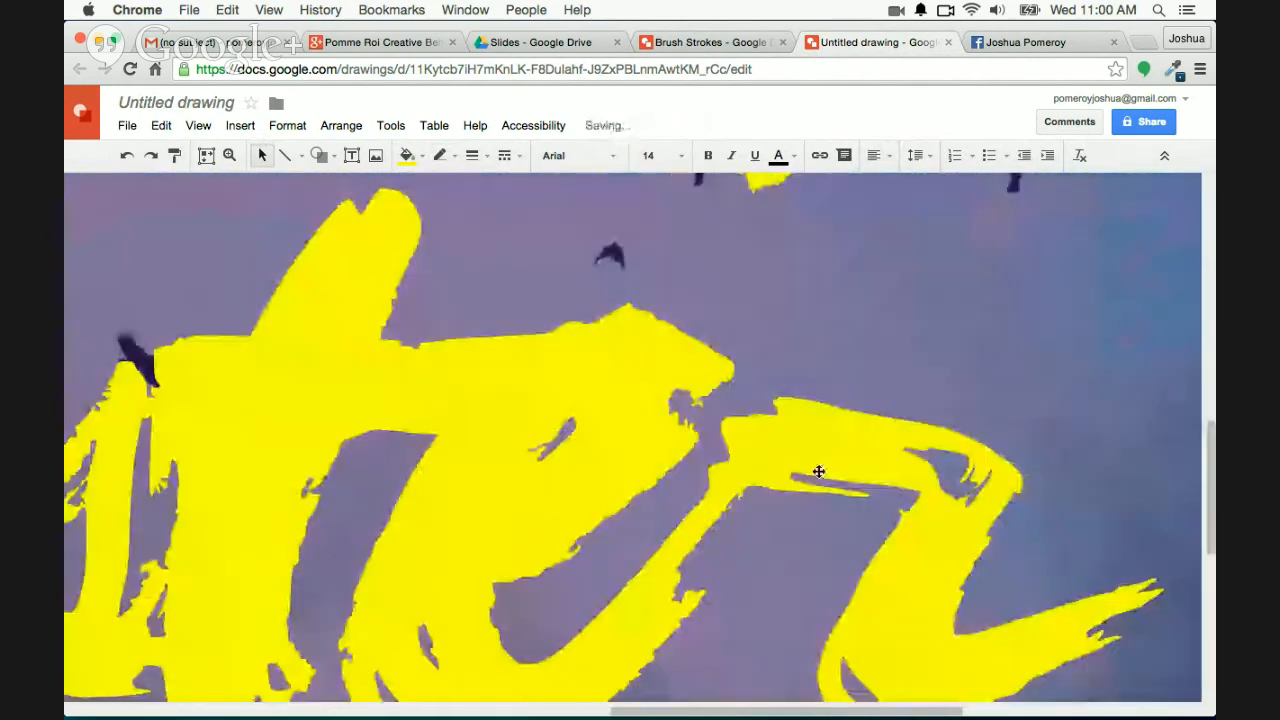
scroll(819, 470, "up", 5)
scroll(806, 400, "up", 4)
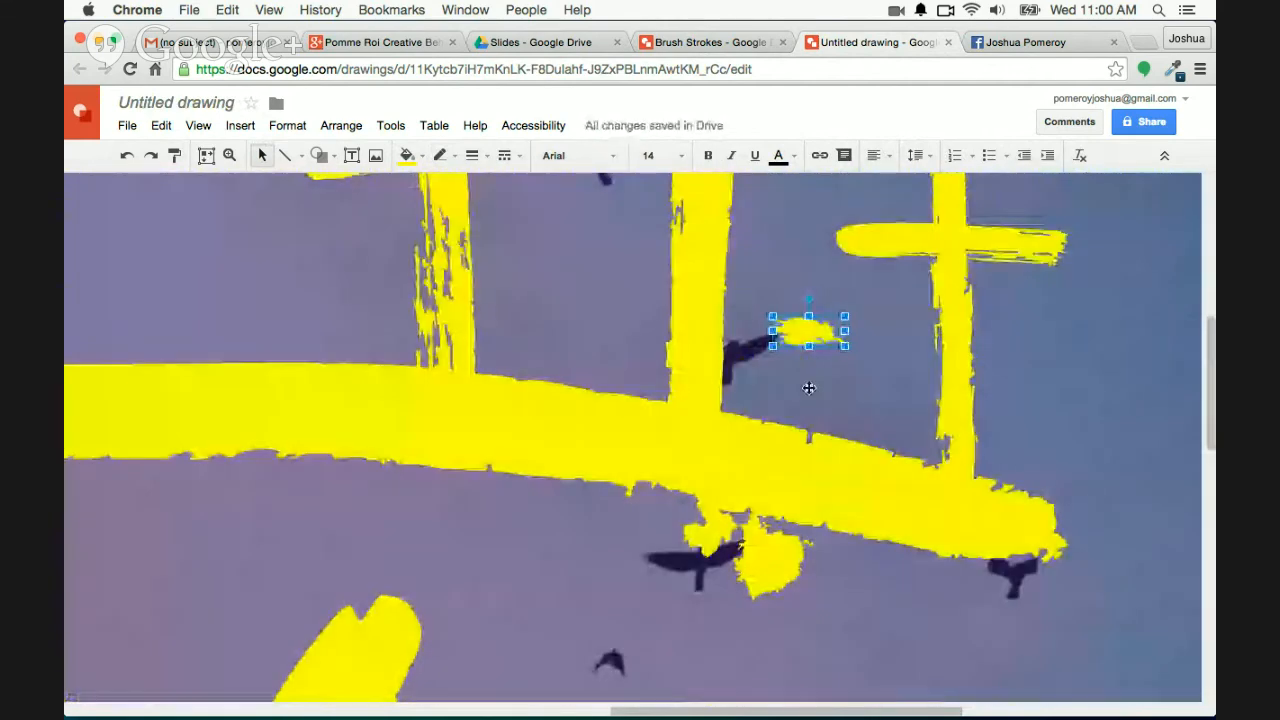
left_click_drag(798, 329, 888, 632)
scroll(857, 600, "down", 10)
scroll(857, 600, "up", 8)
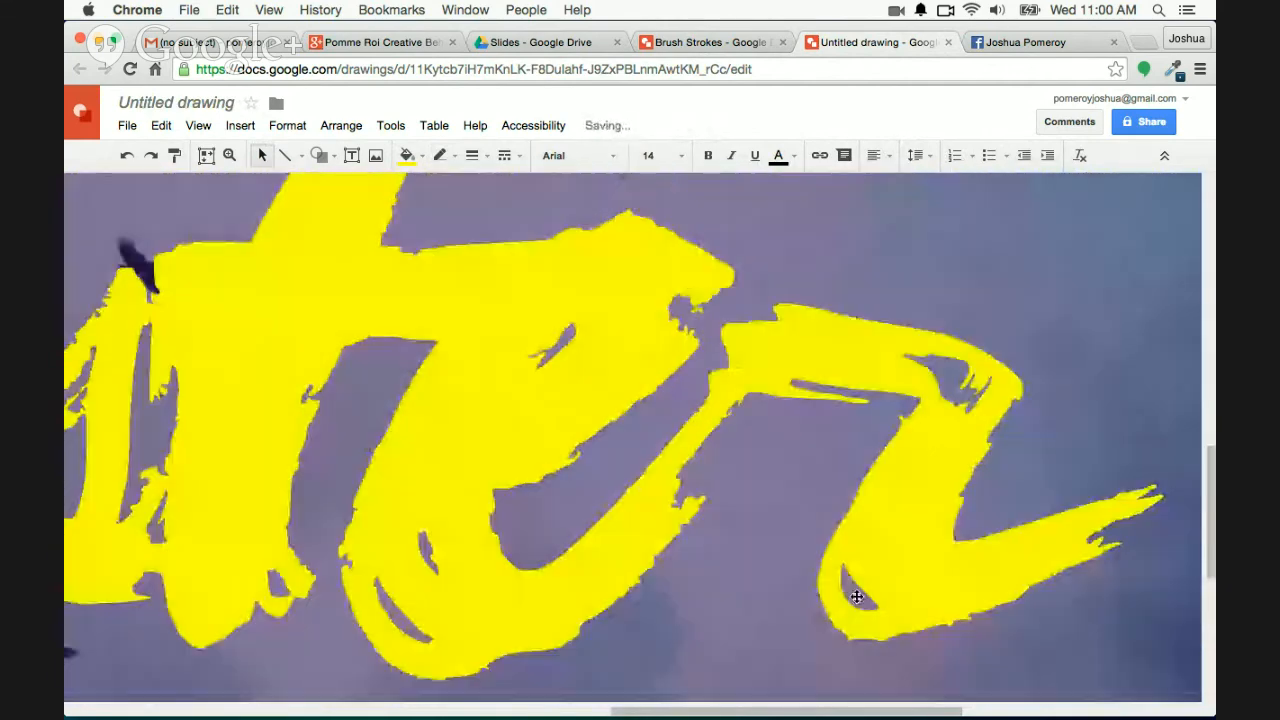
scroll(857, 596, "down", 3)
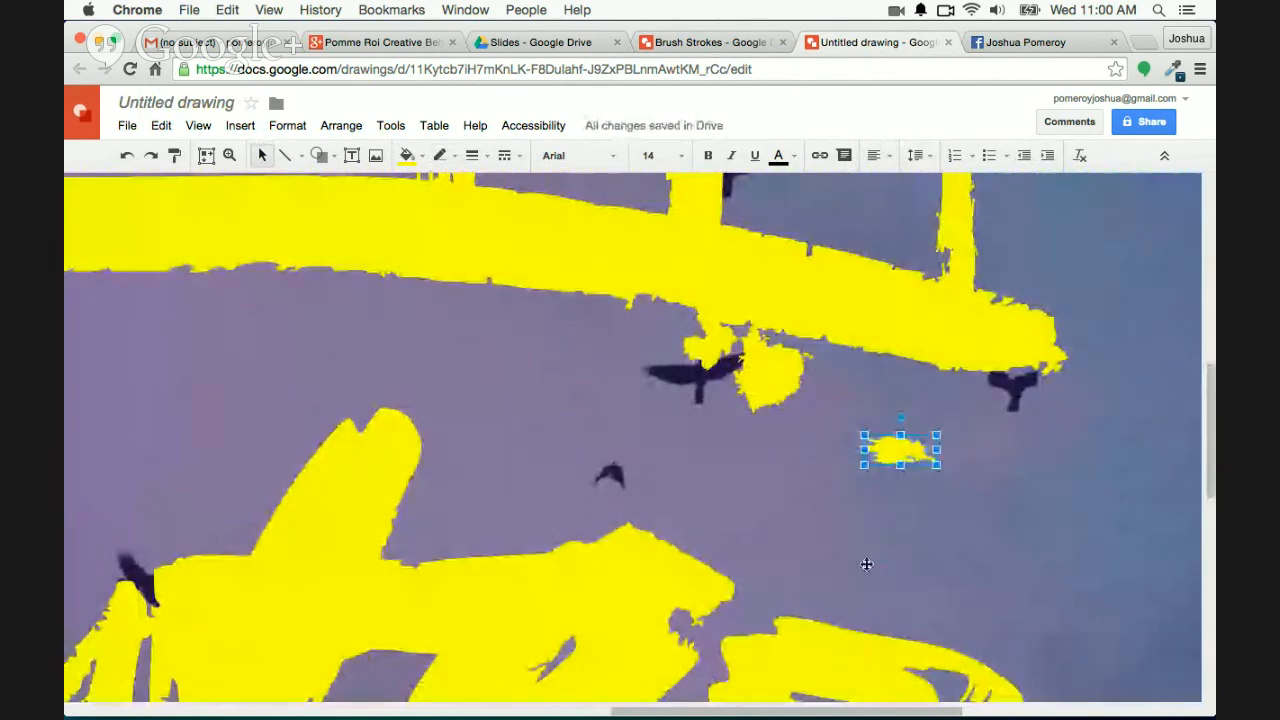
left_click_drag(899, 454, 1092, 401)
key("super+alt+minus")
key("super+alt+minus")
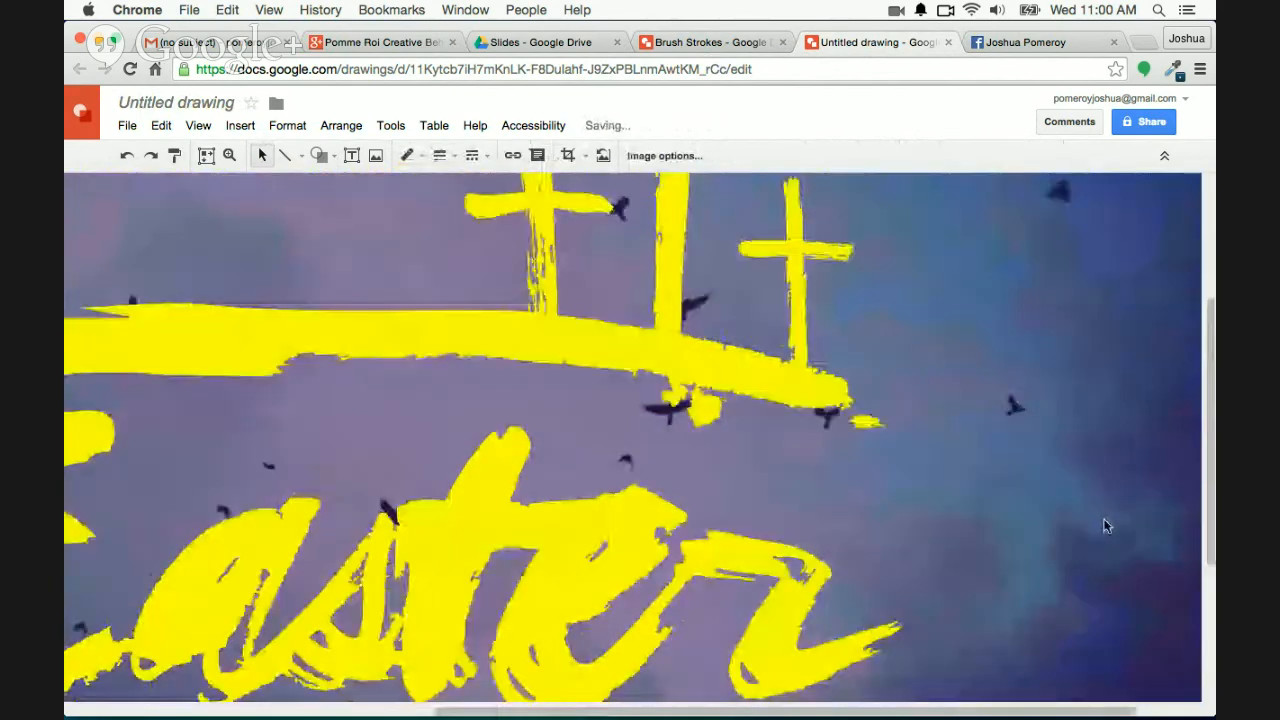
scroll(1104, 530, "left", 3)
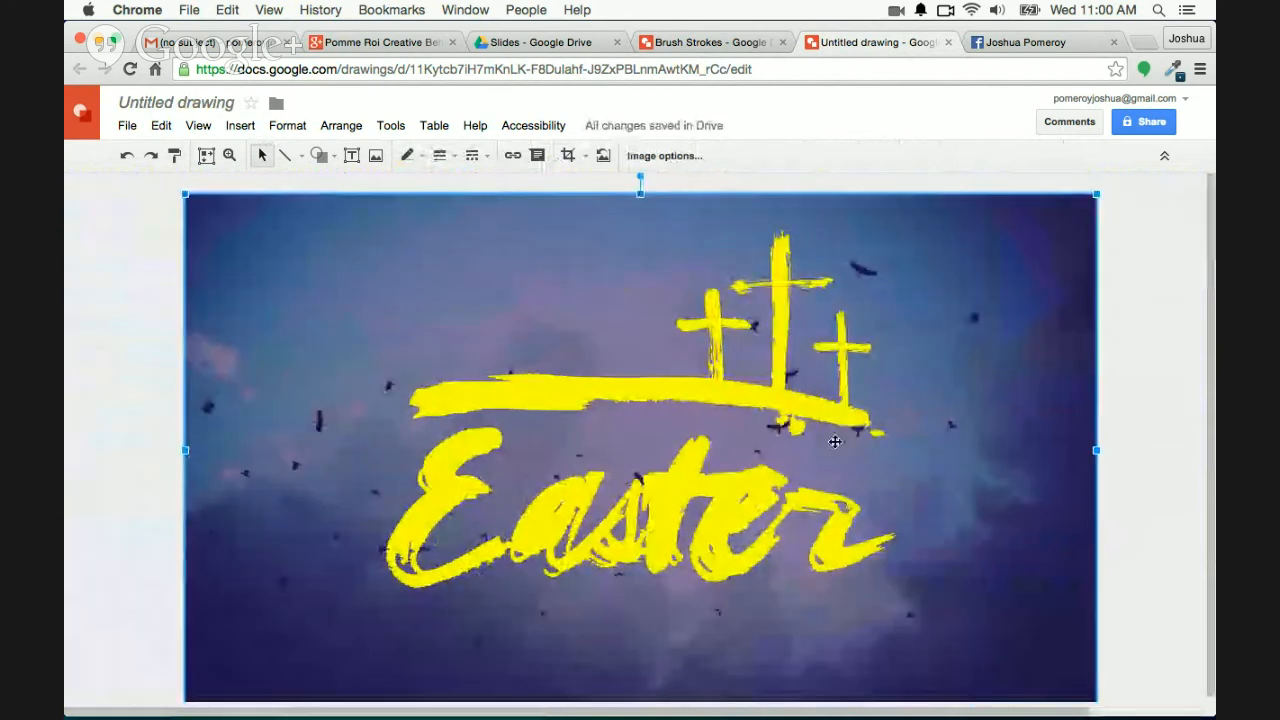
Tuck the splatter pair closer against the long stroke, and center the crosses, stroke and splatters together horizontally on the slide
left_click(789, 420)
key("Delete")
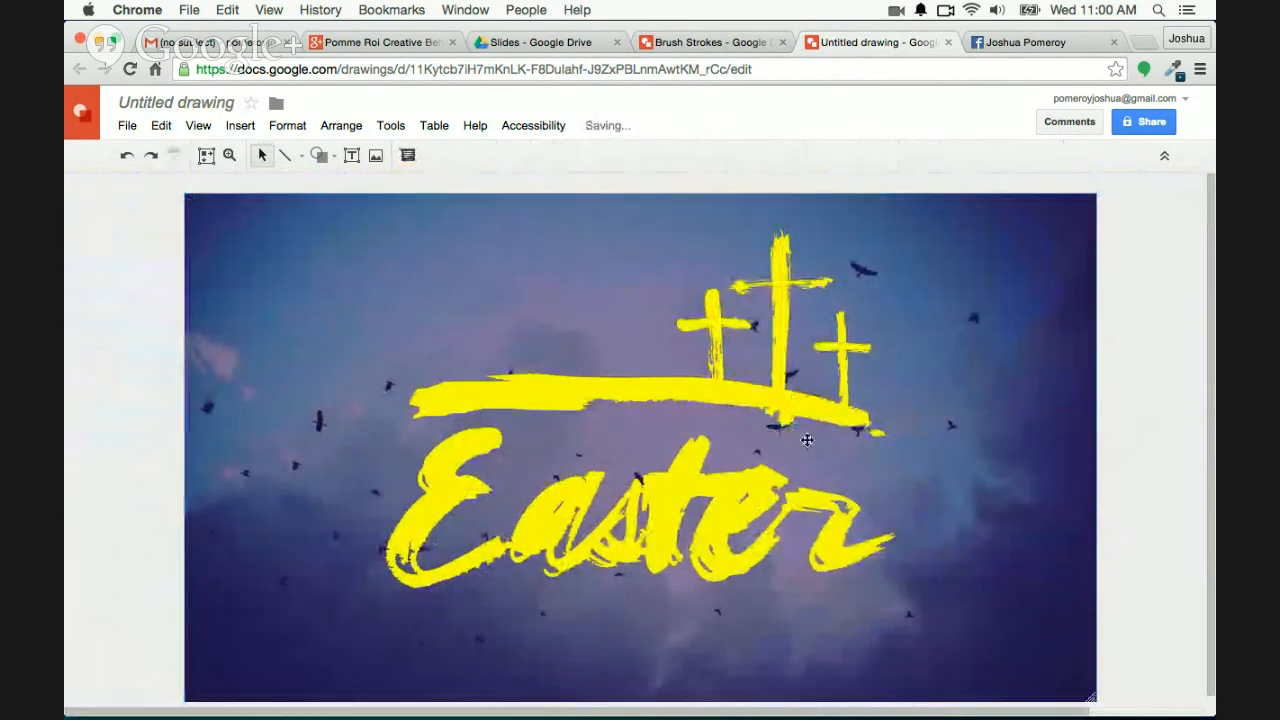
left_click(784, 417)
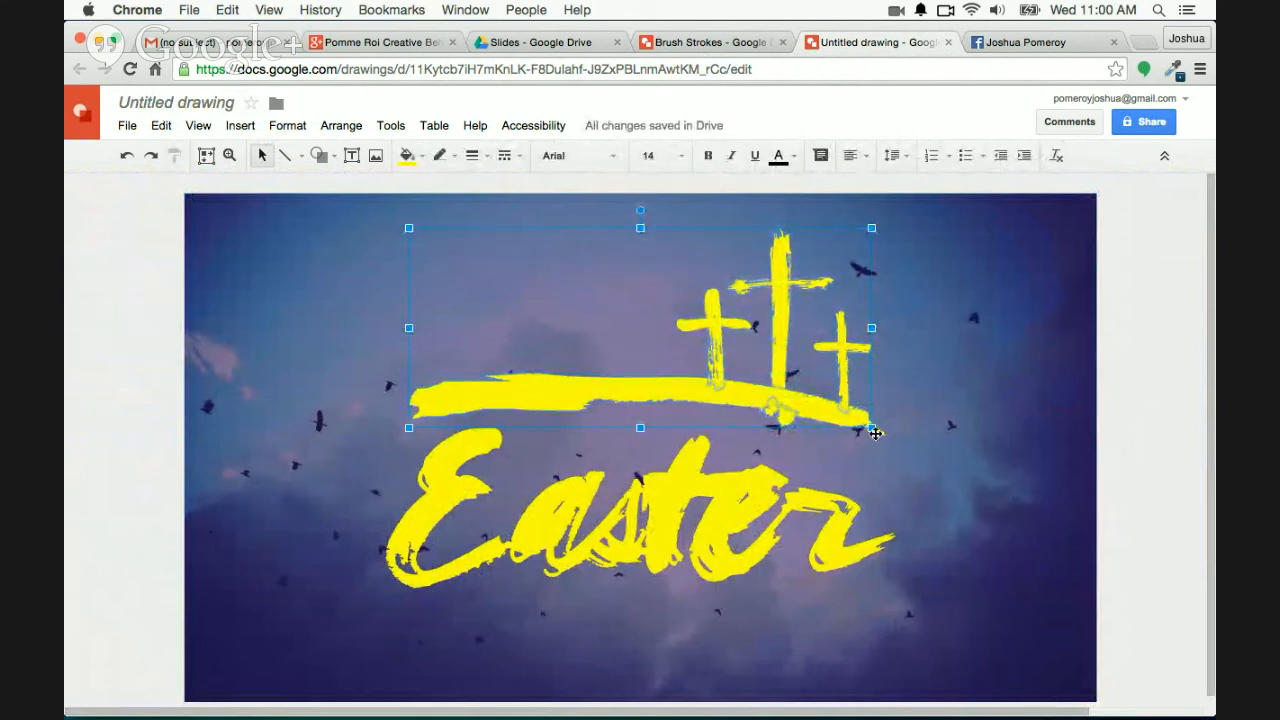
left_click_drag(872, 428, 887, 437)
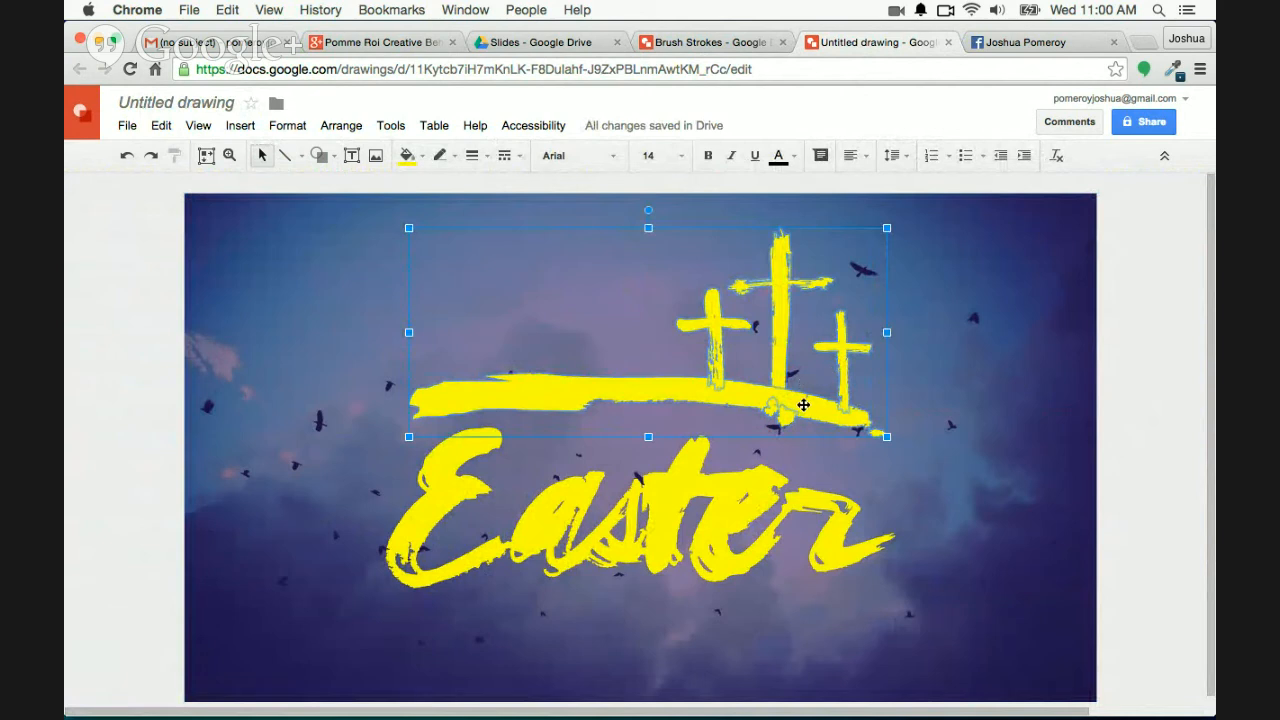
left_click_drag(804, 406, 795, 405)
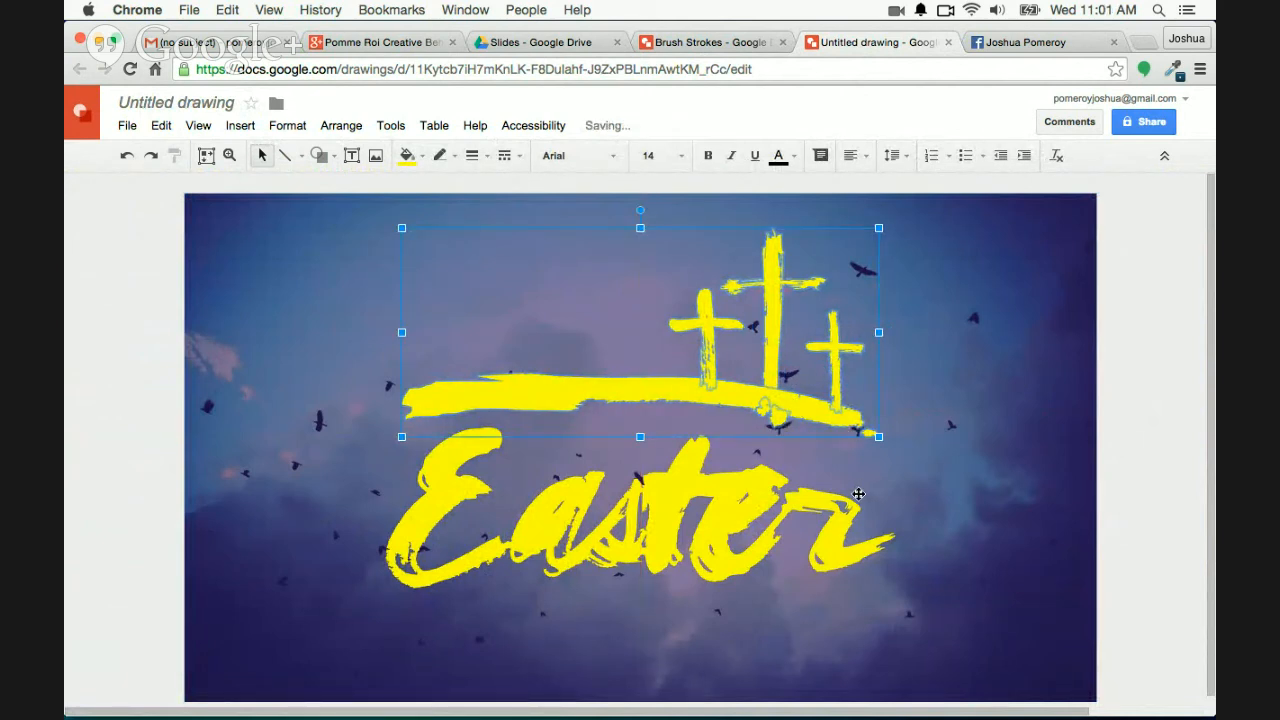
Group the crosses, stroke and splatters with the Easter lettering and move the group slightly down, keeping it horizontally centered
left_click(835, 512, "shift")
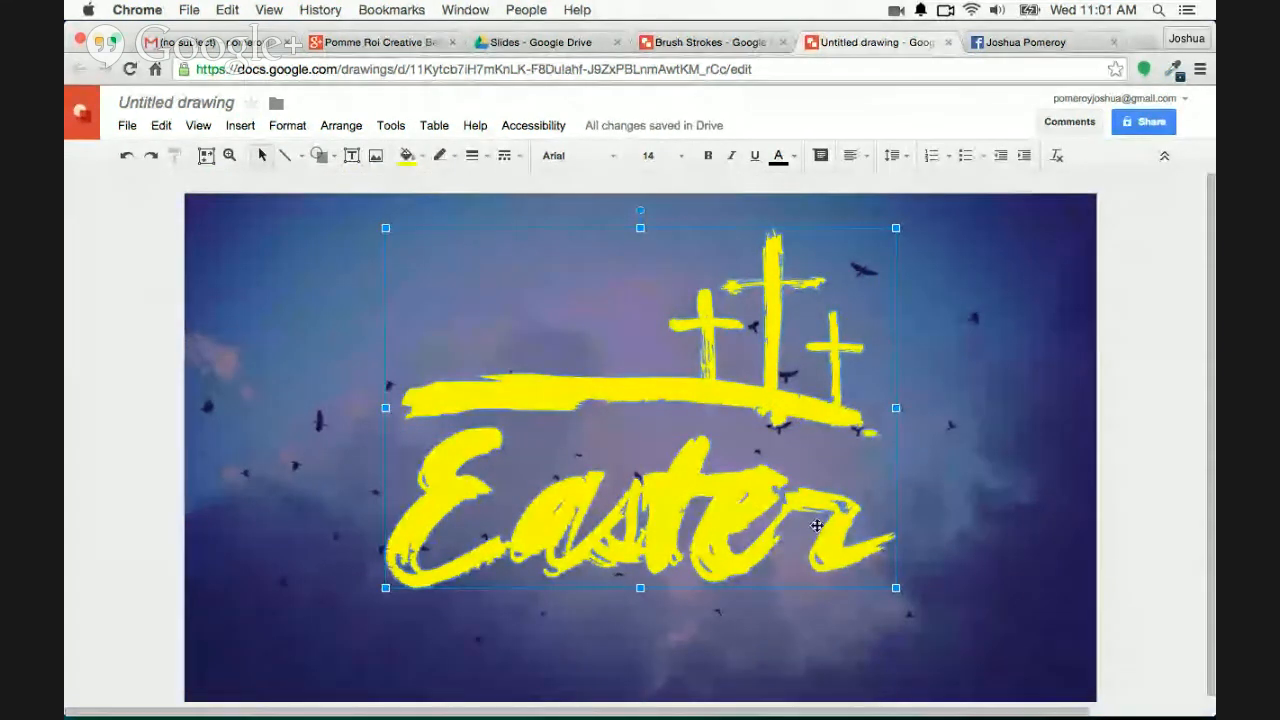
key("super+alt+g")
left_click_drag(842, 509, 837, 514)
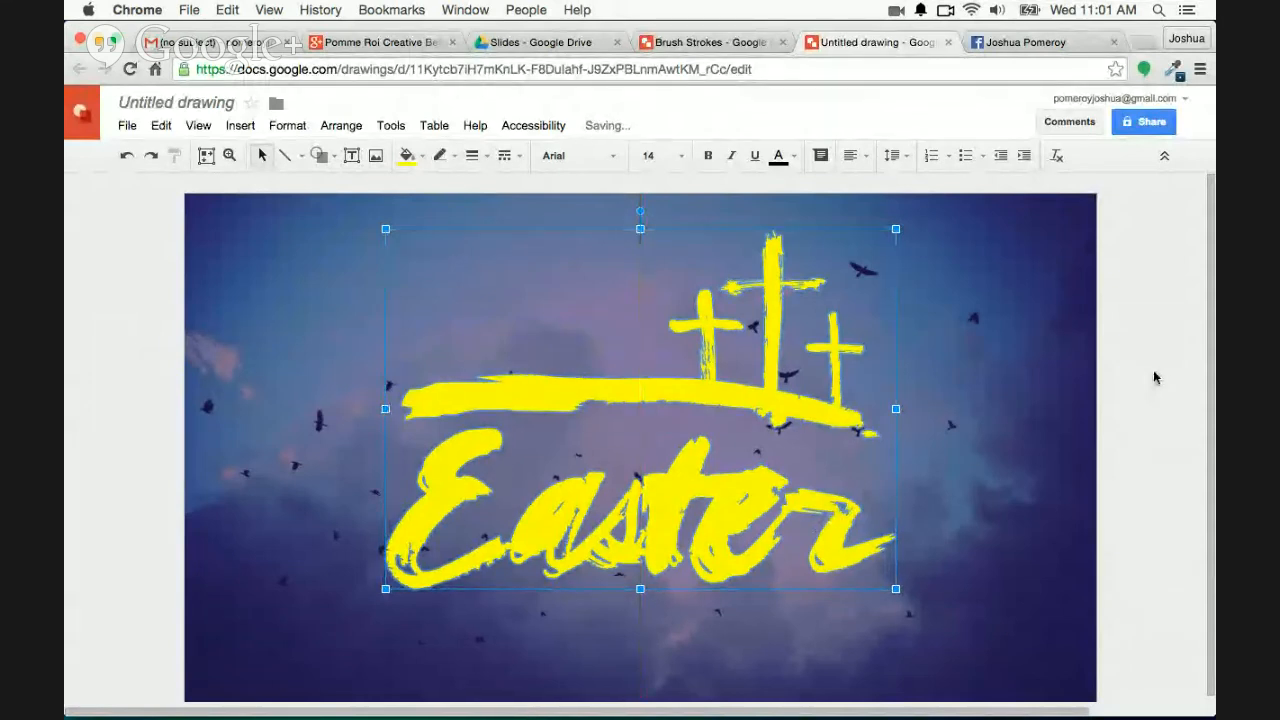
Fill the grouped Easter artwork with white
left_click(418, 159)
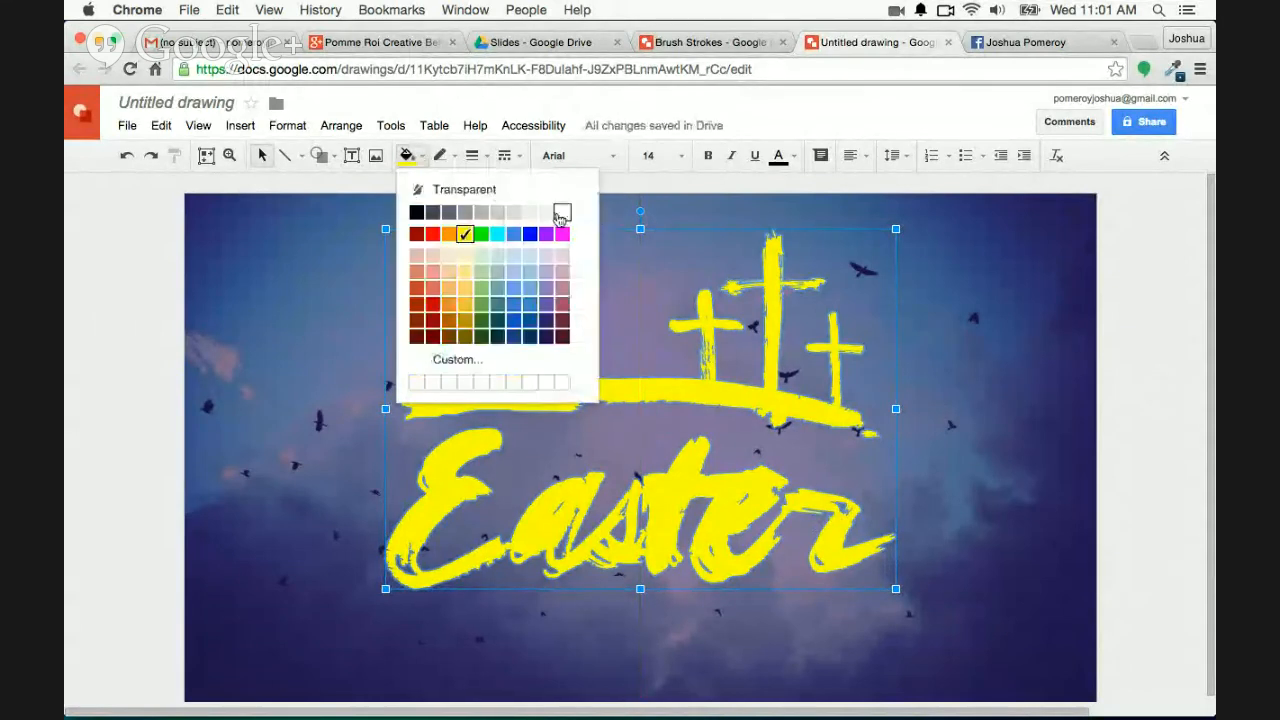
left_click(561, 213)
left_click(1134, 372)
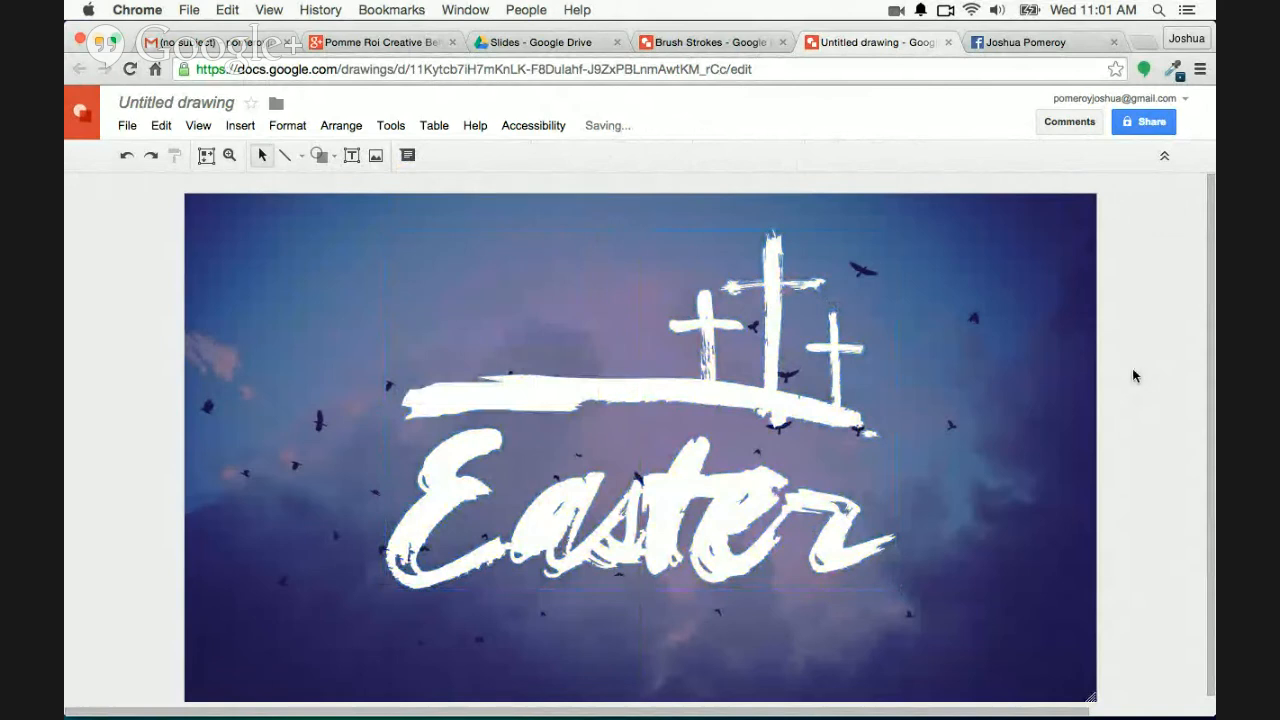
Set the background sky image's brightness to -30% and recolor it with Dark 8
left_click(1035, 385)
left_click(664, 156)
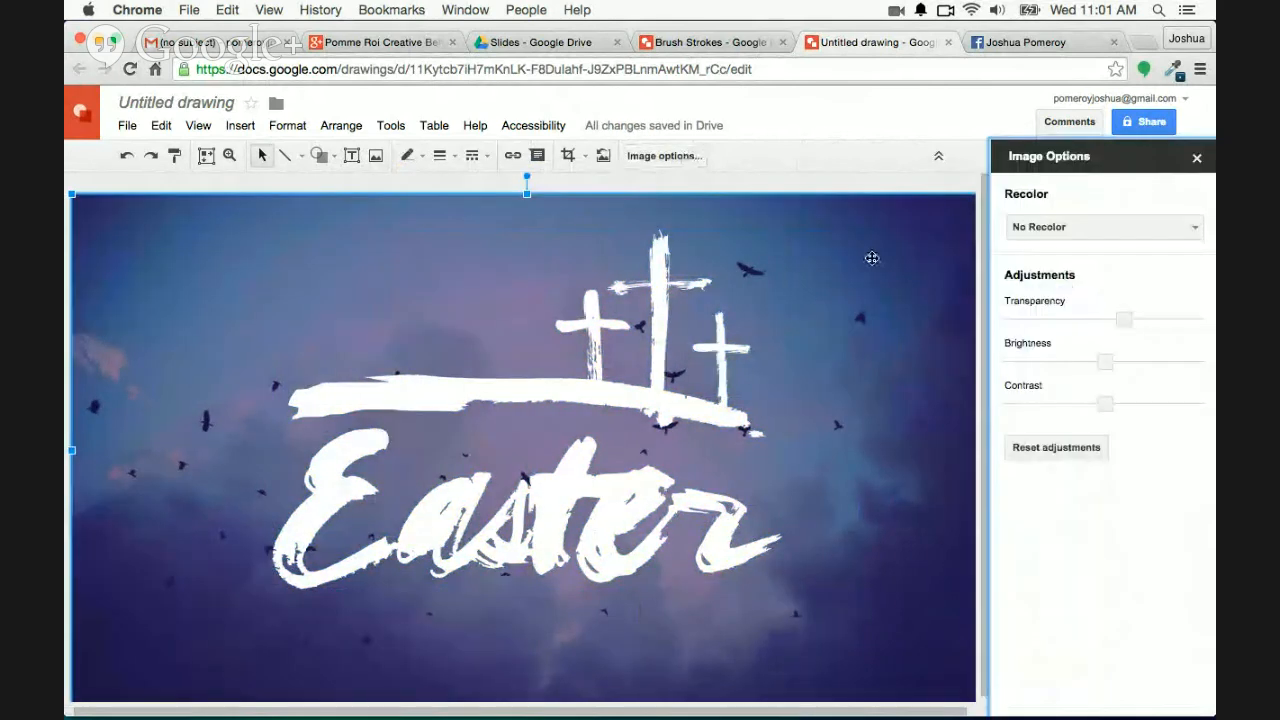
left_click_drag(1105, 361, 1076, 363)
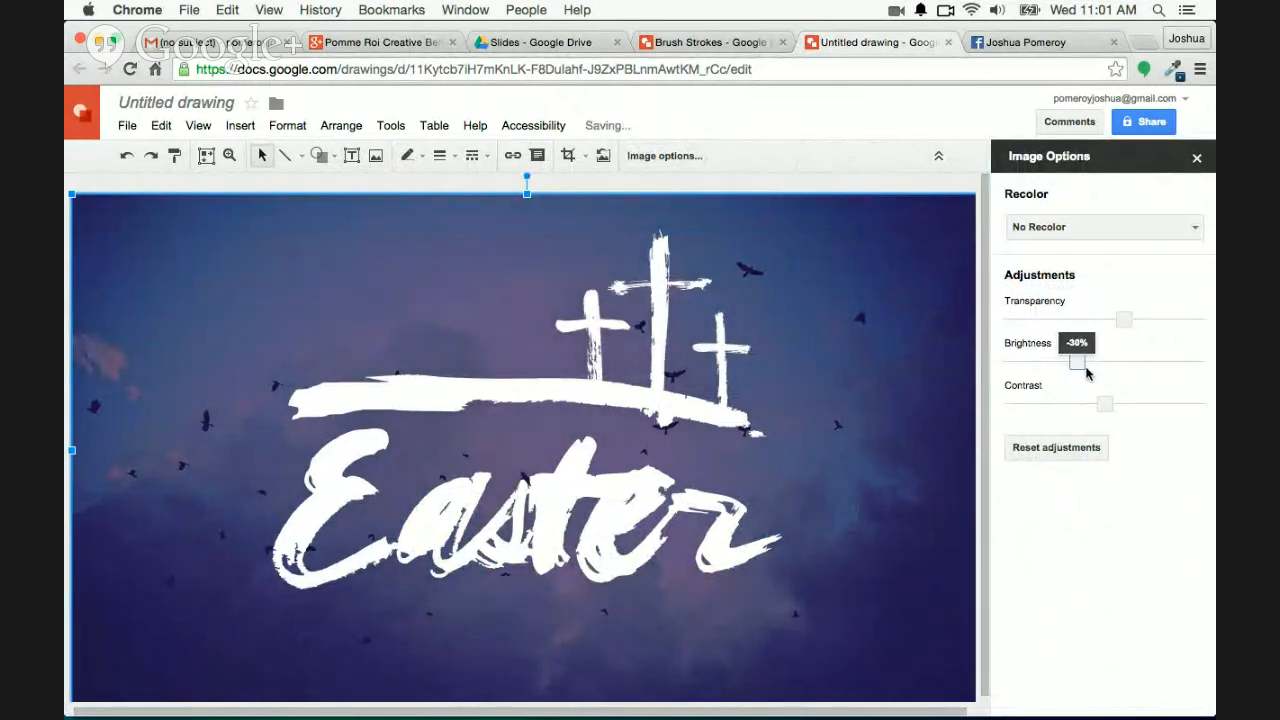
left_click(1180, 231)
scroll(1147, 418, "down", 2)
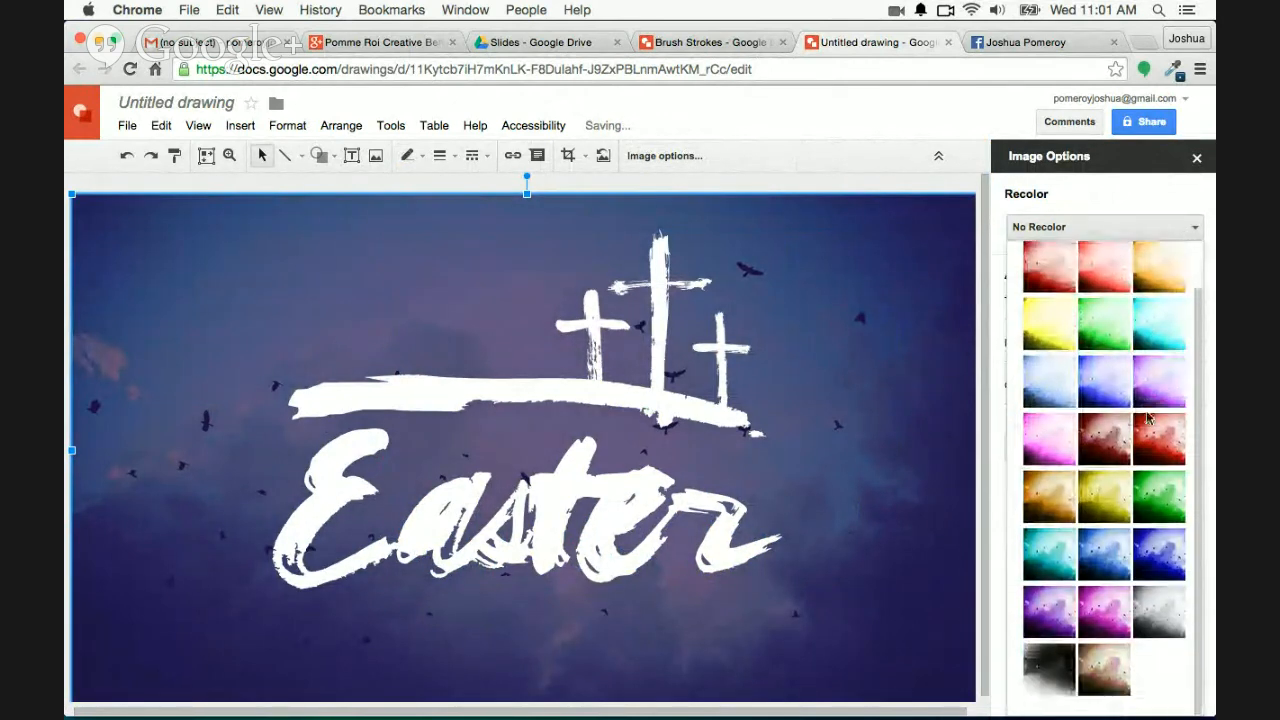
left_click(1160, 562)
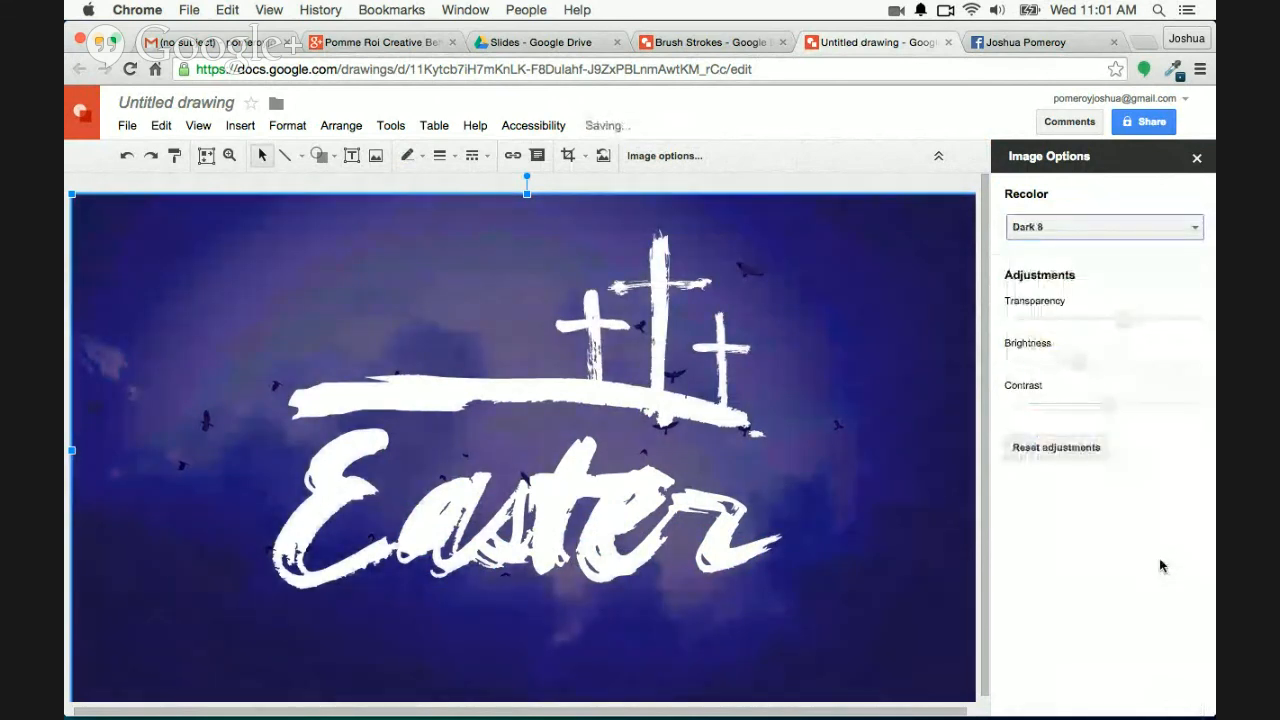
left_click(1198, 162)
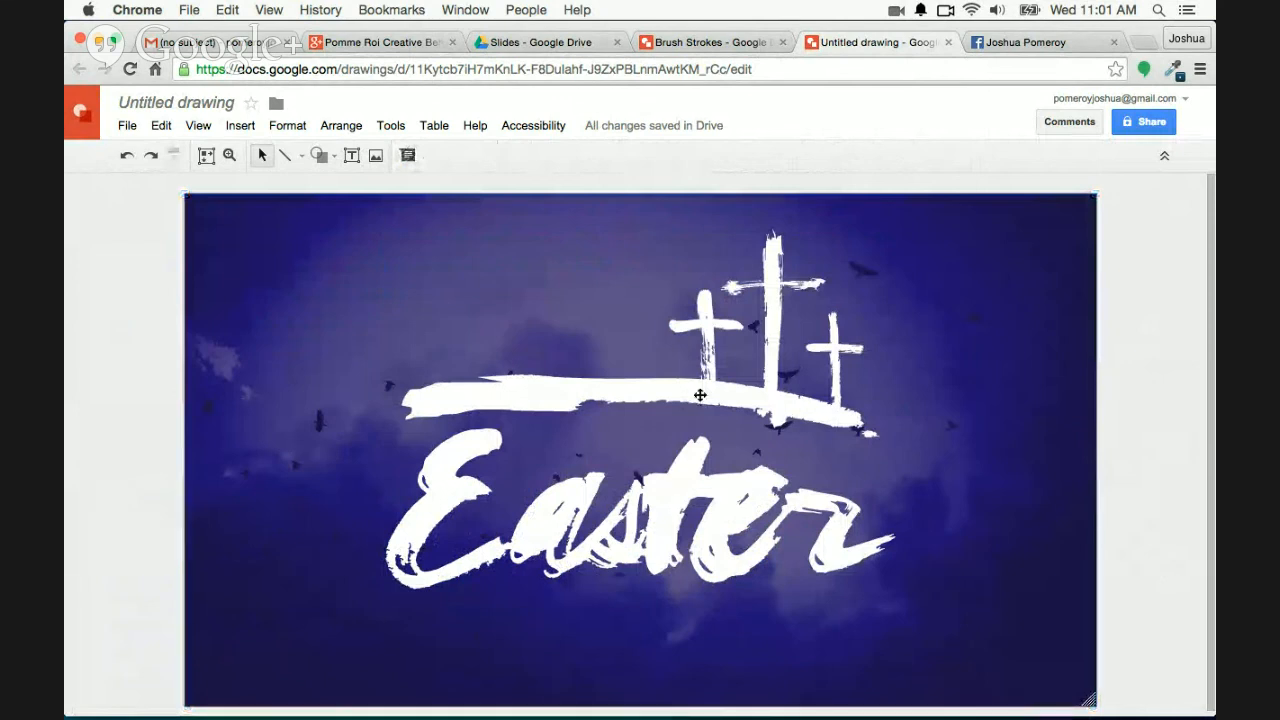
Enlarge the sky image around its center inside its crop frame, keeping the frame at the slide's size
left_click(933, 436)
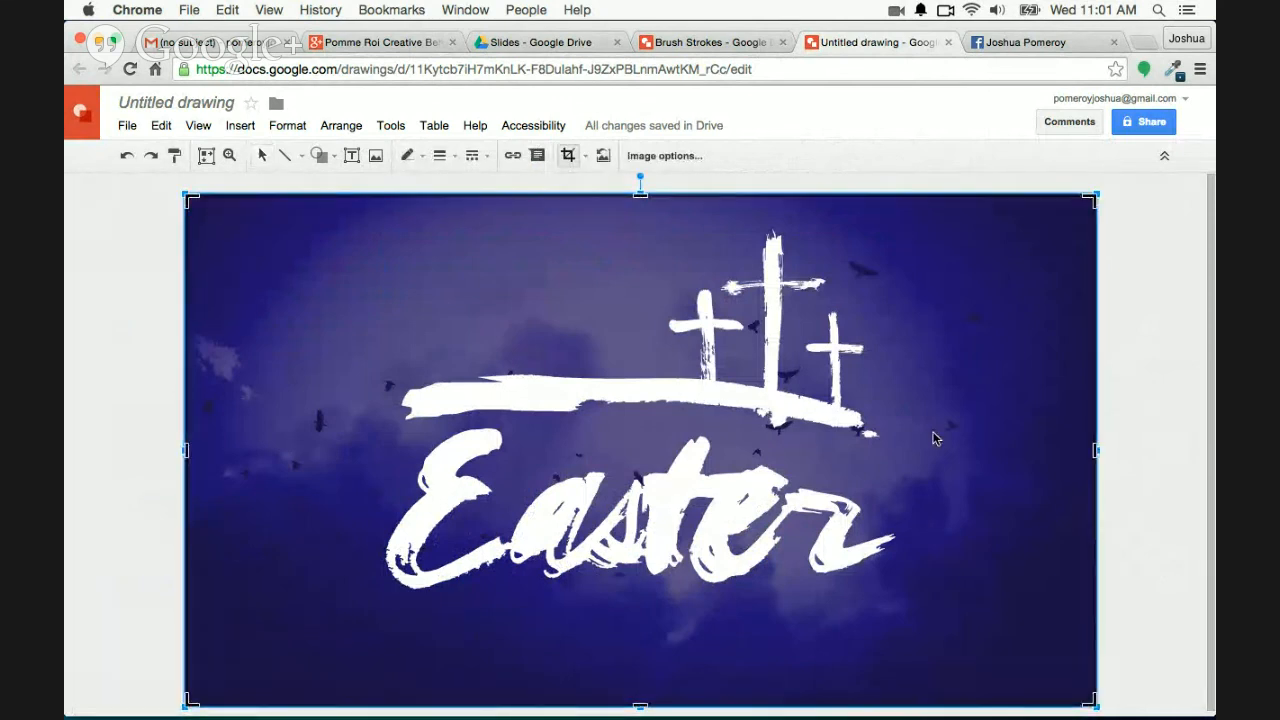
key("super+alt+minus")
left_click(895, 538)
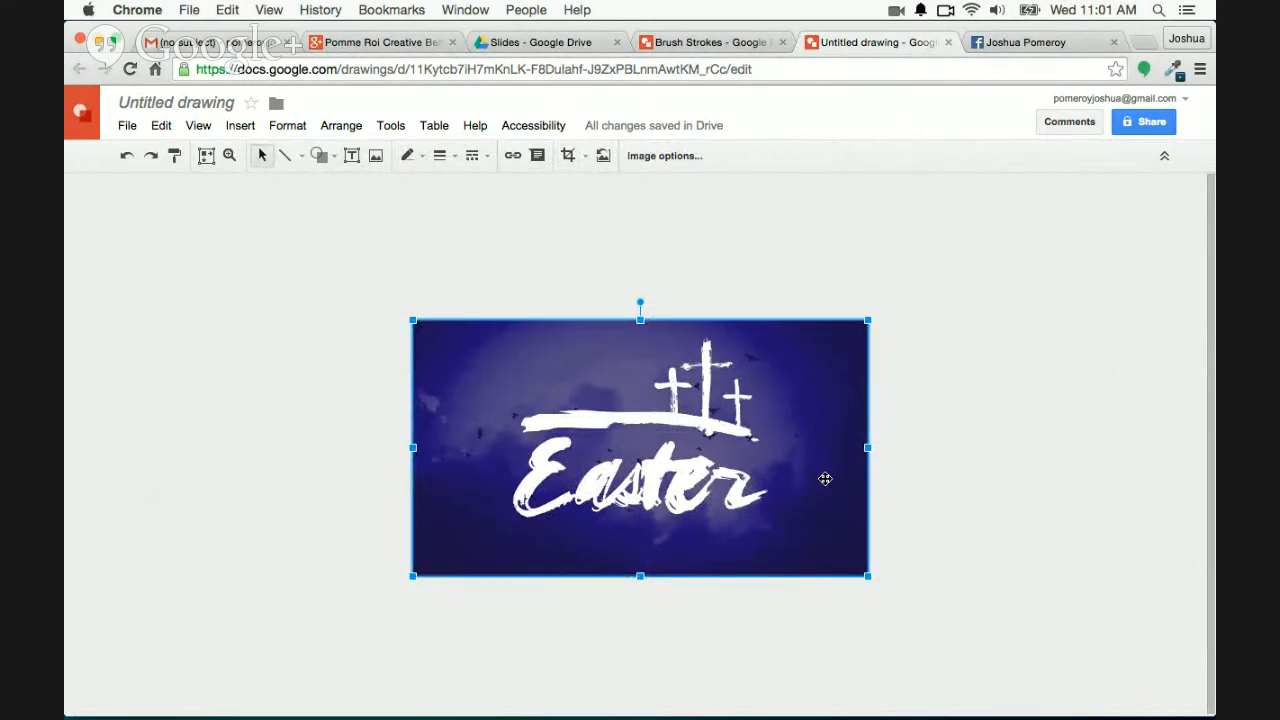
double_click(826, 478)
left_click_drag(871, 320, 950, 270)
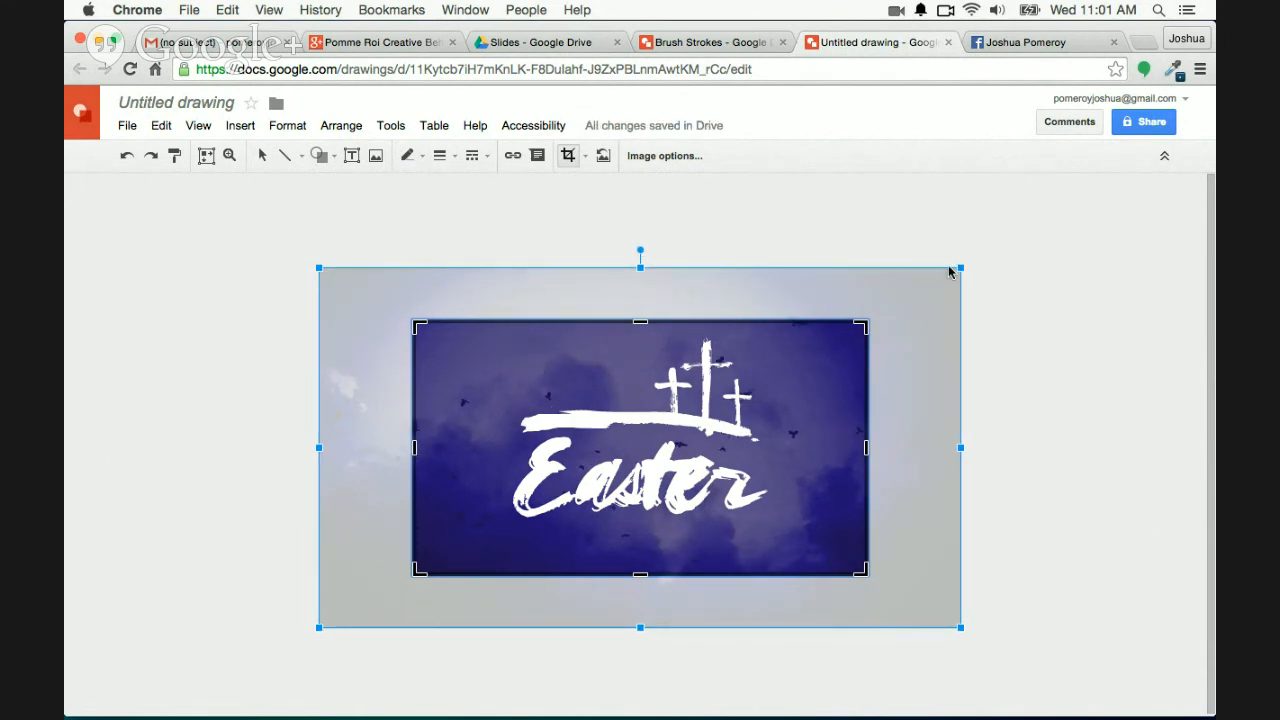
left_click(1018, 400)
left_click(858, 368)
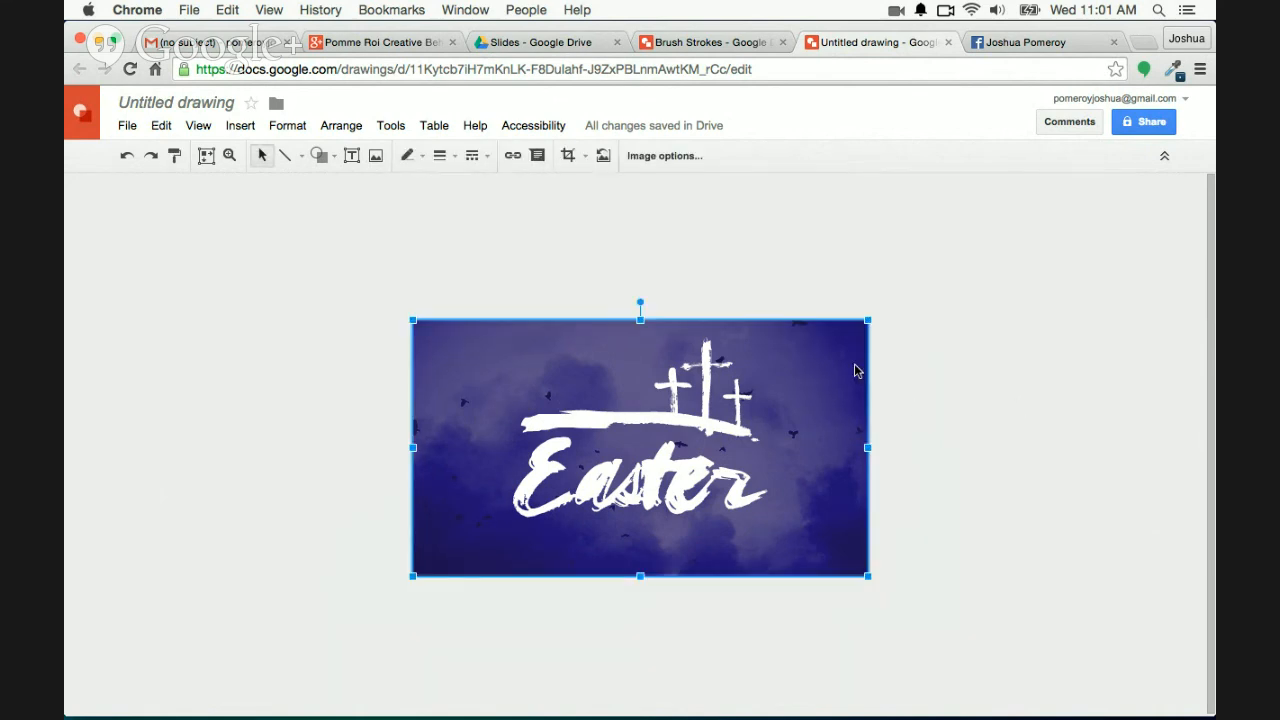
Flip the sky background image horizontally behind the Easter lettering and deselect it
left_click(388, 126)
left_click(338, 127)
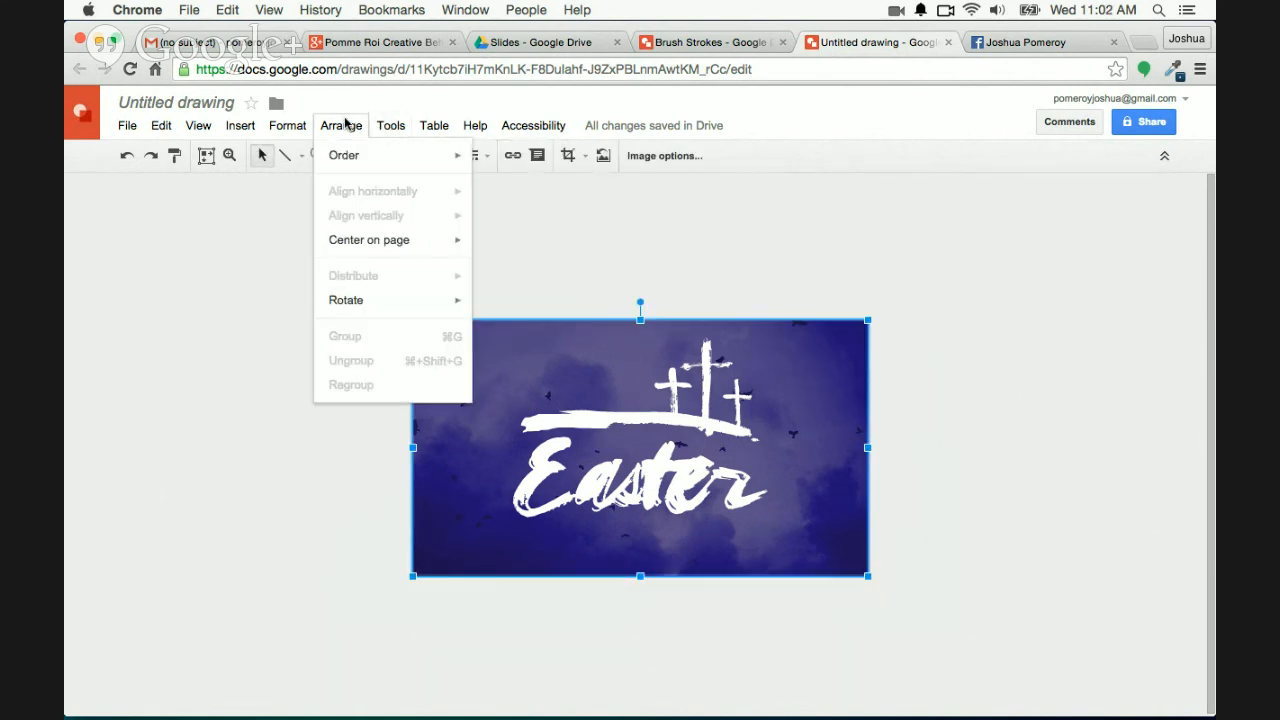
mouse_move(417, 302)
left_click(557, 350)
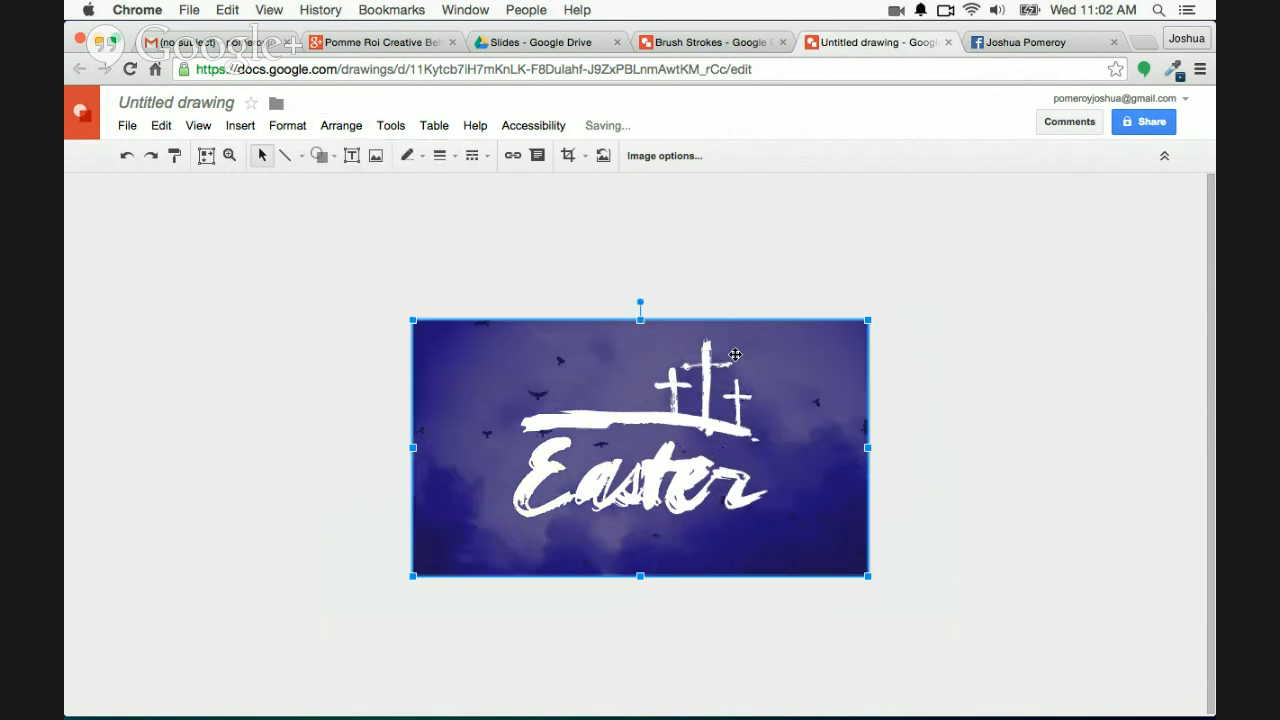
left_click(947, 405)
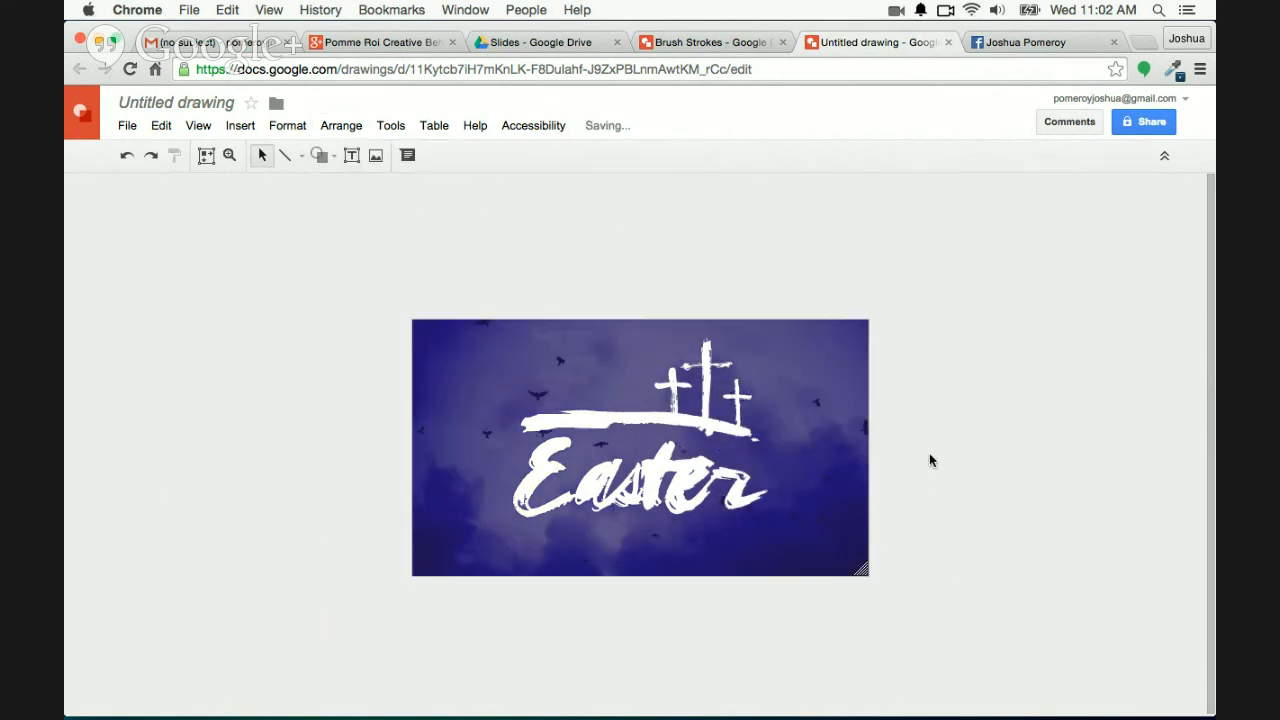
left_click(207, 157)
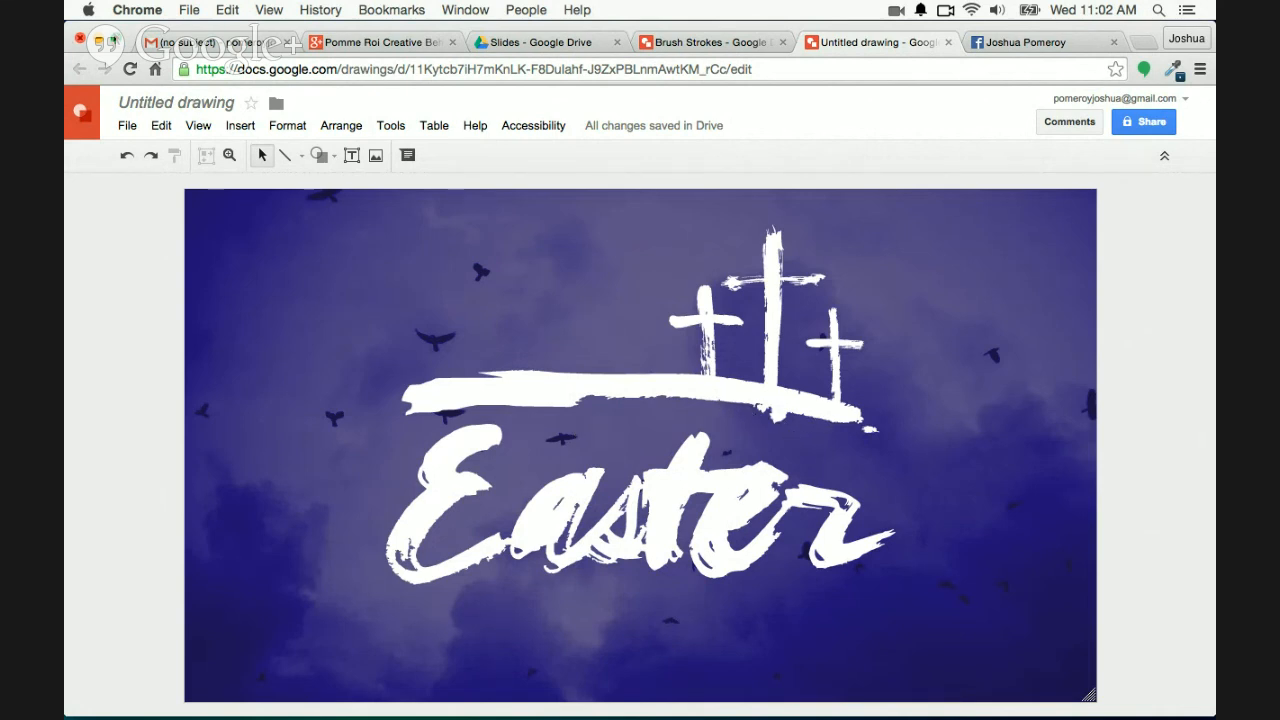
Rename the drawing as Easter 02
left_click(190, 105)
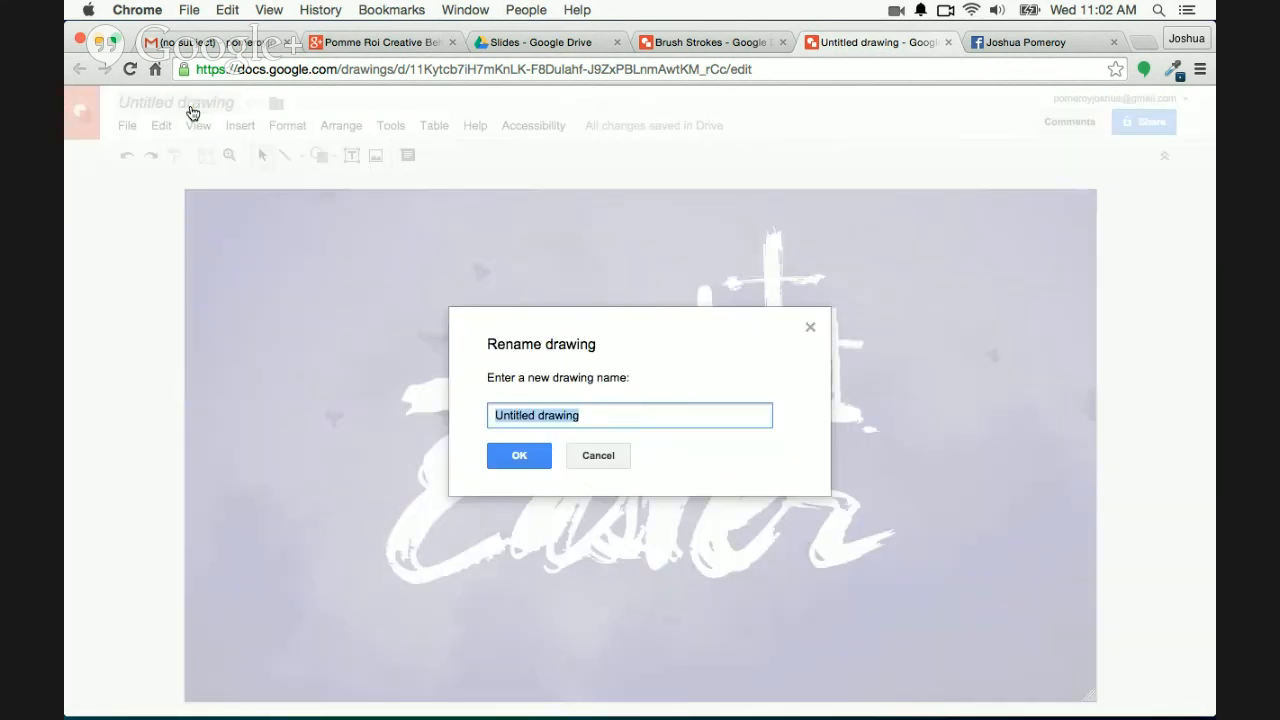
type("Easter 02")
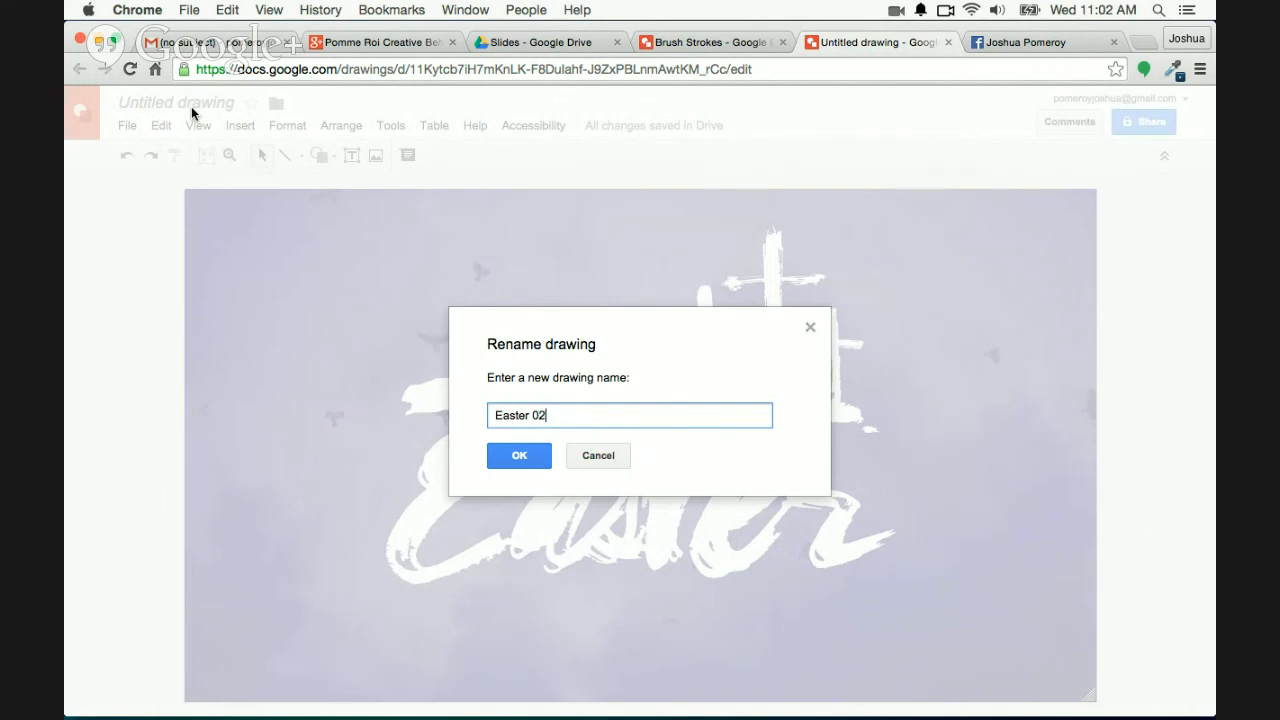
left_click(521, 455)
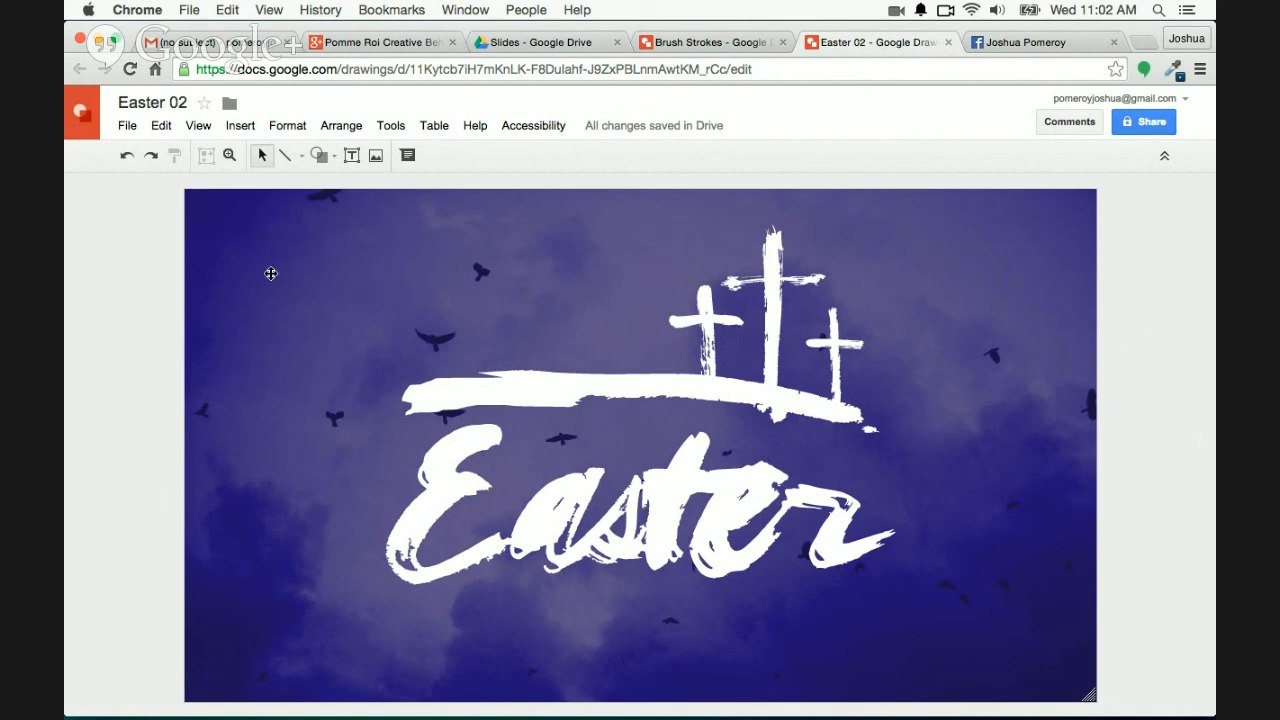
Download the finished Easter slide as a PNG image
left_click(127, 125)
mouse_move(222, 416)
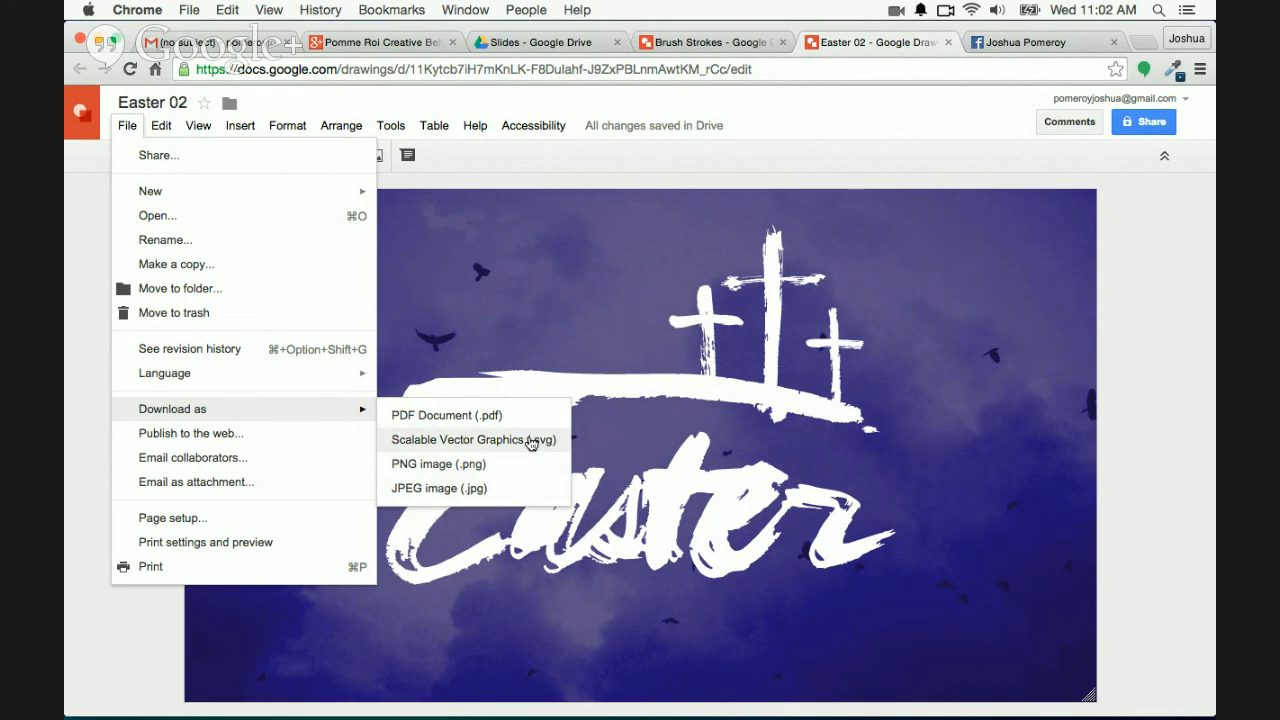
left_click(495, 466)
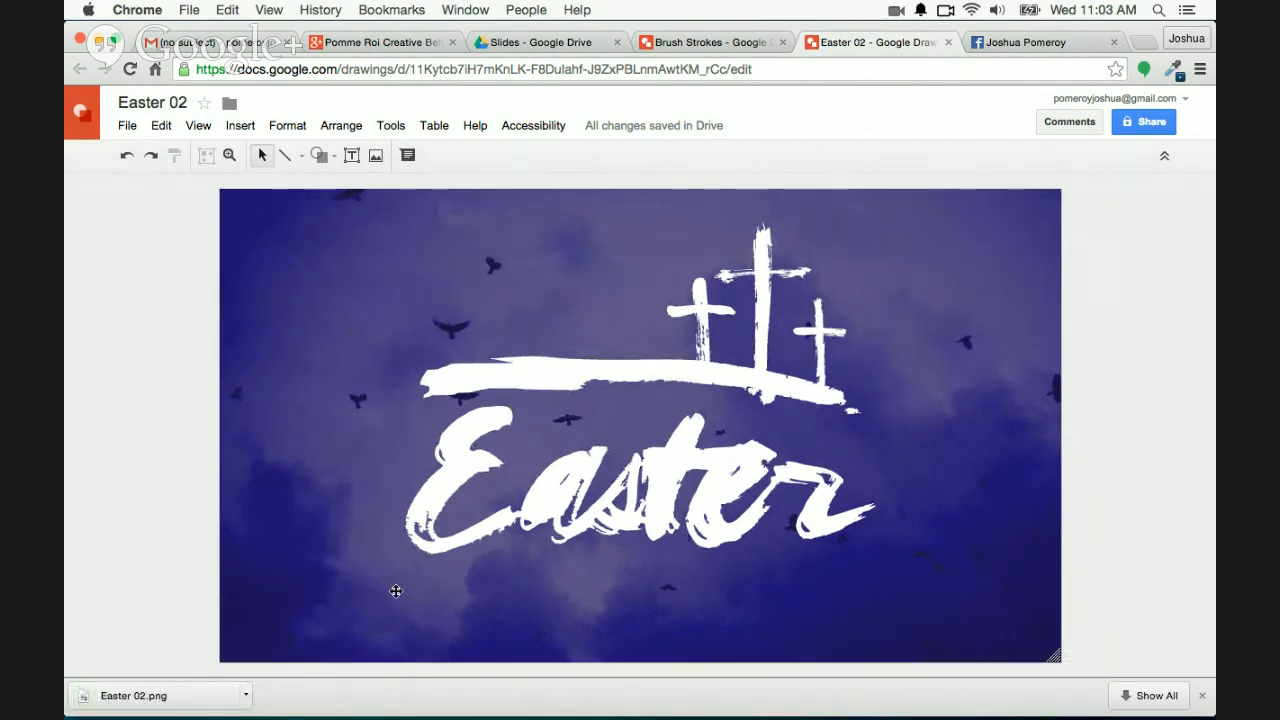
Open the downloaded Easter 02.png in its own browser tab to view it, and return to the drawing
left_click_drag(156, 697, 1135, 42)
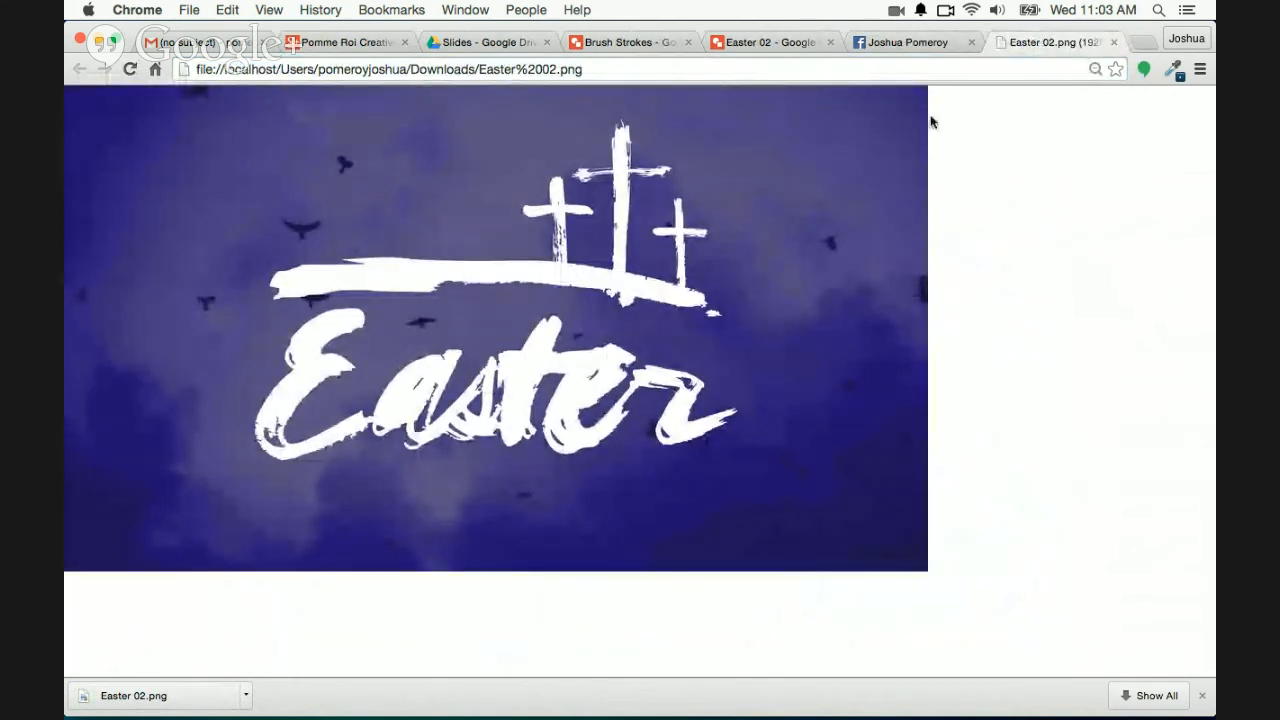
left_click(1114, 42)
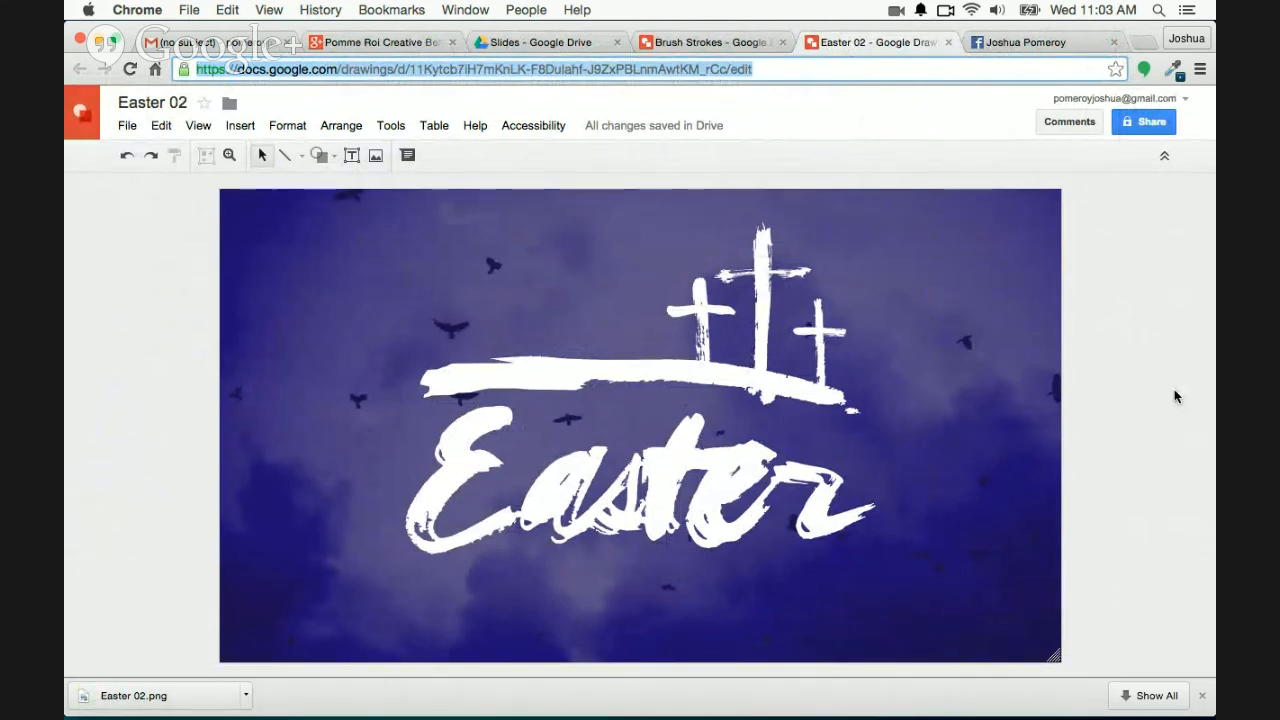
left_click(190, 343)
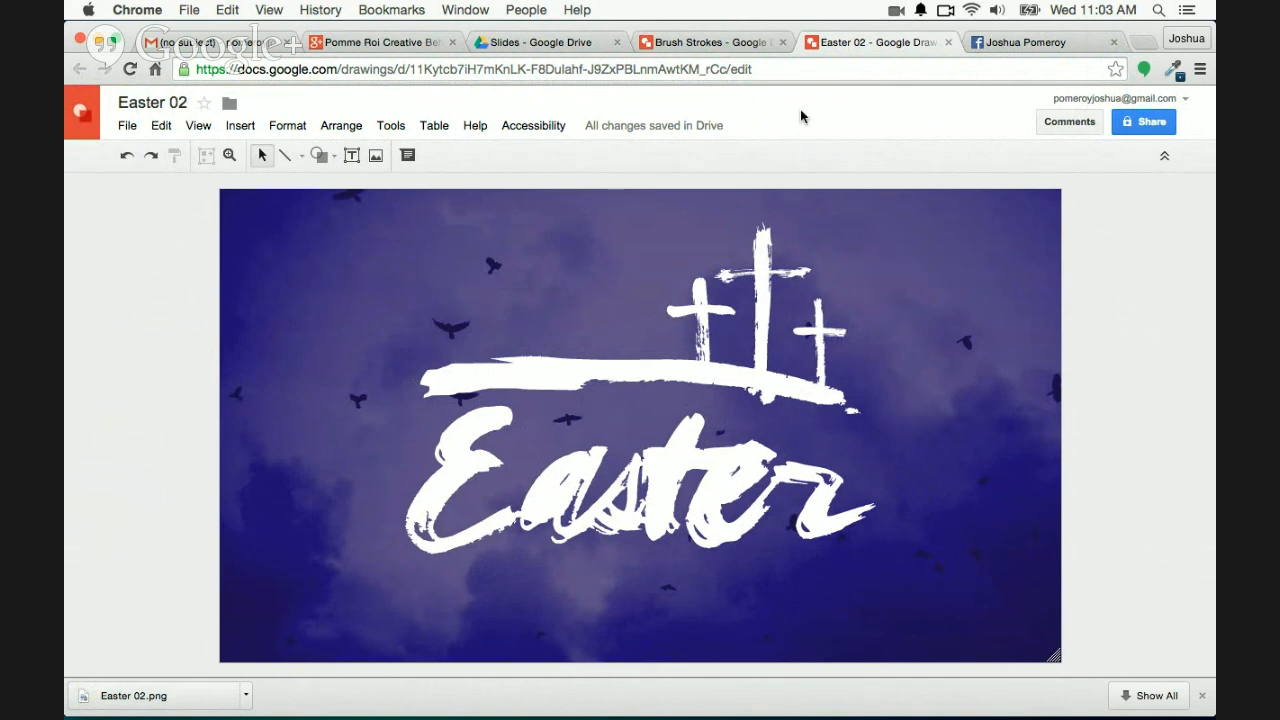
Switch to the Google+ Hangouts window and stop the screen sharing
key("ctrl+Up")
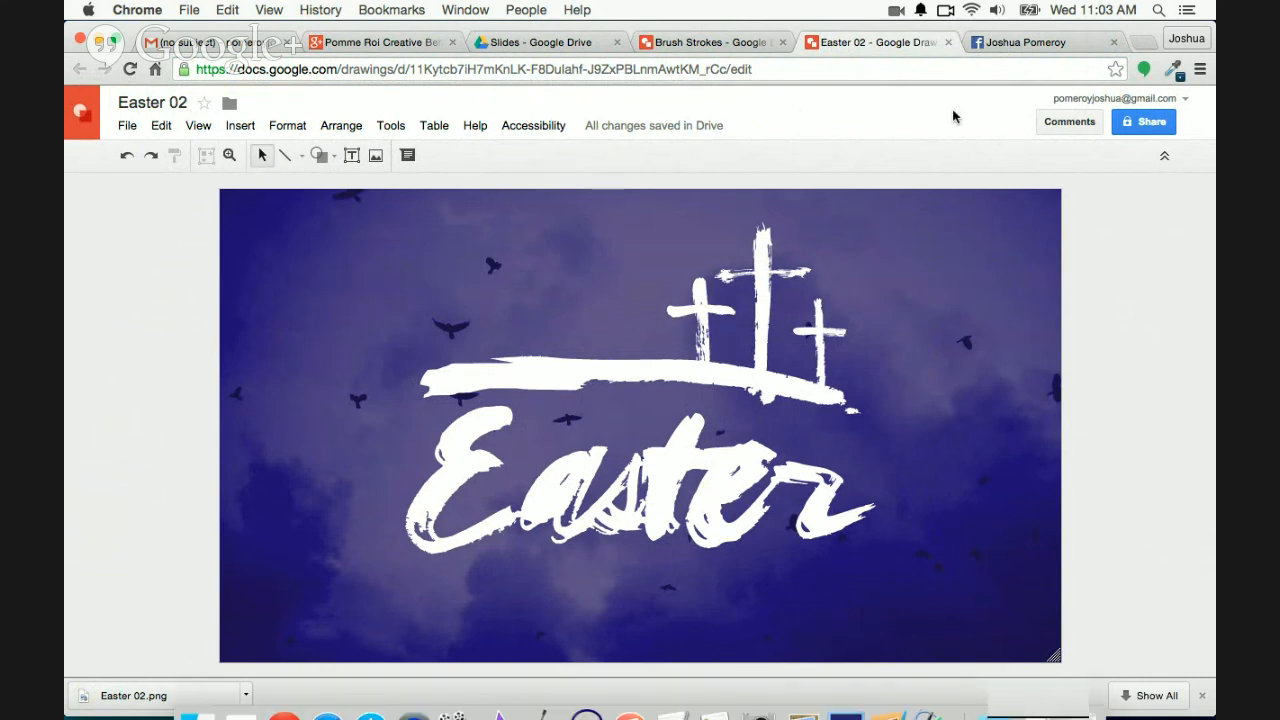
left_click(672, 345)
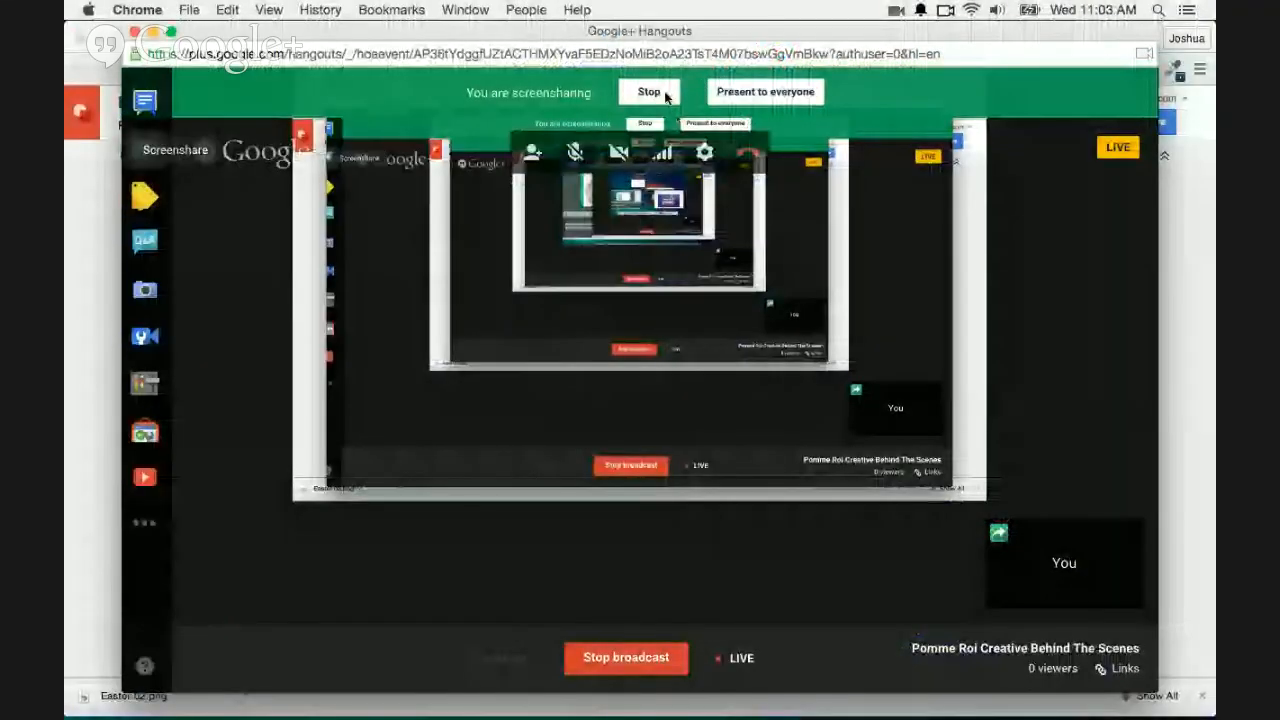
left_click(649, 92)
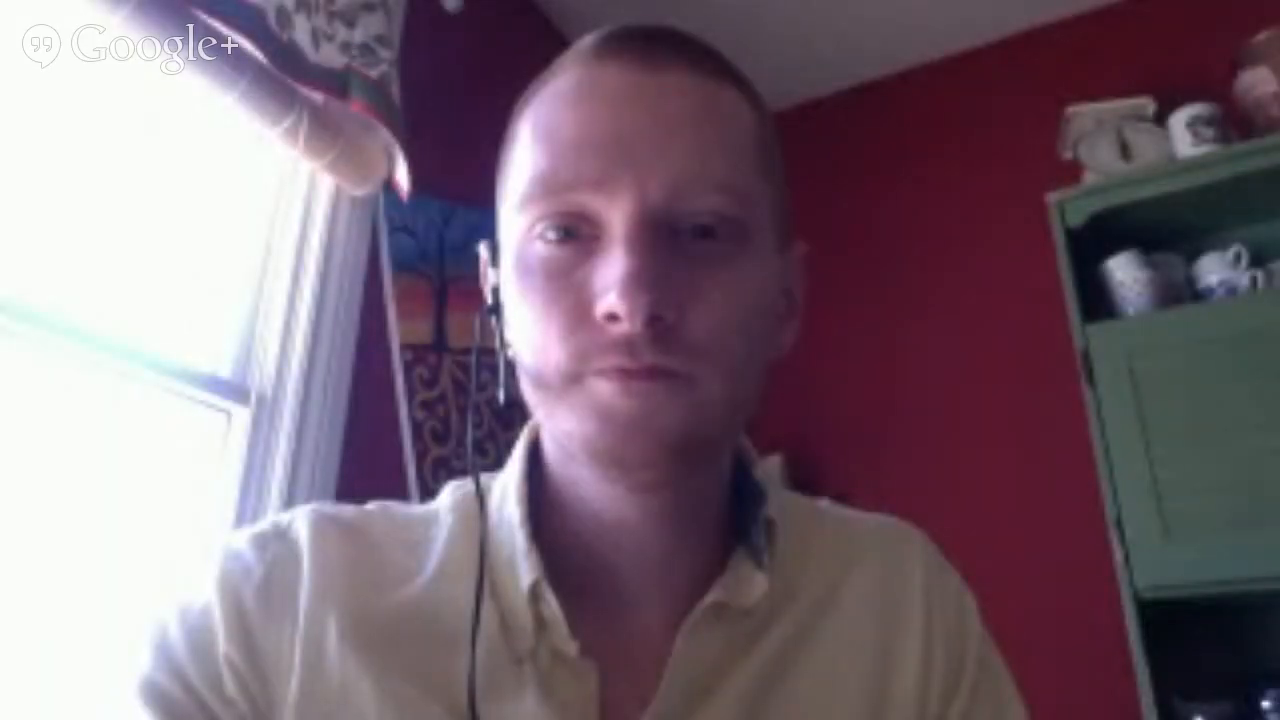